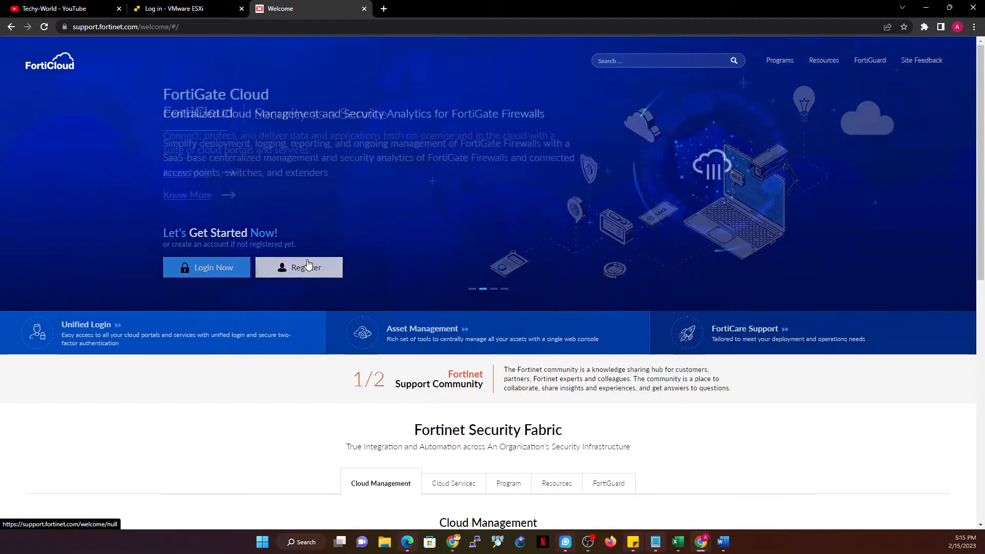
- Begin FortiCloud registration and paste the account email into the Account Email field
click(314, 272)
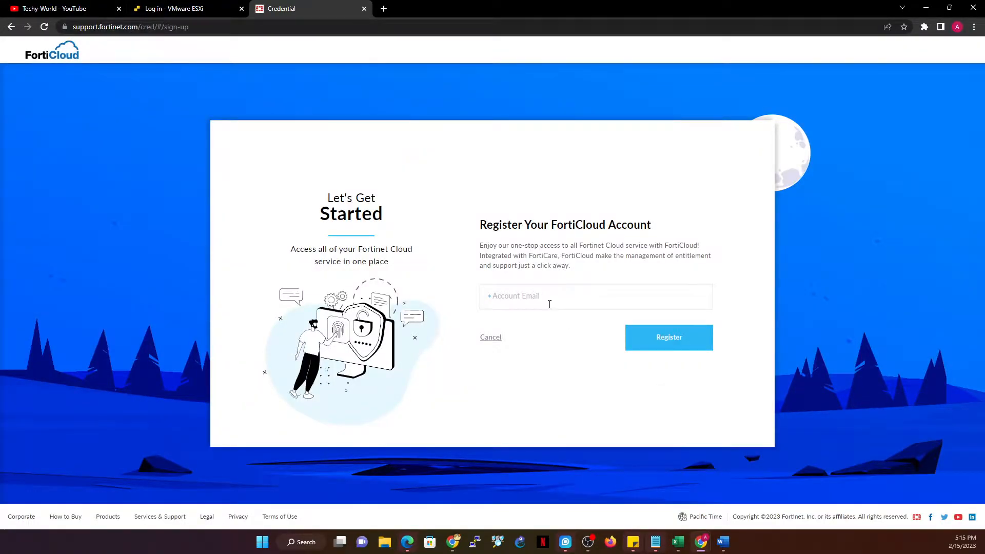
click(497, 296)
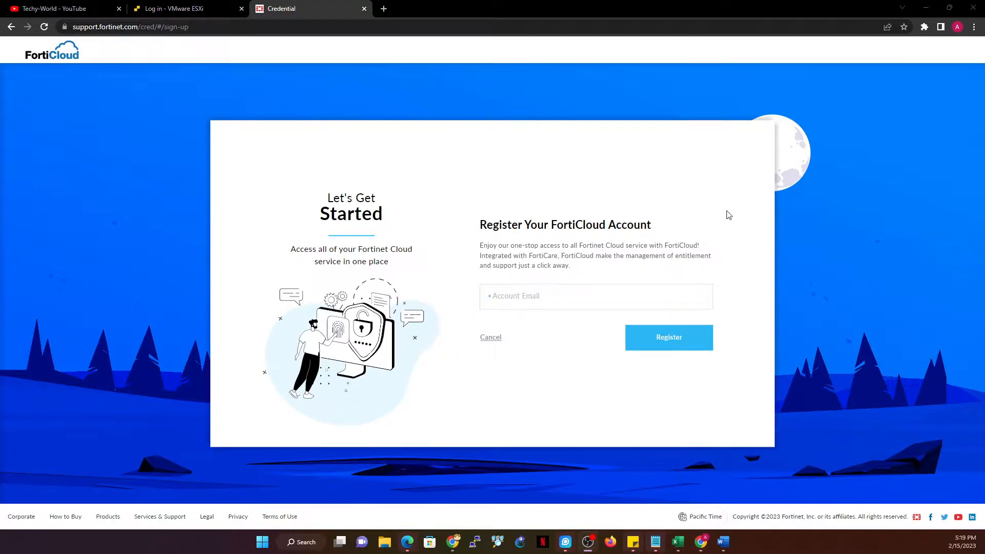
click(567, 286)
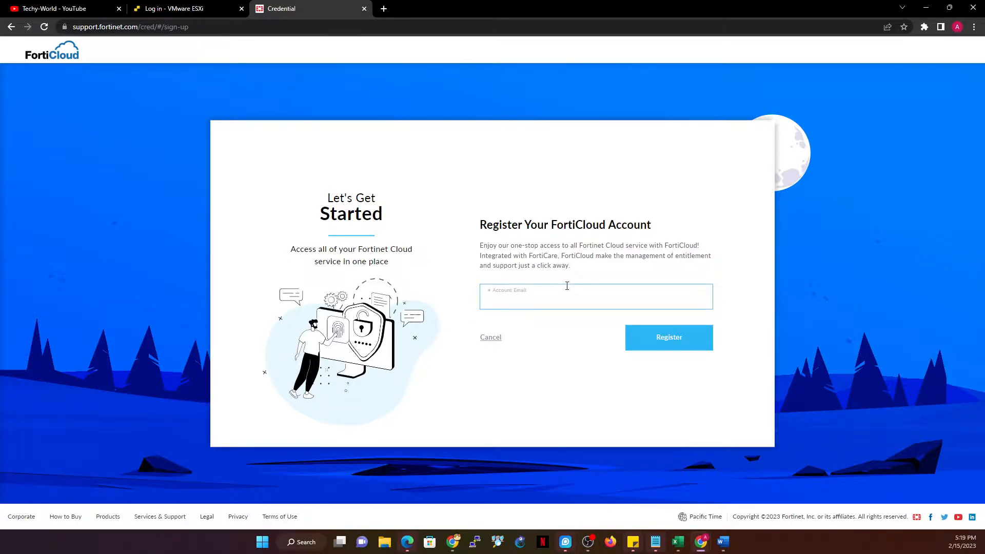
key(ctrl+v)
- Submit the email, enter the captcha code and request an emailed verification code
click(670, 338)
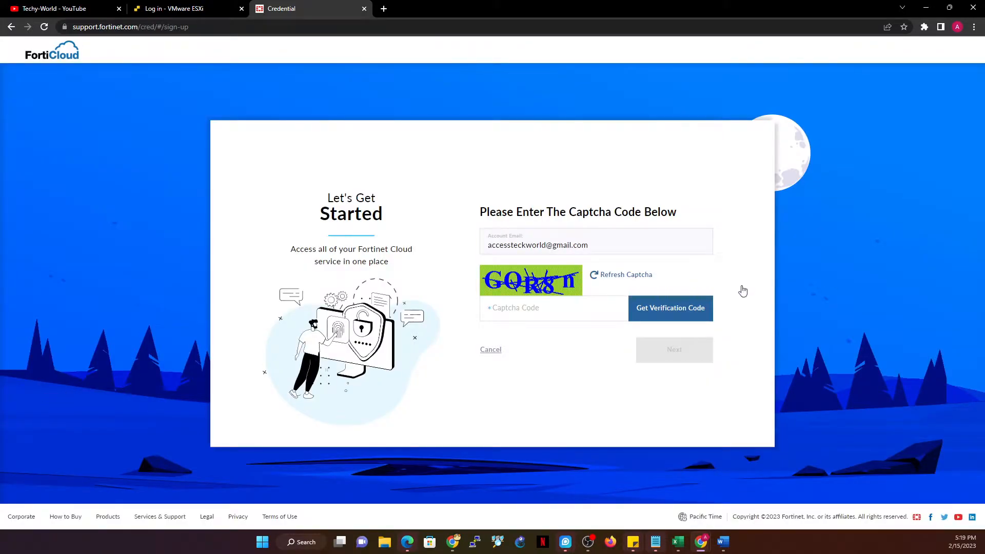
click(509, 310)
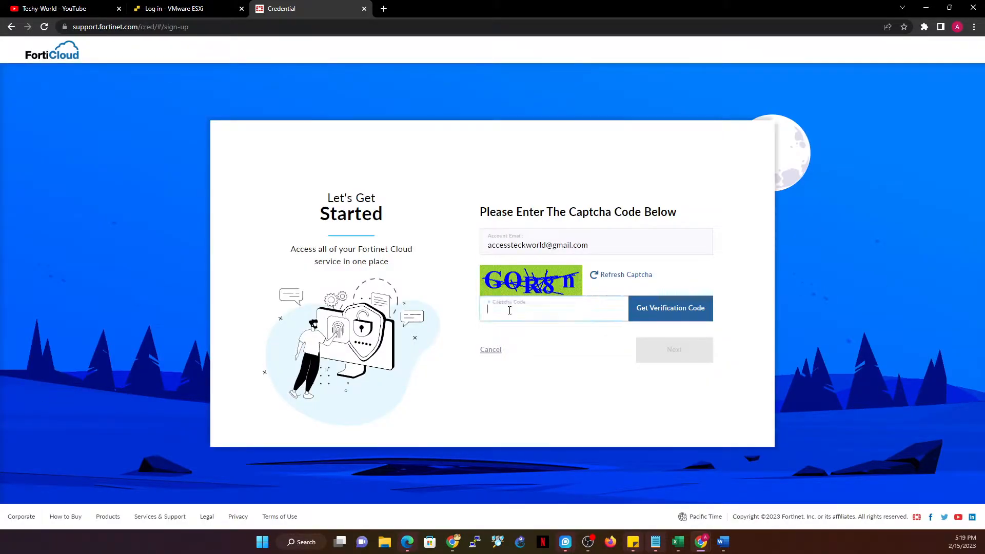
text(GOR8n)
click(660, 311)
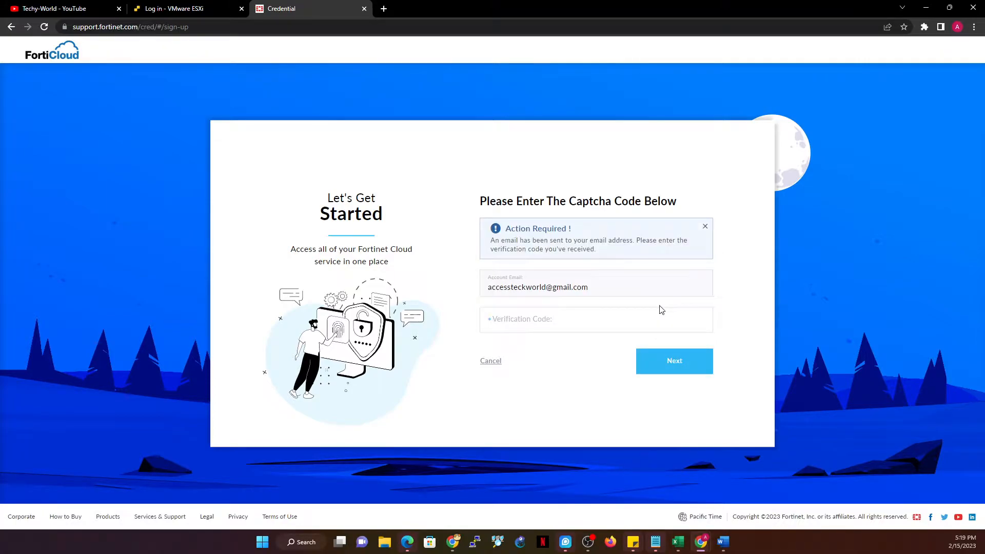
- Enter the verification code received by email
click(632, 321)
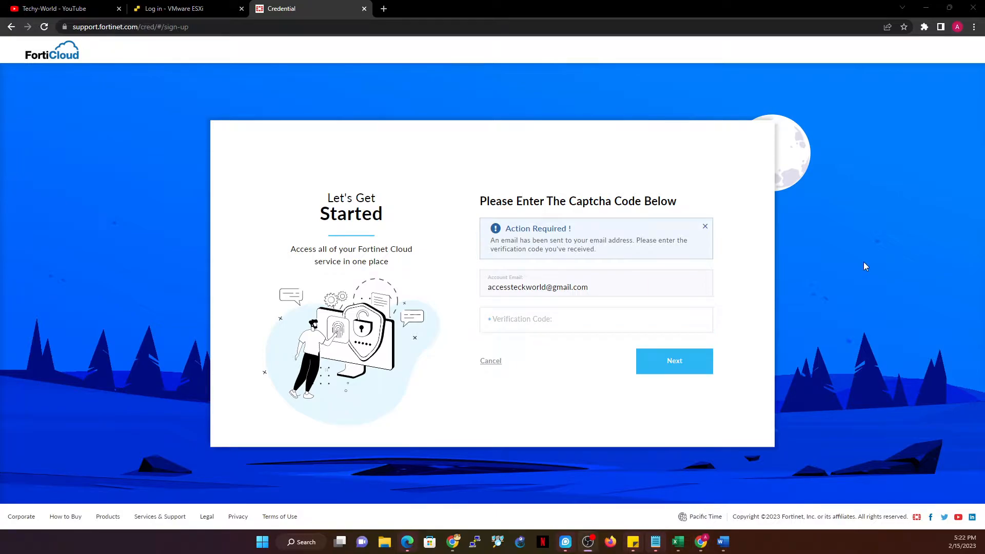
click(640, 314)
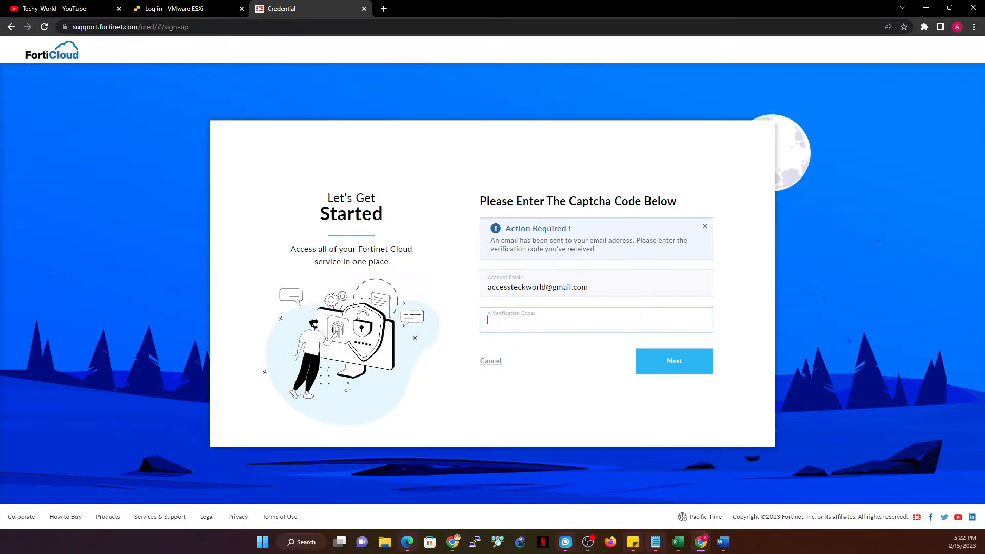
- Submit the code, then enter matching values in Password and Confirm Password
click(670, 364)
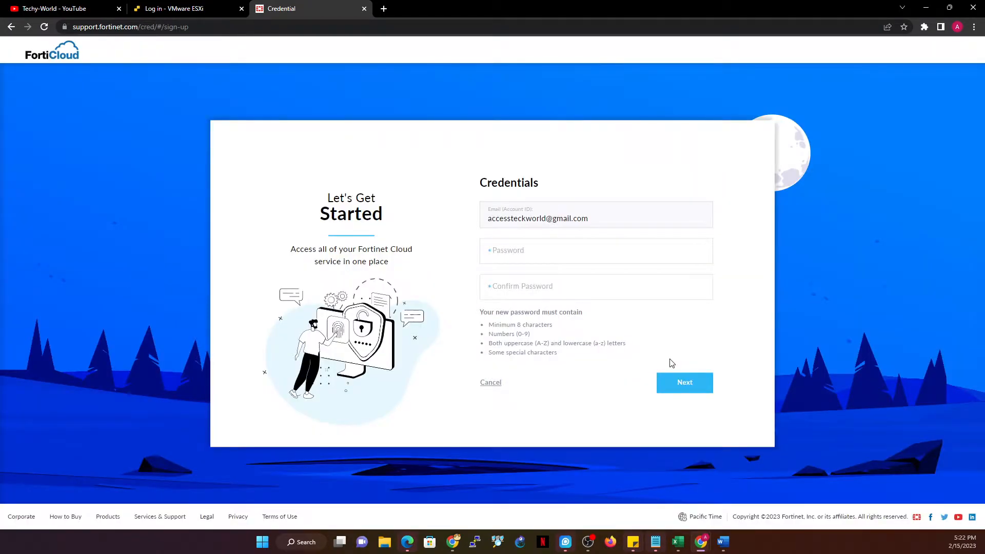
click(562, 246)
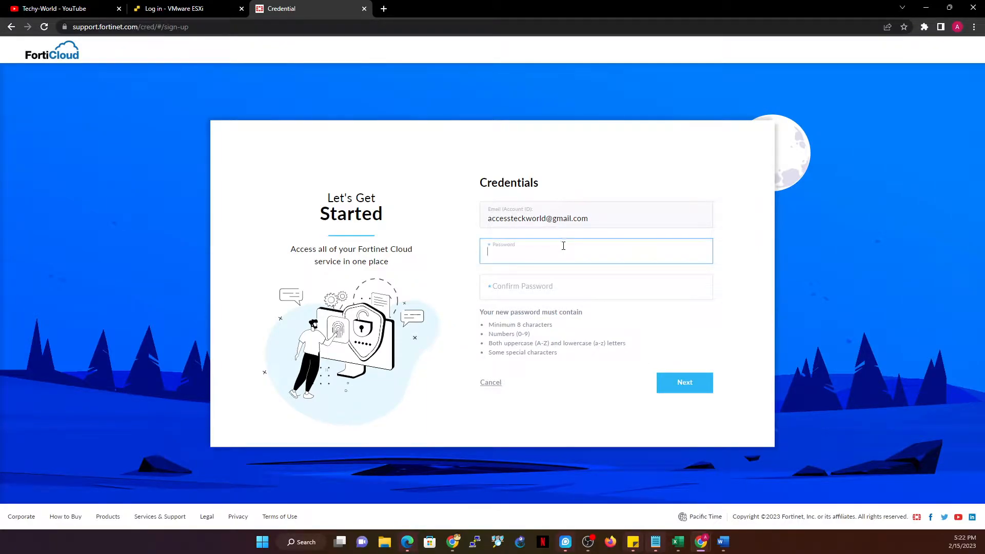
text(***)
key(BackSpace)
text(************)
key(Tab)
text(**************)
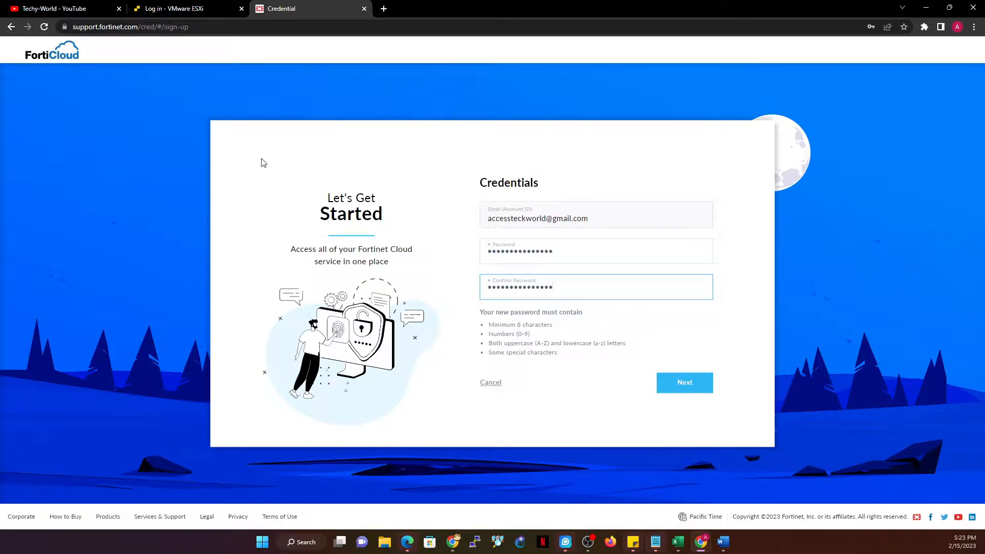
- Submit the password, accept the terms and conditions, register, and click Complete
click(685, 384)
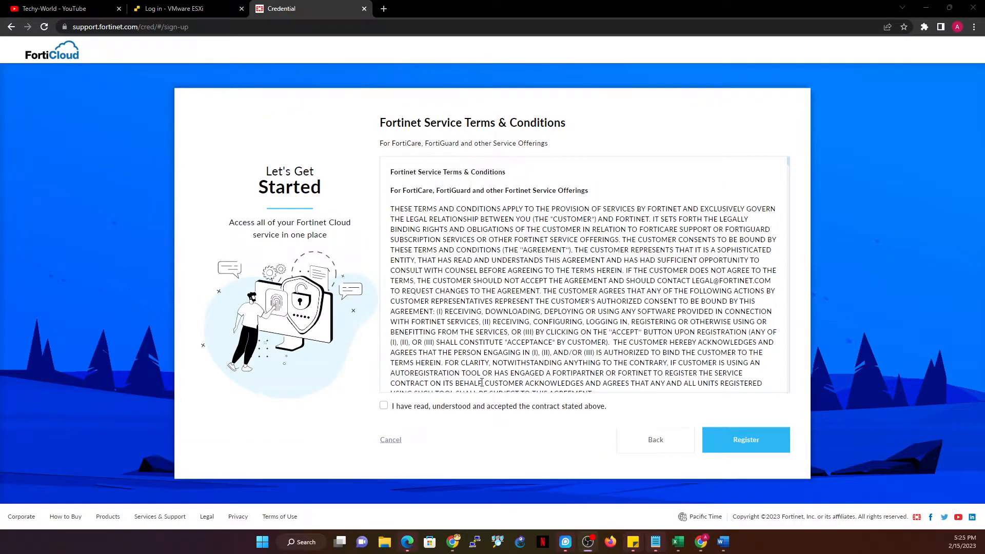
click(383, 406)
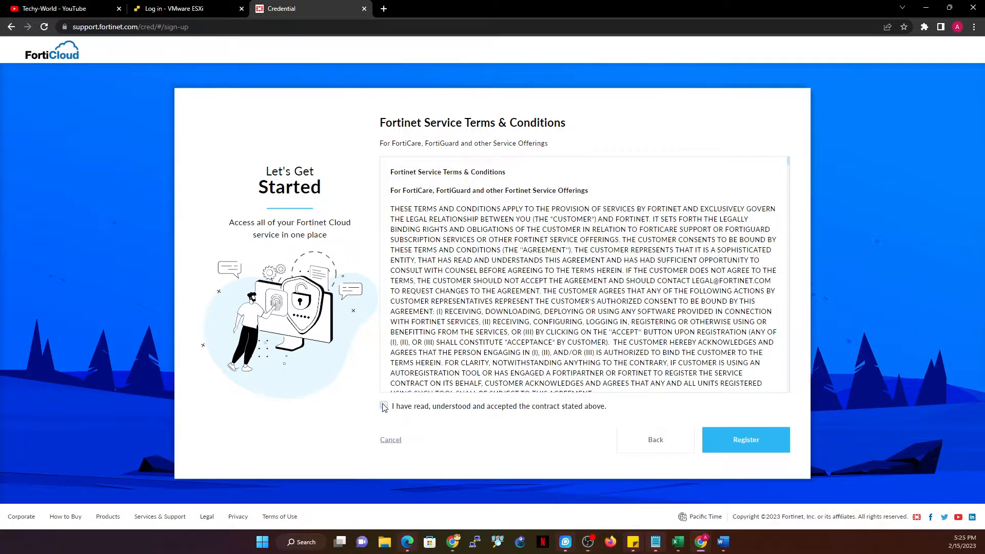
click(743, 449)
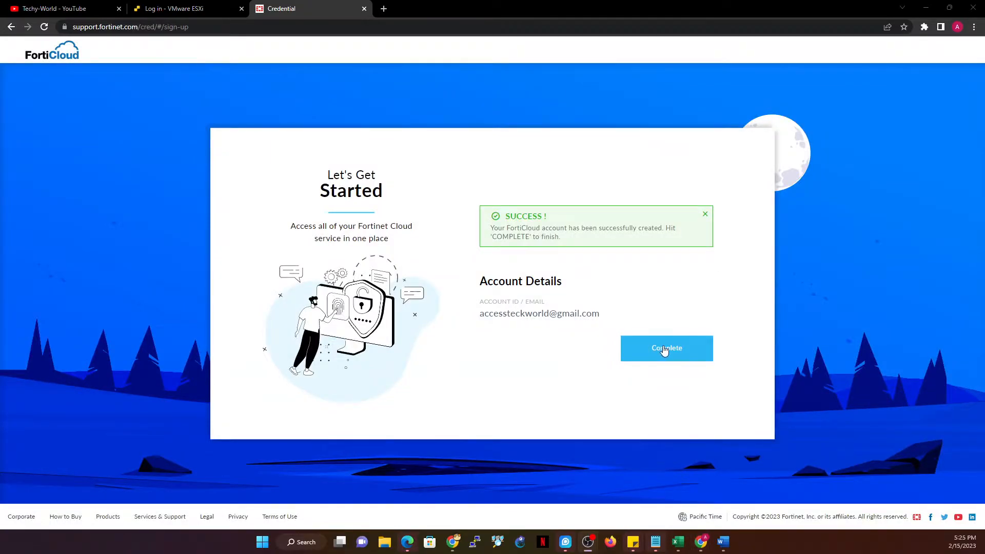
click(664, 349)
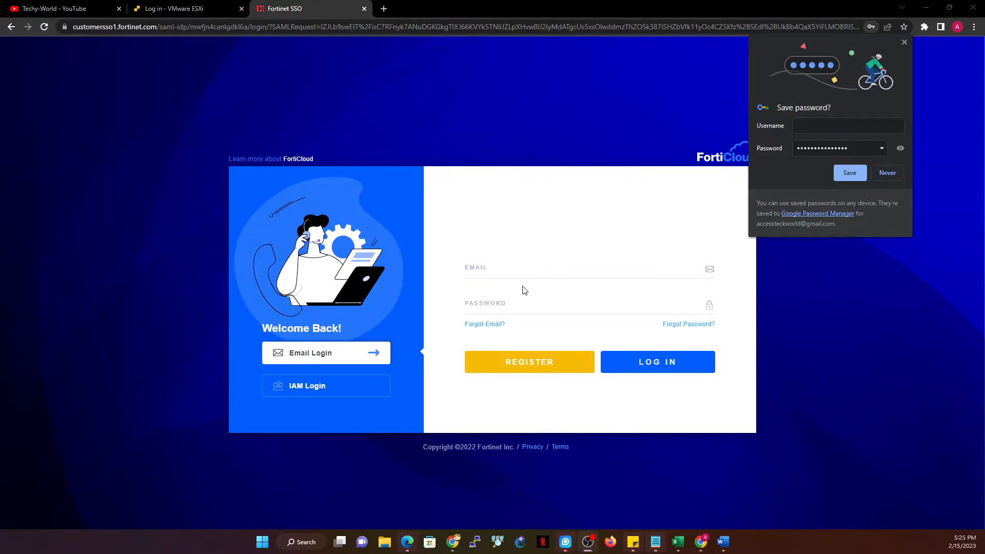
- Log in to FortiCloud with the new account's email and password
click(514, 269)
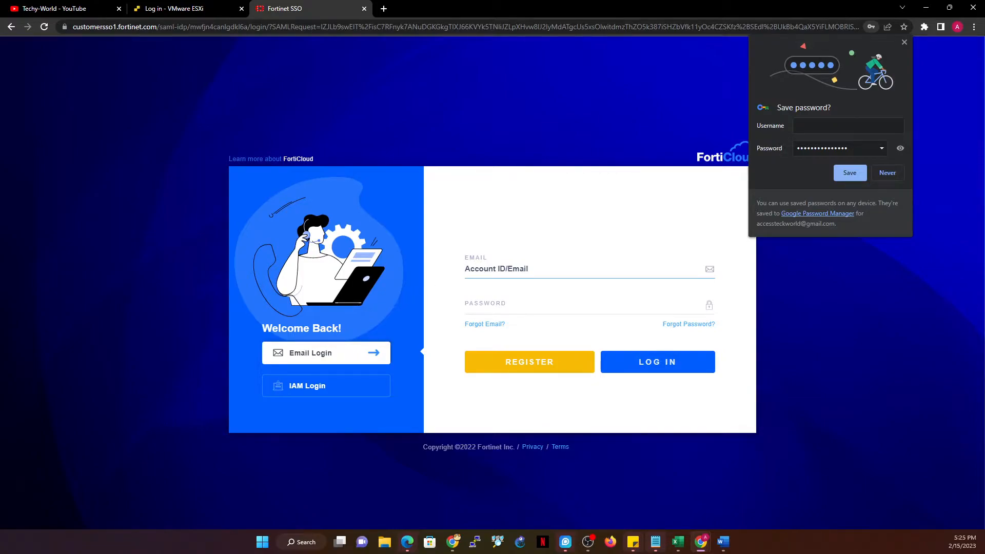
key(ctrl+v)
click(574, 308)
key(ctrl+v)
text(••)
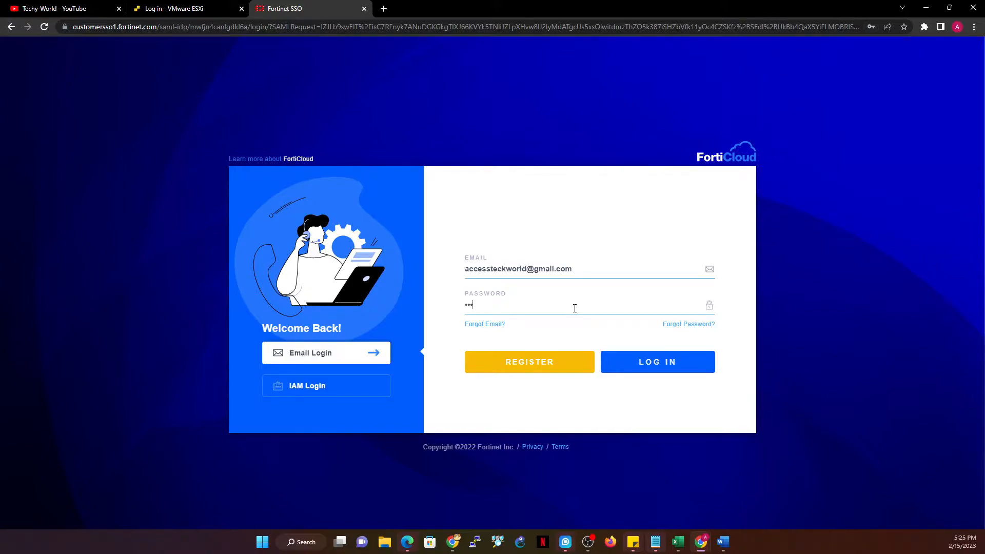
text(••••••)
click(647, 363)
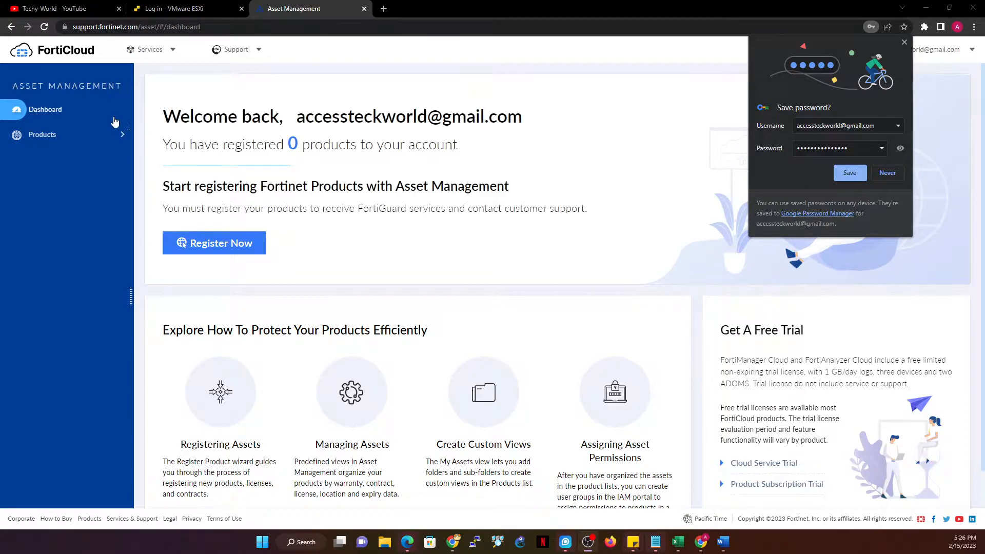
- Highlight the welcome greeting, product count and account email, then open the Support menu
drag(146, 113, 543, 143)
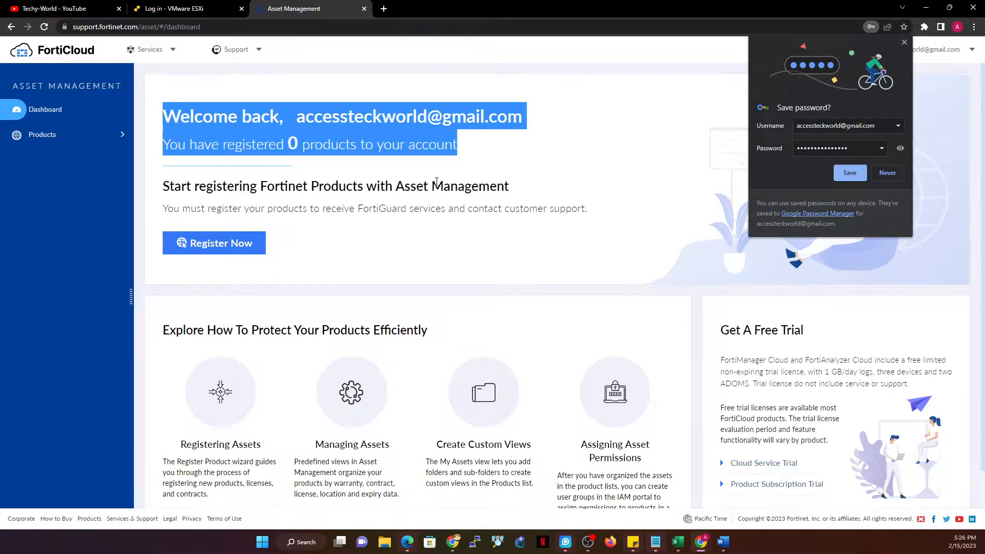
drag(169, 145, 437, 149)
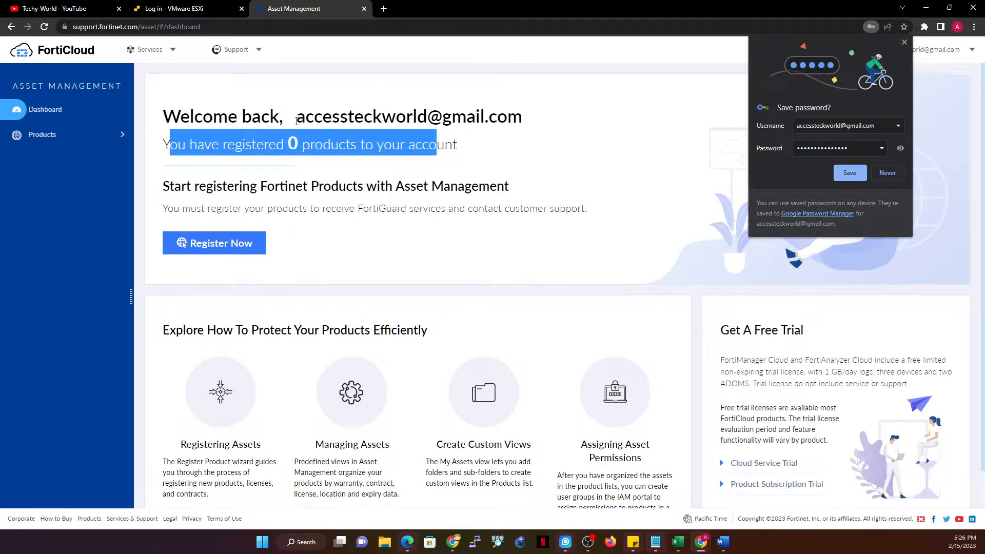
drag(297, 119, 526, 119)
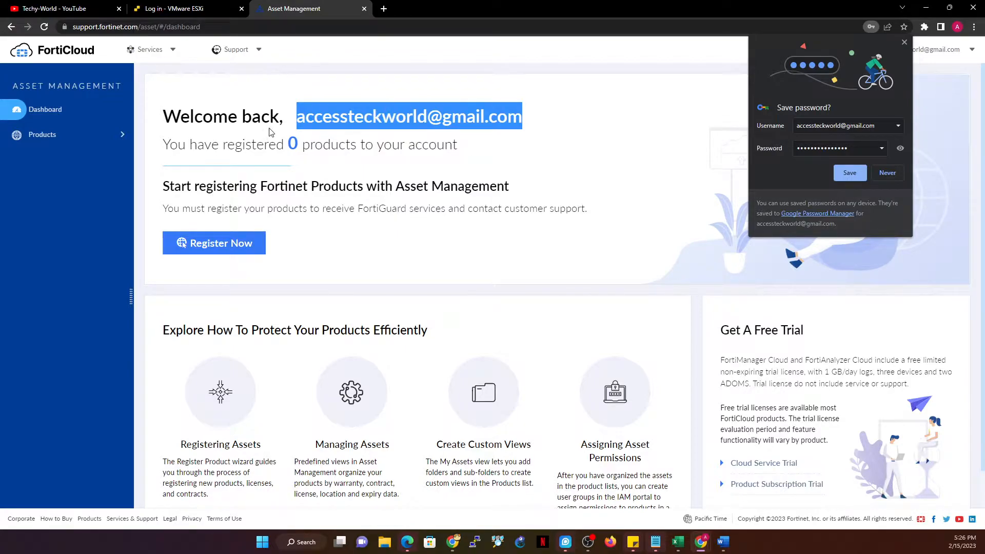
click(258, 49)
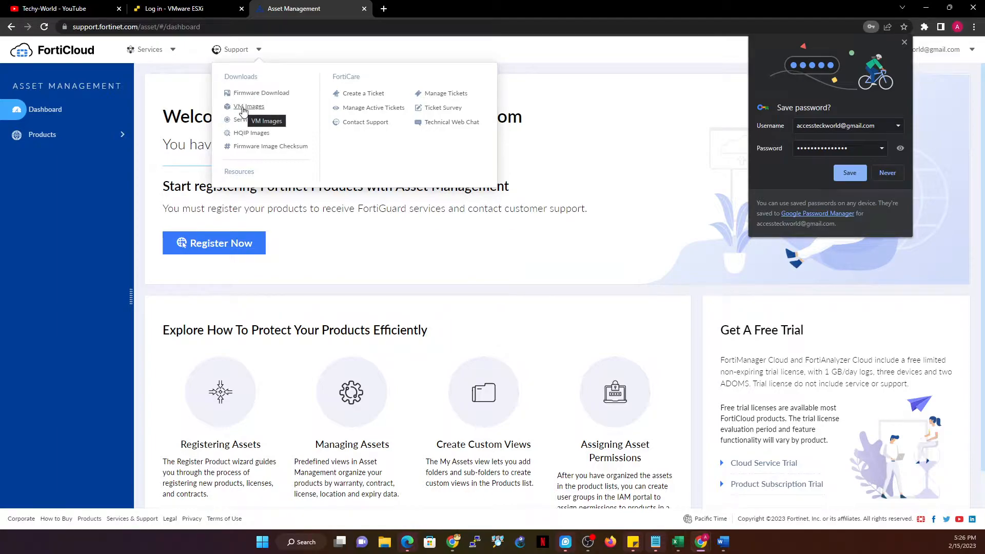
- Open VM Images and filter to product FortiGate on the VMWare ESXi platform
click(248, 107)
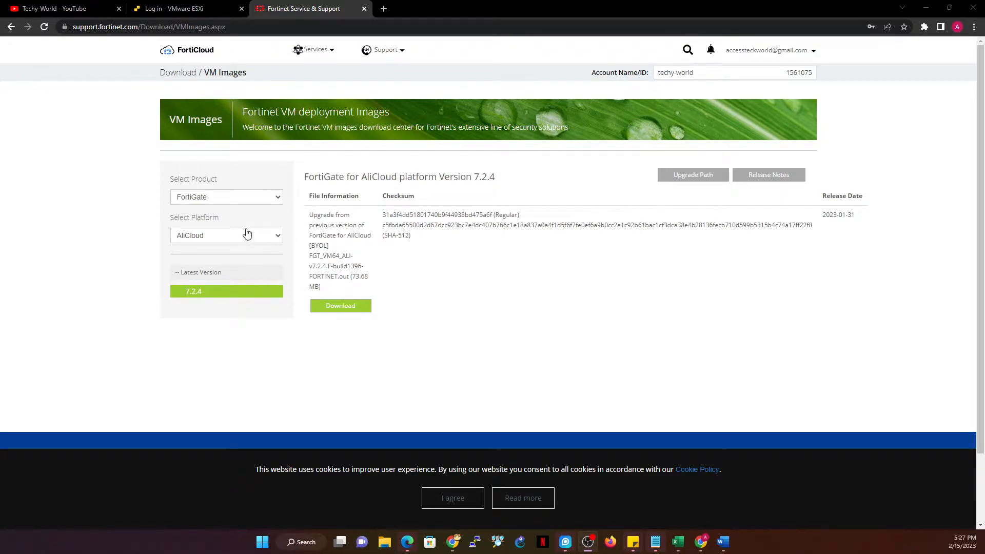
click(225, 198)
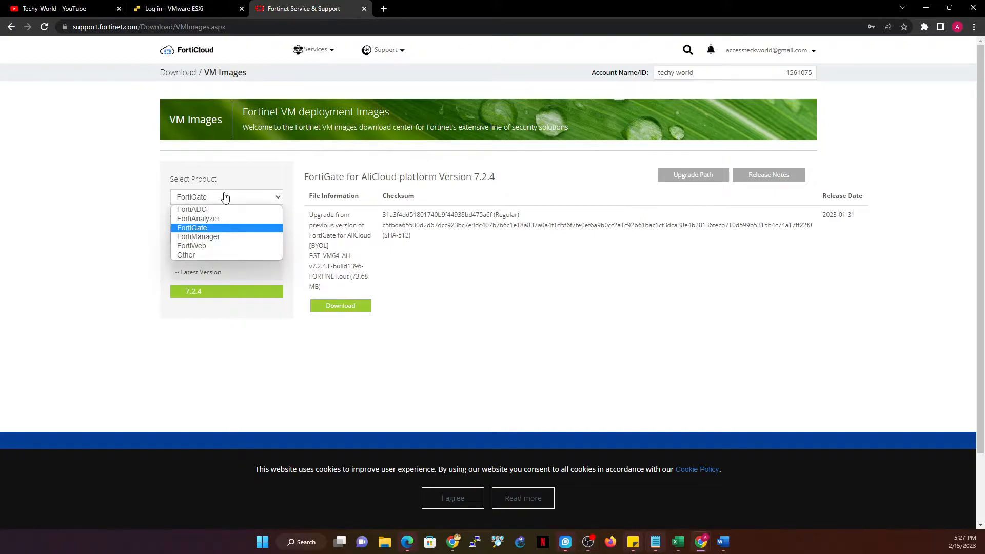
click(198, 228)
click(276, 239)
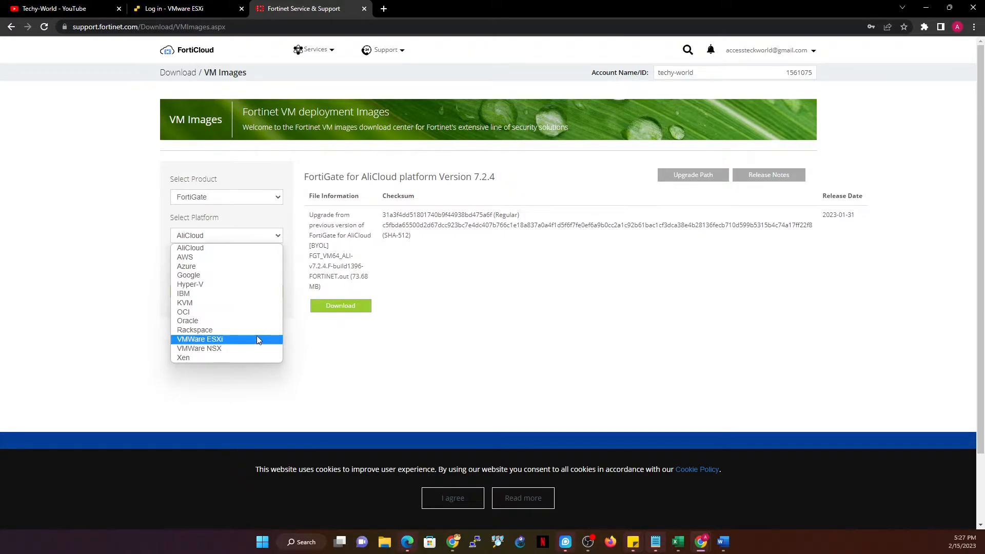
click(208, 339)
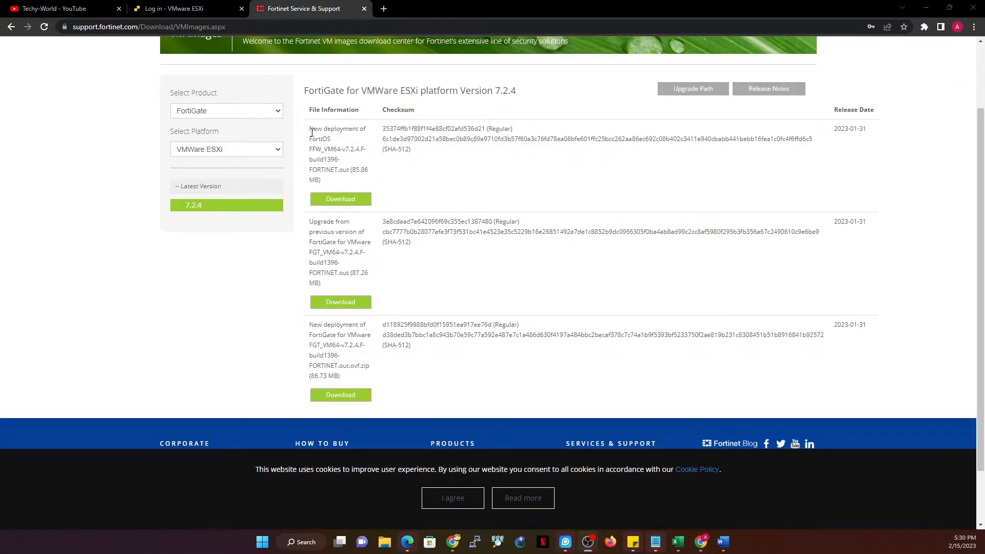
- Highlight the descriptions of the new-deployment and upgrade image files
drag(310, 129, 367, 168)
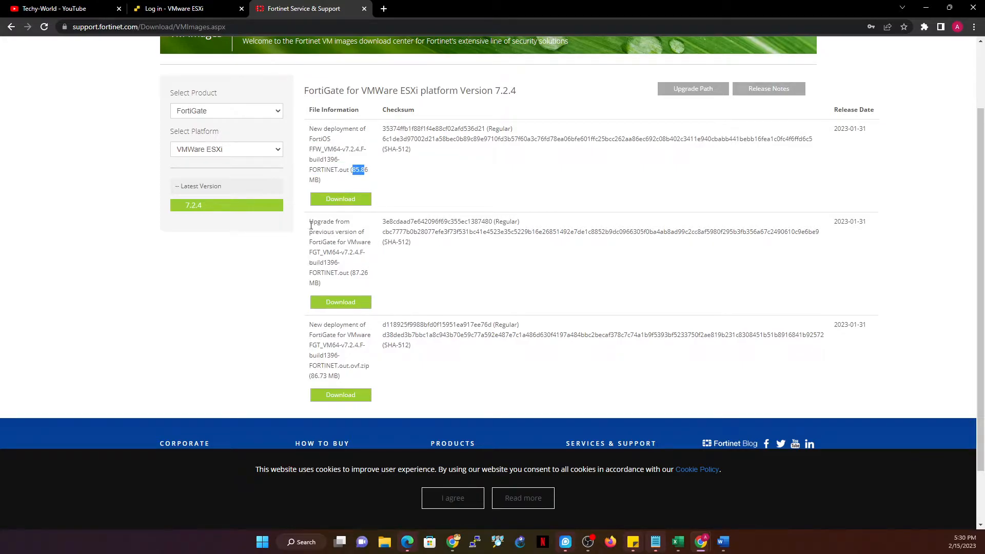
drag(310, 222, 372, 245)
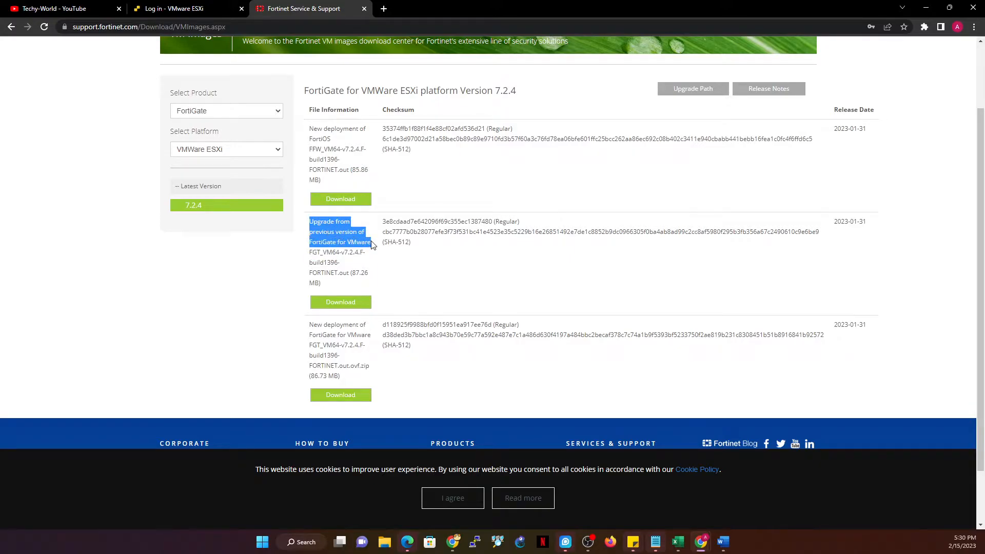
drag(310, 252, 362, 252)
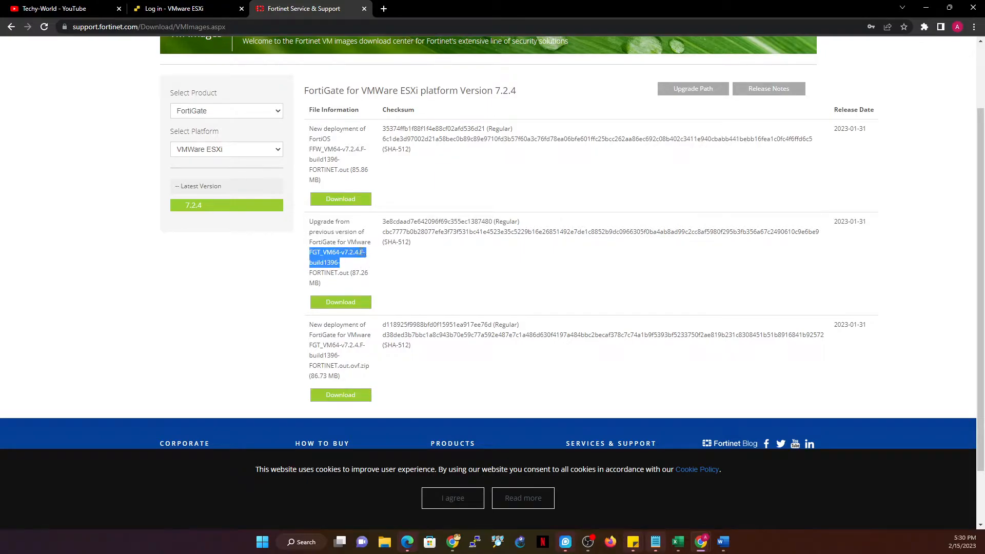
drag(310, 325, 373, 371)
click(339, 362)
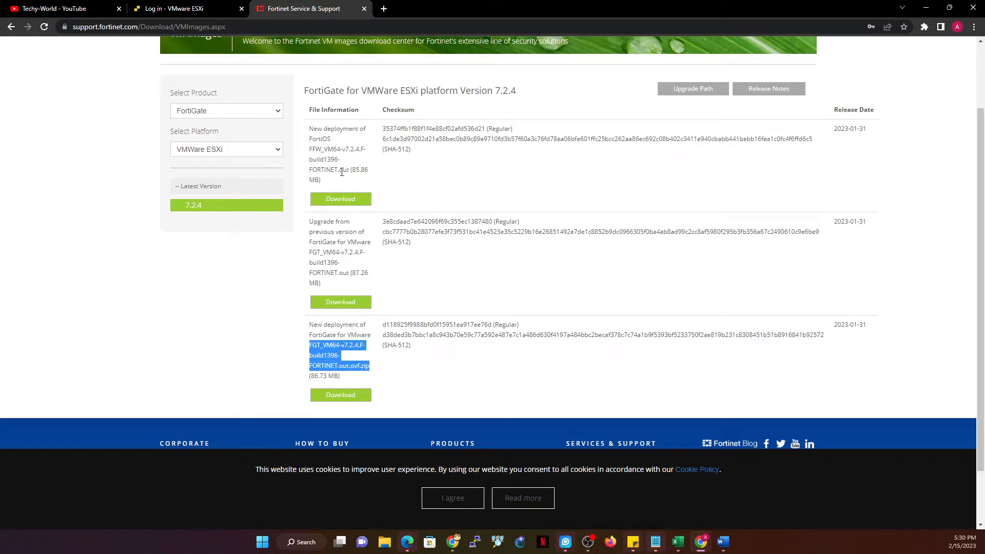
- Point out the .ovf.zip package name and 86.73 MB size, then download it
drag(338, 171, 350, 171)
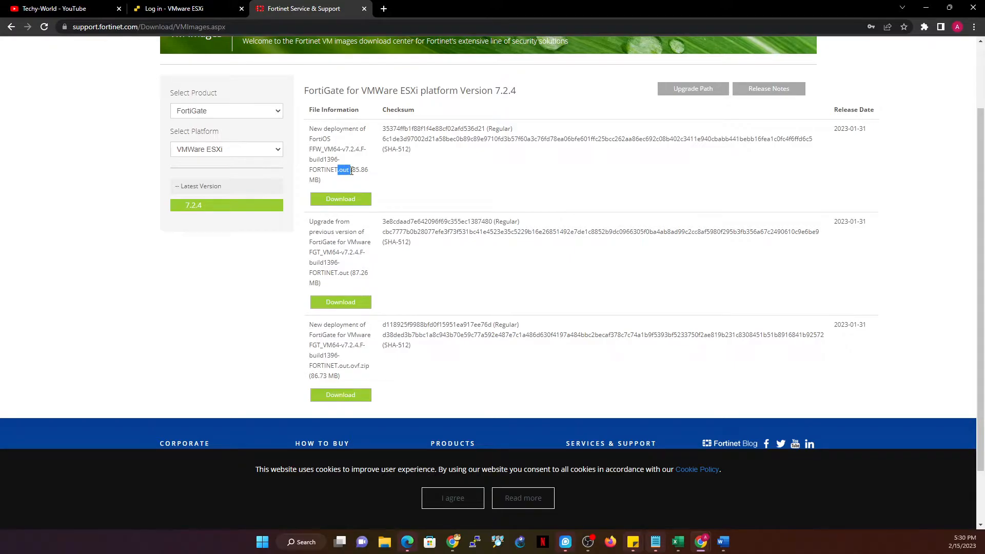
drag(339, 365, 370, 366)
drag(310, 378, 344, 379)
click(331, 350)
drag(309, 345, 323, 345)
click(342, 395)
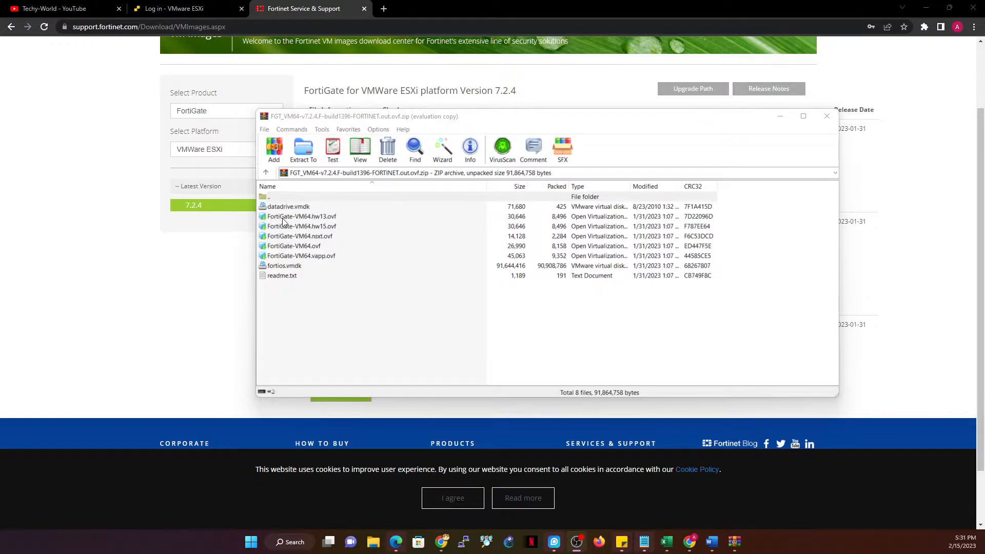
- Select each OVF template (hw13, hw15, nsxt, plain, vapp) in WinRAR, then open readme.txt
click(331, 219)
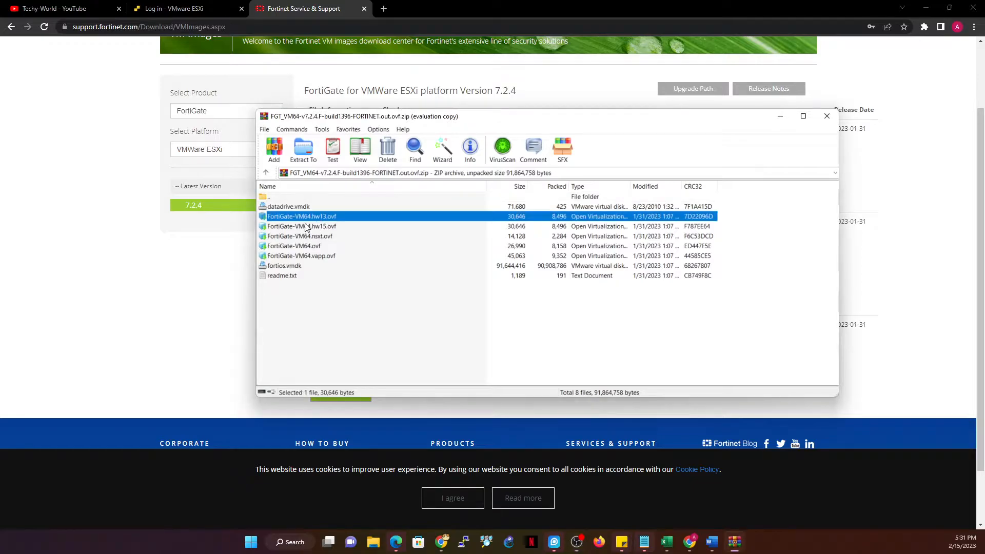
click(321, 228)
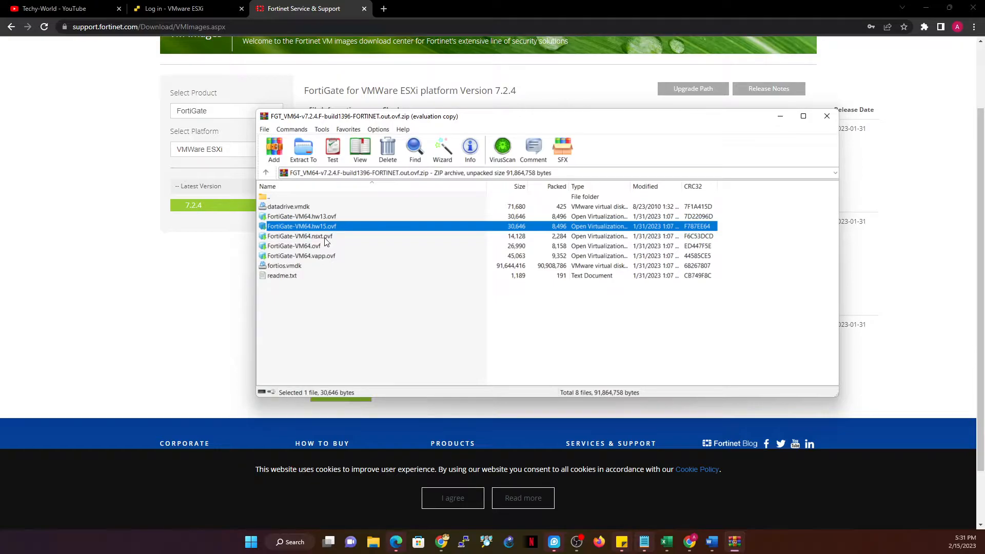
click(326, 237)
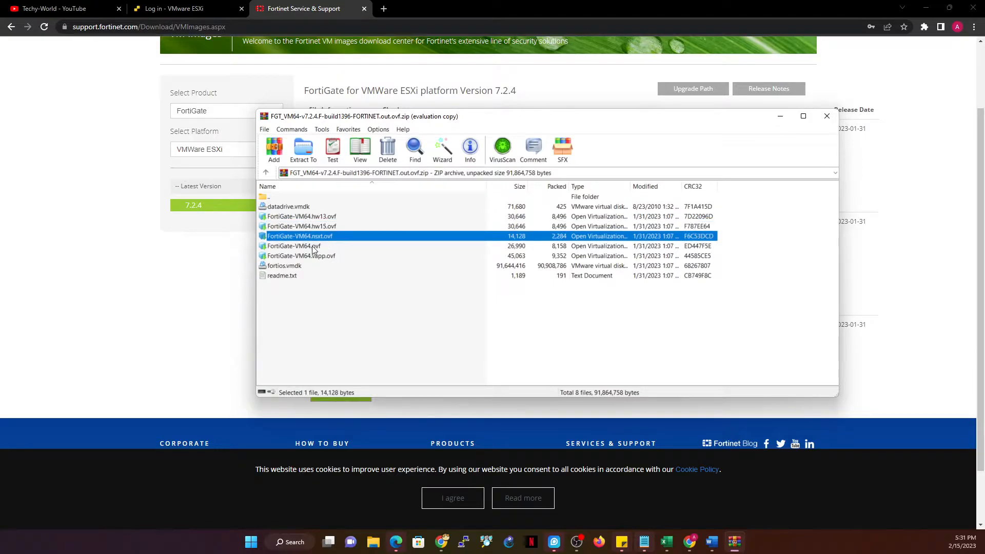
click(312, 246)
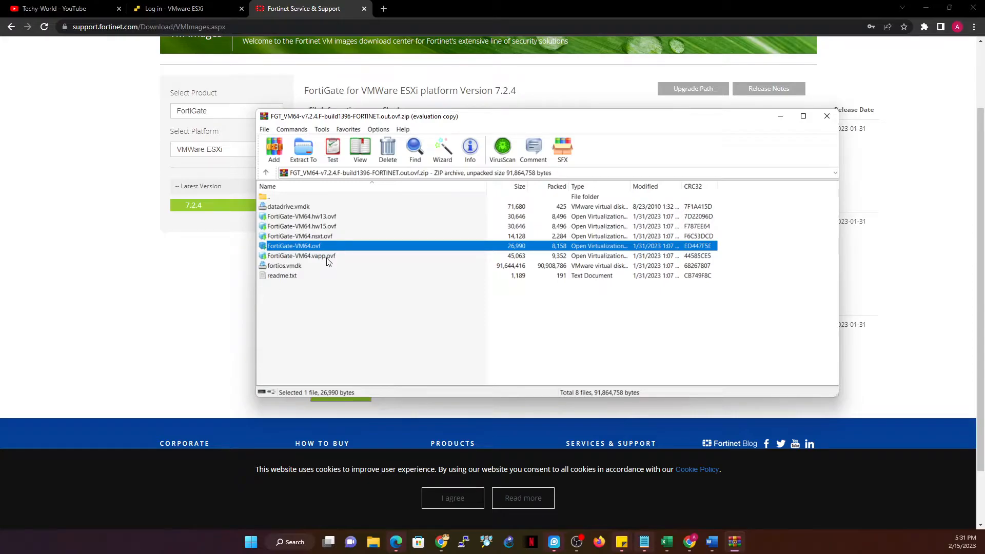
click(327, 257)
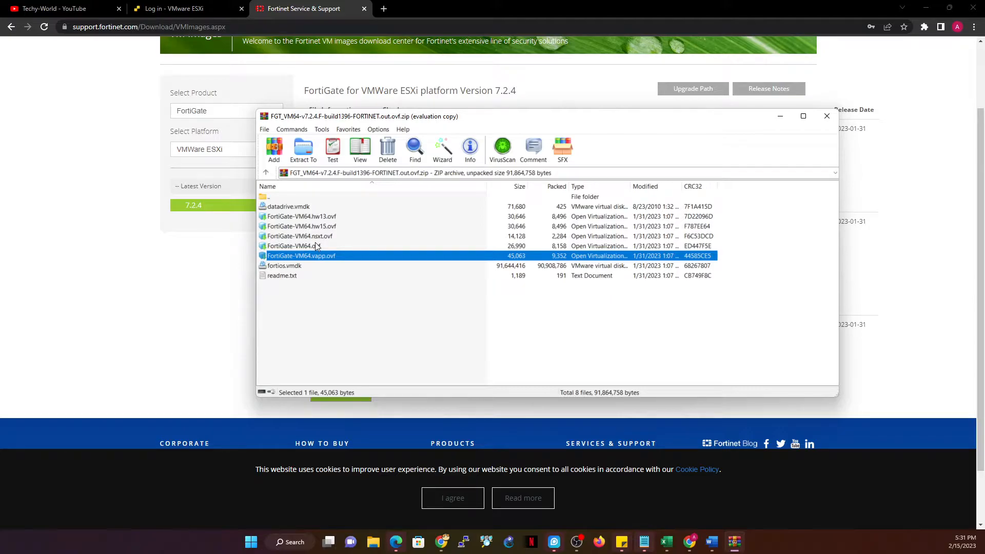
double_click(283, 277)
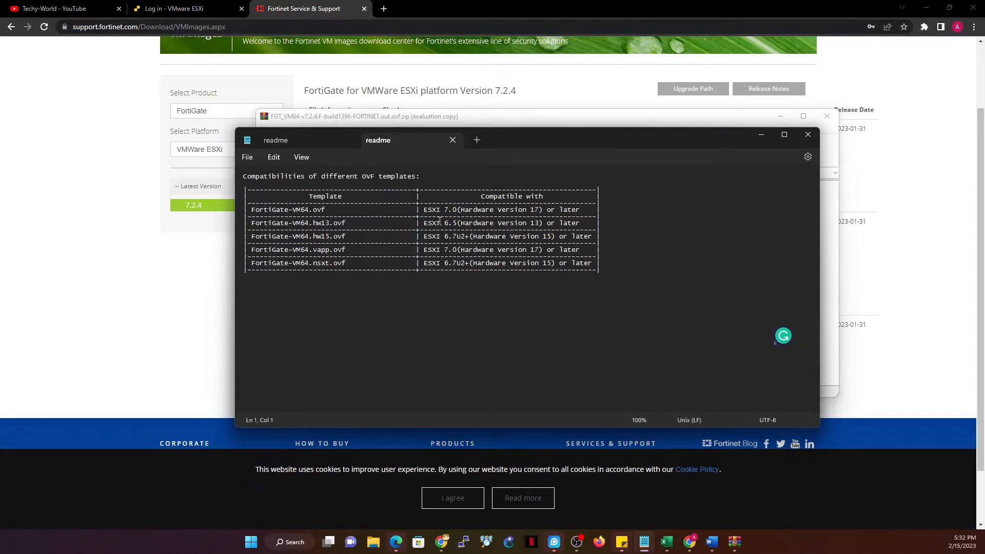
- Highlight FortiGate-VM64.ovf's ESXi 7.0 and hw15's ESXi 6.7U2+ requirements, moving the readme aside
drag(437, 209, 471, 209)
click(449, 210)
drag(419, 211, 577, 209)
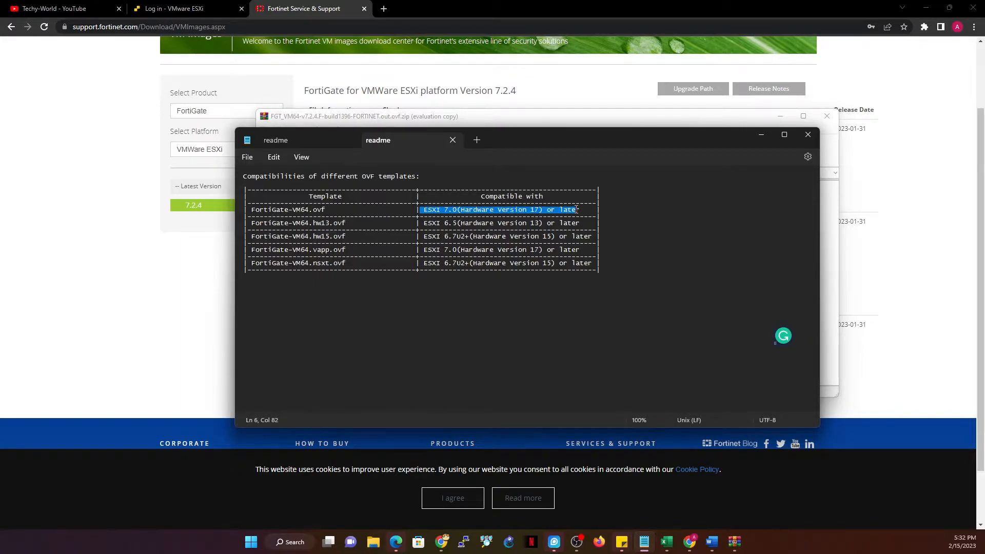
drag(524, 136, 747, 124)
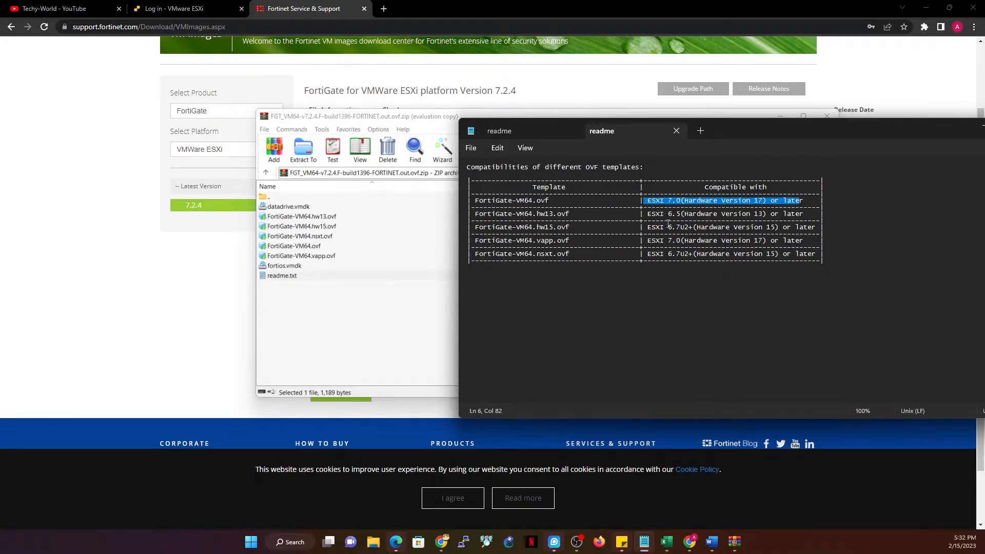
drag(660, 227, 693, 227)
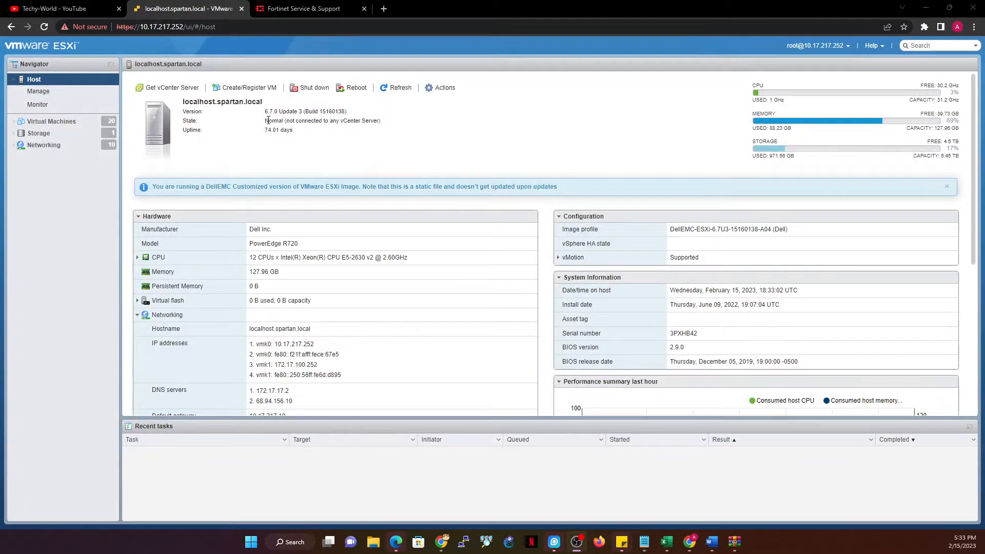
- Highlight the host's version 6.7.0 Update 3 on the ESXi Host page
drag(264, 111, 281, 112)
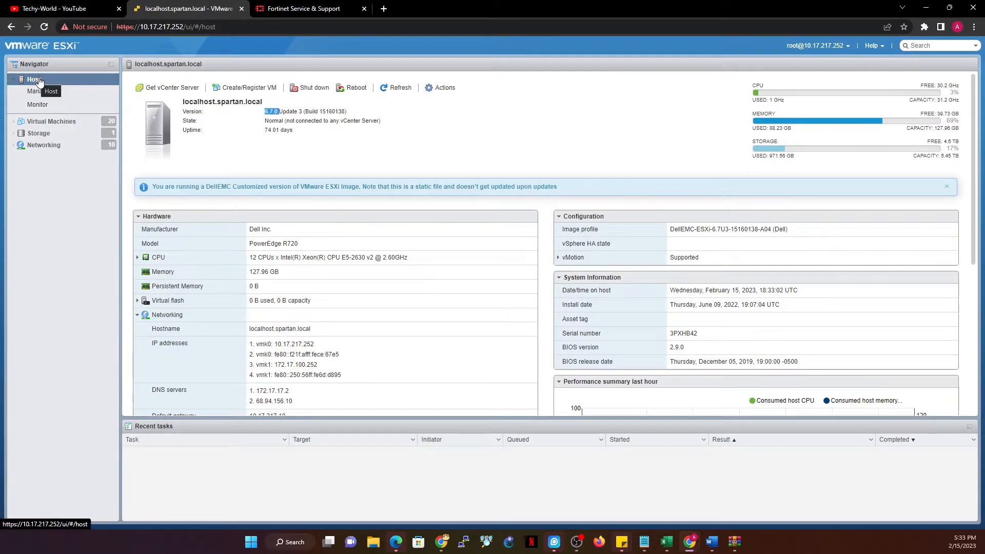
click(268, 111)
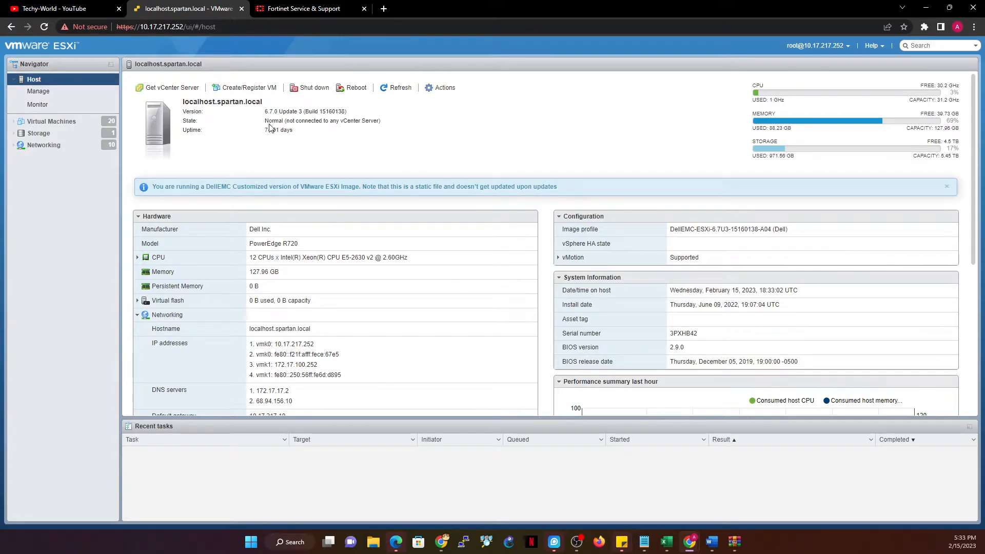
drag(279, 112, 302, 112)
- In the readme, highlight the ESXi 6.7U2+ row and its FortiGate-VM64.hw15.ovf template name
key(alt+Tab)
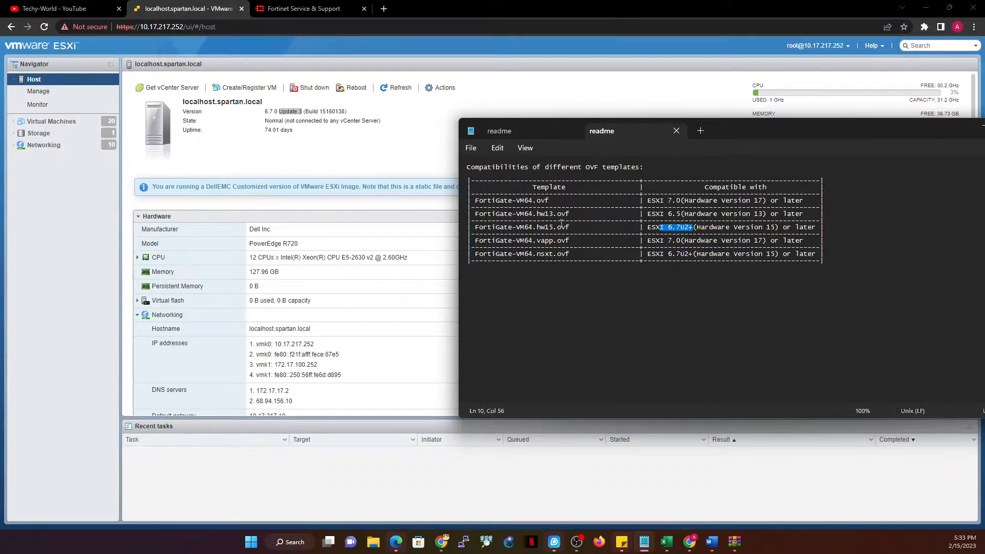
click(666, 227)
drag(665, 227, 695, 229)
drag(475, 228, 570, 227)
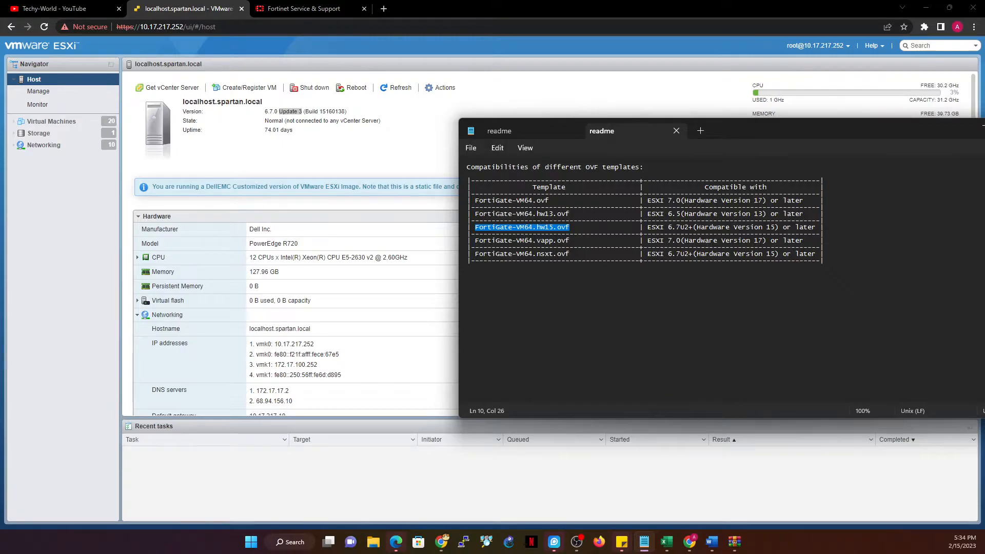
key(alt+Tab)
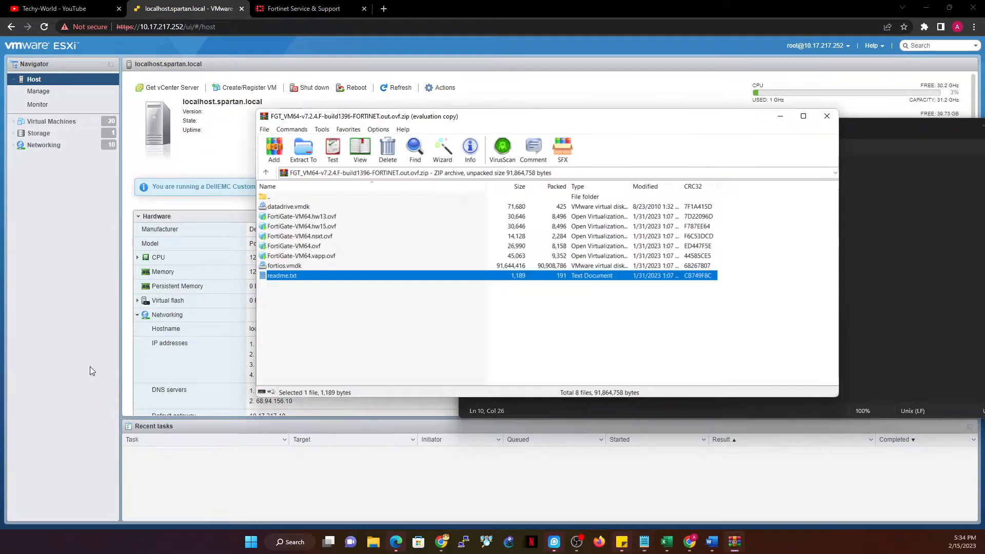
- Select FortiGate-VM64.hw15.ovf, datadrive.vmdk and fortios.vmdk in the WinRAR archive
click(332, 227)
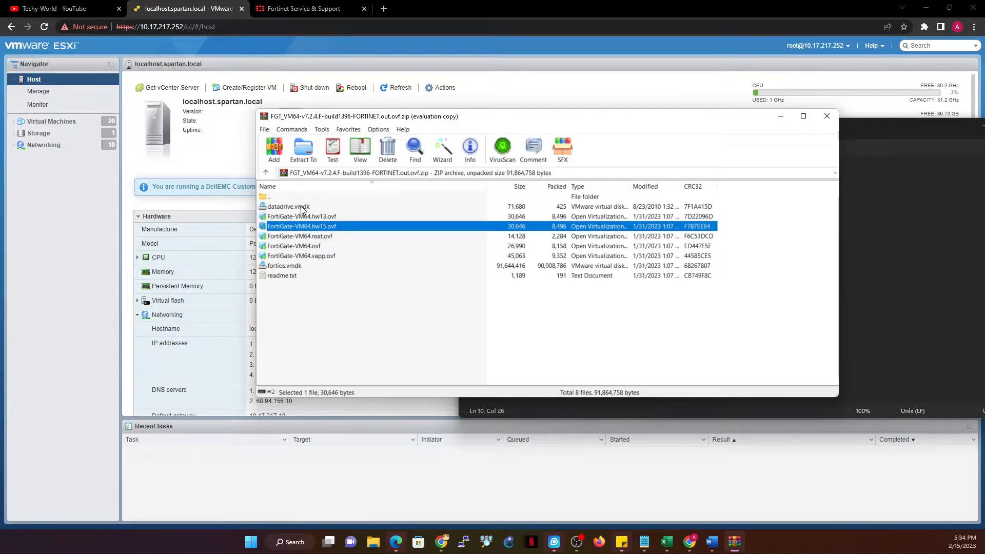
ctrl+click(302, 207)
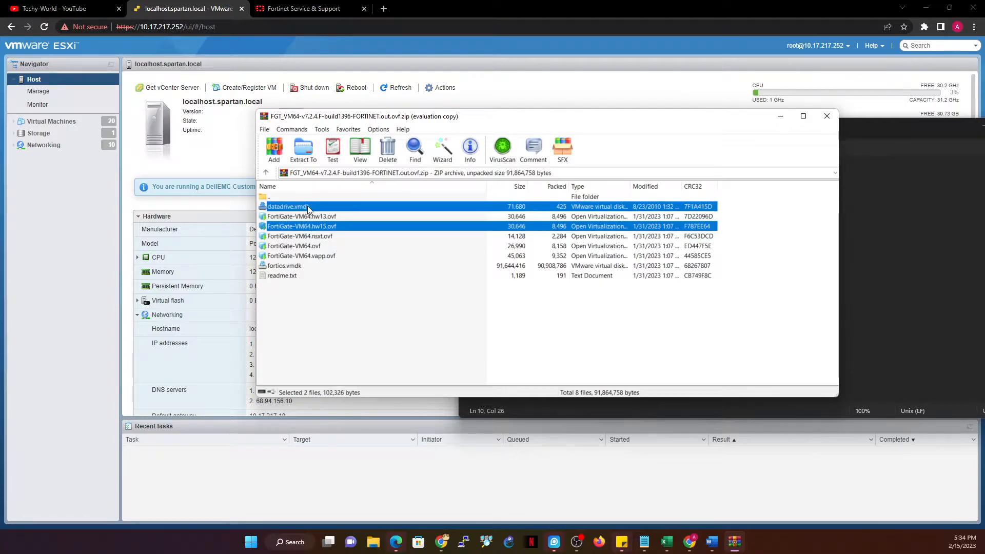
ctrl+click(298, 267)
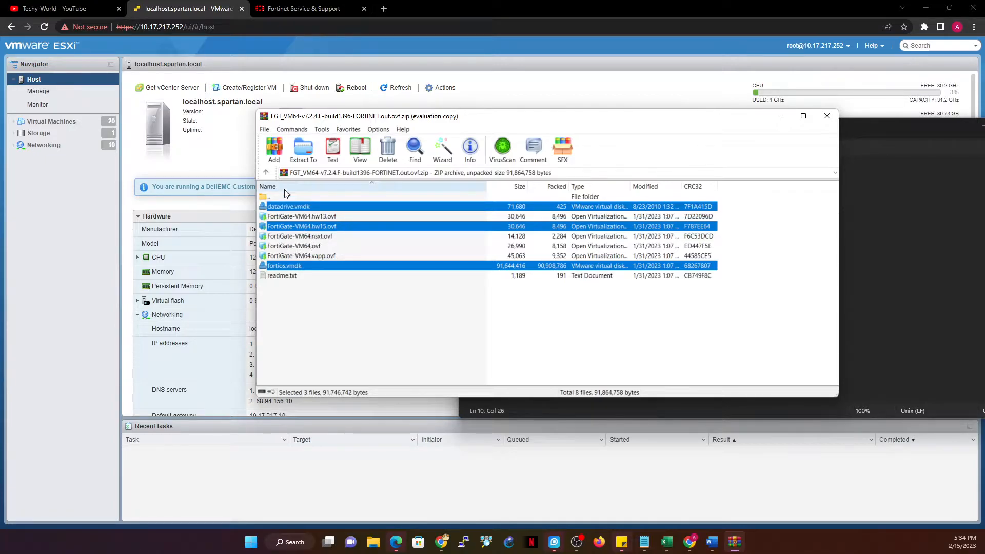
- Extract the three files into a new Downloads folder named 'Fortigate 7.2.4'
click(306, 150)
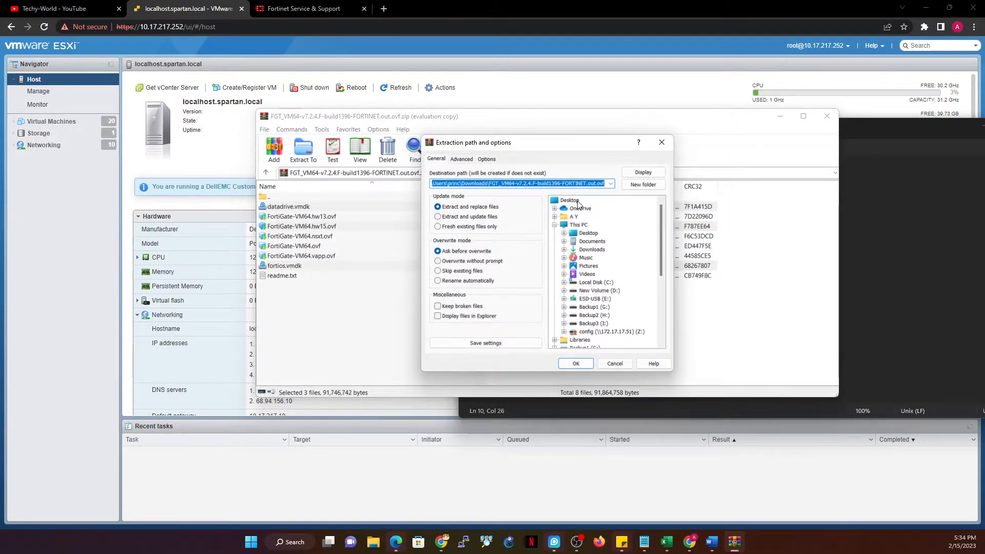
click(644, 185)
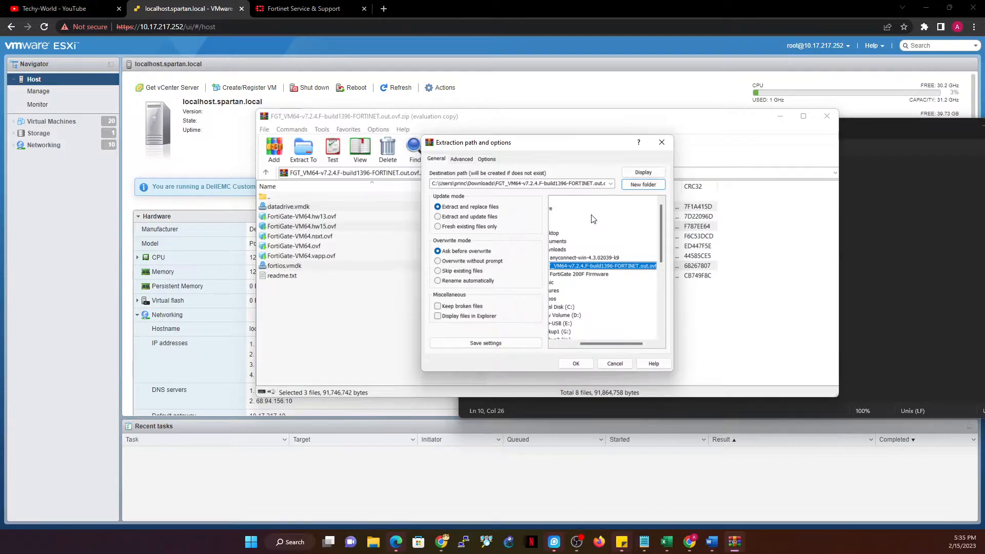
text(Fortigate)
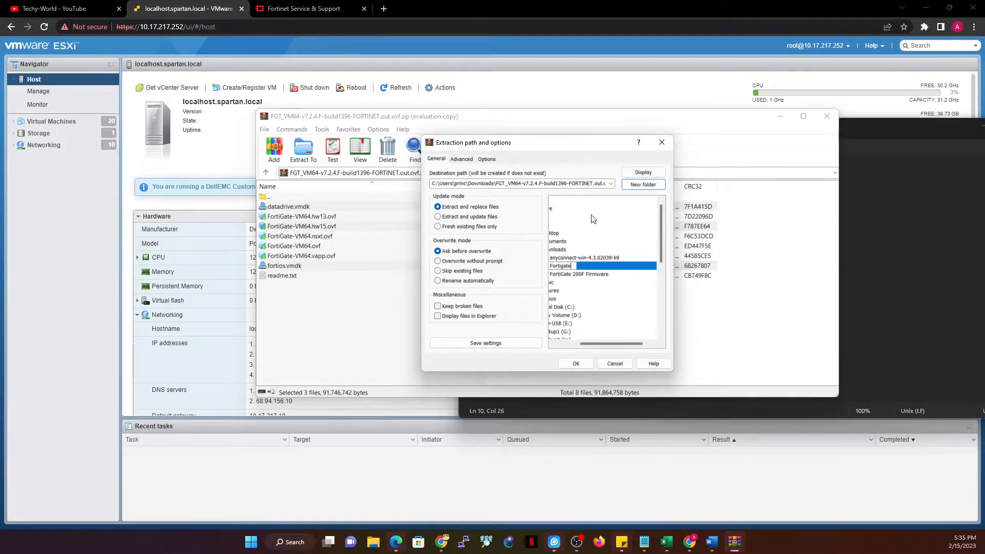
text( 7.2.4)
click(624, 345)
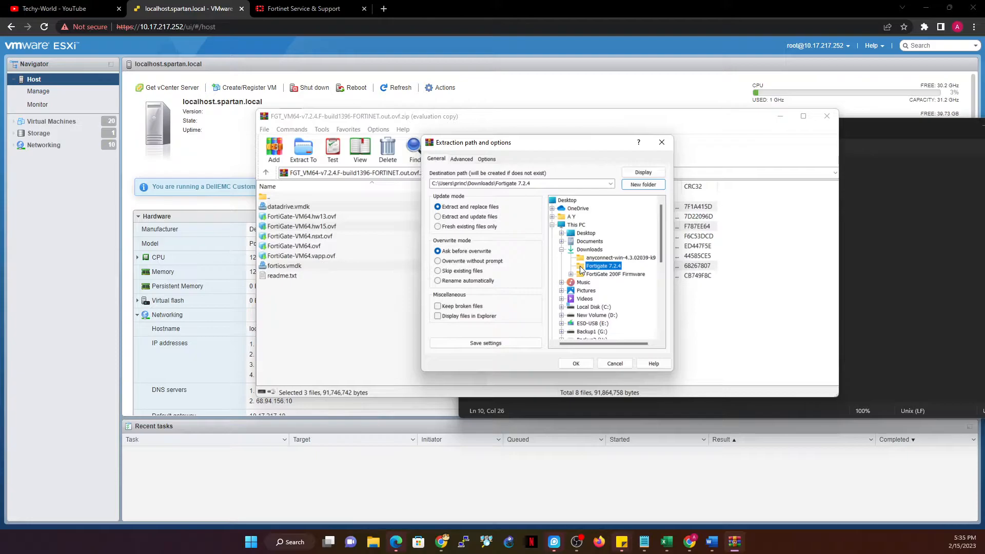
click(583, 361)
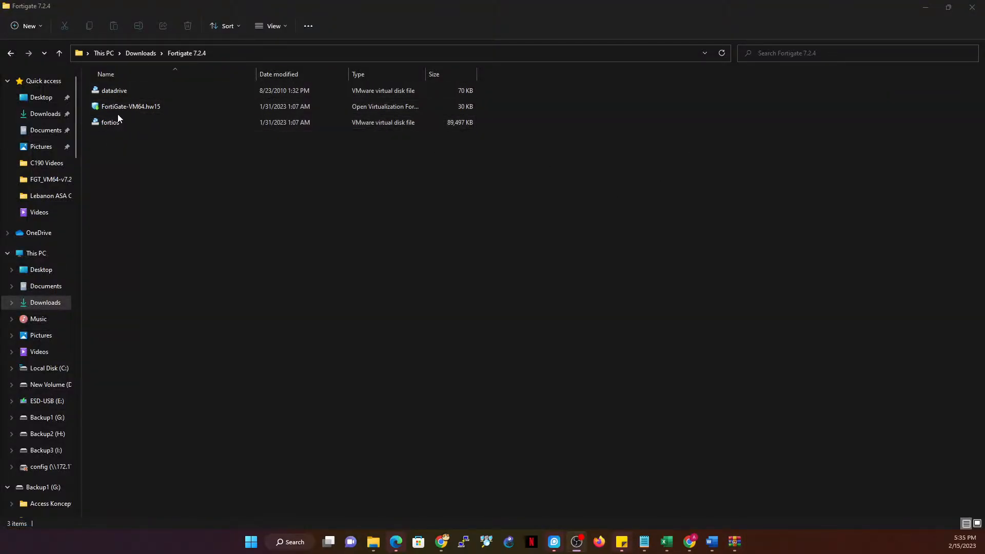
- Minimize the Fortigate 7.2.4 folder and show the ESXi host's Virtual Machines list
drag(326, 220, 77, 81)
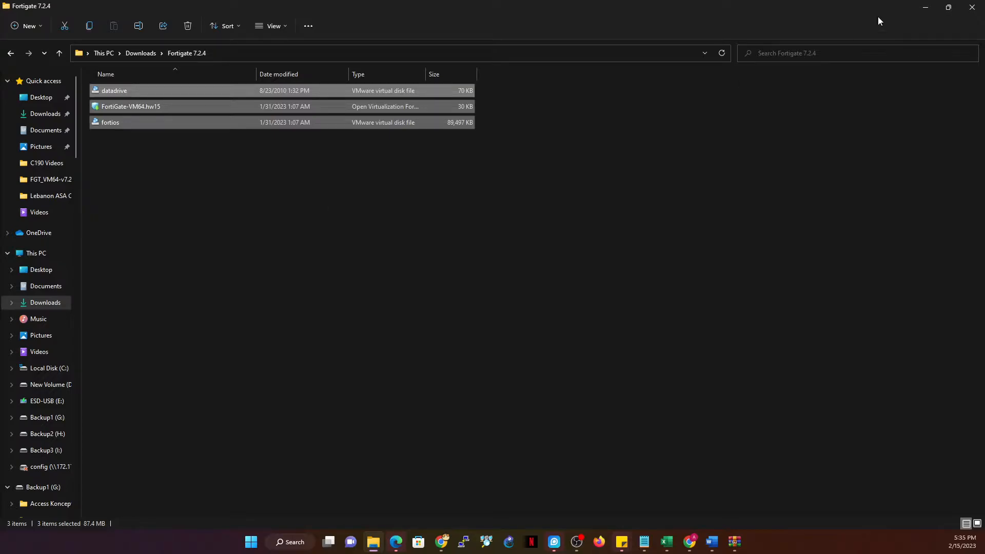
click(923, 8)
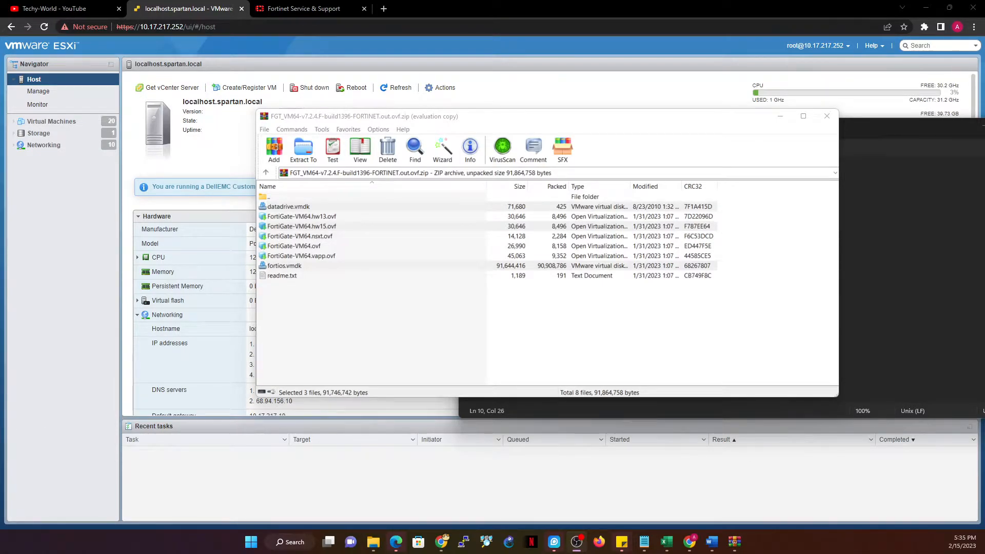
click(47, 121)
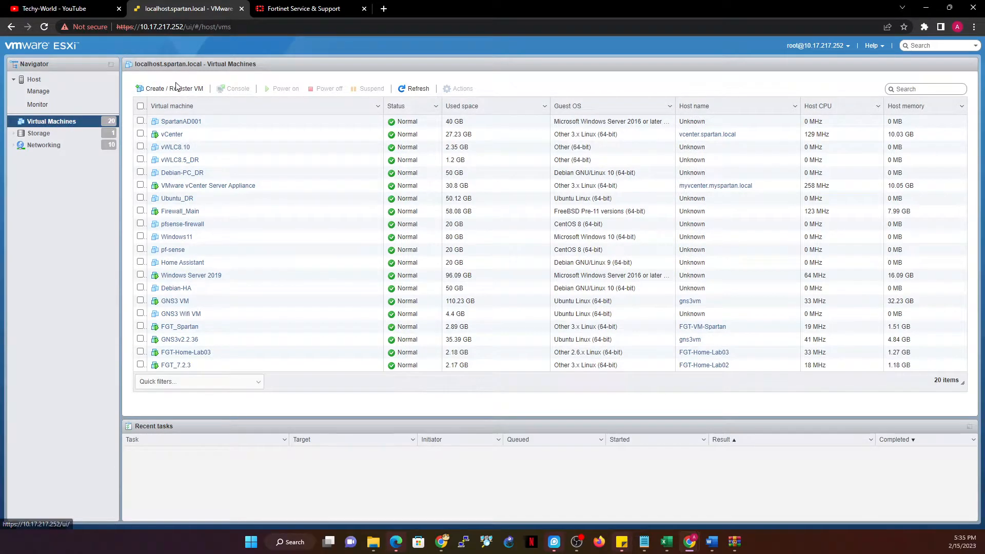
- Begin Create / Register VM, check the folder and readme, then choose OVF/OVA deployment
click(173, 89)
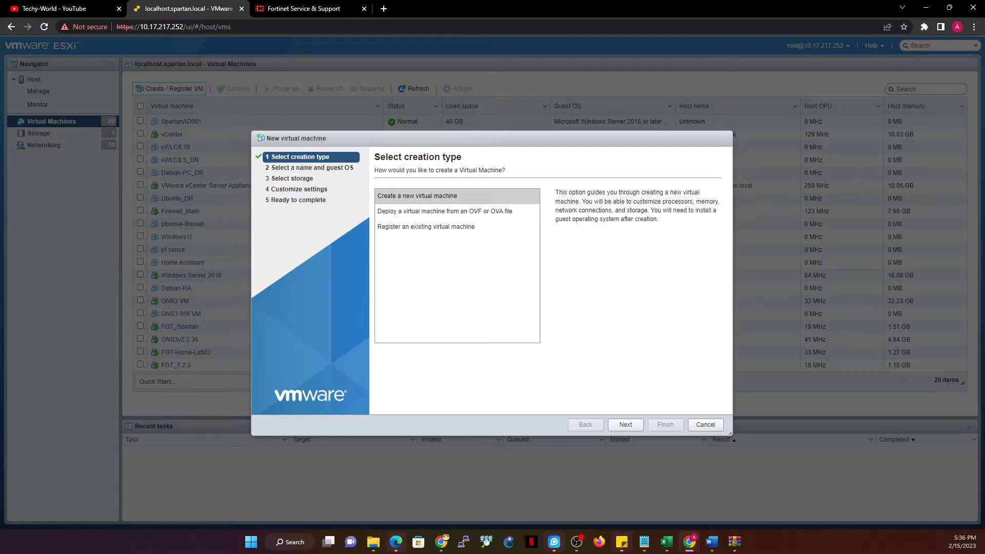
click(373, 542)
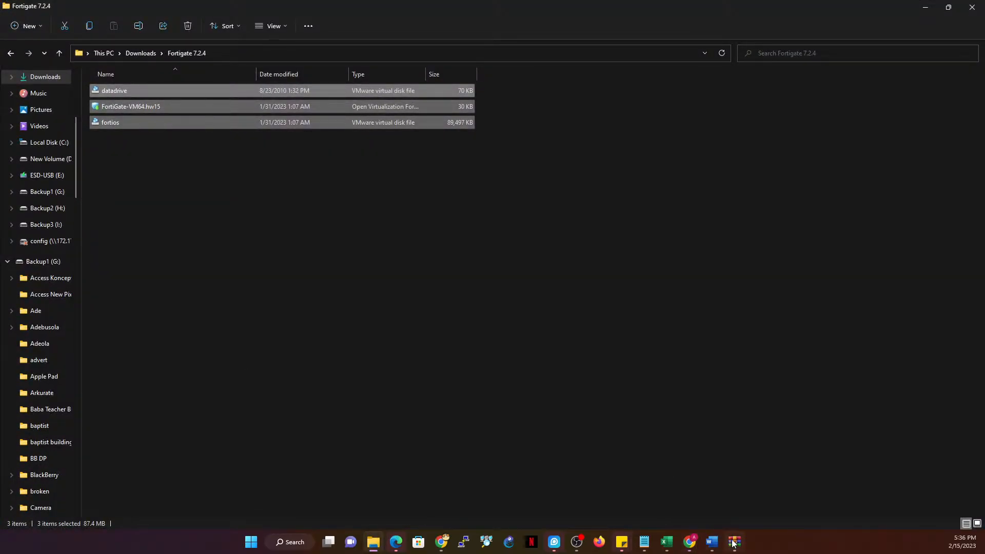
mouse_move(656, 531)
mouse_move(667, 506)
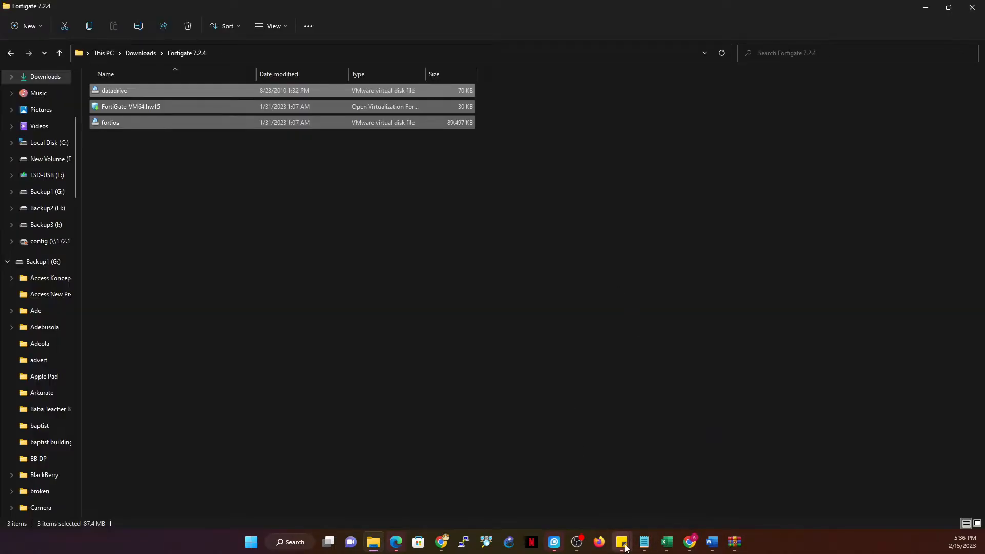
mouse_move(631, 547)
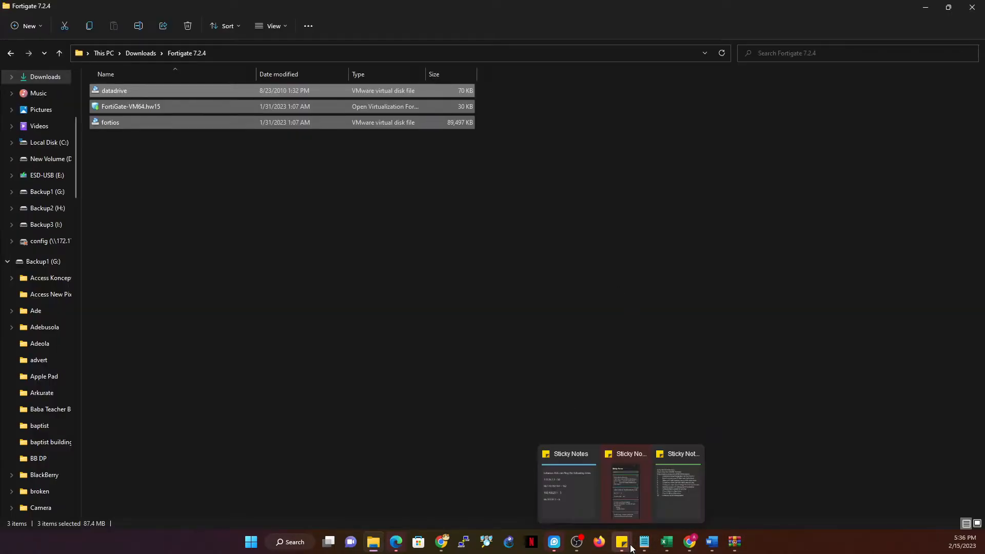
click(647, 491)
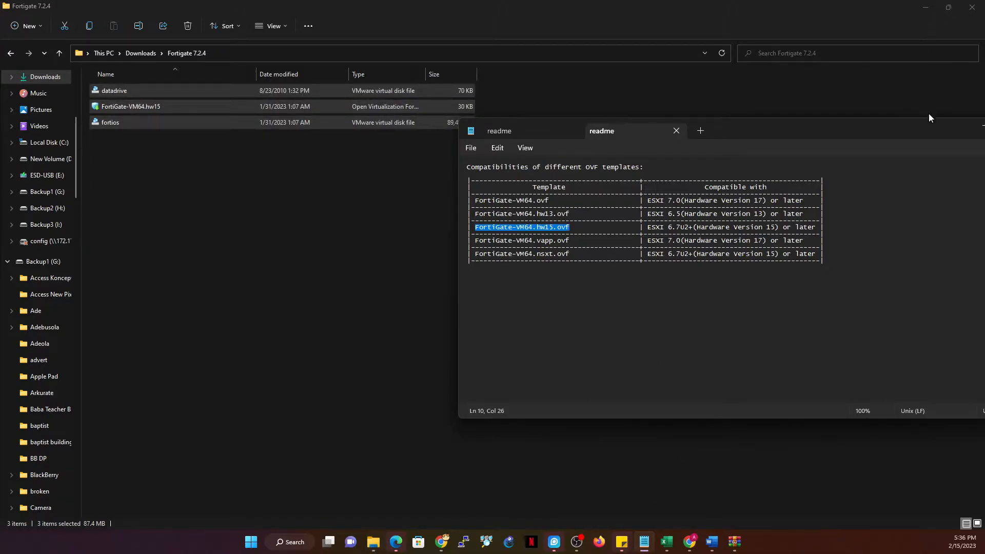
click(981, 127)
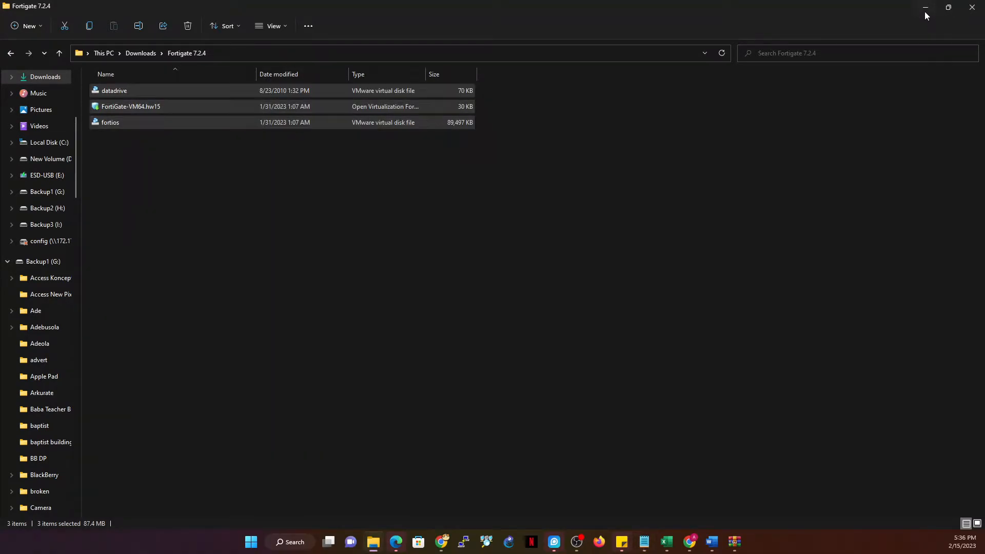
click(924, 11)
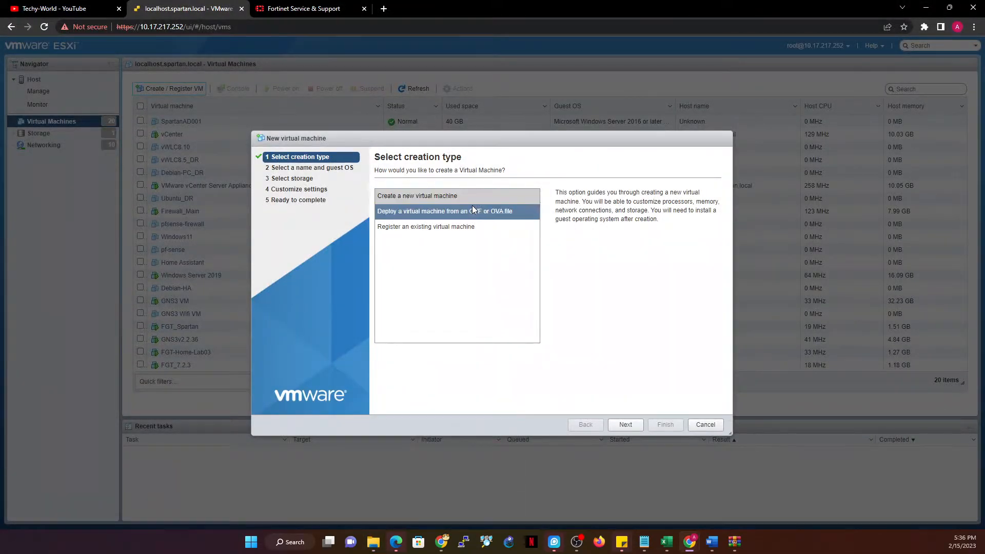
click(473, 212)
click(627, 426)
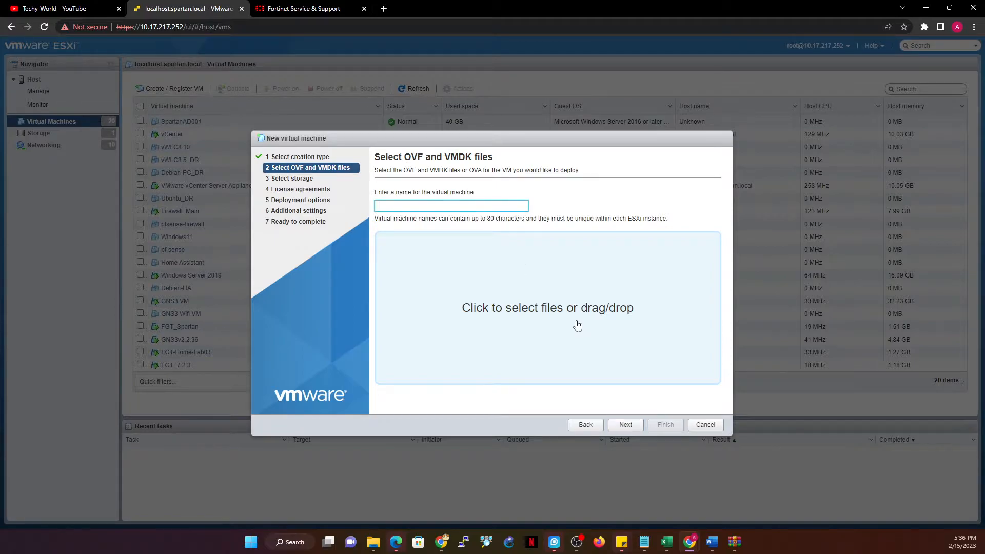
- Load FortiGate-VM64.hw15.ovf, datadrive.vmdk and fortios.vmdk from Downloads\Fortigate 7.2.4
click(573, 308)
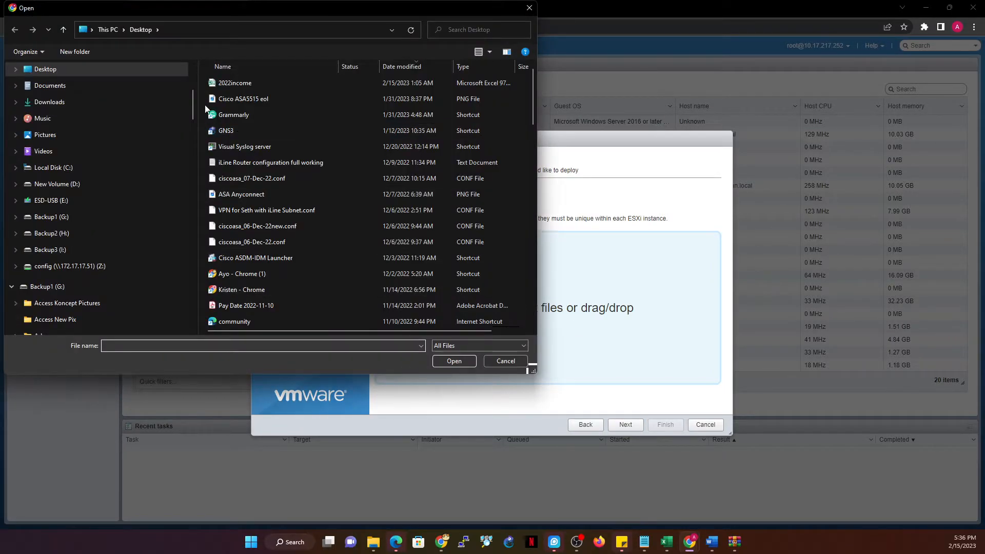
click(60, 102)
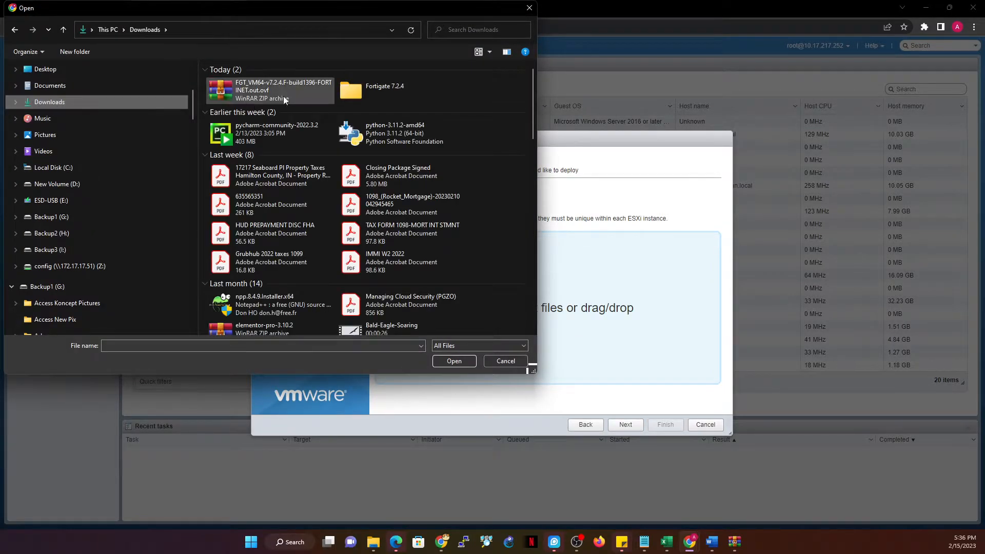
double_click(383, 90)
drag(283, 154, 210, 67)
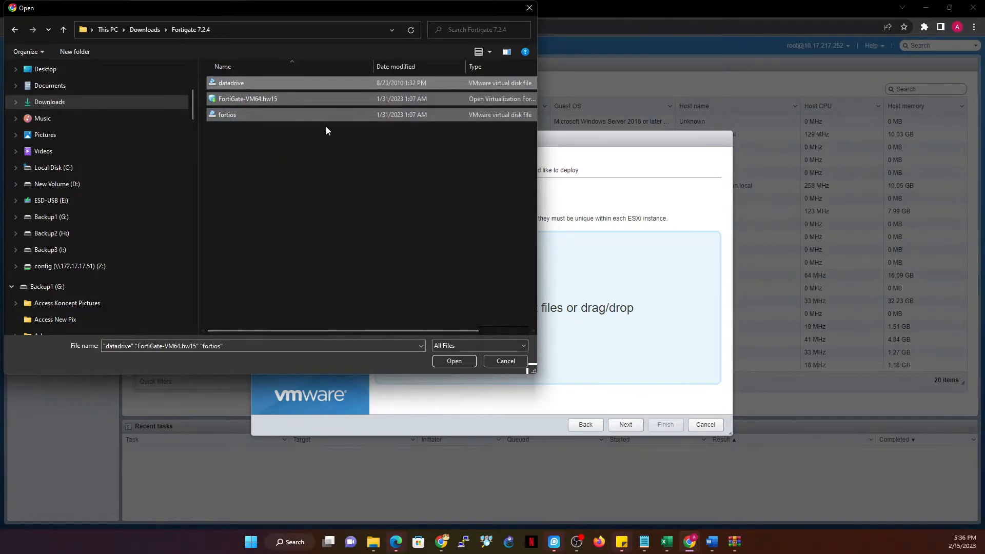
click(453, 362)
- Name the VM 'My FGT 7.2.4' and continue to storage selection
click(449, 205)
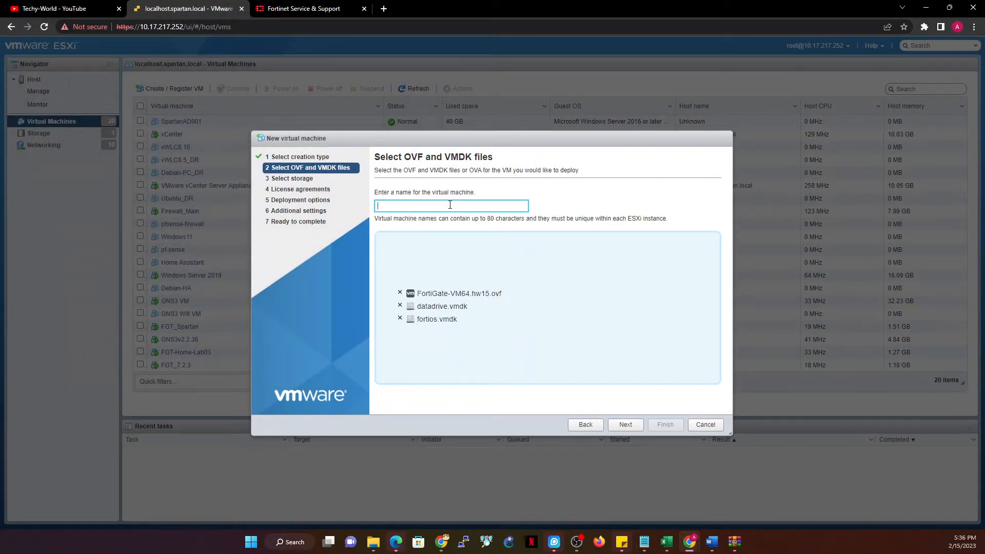
text(My FGT7.2.4)
click(401, 205)
click(623, 425)
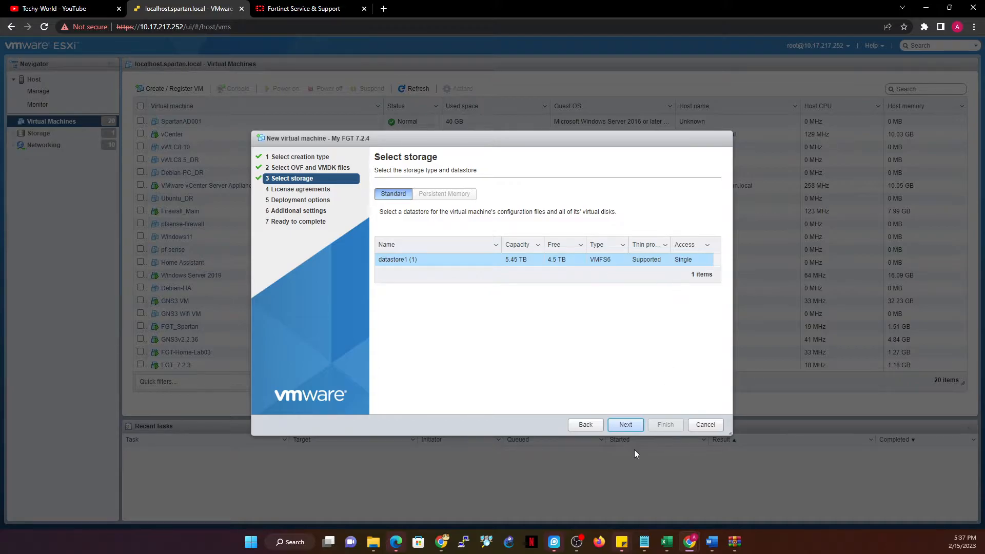
- Keep datastore1 and accept the FortiGate end-user licence agreement
click(635, 425)
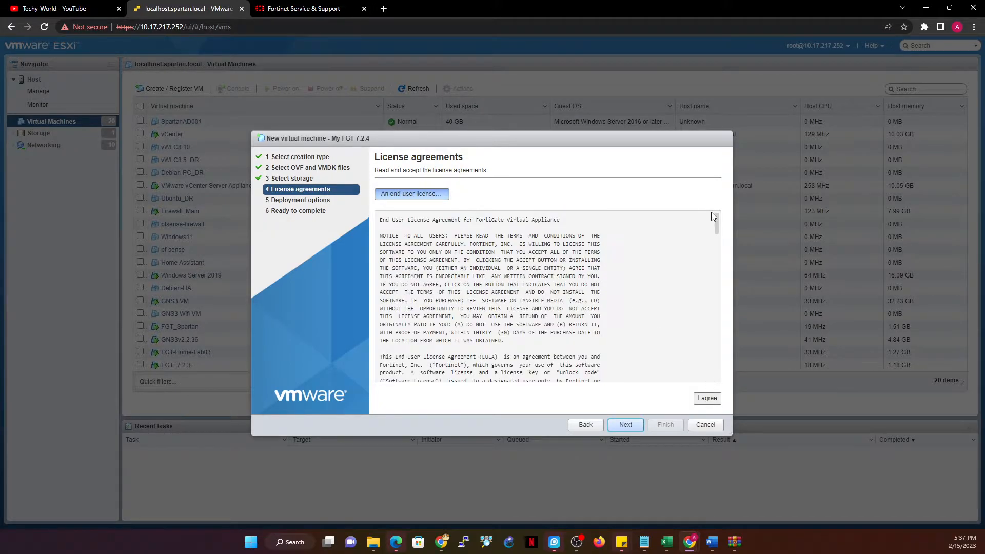
drag(716, 227, 698, 407)
click(706, 400)
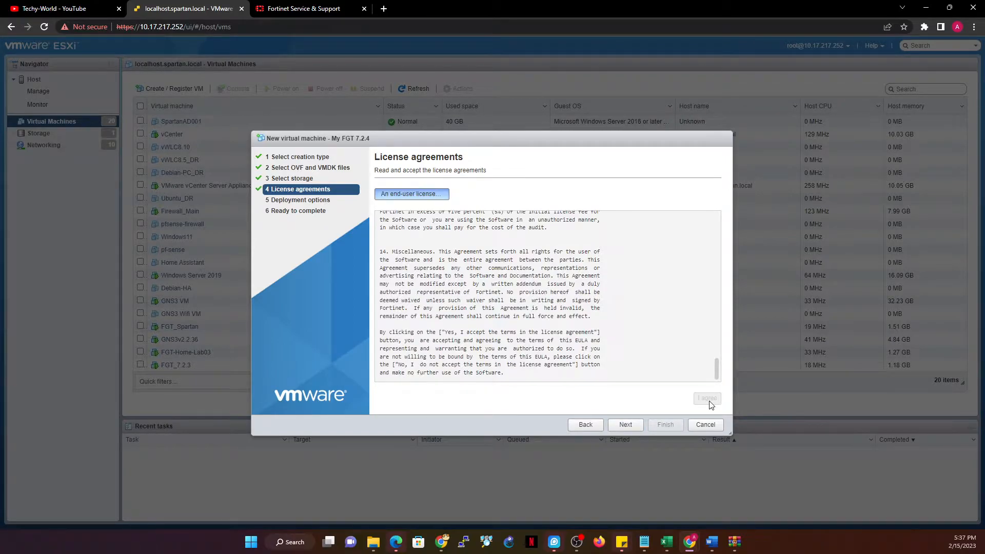
click(633, 425)
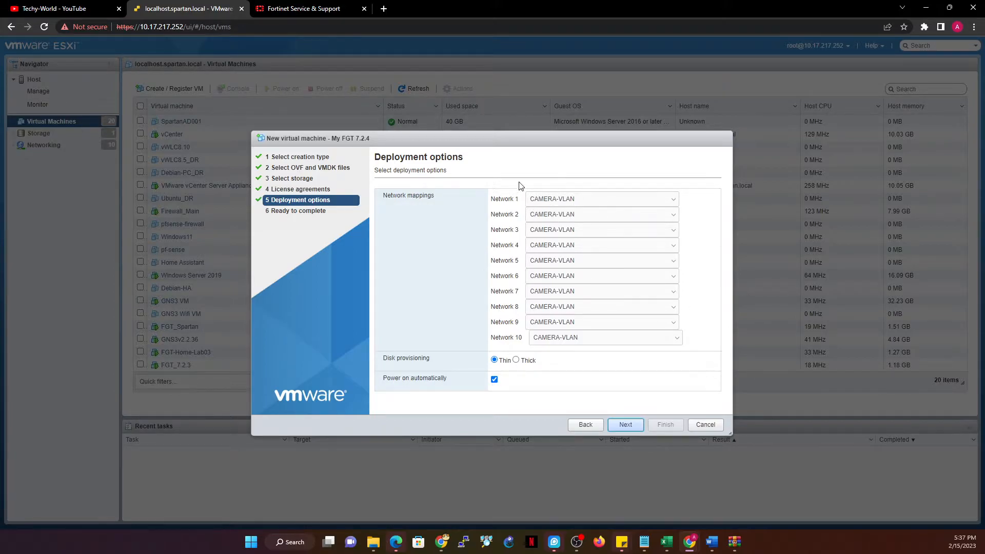
- Map Networks 1–3 to Internet, Wifi-VLAN and Server-VLAN, then finish the deployment
click(574, 201)
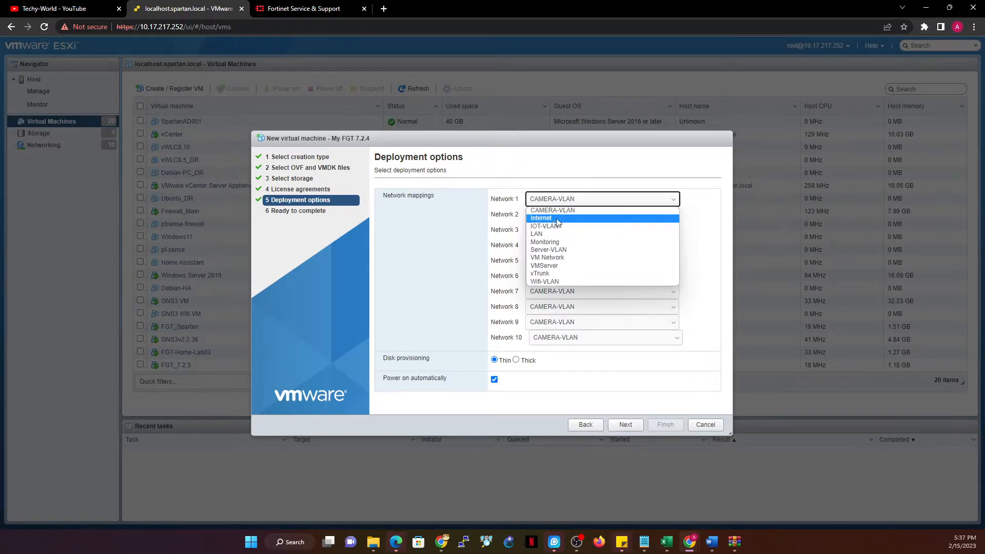
click(549, 219)
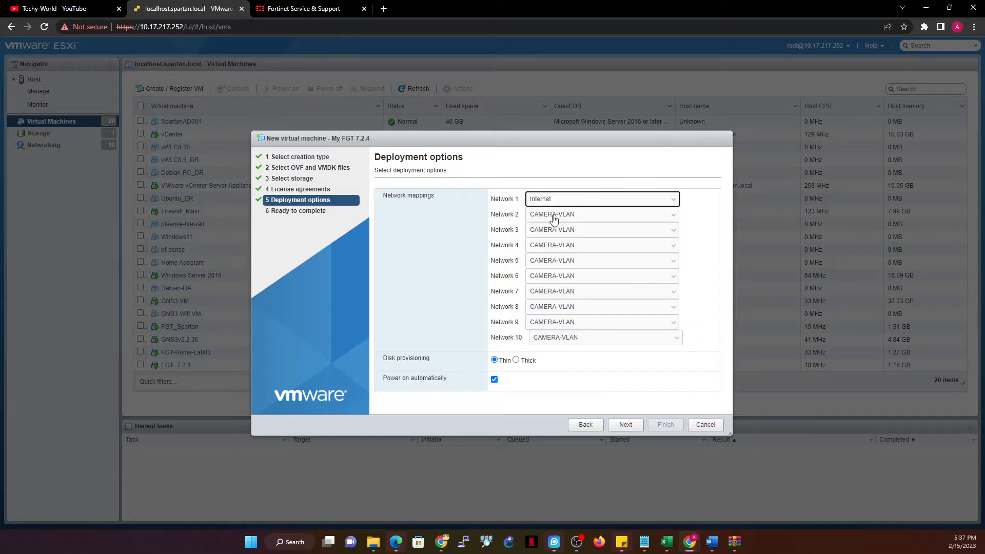
click(563, 219)
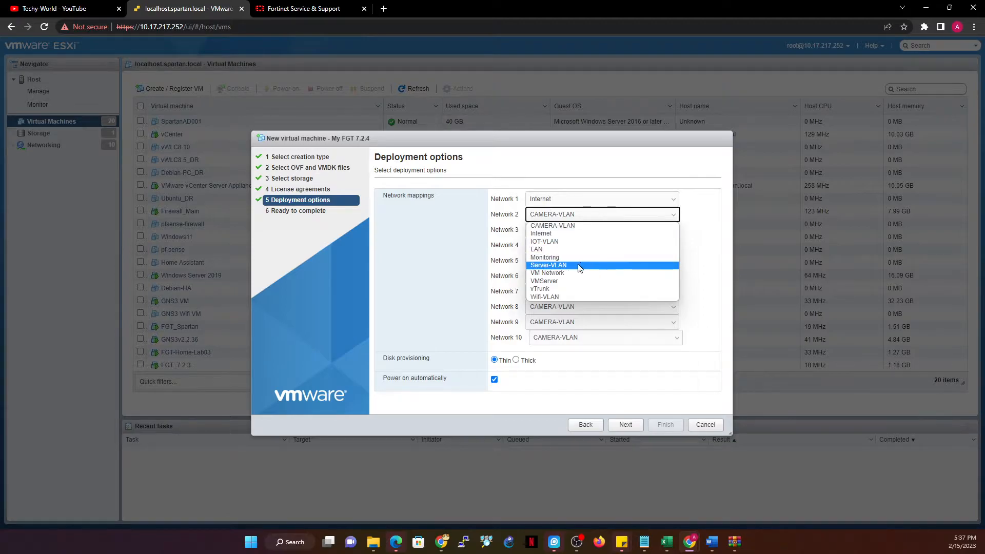
click(573, 296)
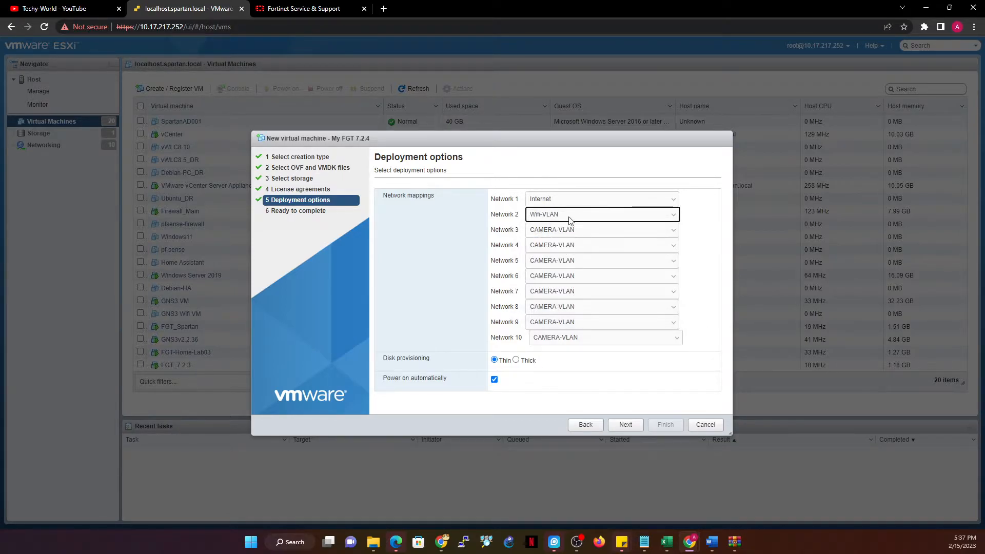
click(559, 236)
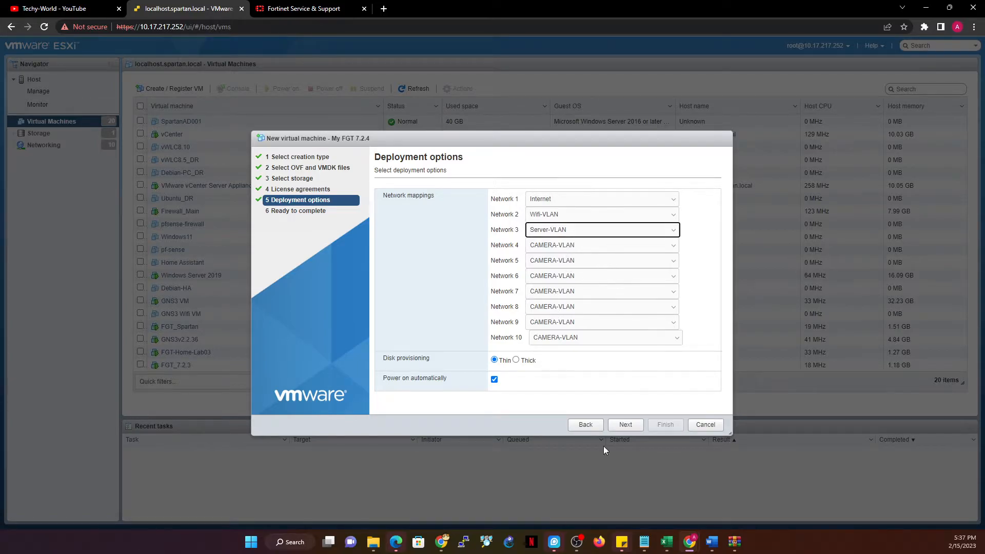
click(626, 424)
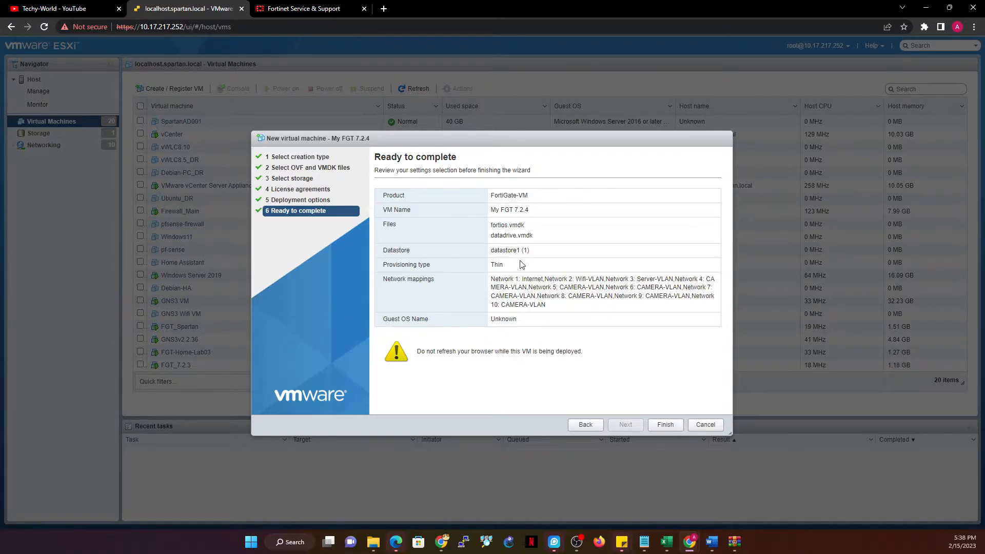
click(672, 430)
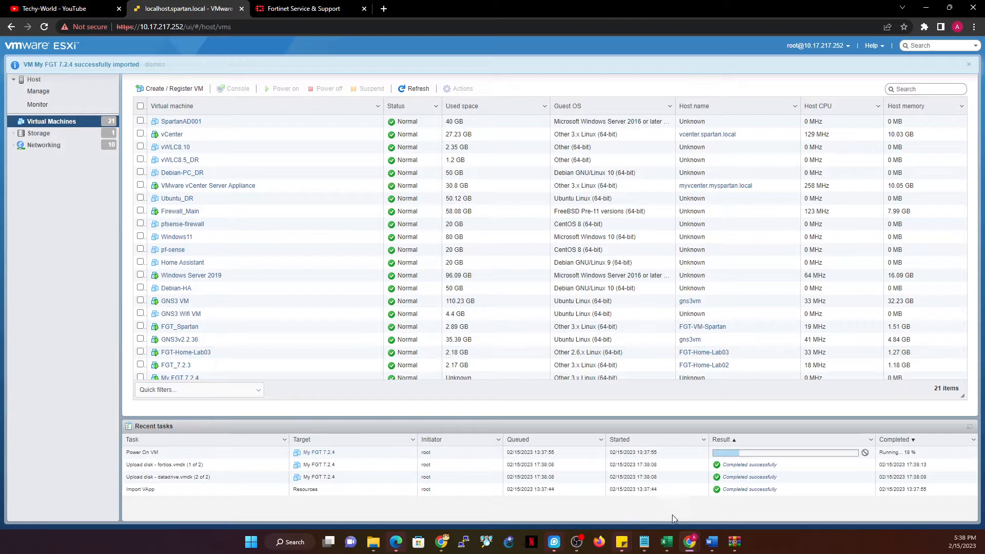
- Open the My FGT 7.2.4 details page from the Virtual Machines list
click(240, 380)
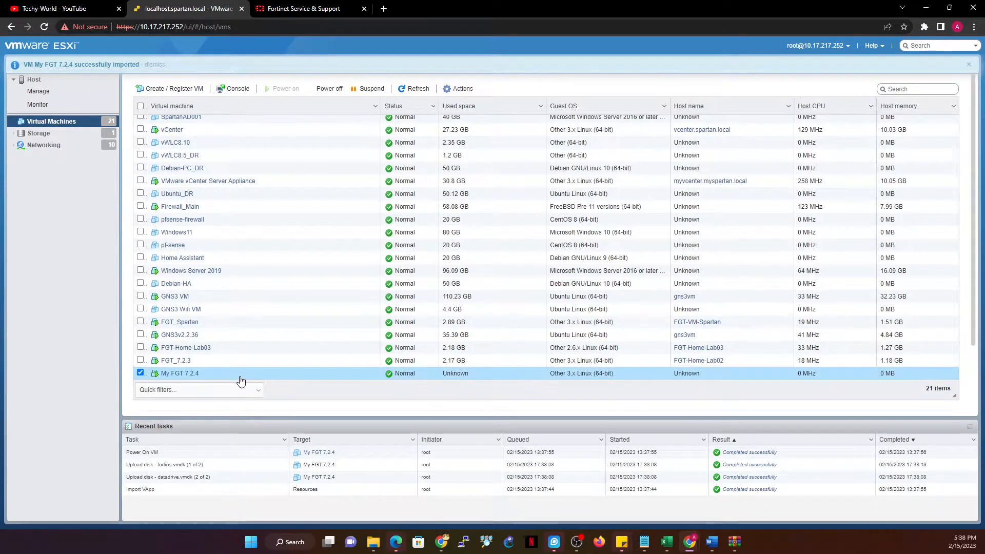
click(179, 374)
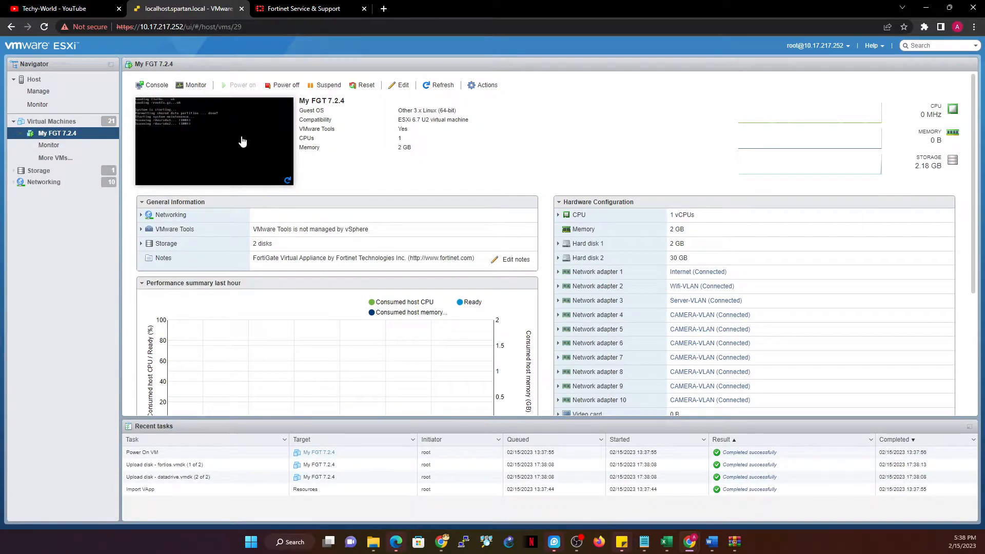
- Open the My FGT 7.2.4 web console to watch the FortiGate boot
click(190, 133)
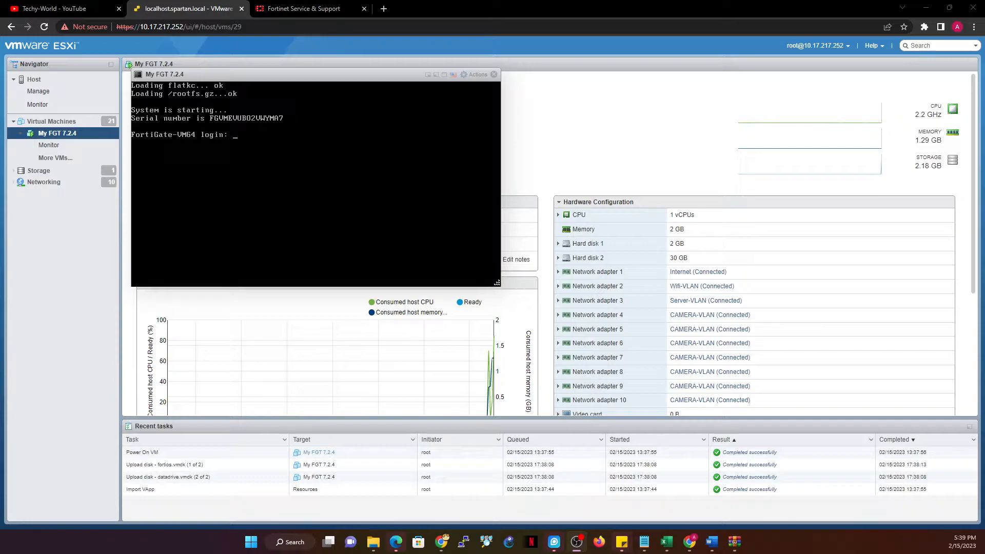
- Log in as admin with a blank password and set the new admin password
text(a)
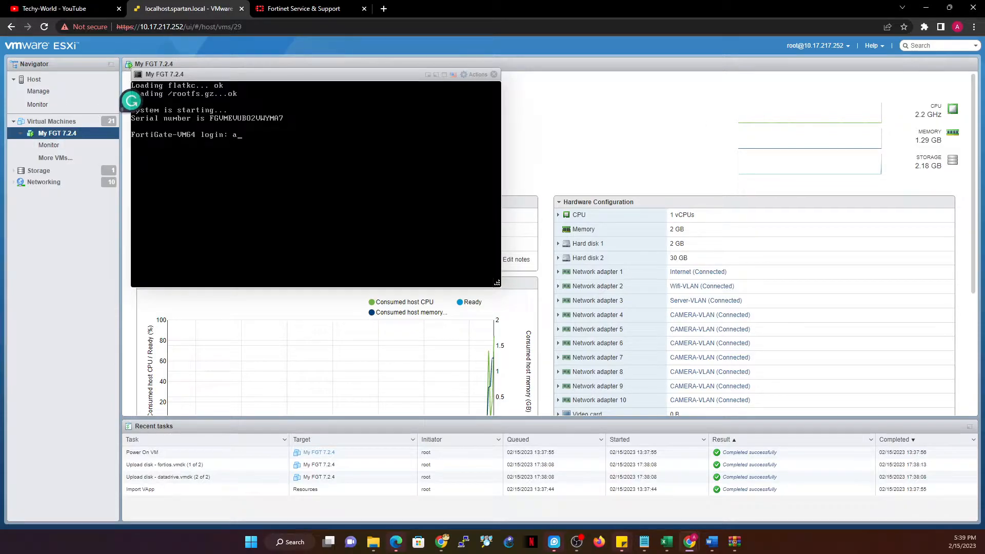
text(dmin)
key(Return)
key(Return)
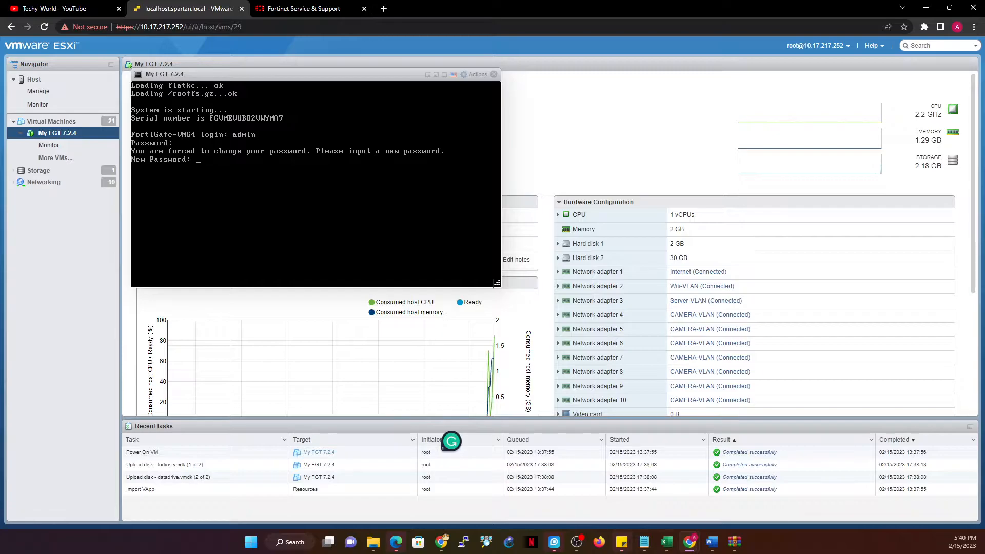
key(Return)
key(Return)
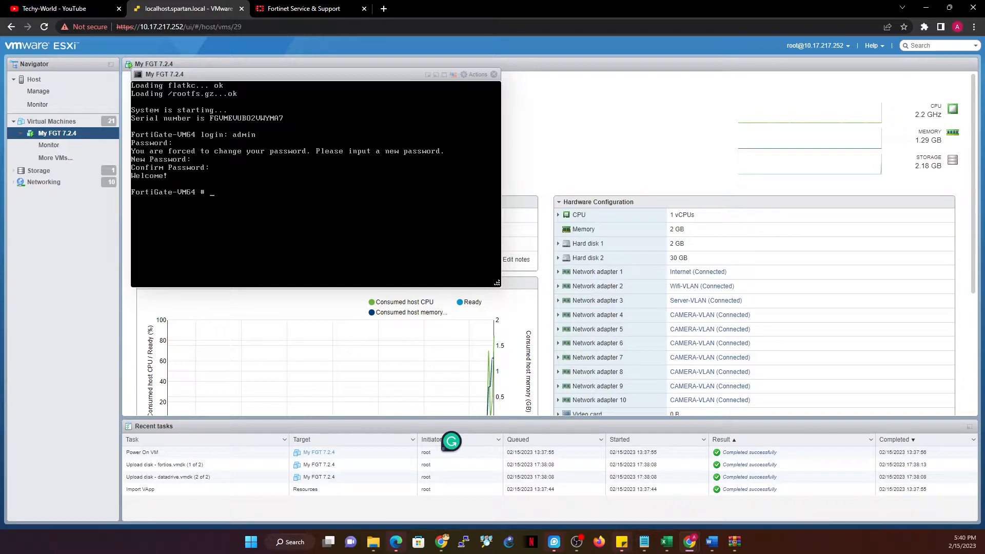
- Log out with 'exit' and log back in as admin using the new password
key(Return)
key(Return)
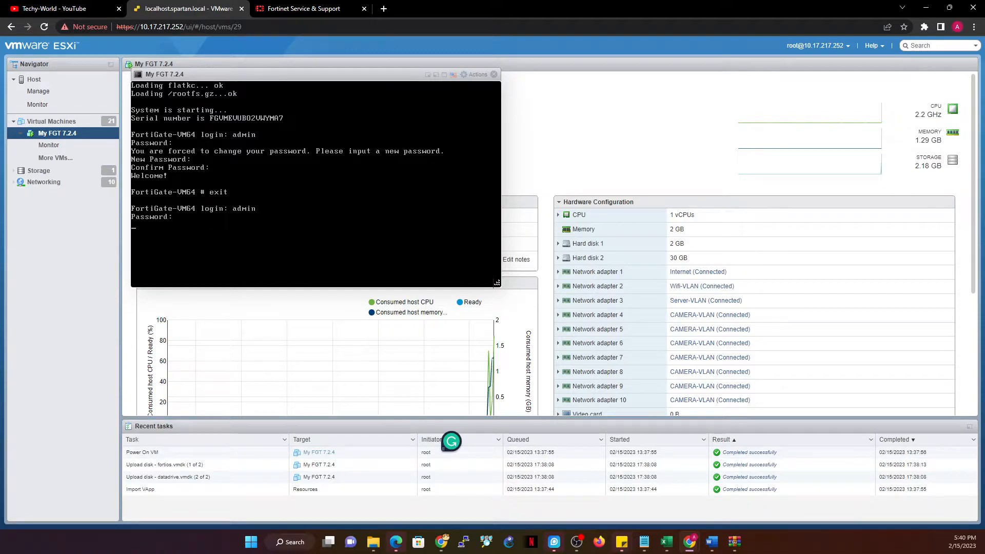
key(Return)
key(Return)
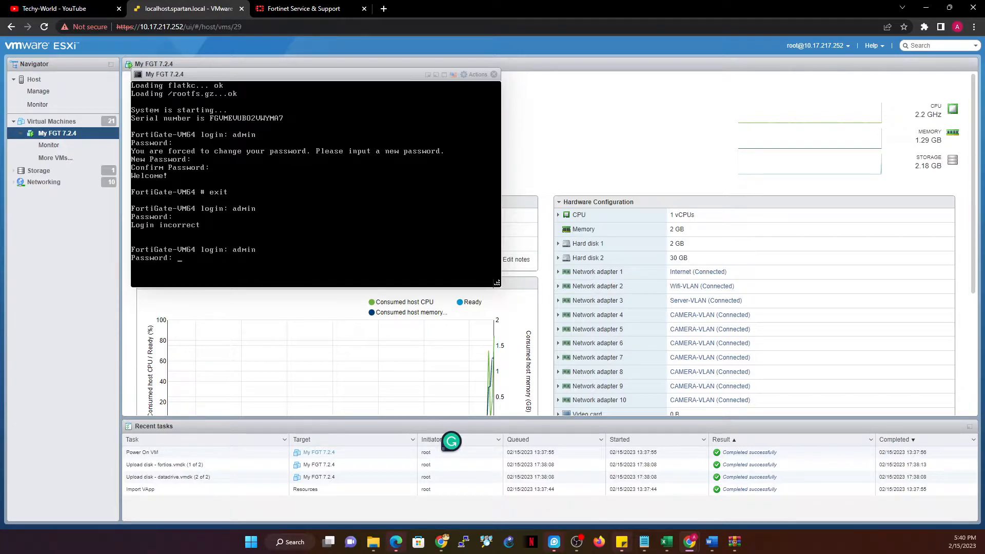
key(Return)
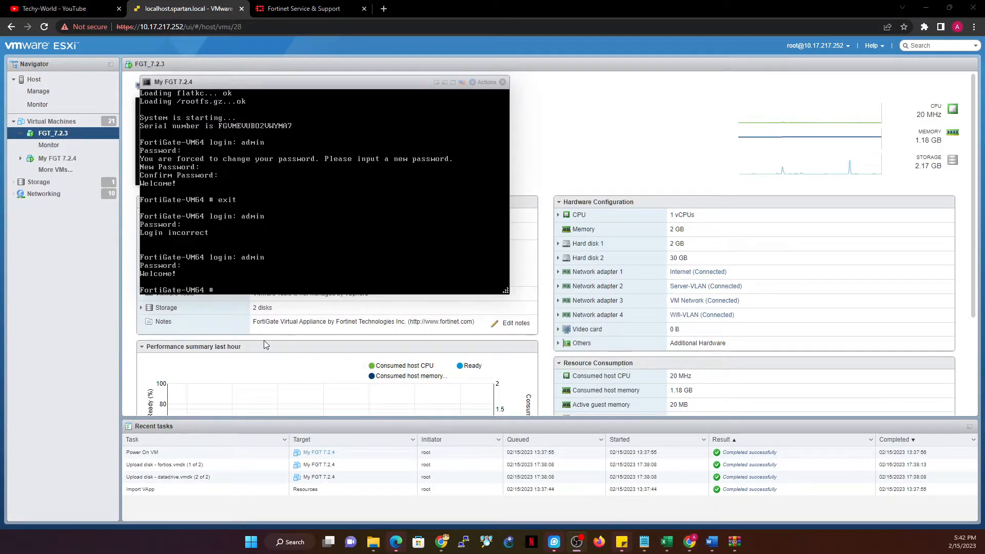
- Enter config system interface and list interfaces with edit ?, showing port1 on DHCP at 172.17.100.210
text(admi)
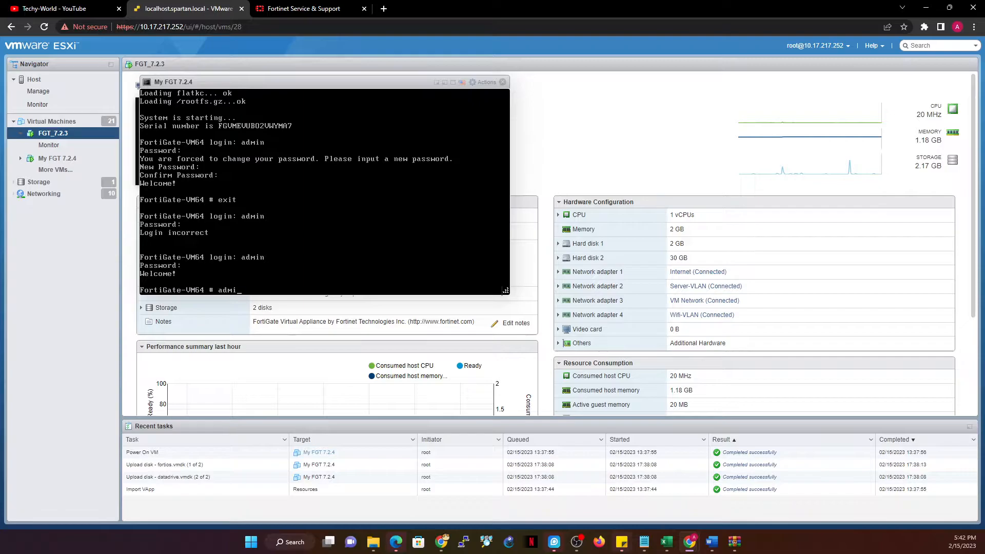
text( nin)
key(Return)
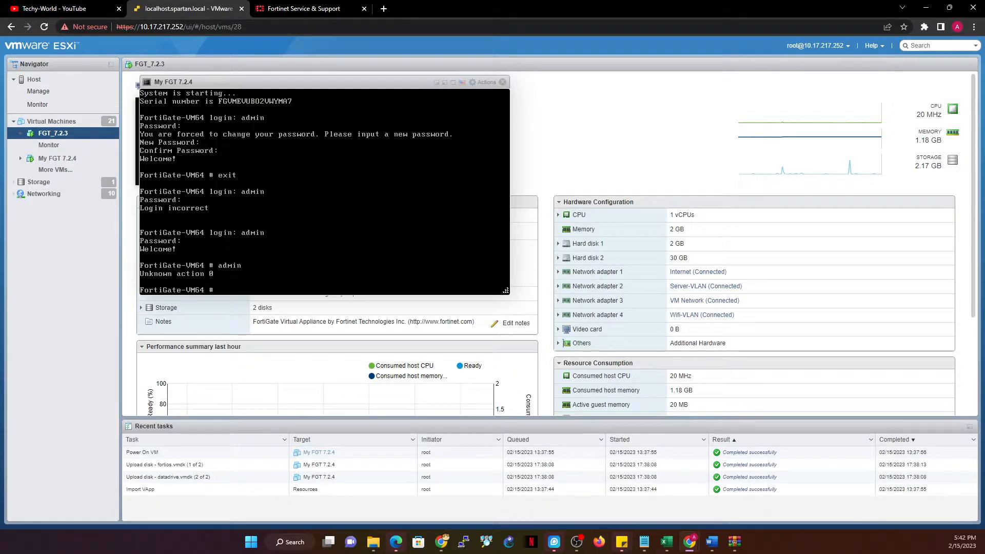
text(conf)
key(BackSpace)
text(ystem interface)
key(Return)
text(edit)
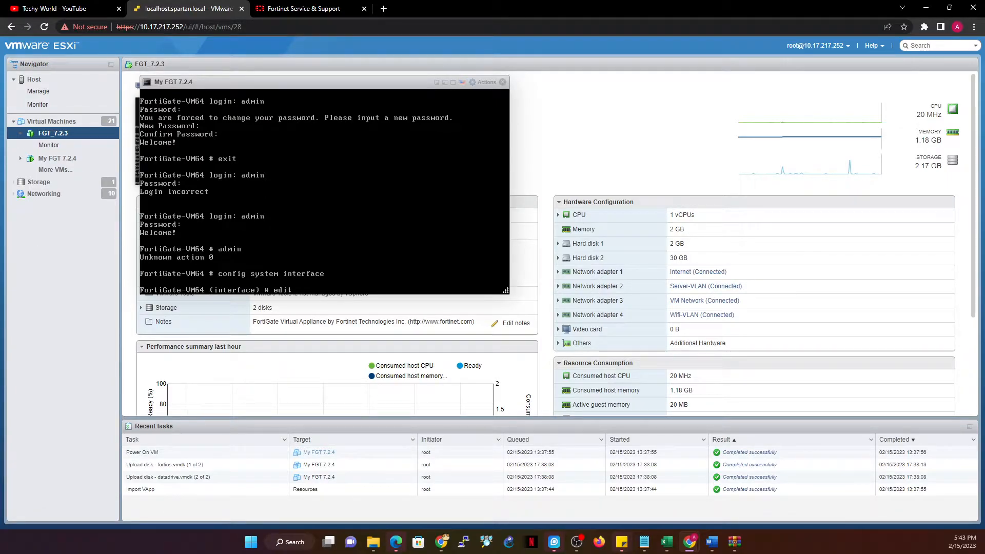
key(question)
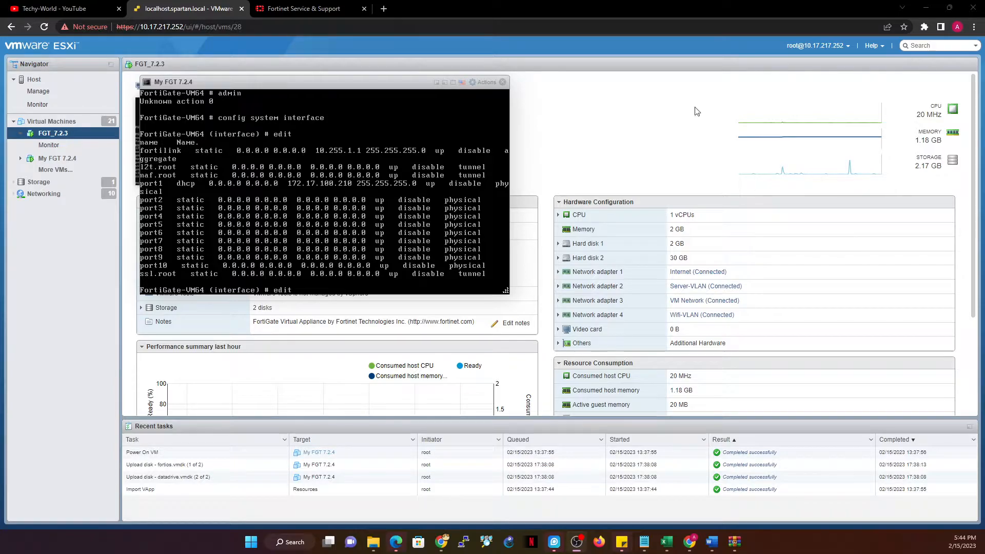
- Leave the interface configuration mode with exit and end
key(BackSpace)
key(BackSpace)
key(BackSpace)
key(BackSpace)
text(exit)
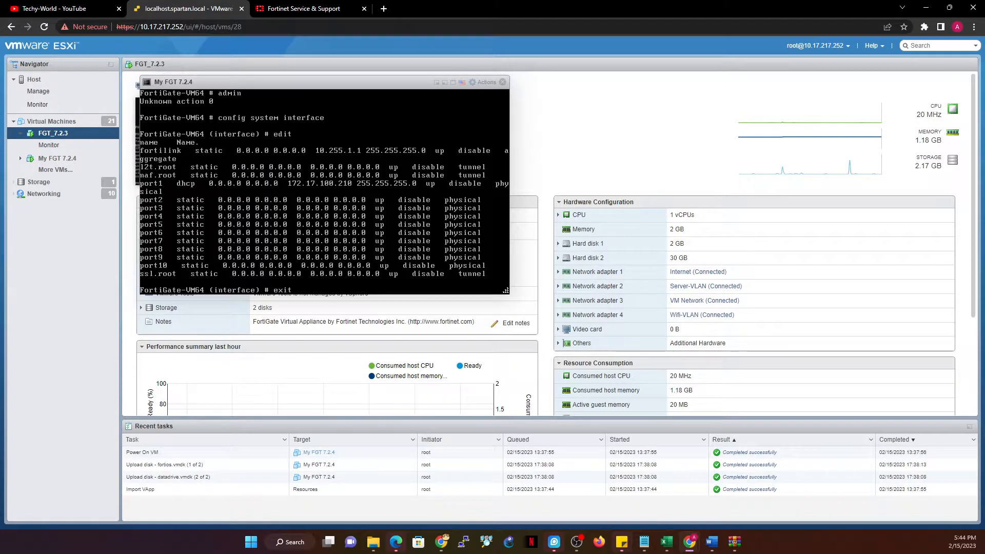
key(Return)
text(end)
key(Return)
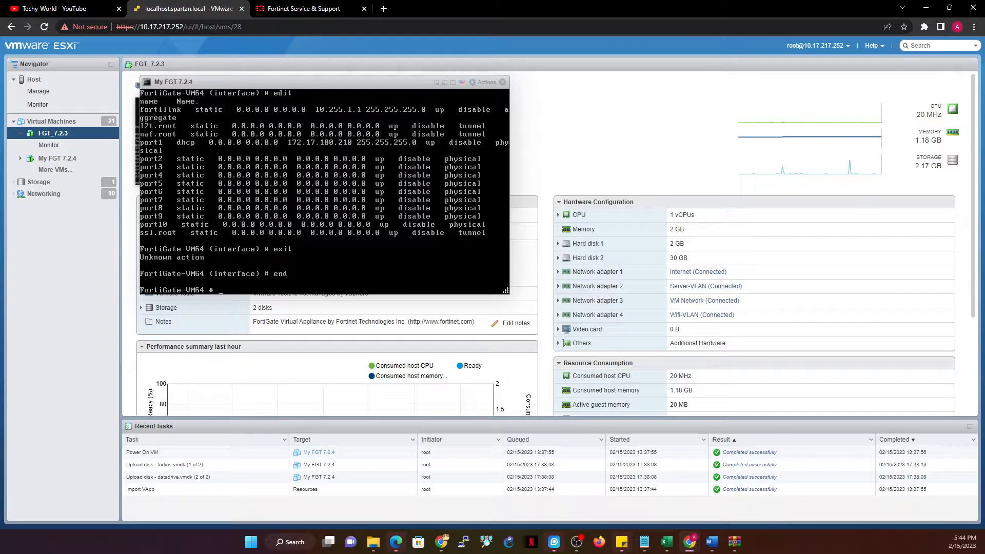
- Run show system interface port1 and show system interface to display the interface configuration
text(show system interface port1)
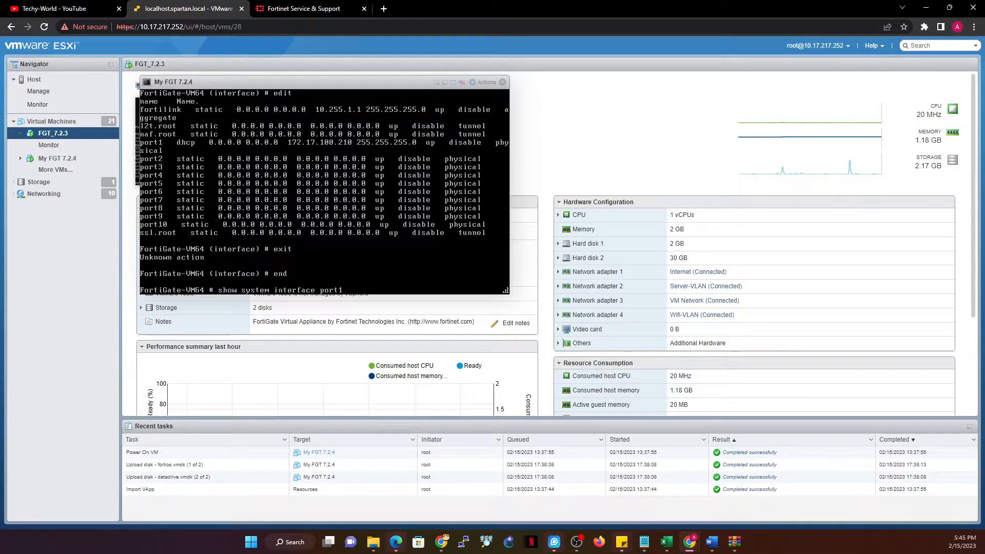
key(Return)
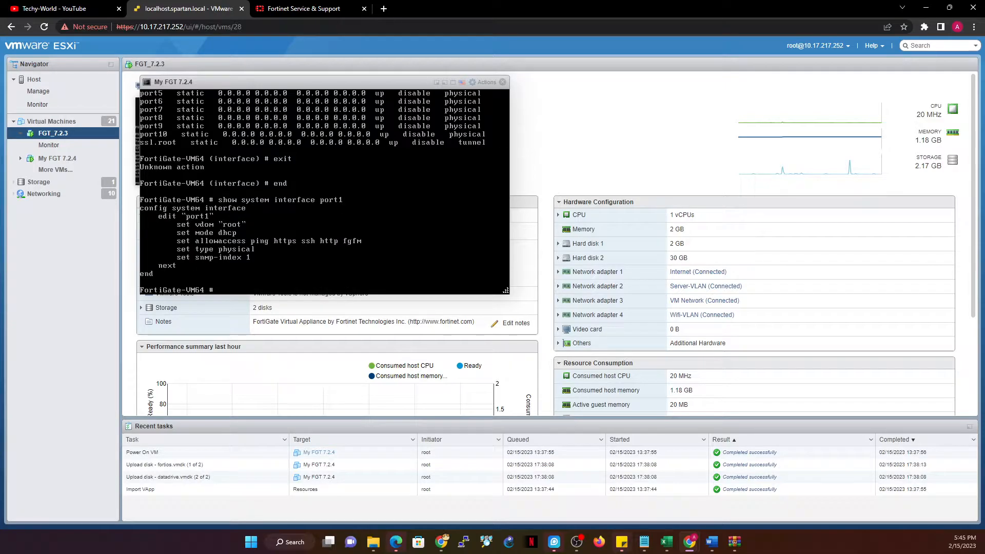
text(show system interface)
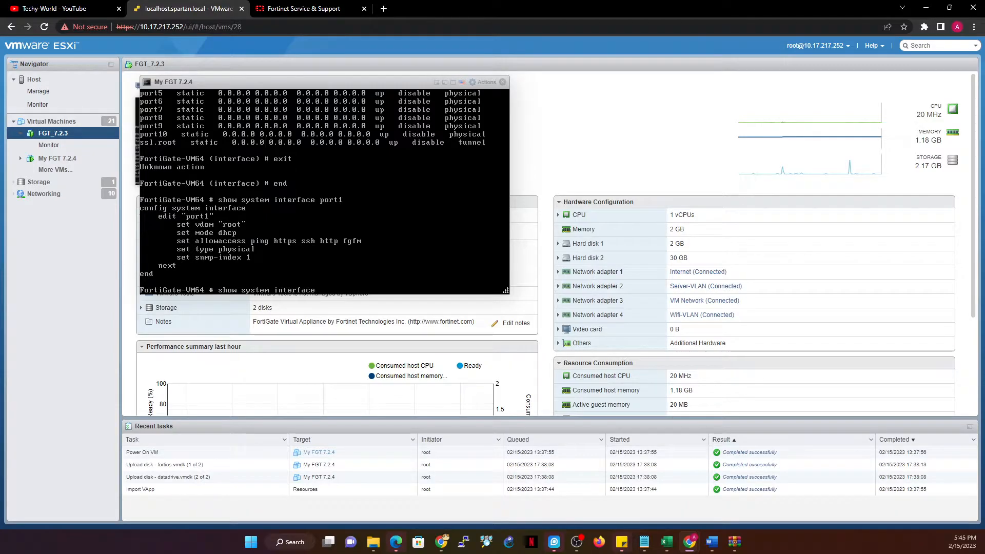
key(Return)
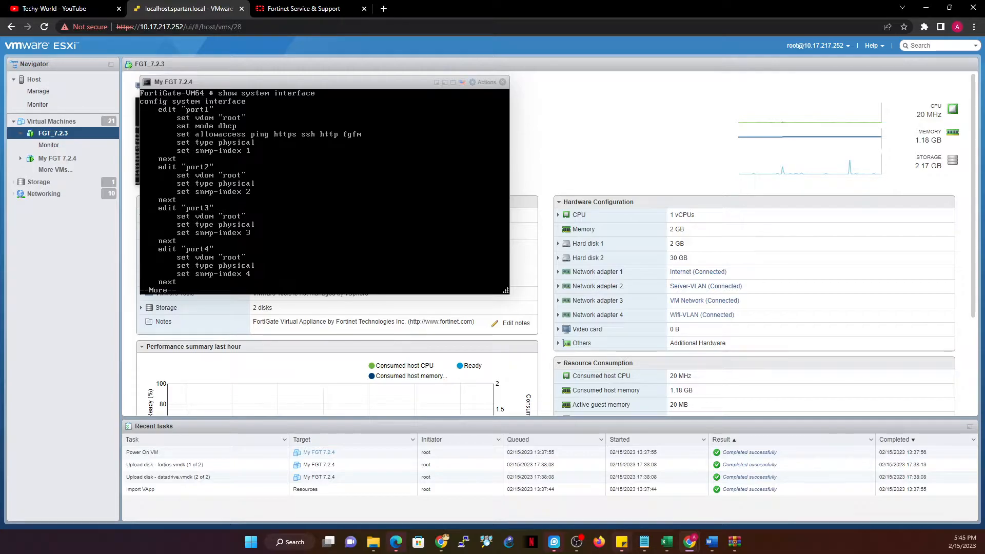
click(383, 8)
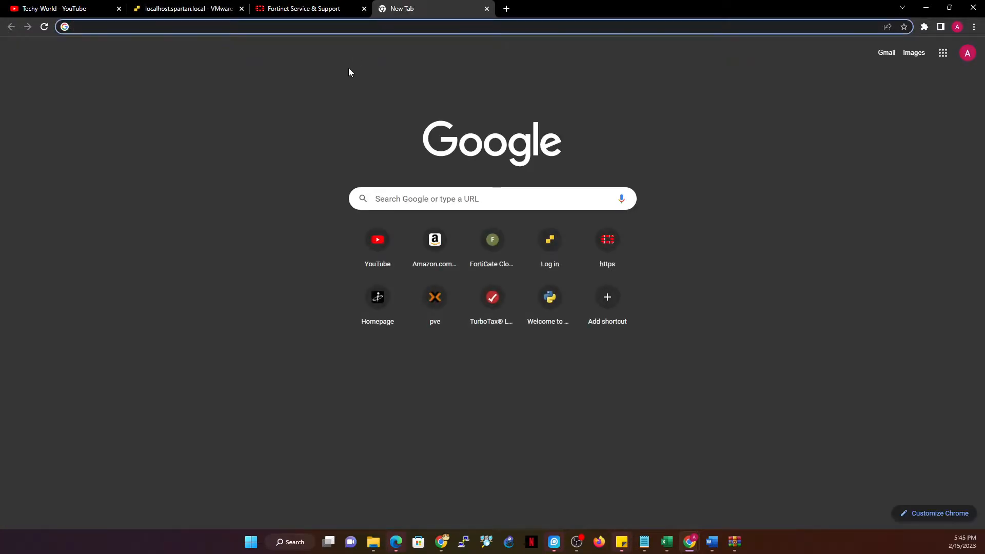
text(http)
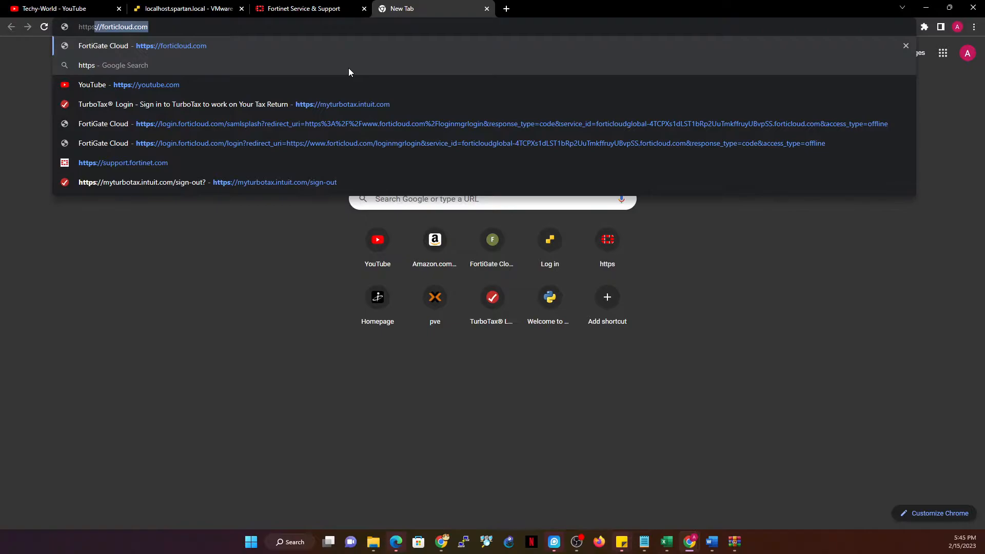
text(s://1)
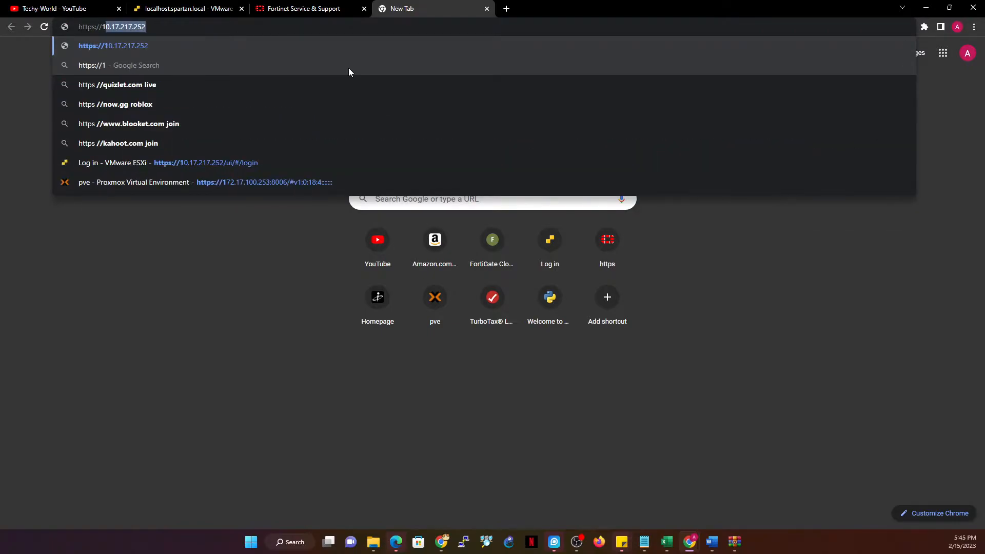
text(72.17.100)
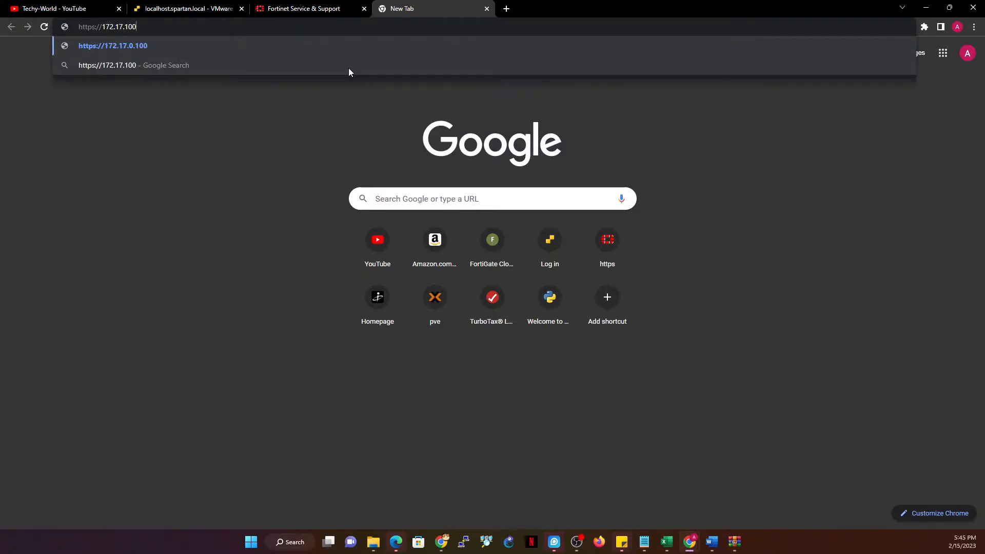
text(.210)
- In the ESXi console, rerun config system interface and edit ? to list the interfaces again
click(163, 10)
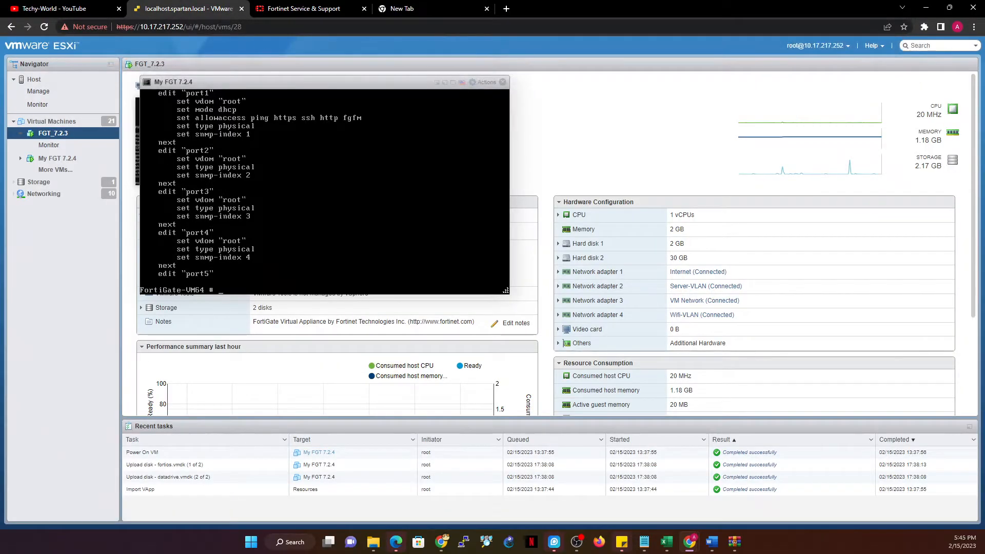
text(config system interface)
key(Return)
text(edit)
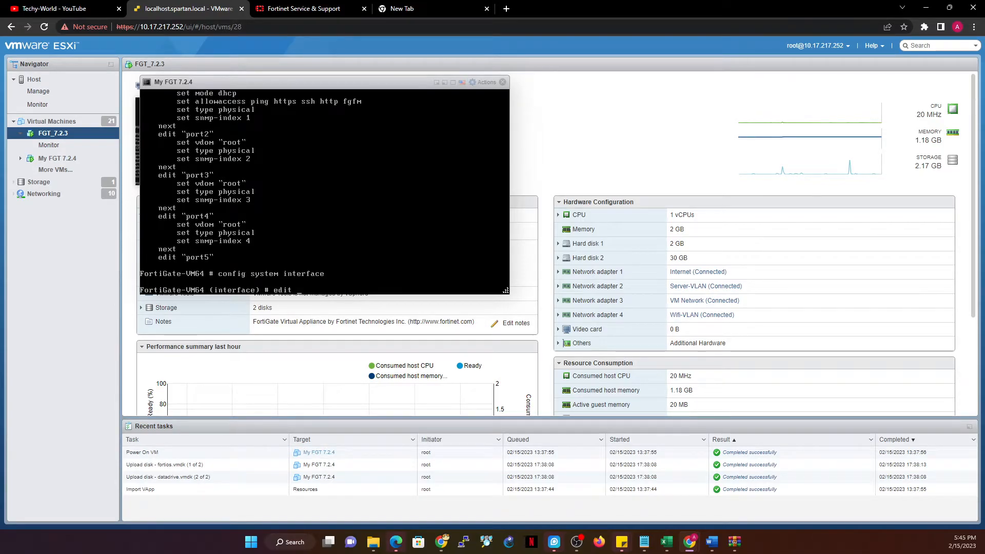
text( ?)
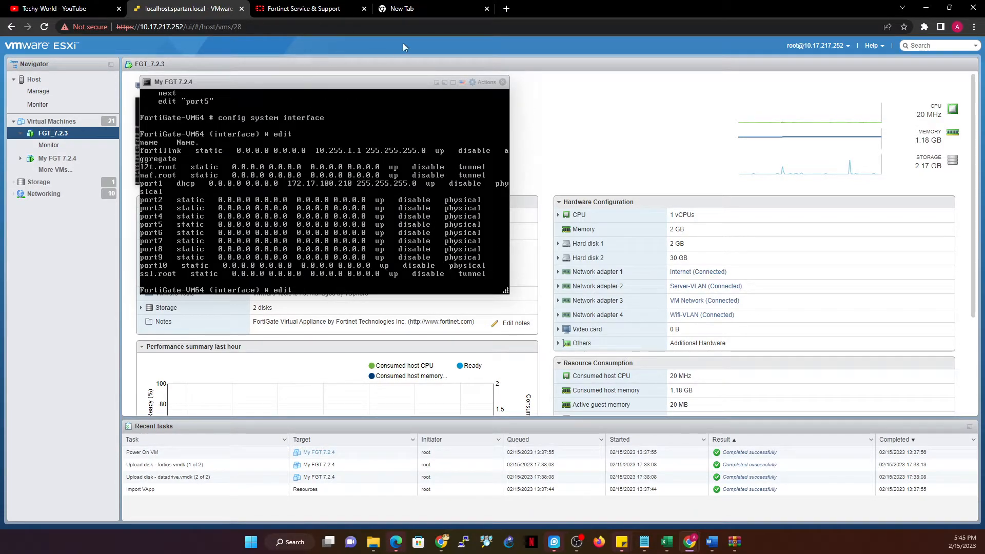
click(428, 5)
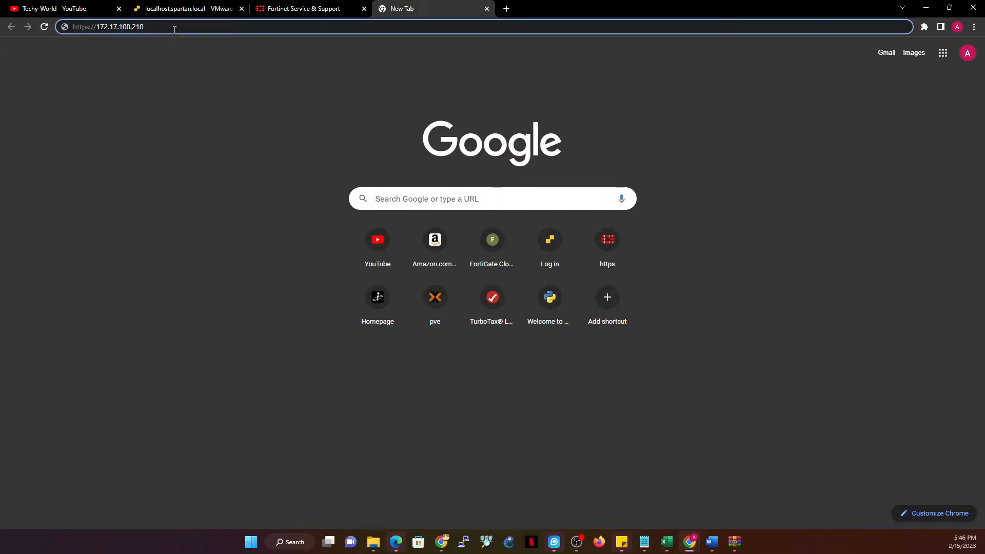
key(Return)
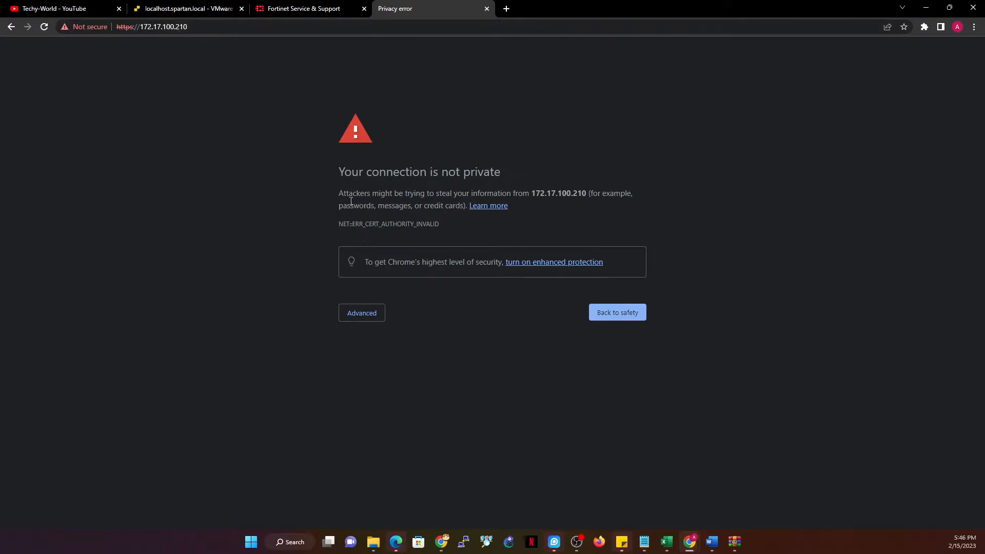
drag(340, 191, 414, 224)
click(364, 224)
drag(338, 226, 464, 227)
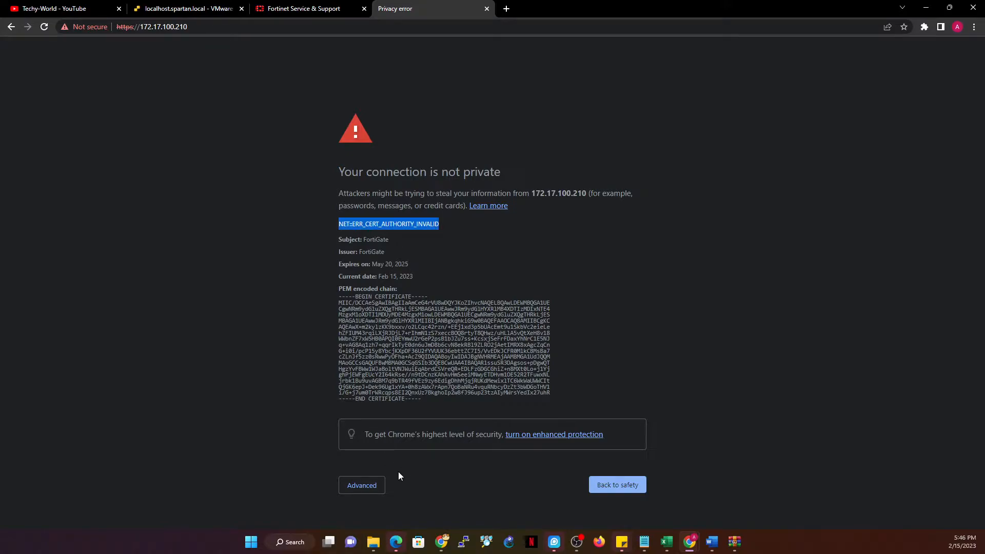
click(368, 485)
scroll(431, 385, down, 1)
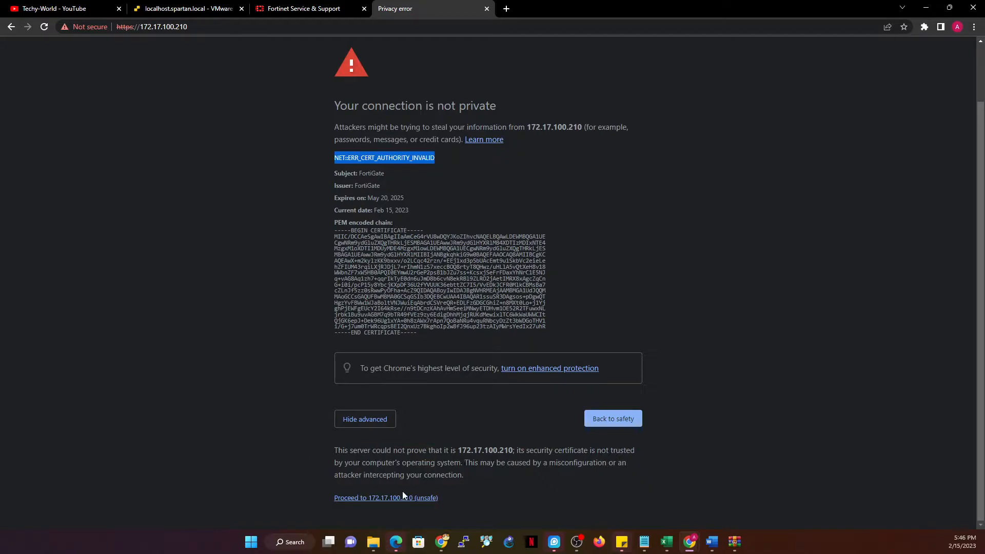
scroll(362, 417, up, 2)
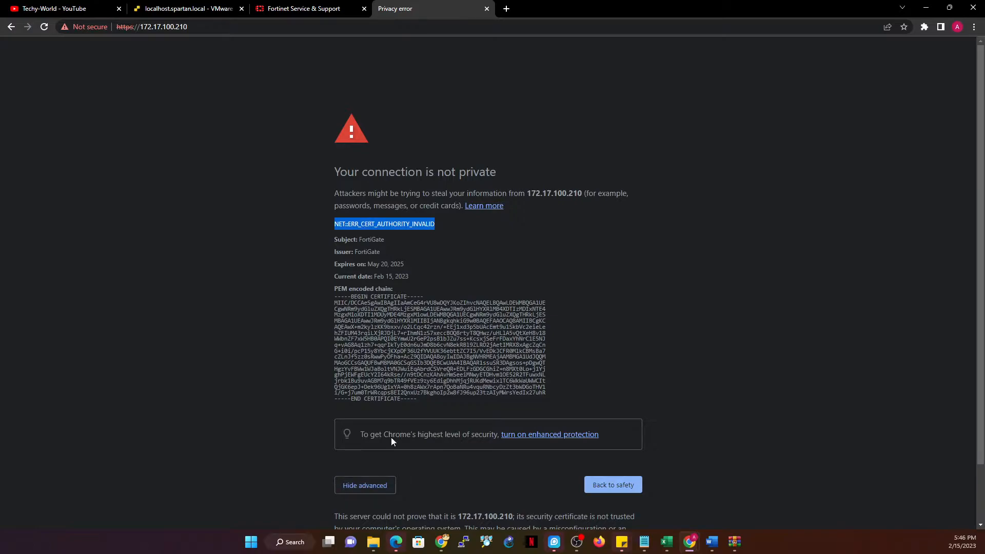
scroll(464, 469, down, 2)
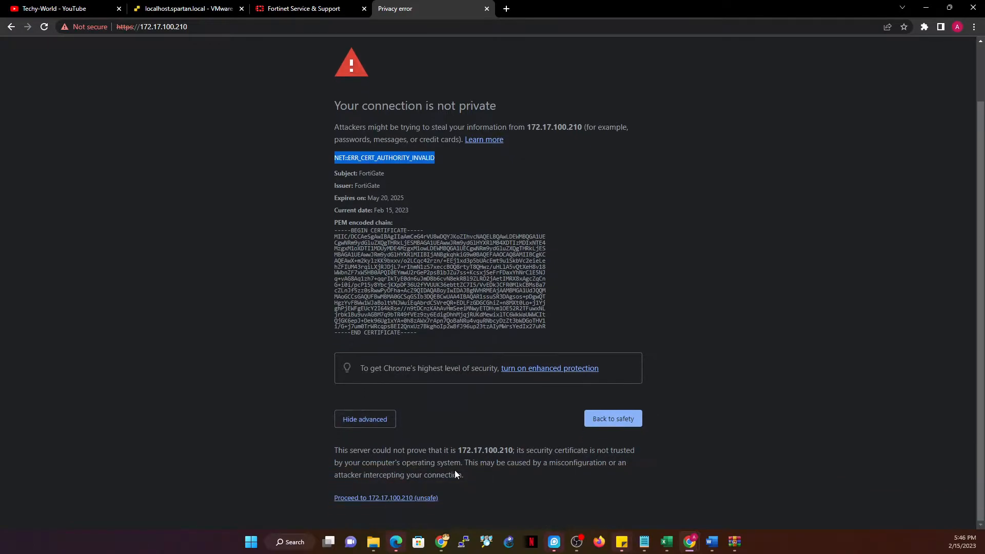
click(403, 497)
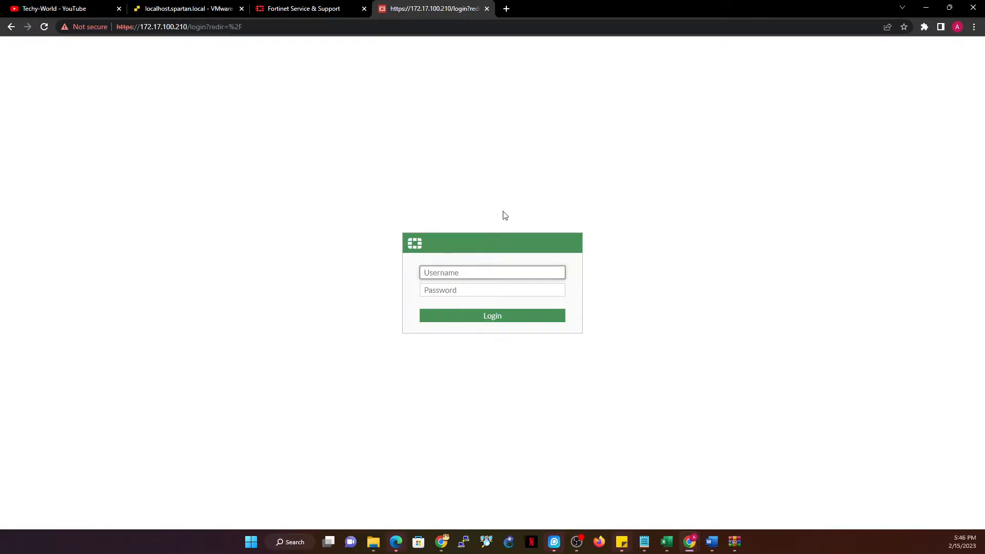
- Sign in to the FortiGate web GUI as admin with the admin password
key(Tab)
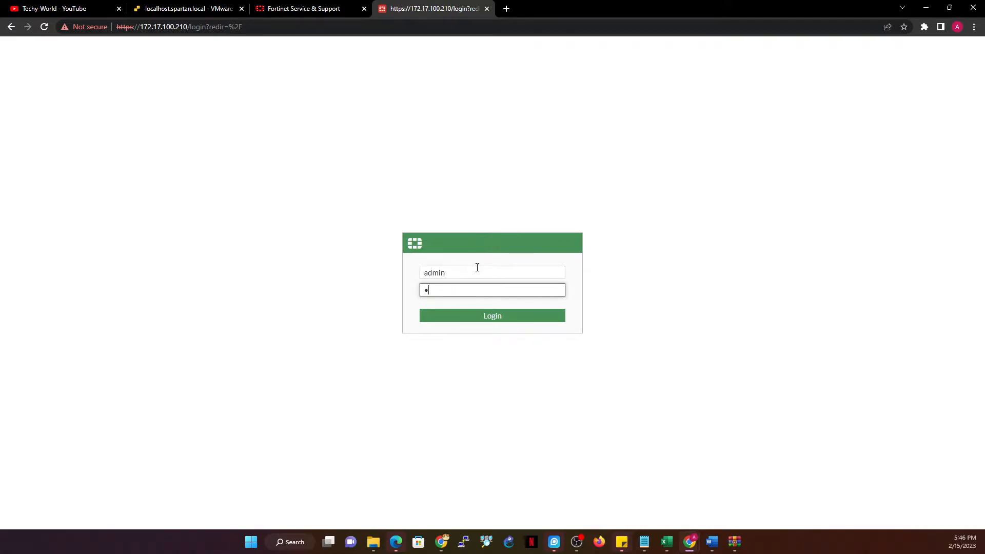
text(••••••••••)
click(463, 316)
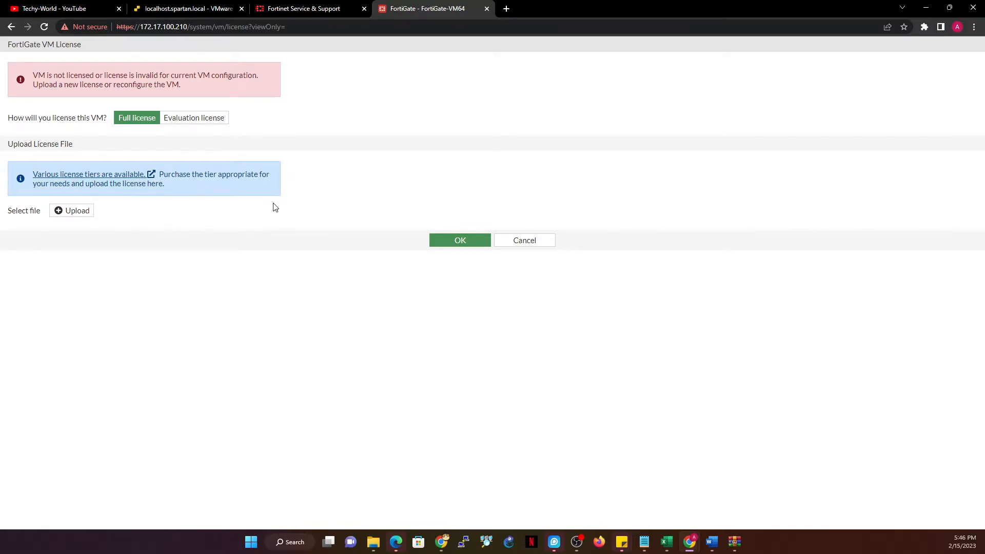
- Choose Evaluation license on the VM License page and select the Email field
click(205, 119)
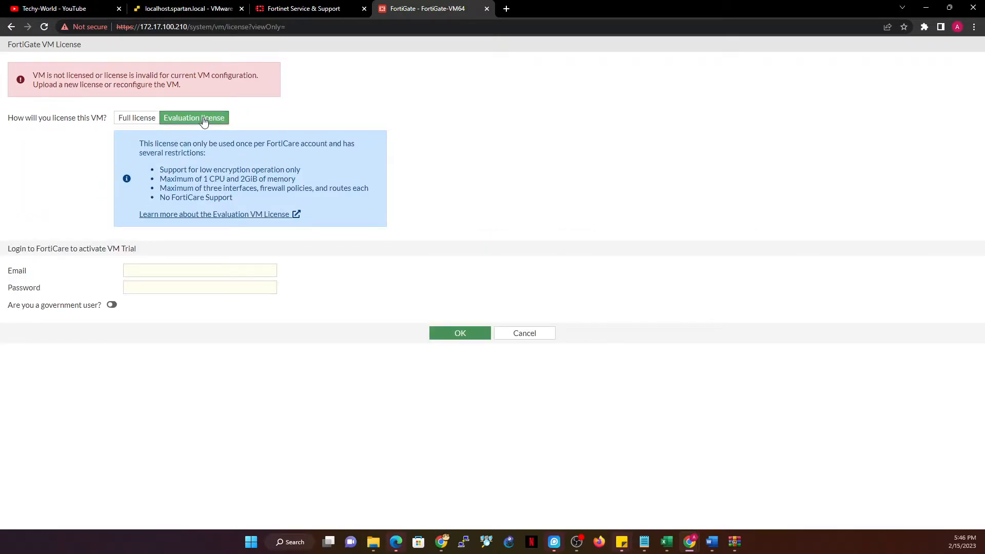
click(171, 270)
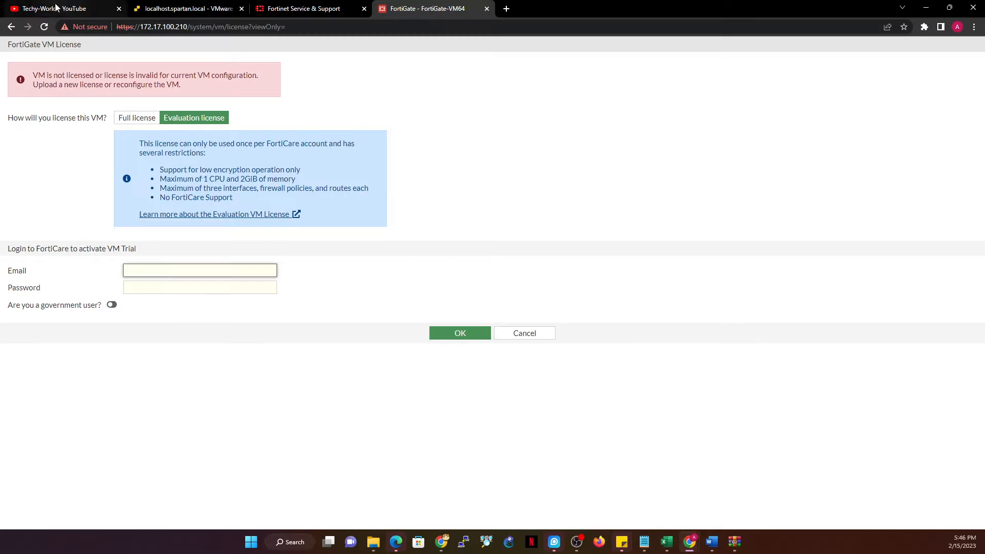
click(315, 8)
scroll(487, 98, up, 2)
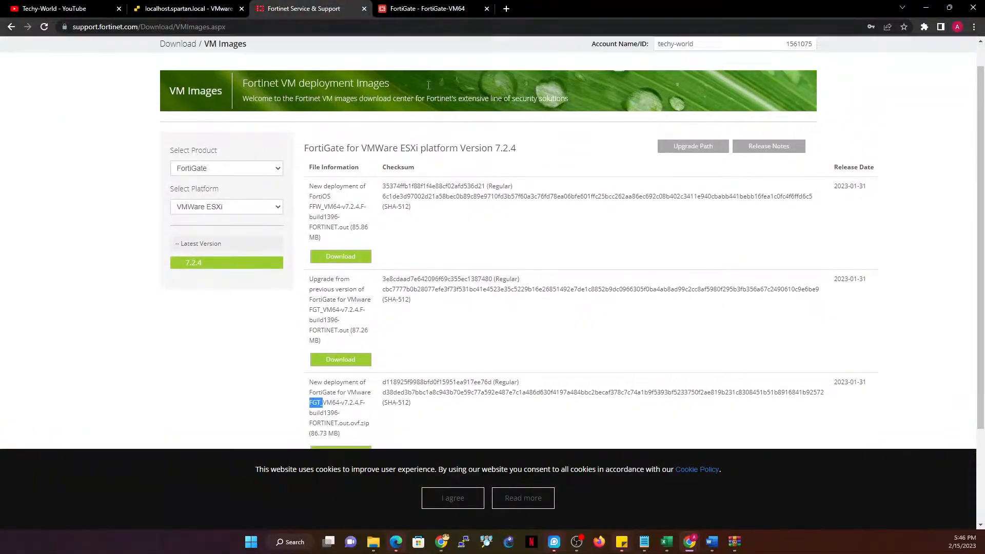
- Copy the account e-mail and open FortiCloud Asset Management, which shows 0 registered products
drag(726, 52, 807, 56)
key(ctrl+c)
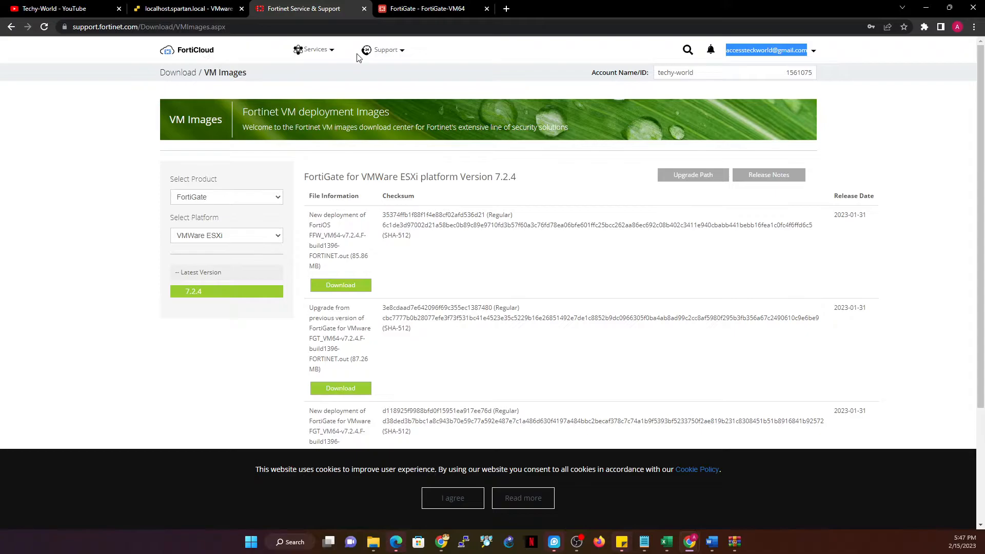
click(329, 52)
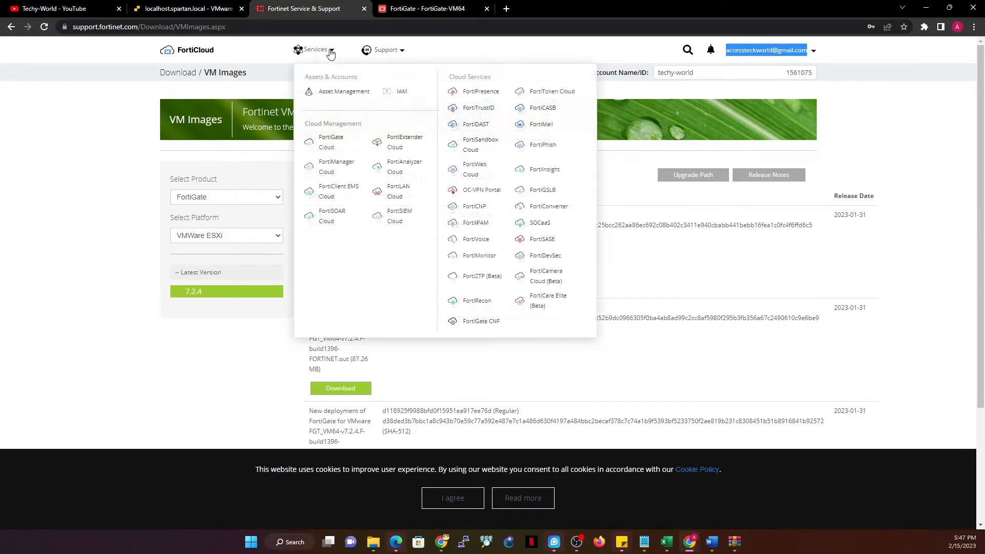
click(344, 92)
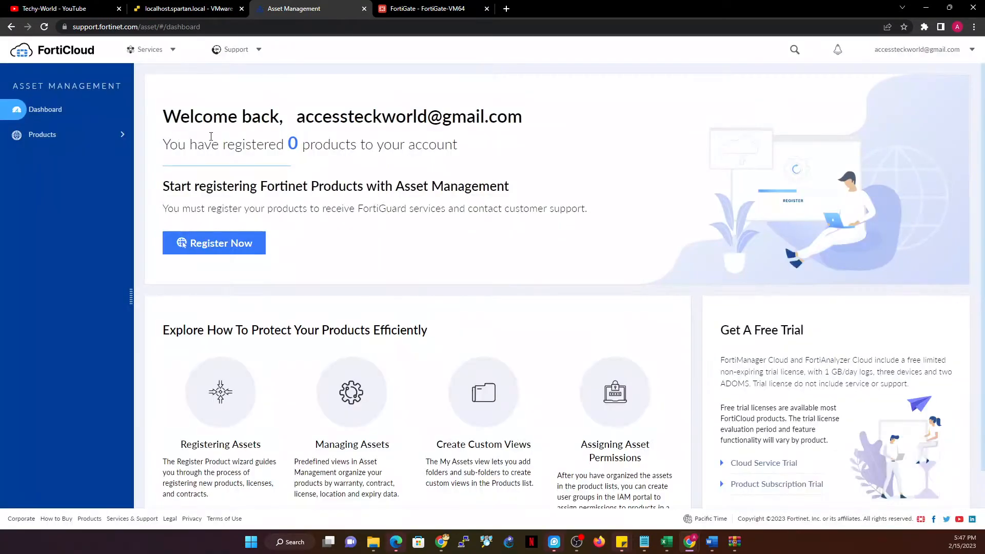
drag(244, 142, 519, 145)
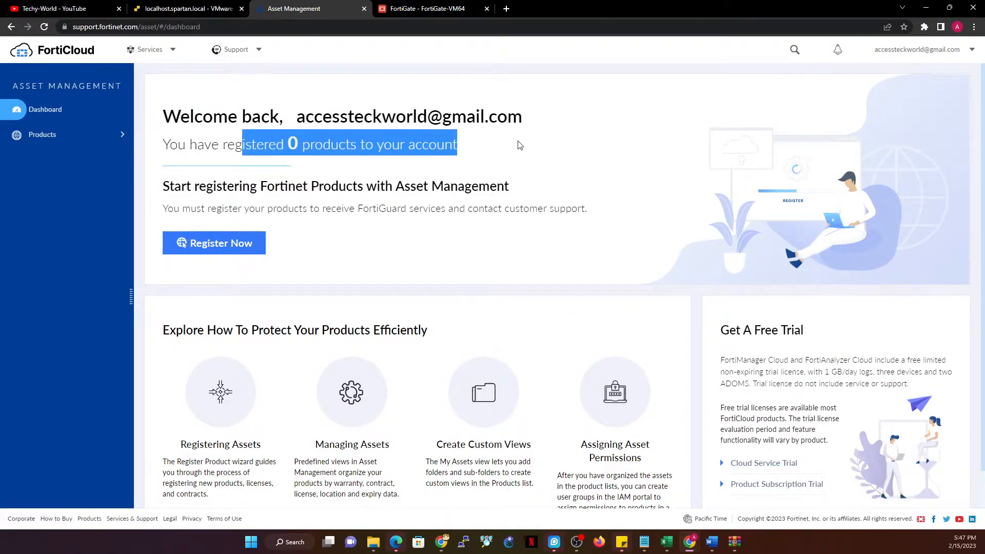
click(415, 9)
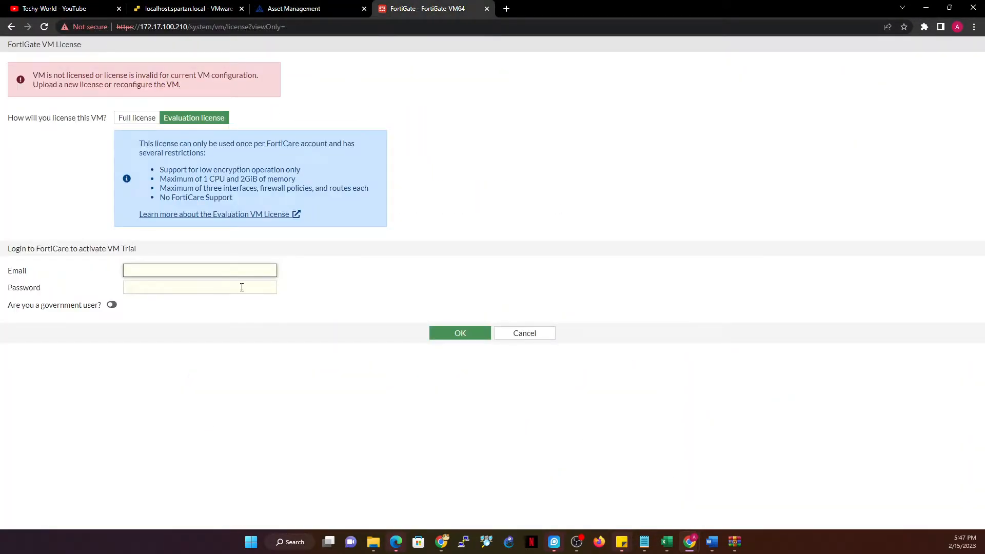
- Paste the FortiCare account e-mail and type the account password into the evaluation license form
key(ctrl+v)
click(222, 288)
text(•••••••••)
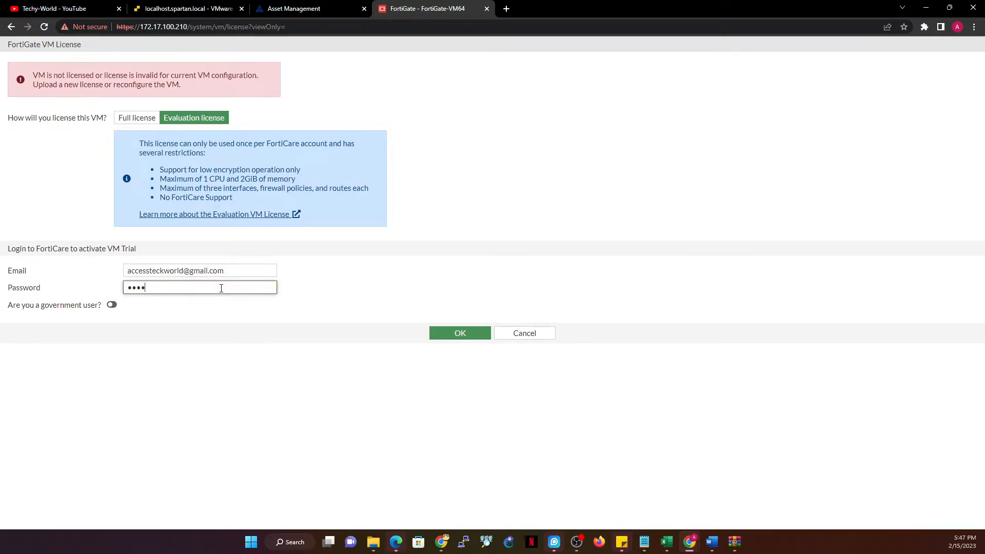
text(••••••)
drag(158, 179, 302, 180)
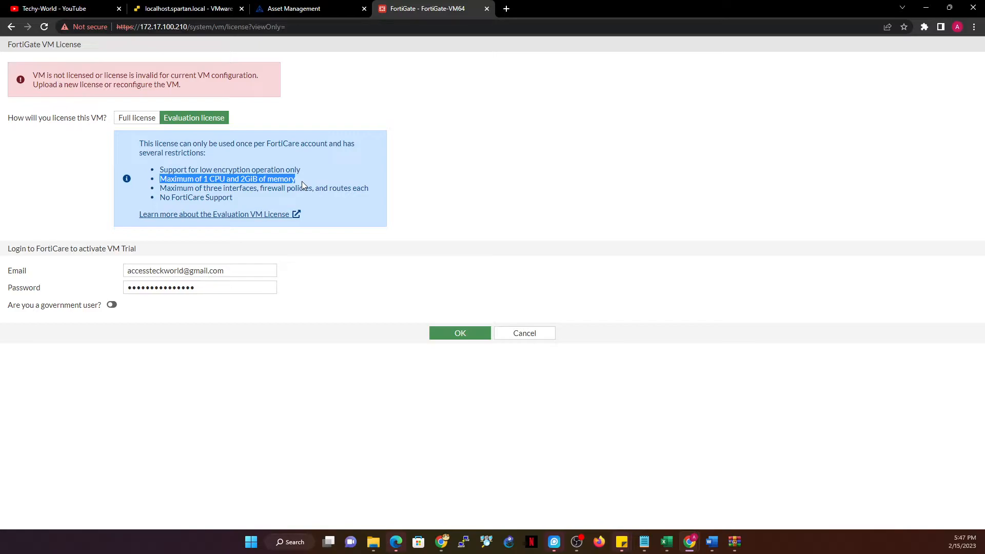
- Review the evaluation limits (three interfaces, policies, routes, no FortiCare support), then submit and accept the reboot
drag(165, 197, 220, 190)
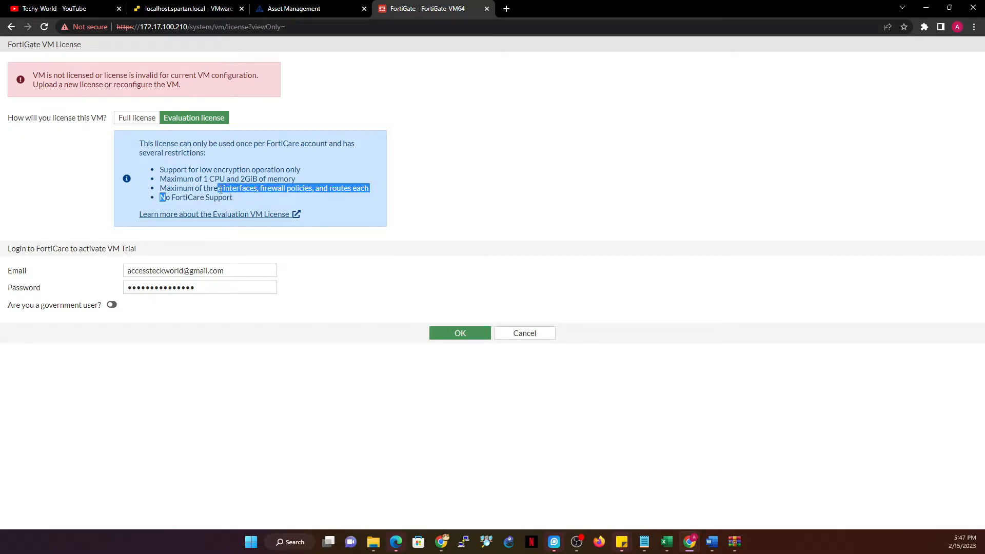
click(165, 10)
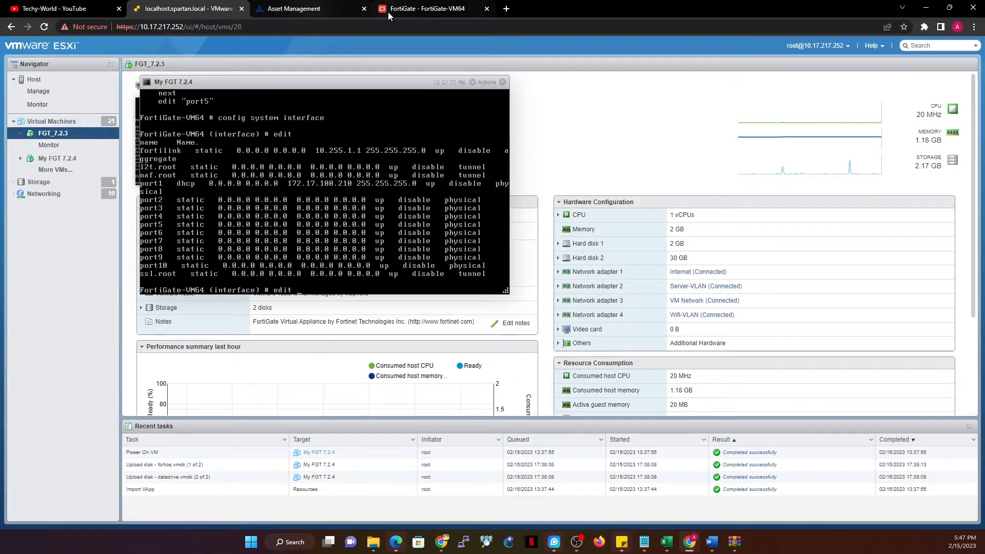
click(423, 10)
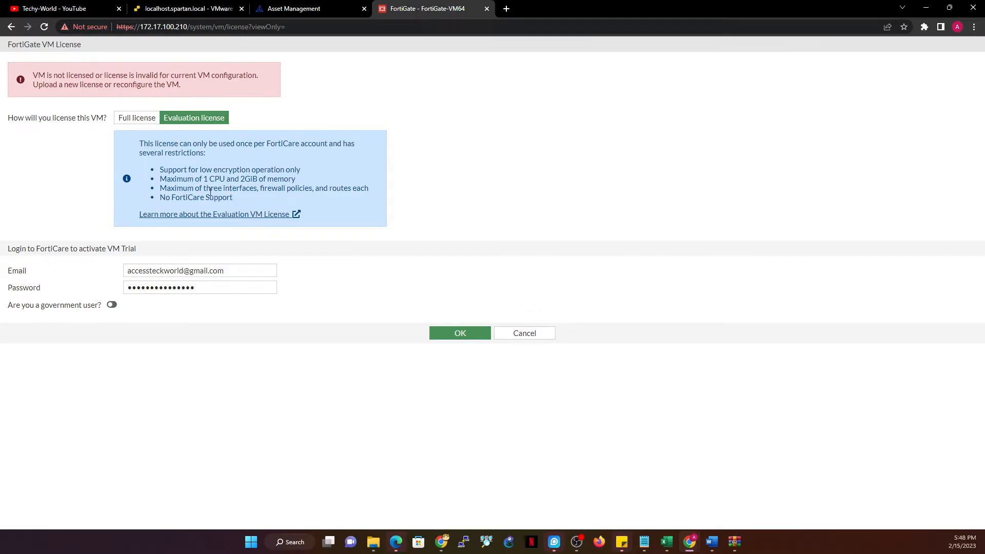
drag(211, 188, 314, 189)
drag(234, 198, 298, 168)
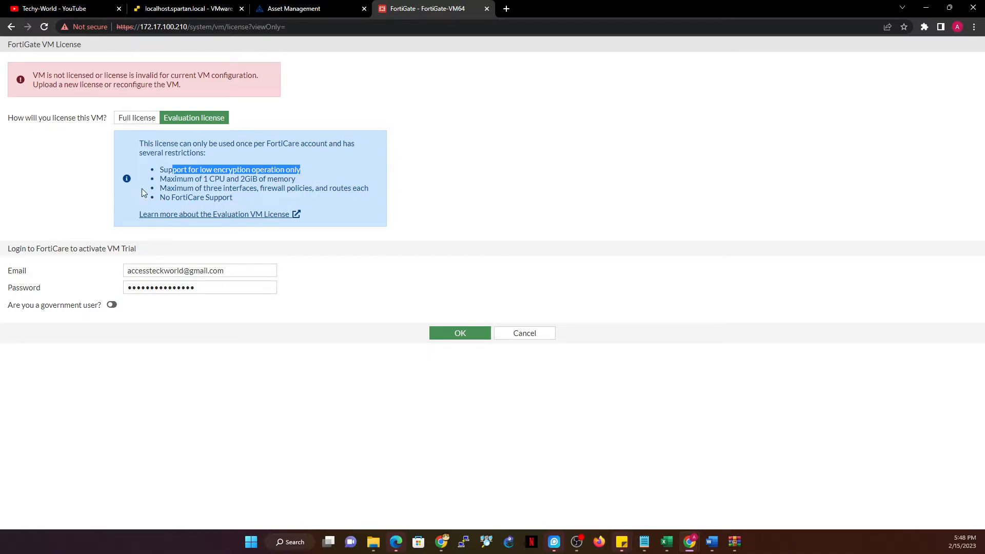
drag(167, 188, 278, 187)
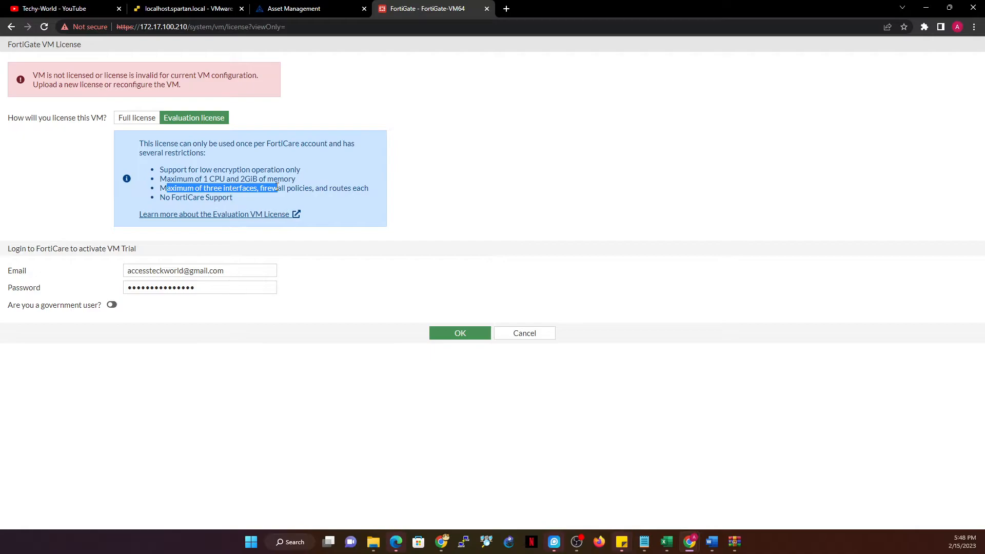
click(300, 190)
drag(272, 191, 376, 191)
click(330, 189)
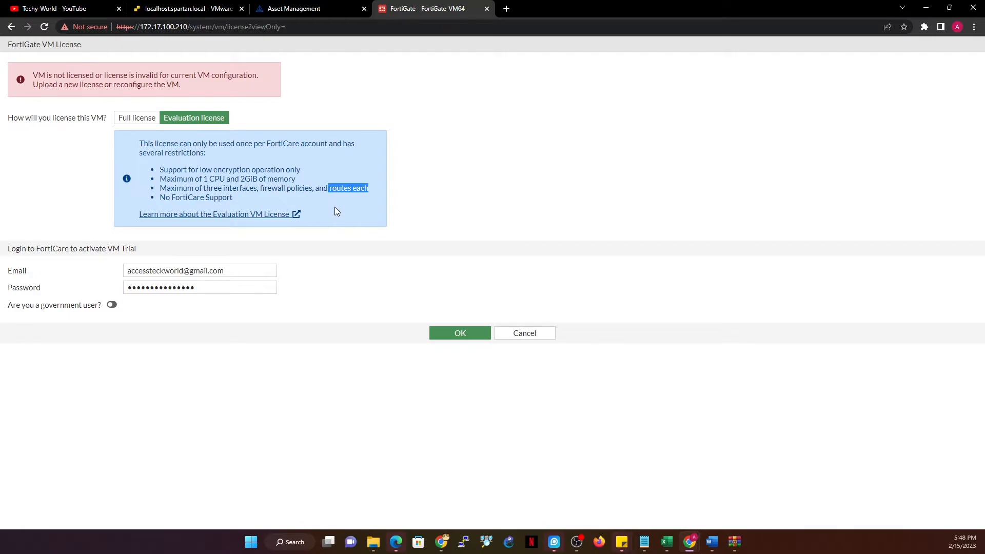
drag(143, 190, 372, 190)
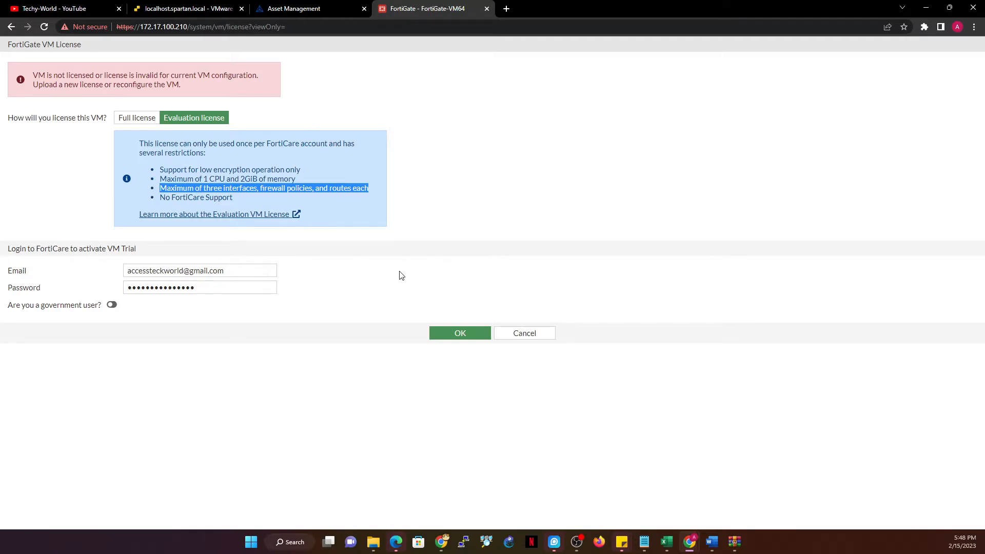
click(458, 331)
click(818, 519)
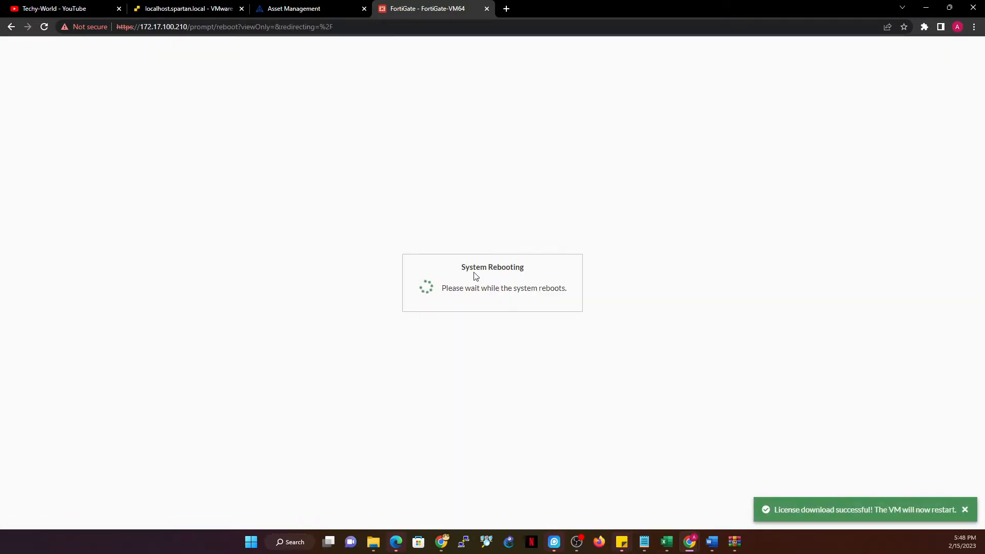
- Monitor the ESXi console and FortiGate tab during the reboot until the 172.17.100.210 login page returns
click(199, 8)
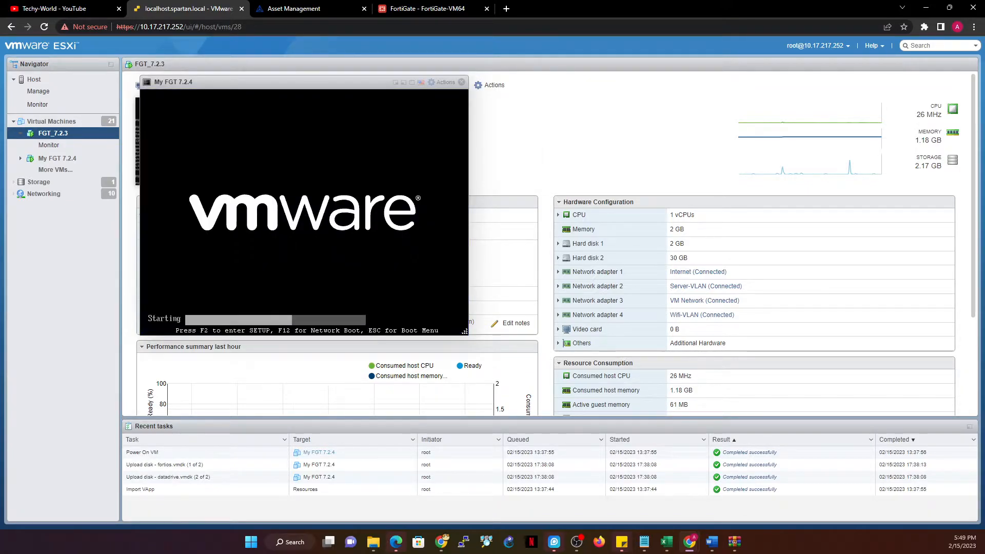
click(387, 10)
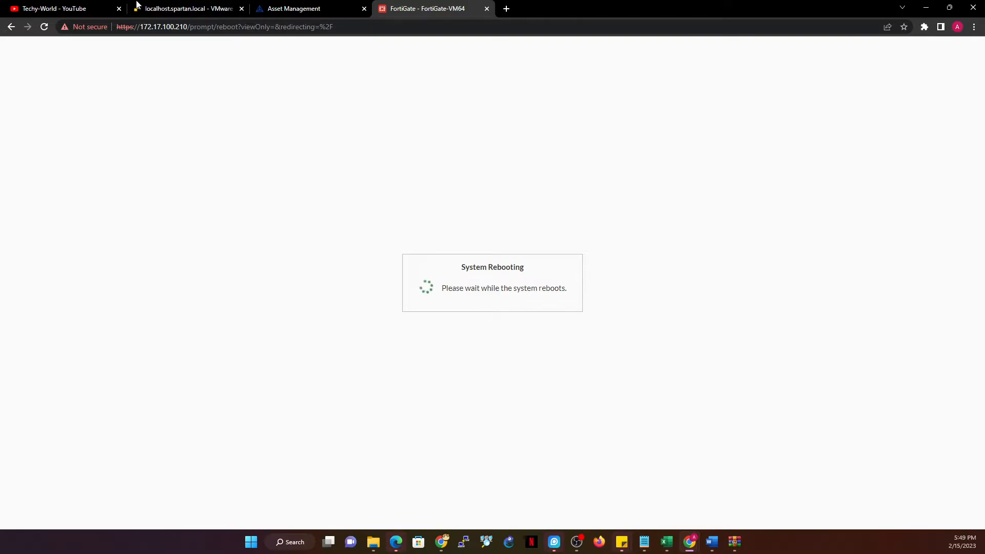
click(195, 11)
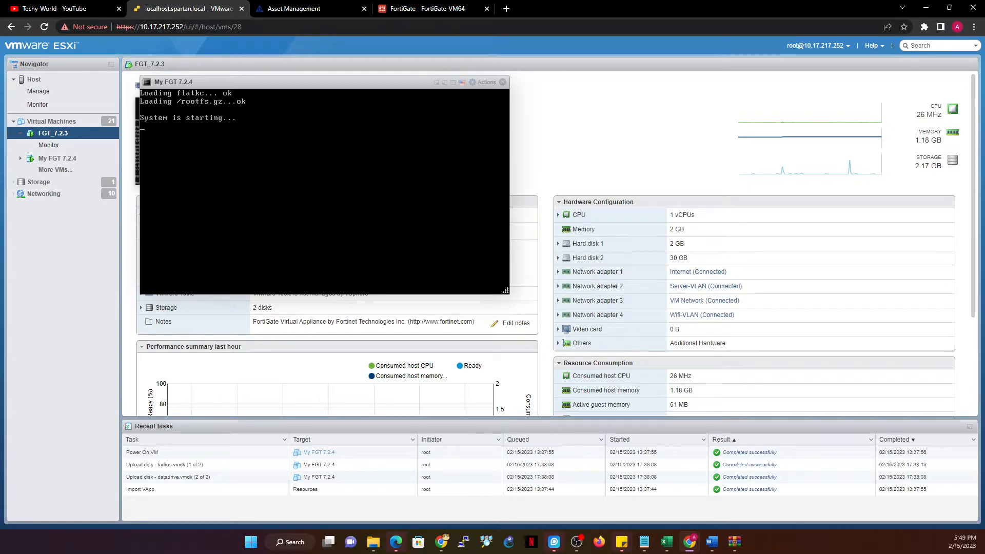
click(448, 7)
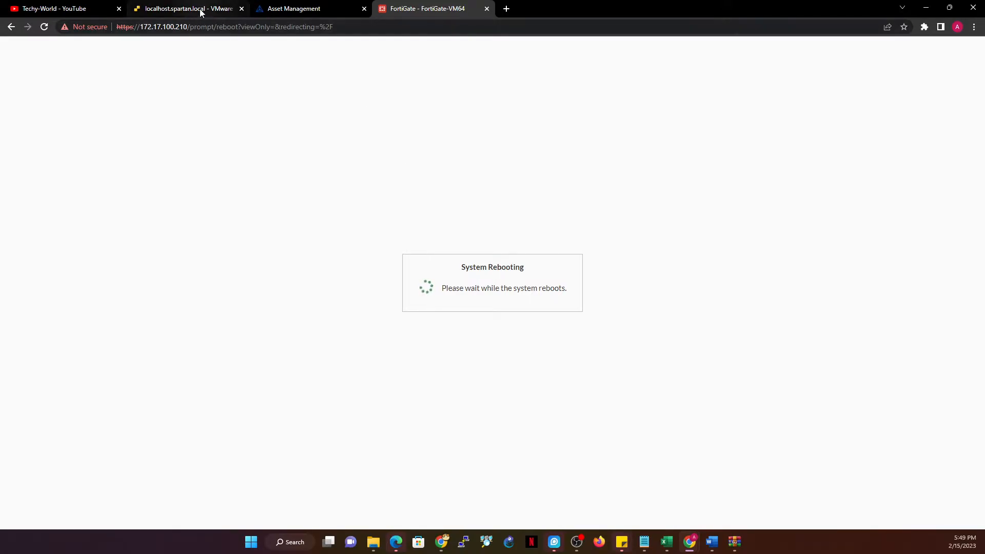
click(216, 12)
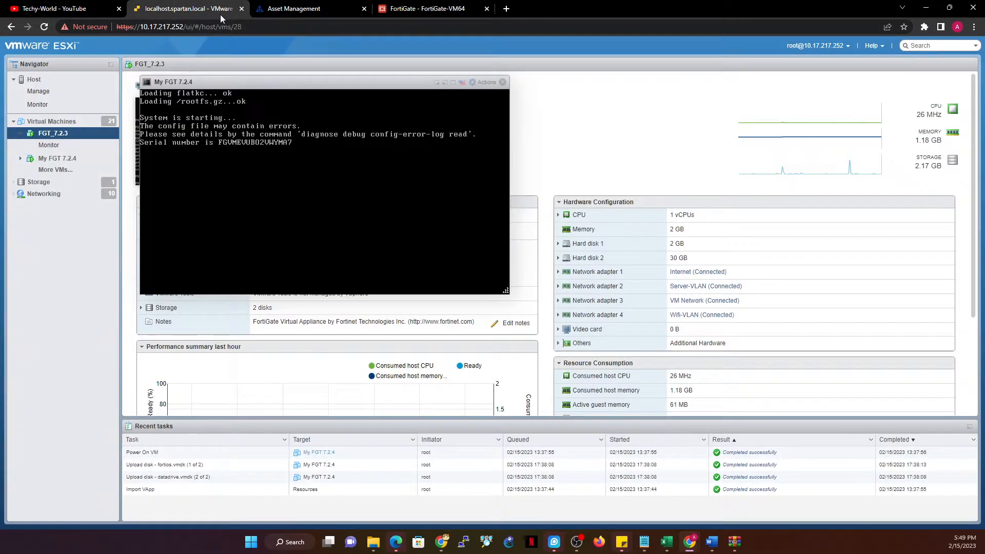
click(415, 10)
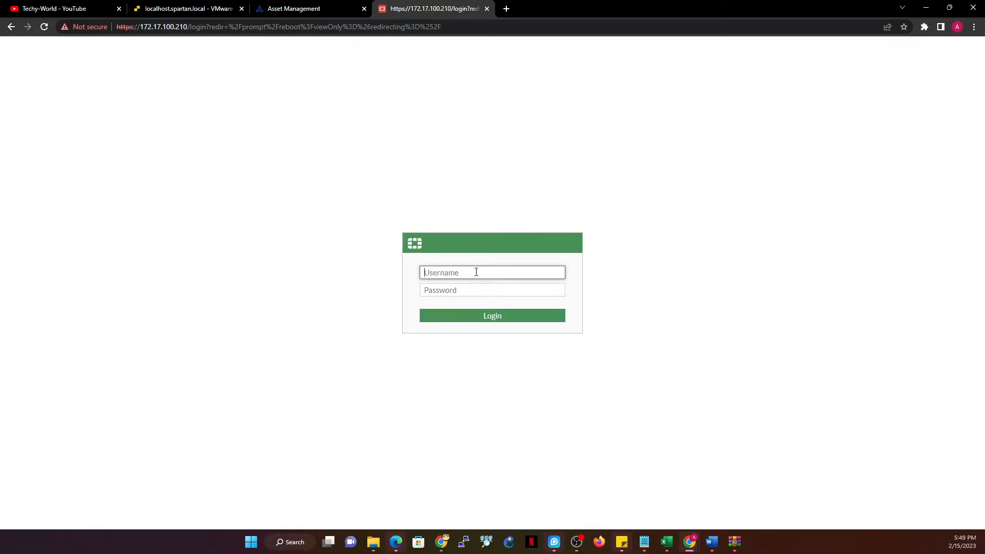
- Sign in to the FortiGate web GUI as admin with the administrator password
click(198, 8)
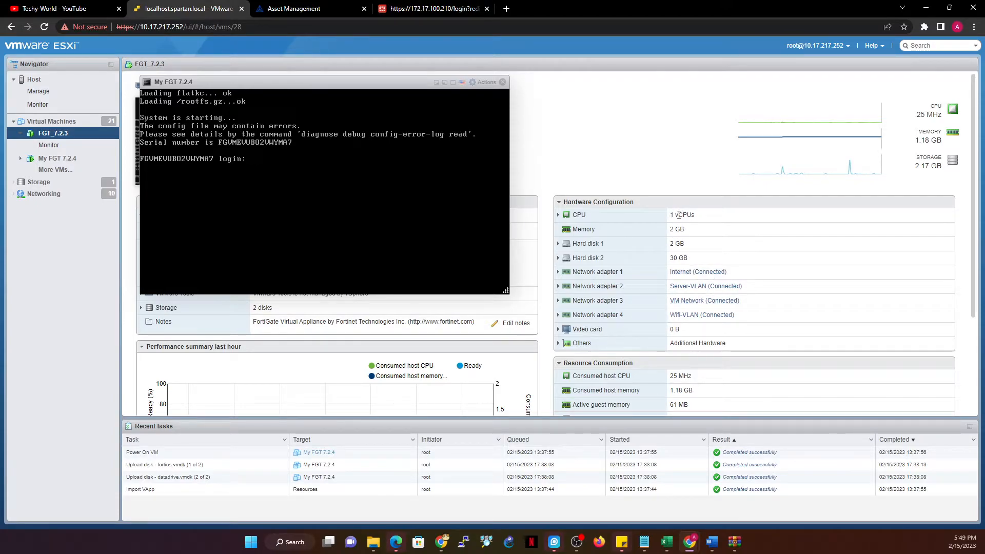
click(426, 8)
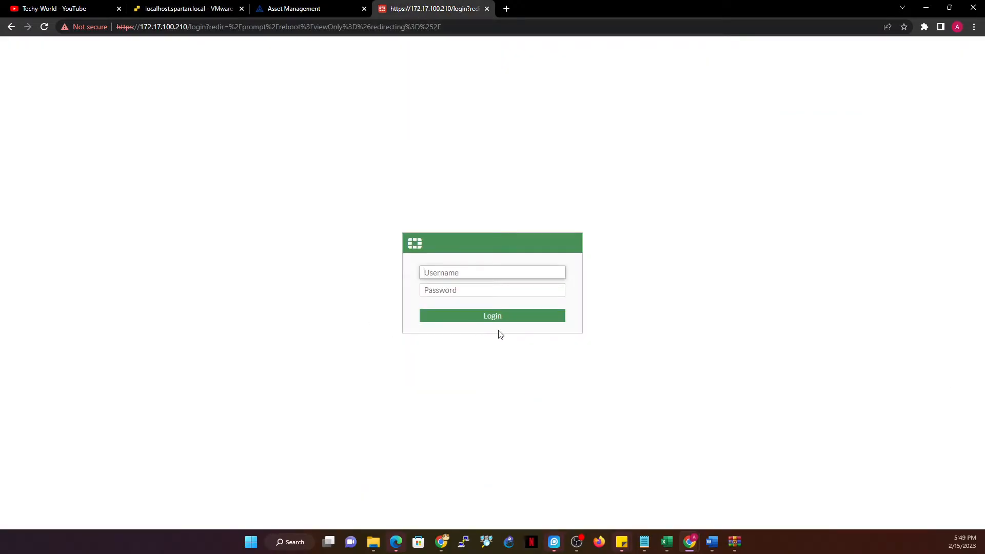
text(admin)
key(Tab)
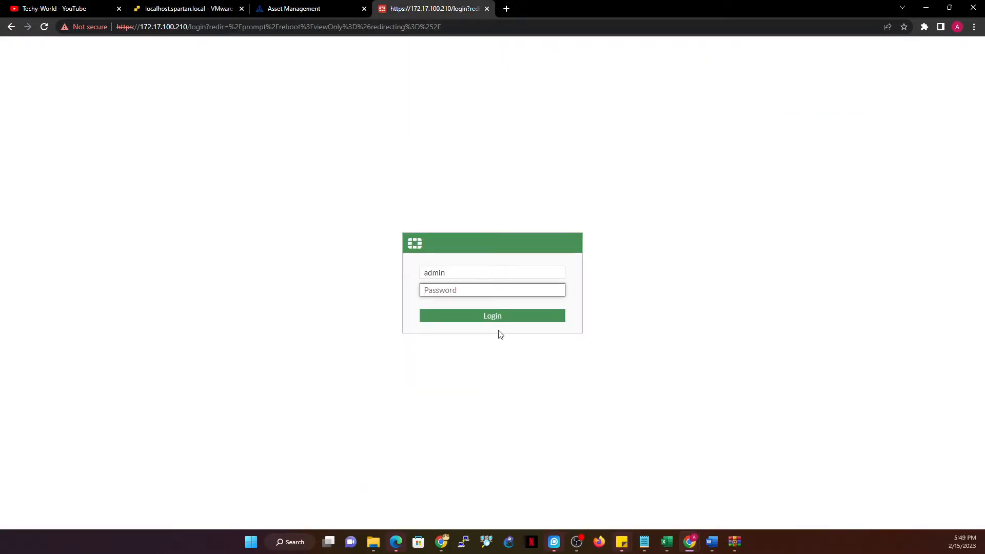
text(***************)
click(505, 314)
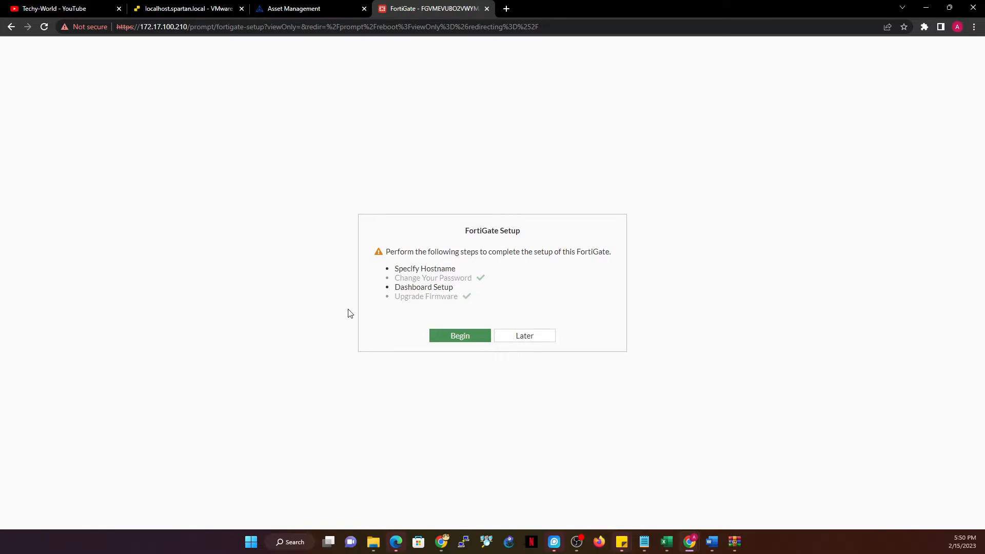
- Begin setup, rename the hostname to FGT-Home-Lab06, and choose the Comprehensive dashboard set
drag(395, 297, 462, 299)
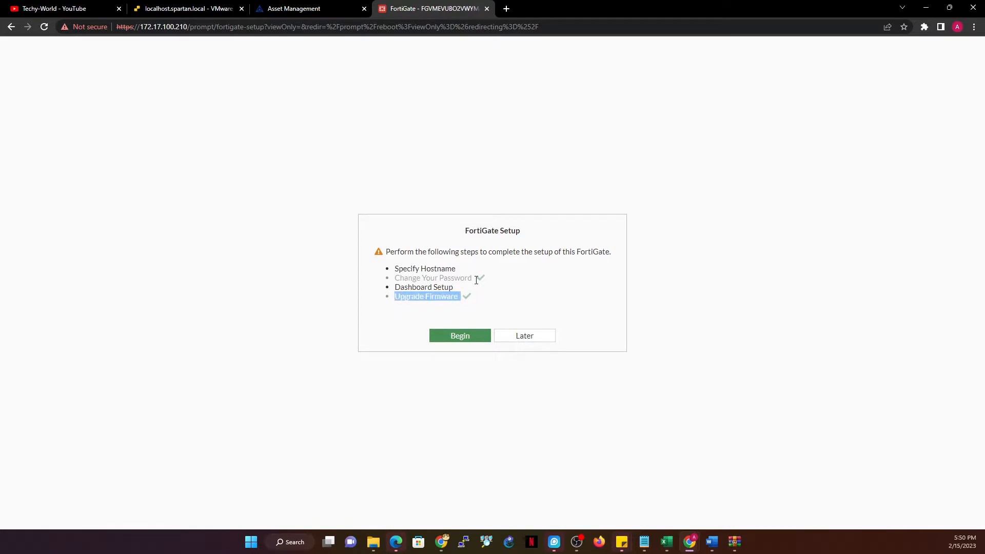
drag(392, 285, 412, 281)
click(415, 282)
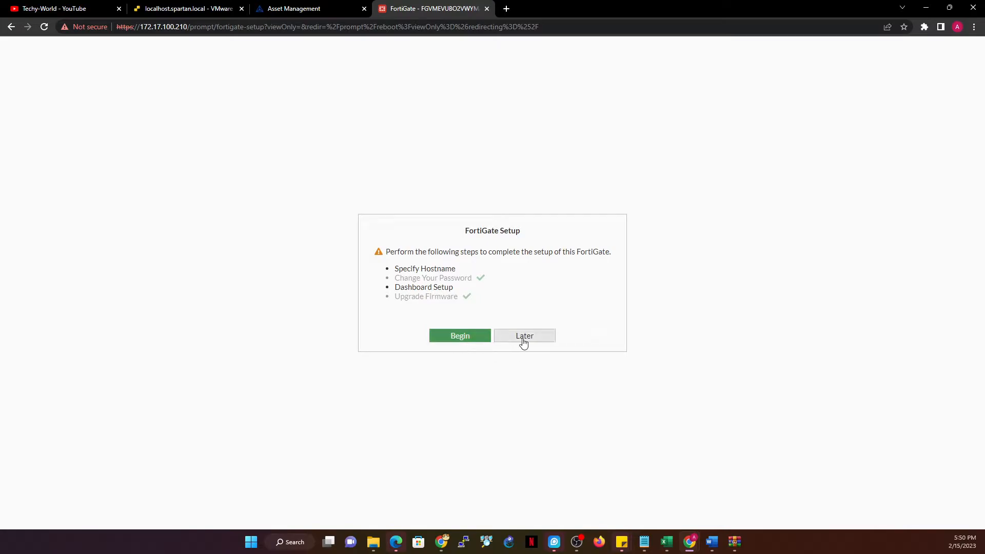
click(468, 343)
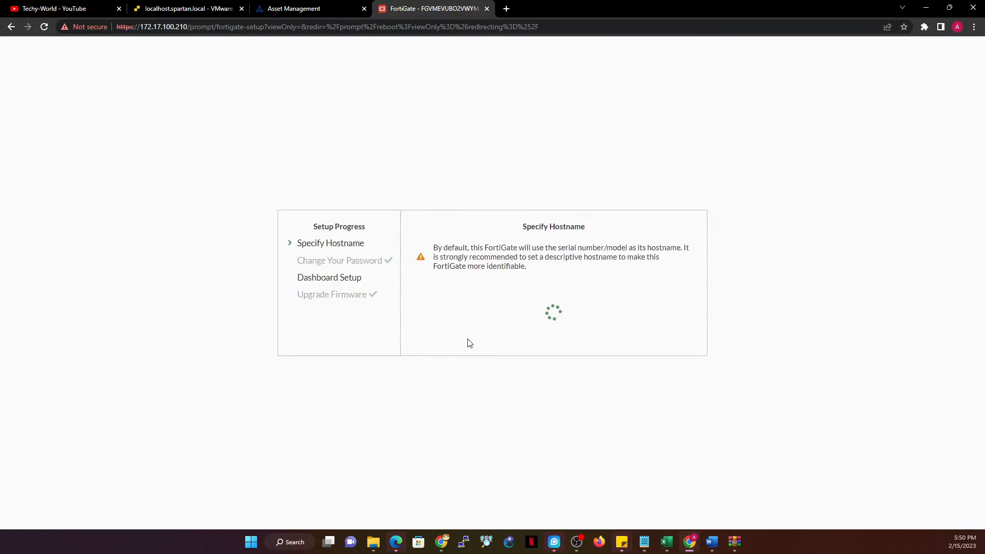
click(673, 305)
drag(672, 304, 505, 292)
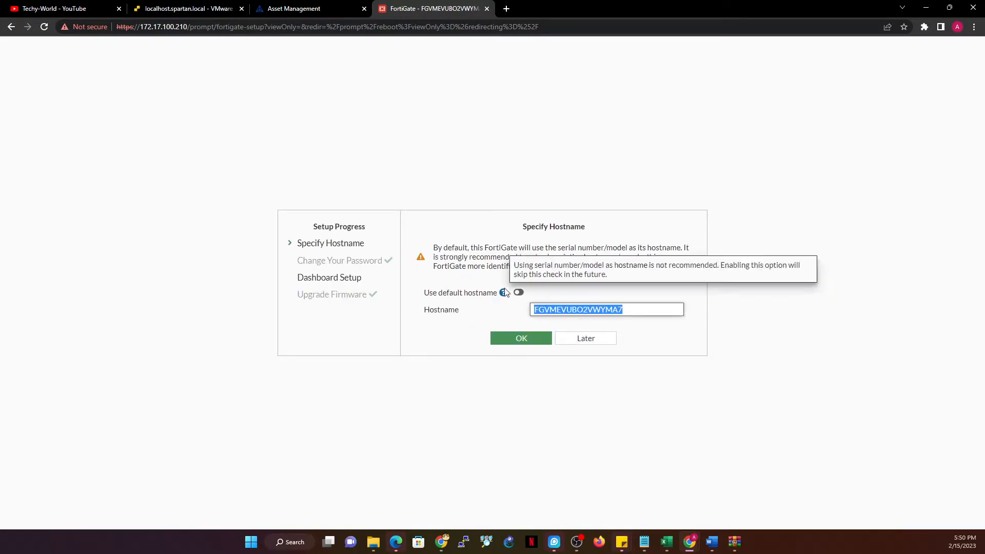
text(FG)
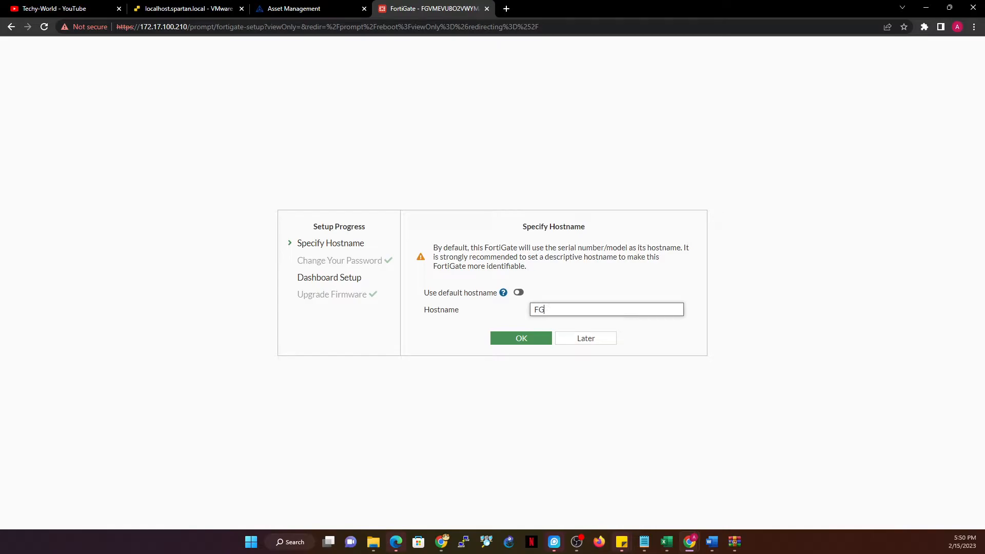
text(T-Home-Lab06)
click(510, 341)
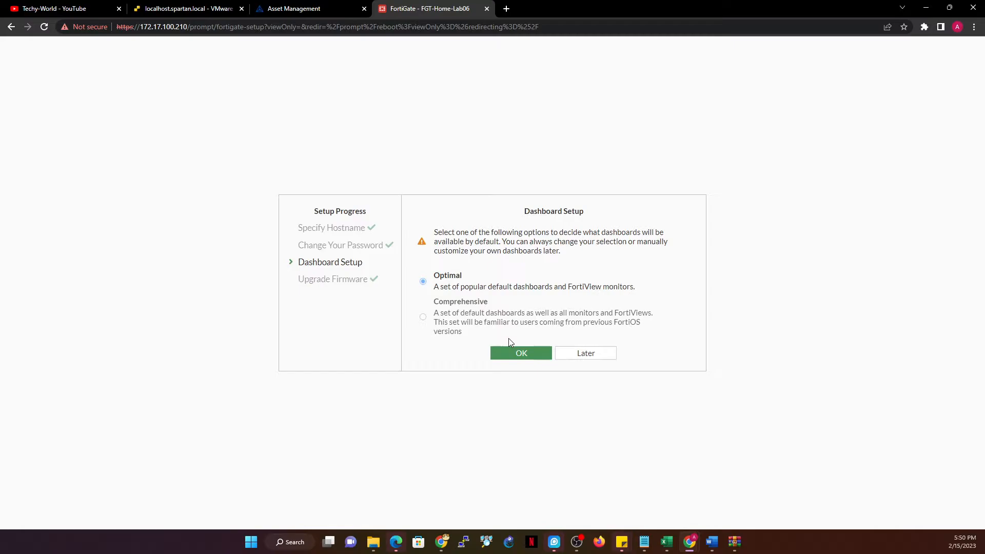
click(423, 317)
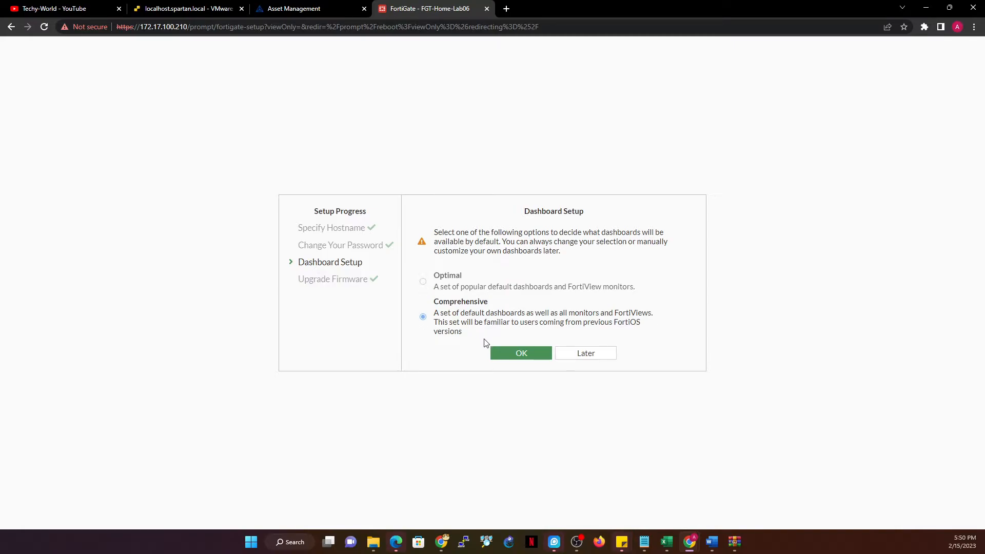
click(497, 350)
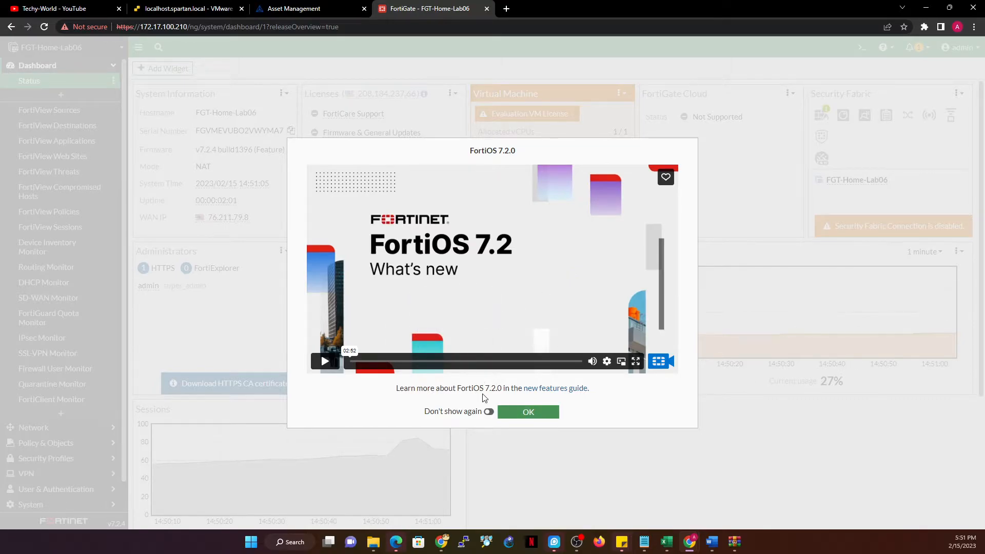
- Dismiss the FortiOS 7.2.0 what's-new notice and expand the Network group in the sidebar
click(528, 413)
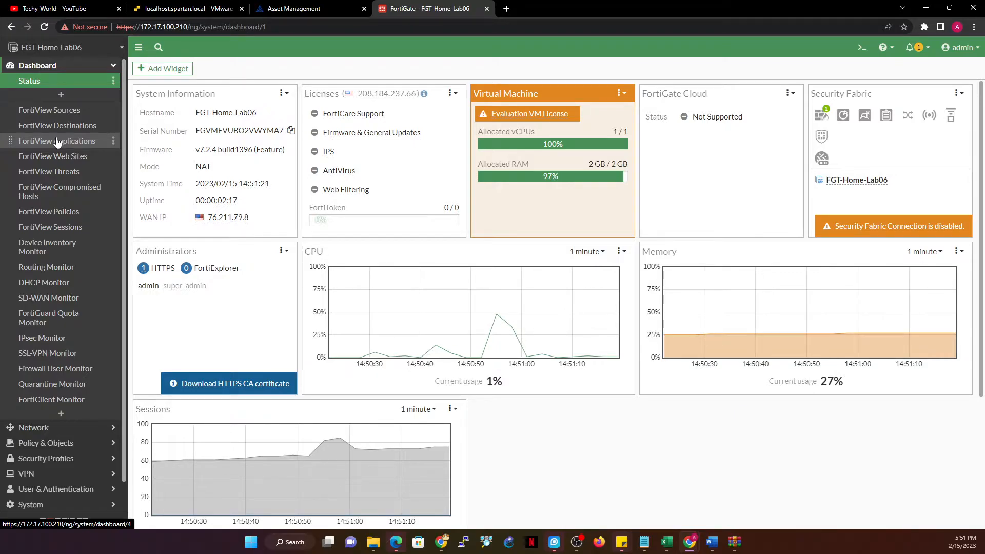
scroll(92, 380, down, 2)
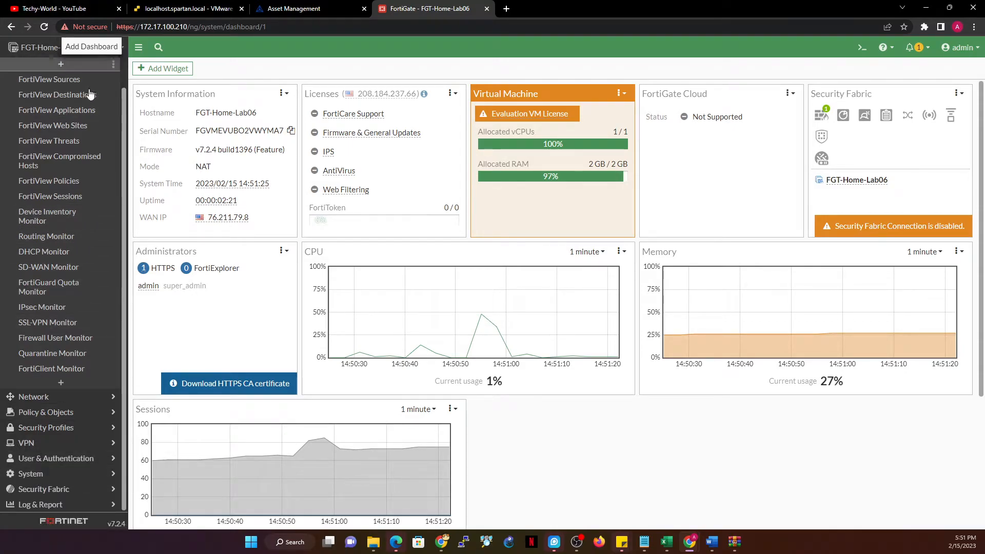
scroll(31, 236, up, 2)
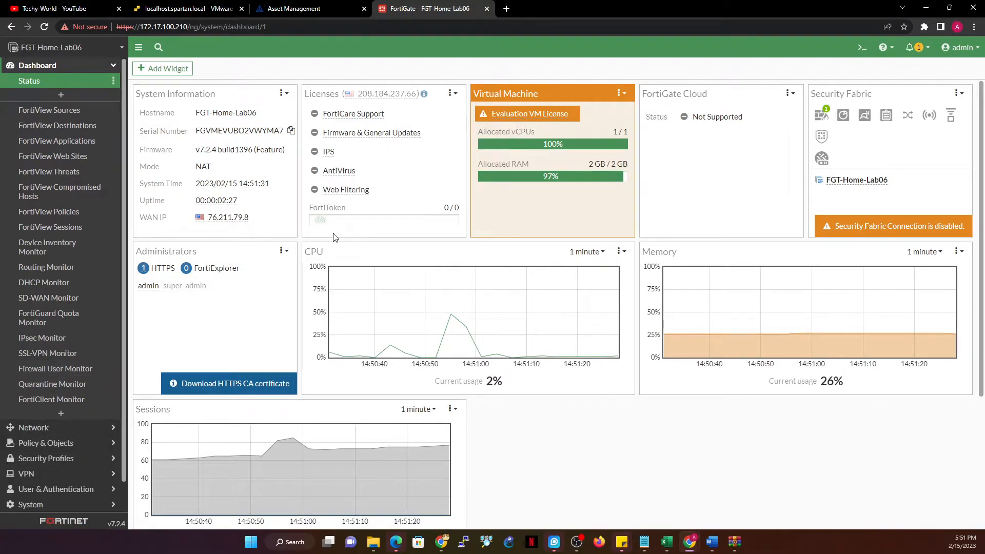
click(28, 429)
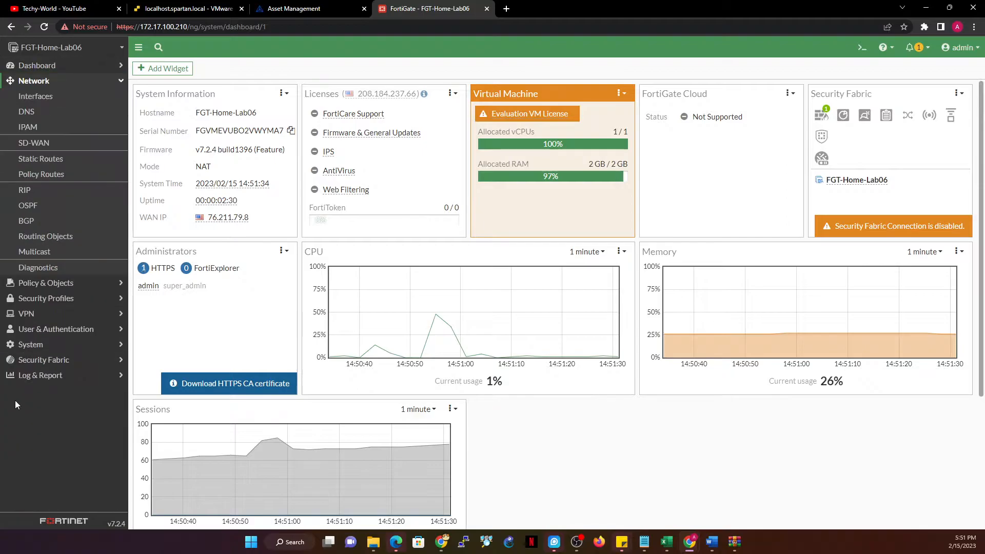
- Open Network > Interfaces and select the firewall's IP address in the page URL
click(35, 97)
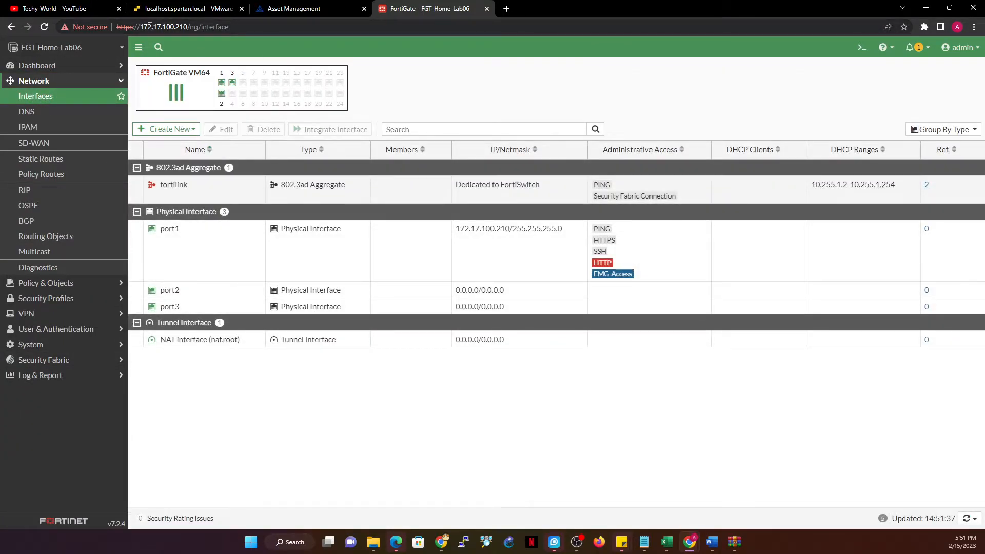
drag(142, 26, 188, 26)
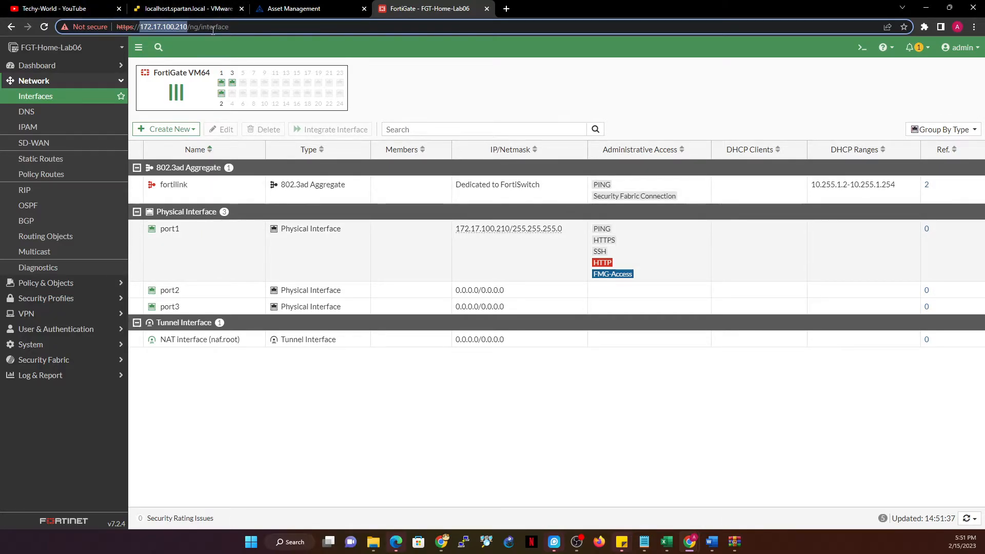
- In the ESXi VM console, log in as admin and enter 'config system interface'
click(183, 10)
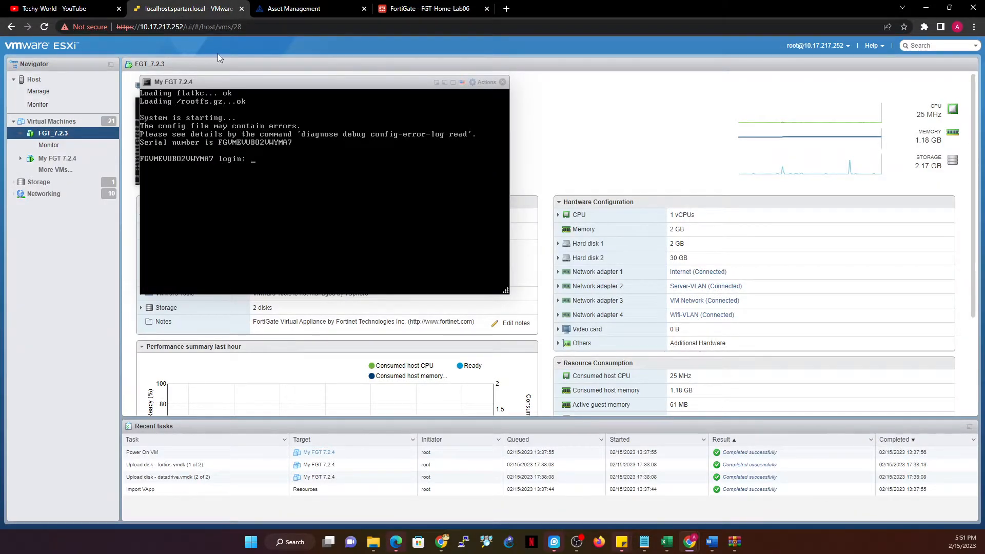
click(436, 9)
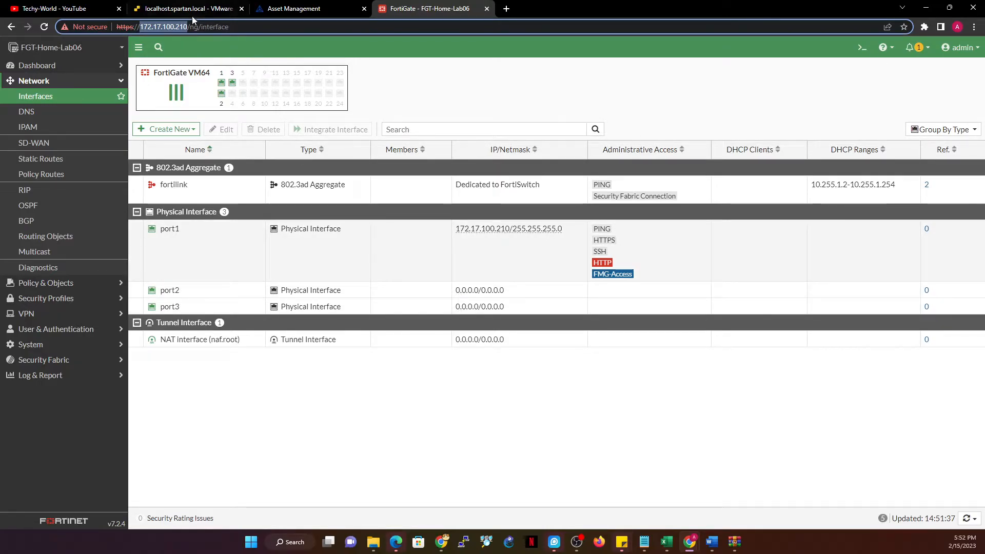
click(189, 12)
text(adm)
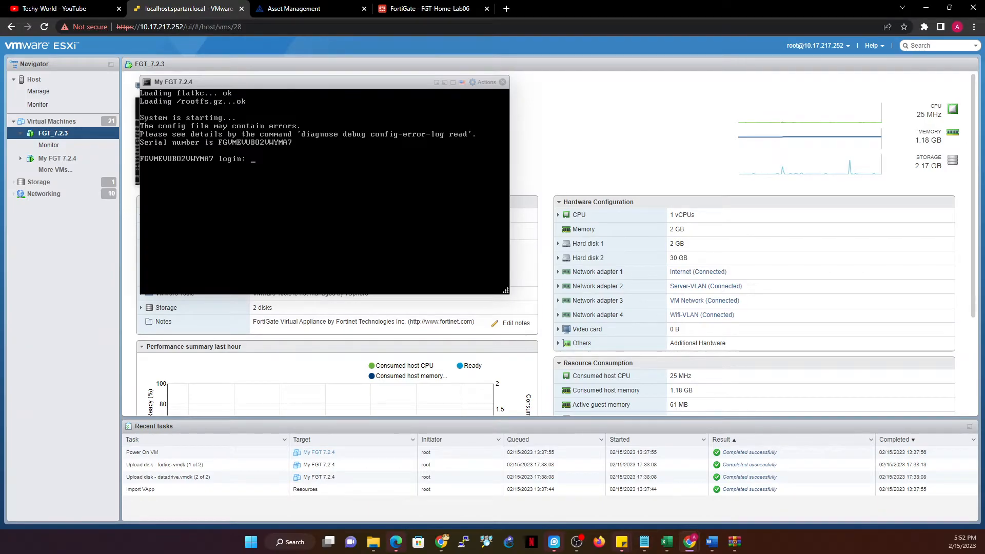
text(in)
key(Return)
key(Return)
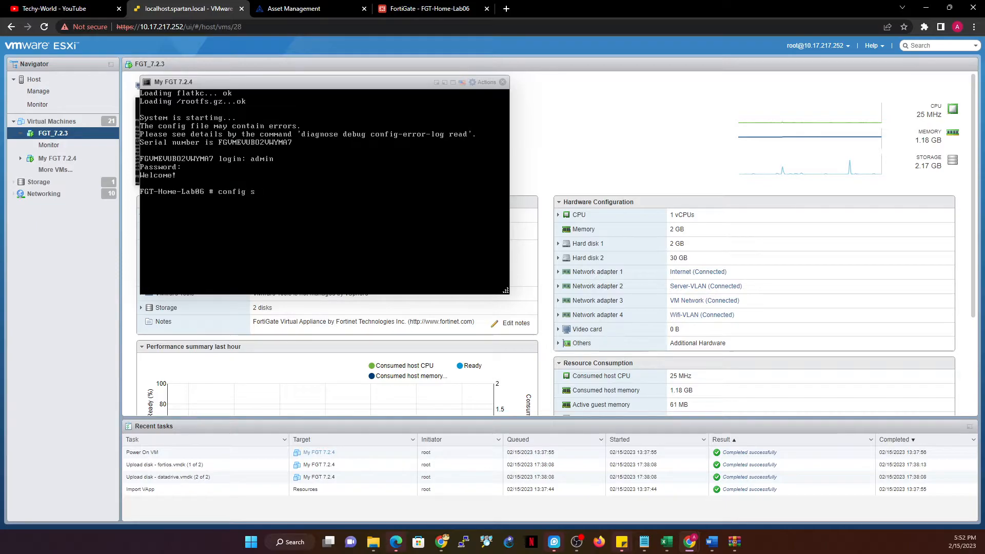
text(config system interface)
key(Return)
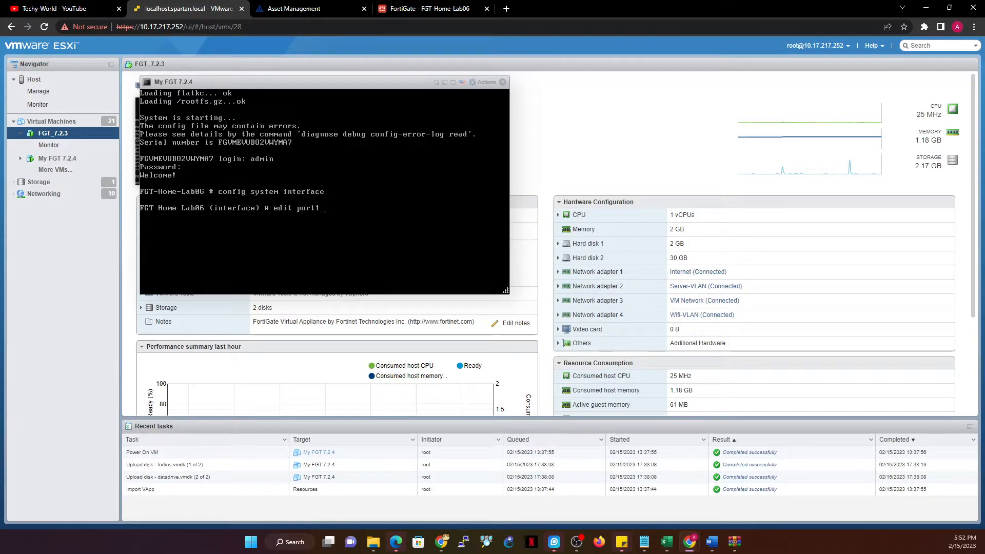
- Run 'edit port1' in the console, drafting and erasing partial set commands
key(Return)
key(Up)
key(BackSpace)
key(Return)
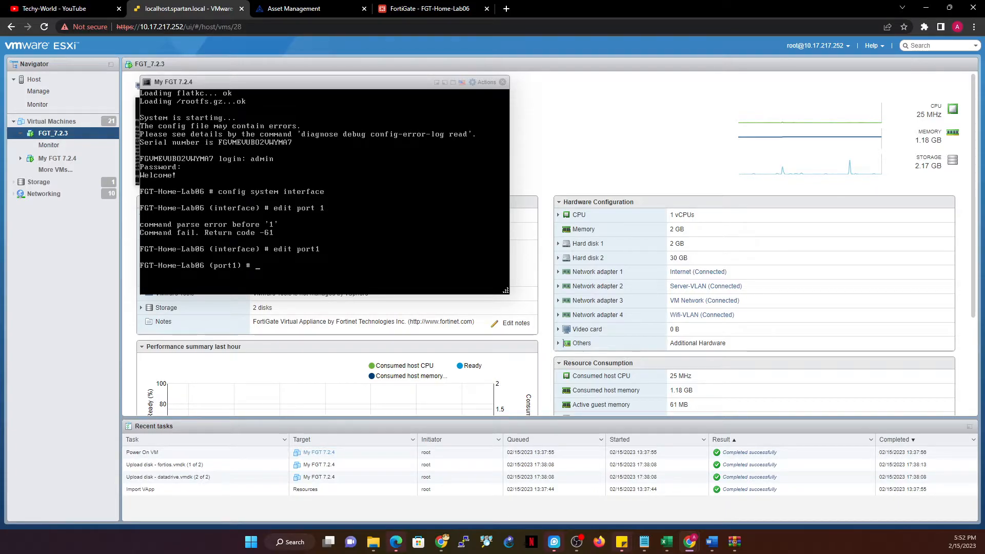
text(set mode static)
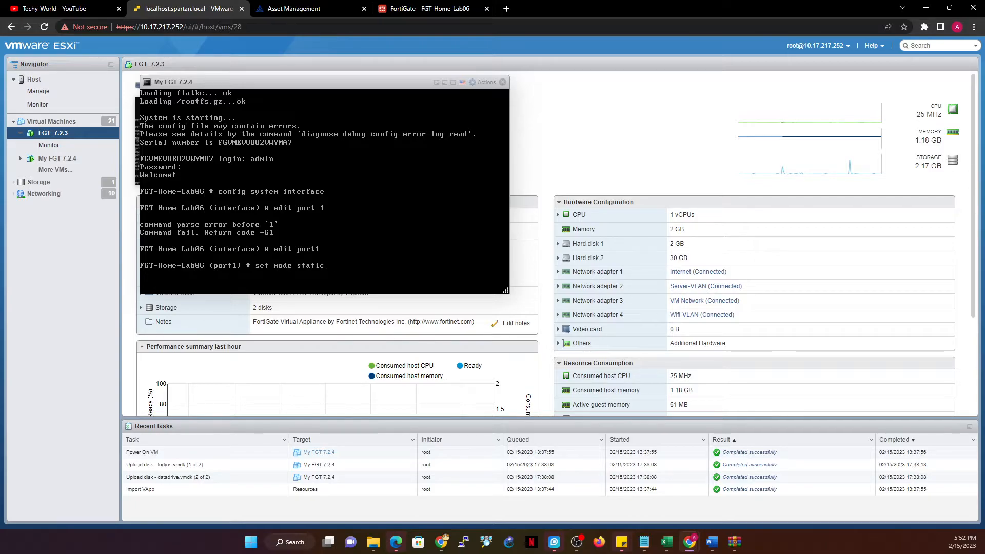
key(BackSpace)
key(BackSpace)
key(BackSpace)
key(BackSpace)
key(BackSpace)
key(BackSpace)
key(BackSpace)
key(BackSpace)
key(BackSpace)
key(BackSpace)
key(BackSpace)
key(BackSpace)
key(BackSpace)
key(BackSpace)
key(BackSpace)
text(set)
text( allowaccess )
text(ping)
key(BackSpace)
key(BackSpace)
key(BackSpace)
key(BackSpace)
key(BackSpace)
key(BackSpace)
key(BackSpace)
key(BackSpace)
key(BackSpace)
key(BackSpace)
key(BackSpace)
key(BackSpace)
key(BackSpace)
key(BackSpace)
key(BackSpace)
key(BackSpace)
key(BackSpace)
key(BackSpace)
key(BackSpace)
text(set i)
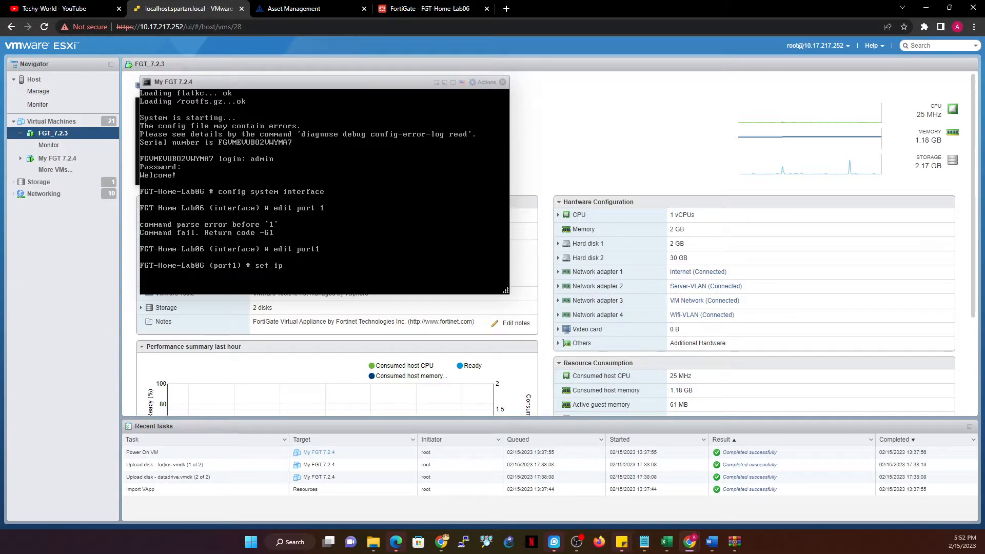
key(BackSpace)
key(BackSpace)
key(BackSpace)
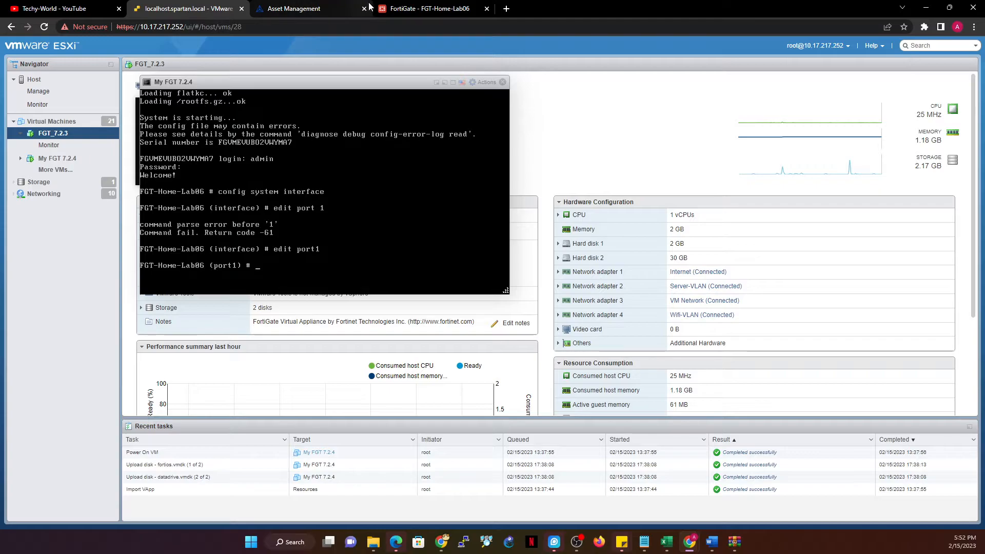
click(404, 8)
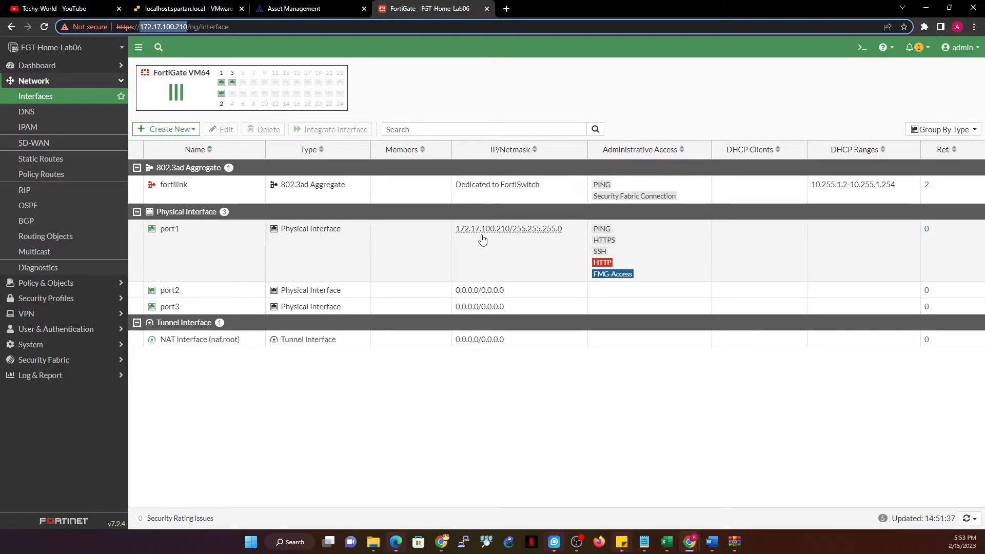
- Open port1's Edit Interface page from the interface list
mouse_move(521, 236)
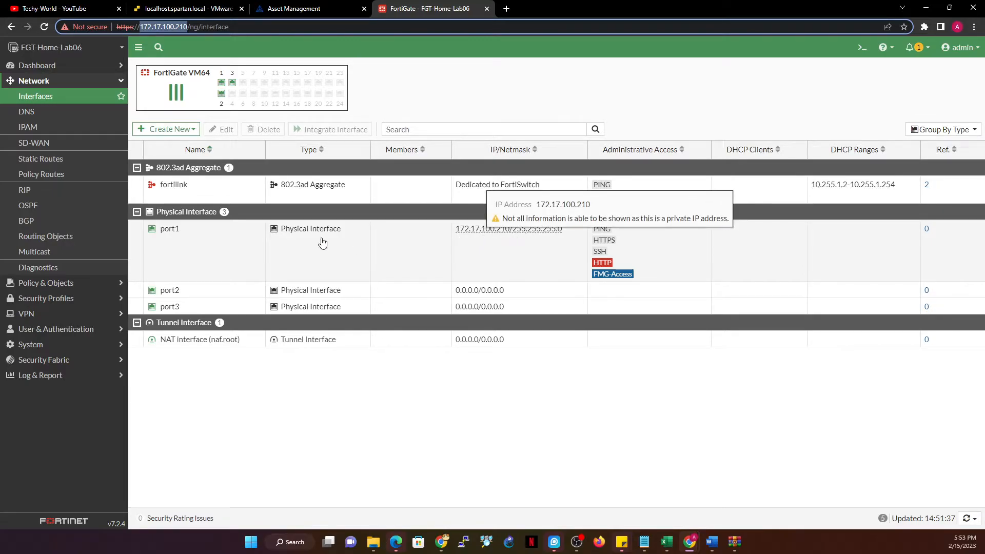
click(169, 231)
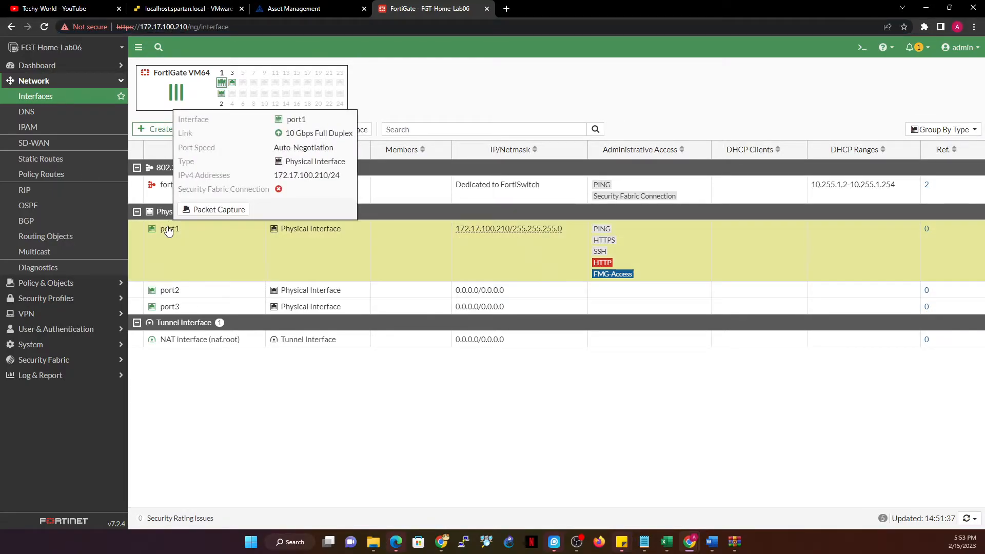
double_click(168, 231)
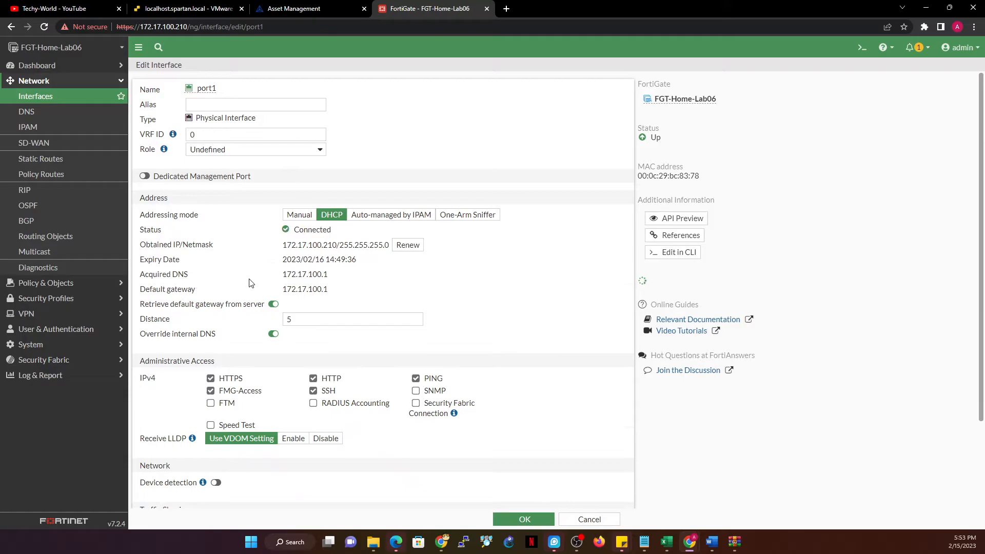
- Give port1 the WAN role and the alias ISP
click(248, 154)
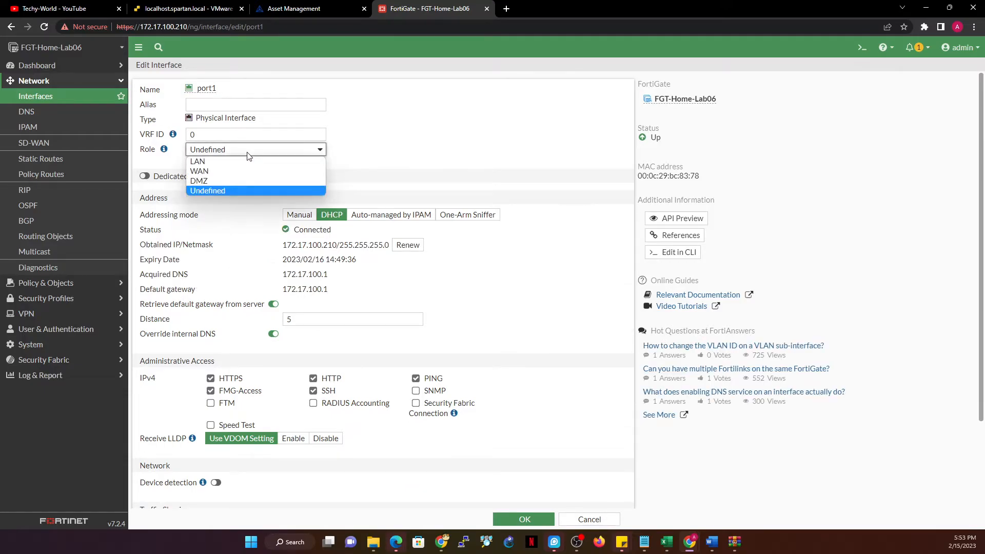
click(210, 173)
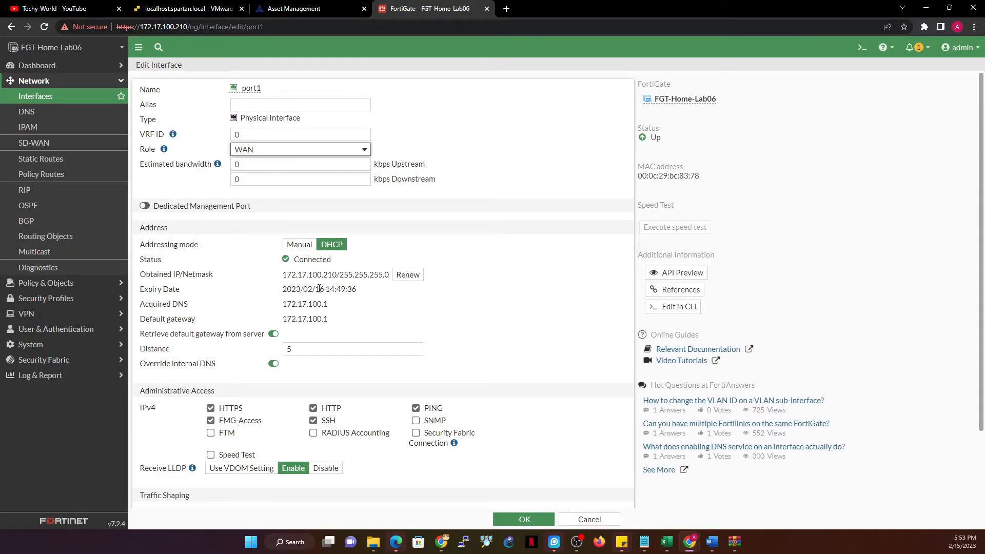
drag(284, 274, 354, 276)
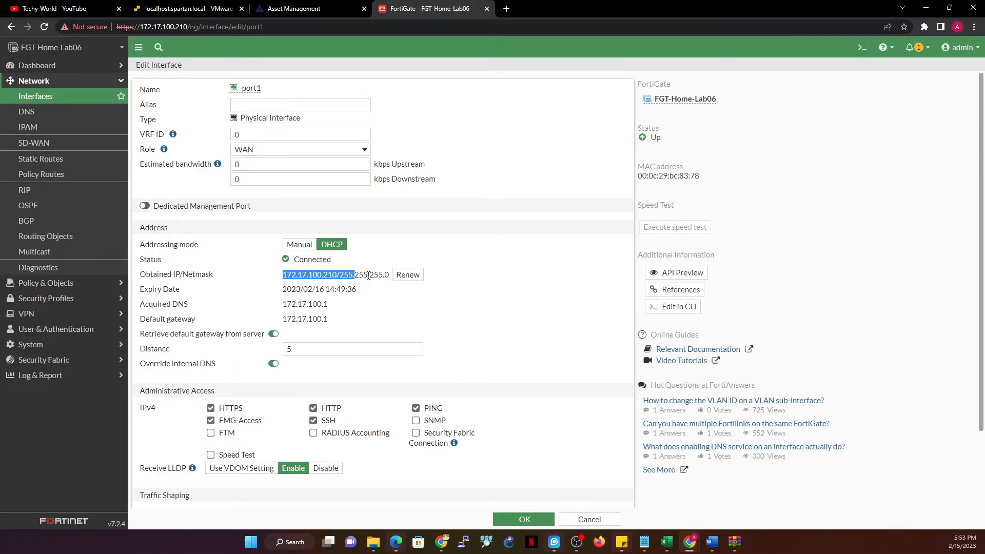
click(555, 161)
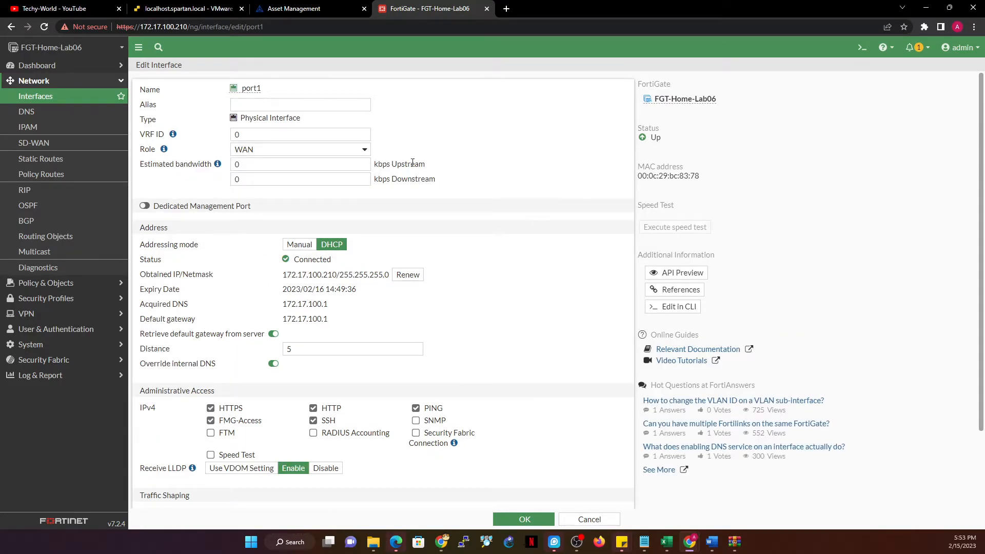
click(257, 102)
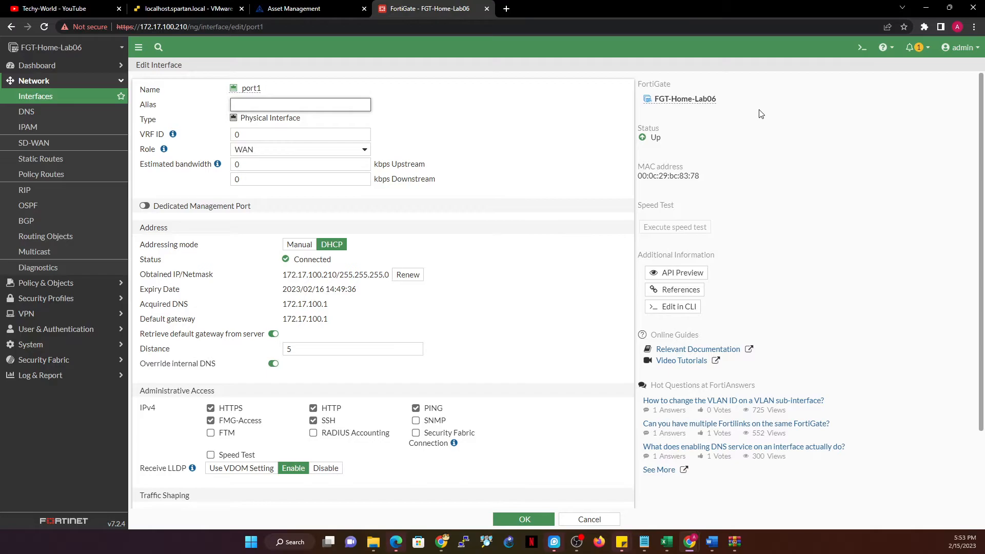
text(terne)
key(BackSpace)
key(BackSpace)
key(BackSpace)
key(BackSpace)
key(BackSpace)
key(BackSpace)
key(BackSpace)
text(SP)
- Switch port1 to manual addressing keeping 172.17.100.210/255.255.255.0, and save
drag(339, 275, 390, 276)
click(302, 245)
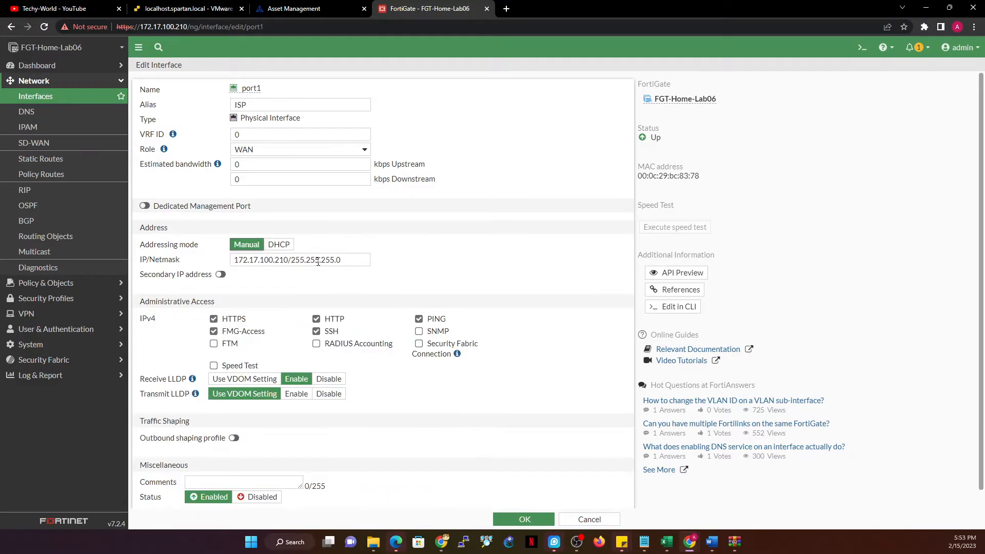
click(279, 244)
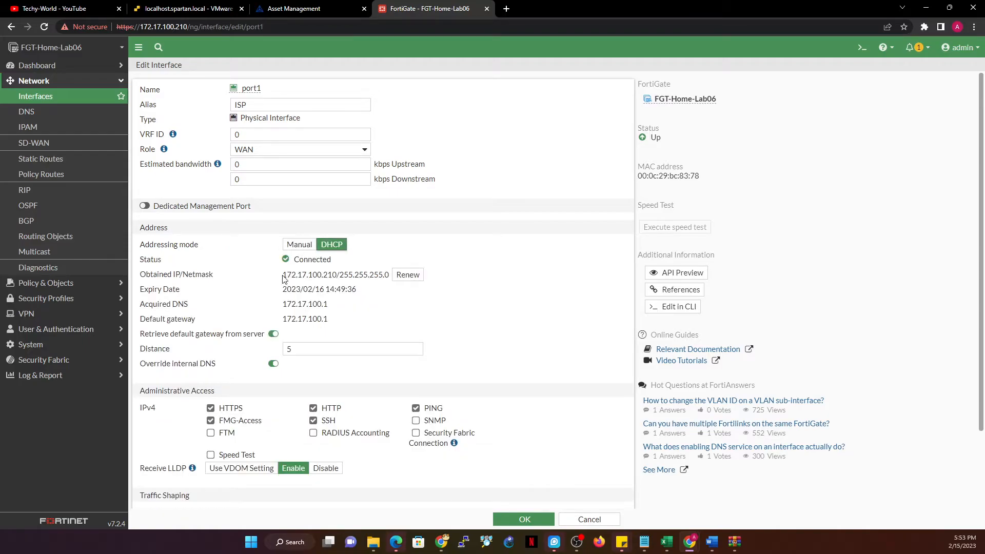
drag(282, 305, 329, 318)
click(355, 317)
click(304, 246)
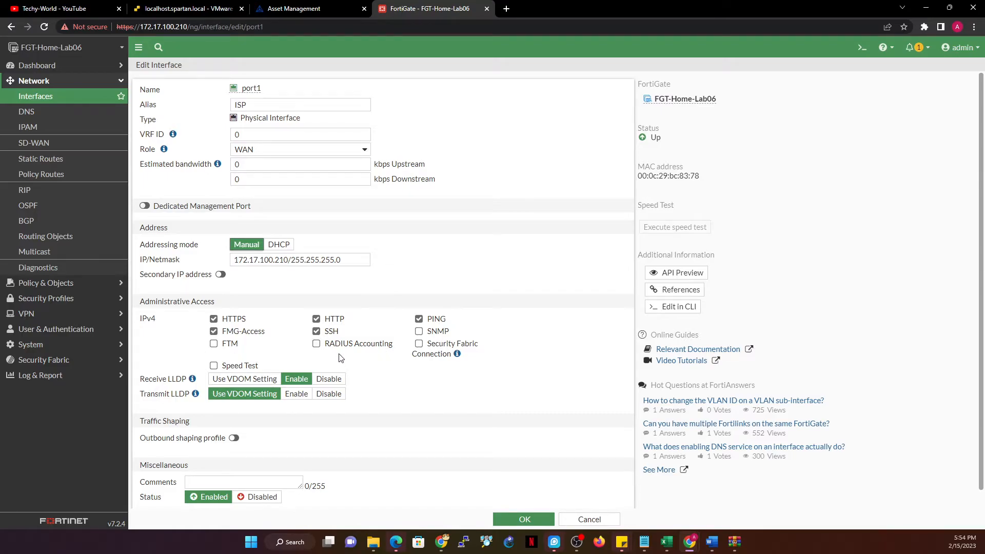
scroll(454, 384, down, 1)
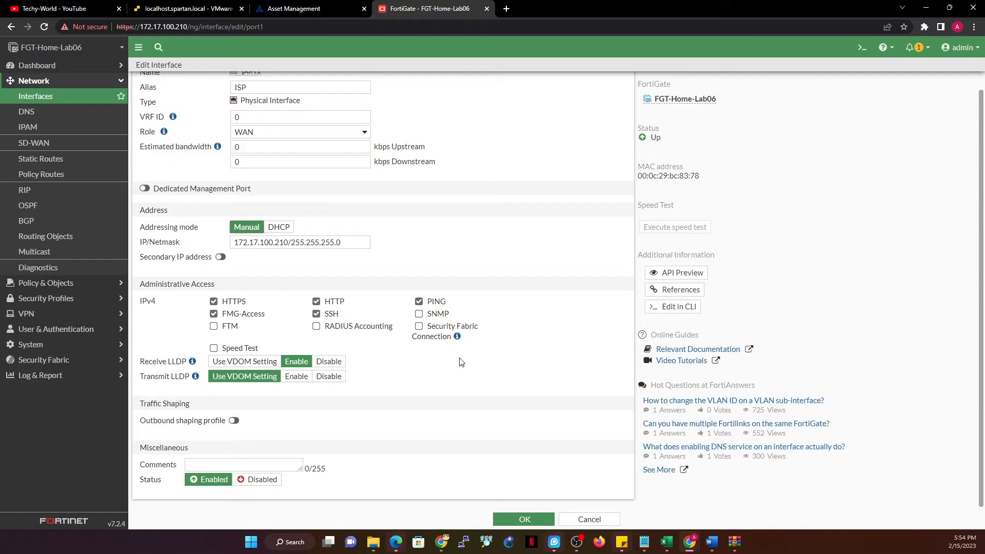
click(511, 511)
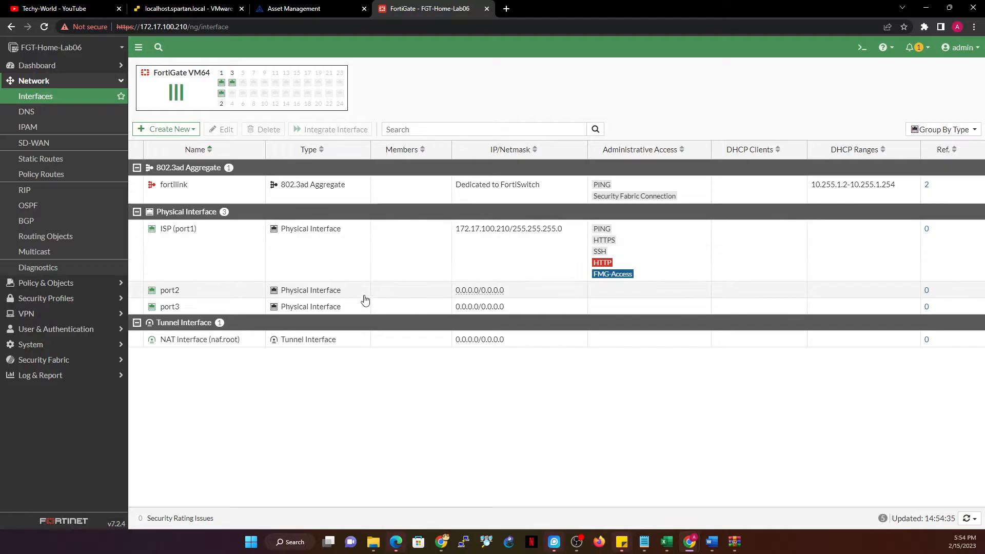
- Open port2's interface settings and set its role to LAN
mouse_move(166, 291)
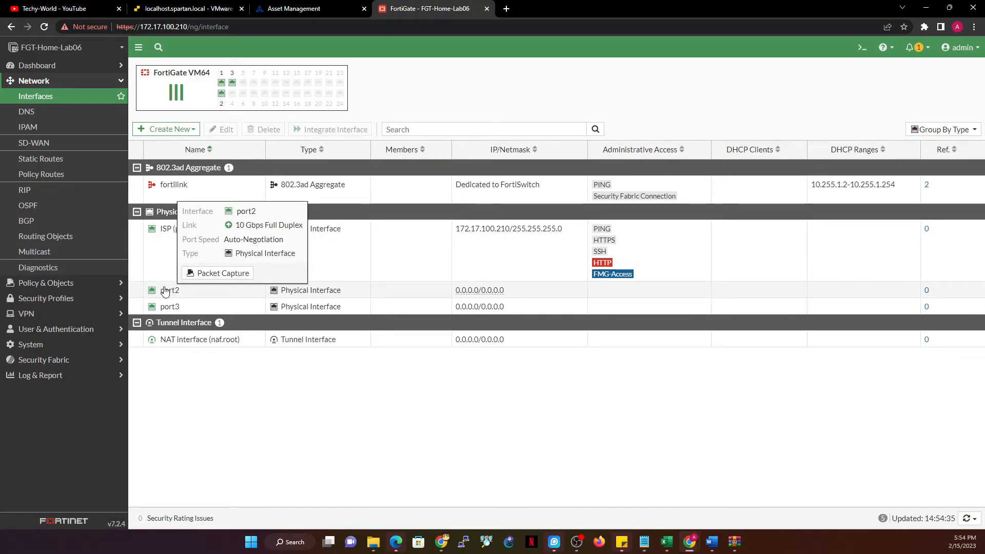
click(165, 291)
double_click(166, 291)
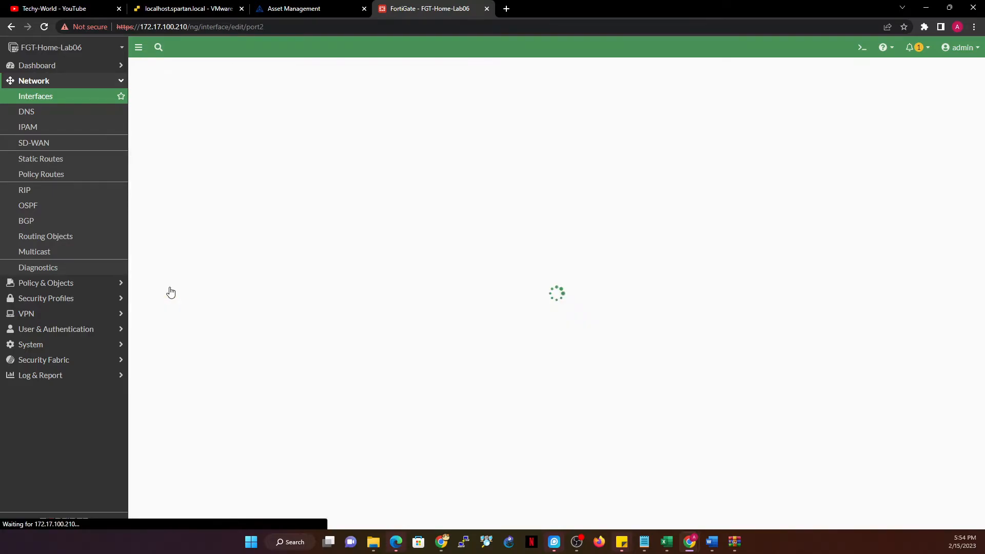
click(294, 153)
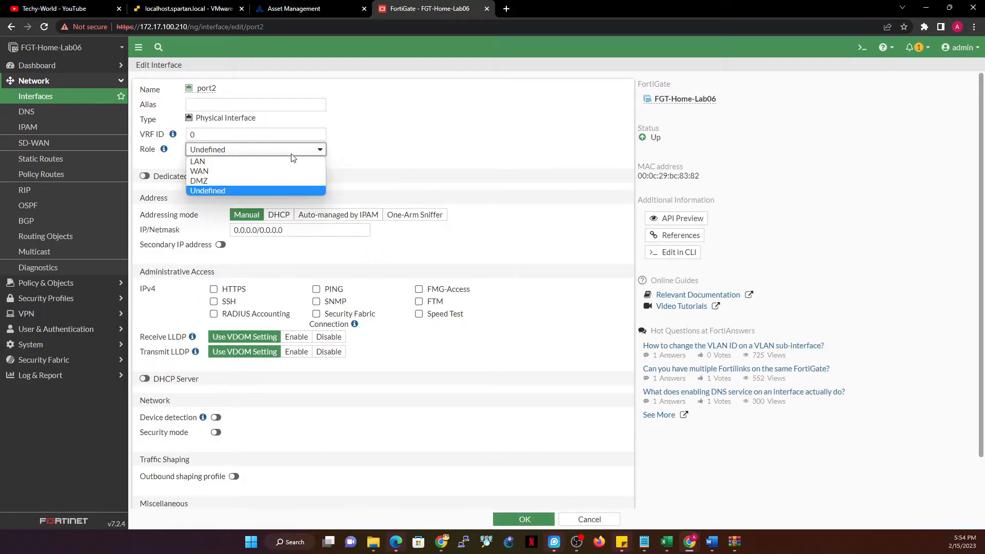
click(198, 161)
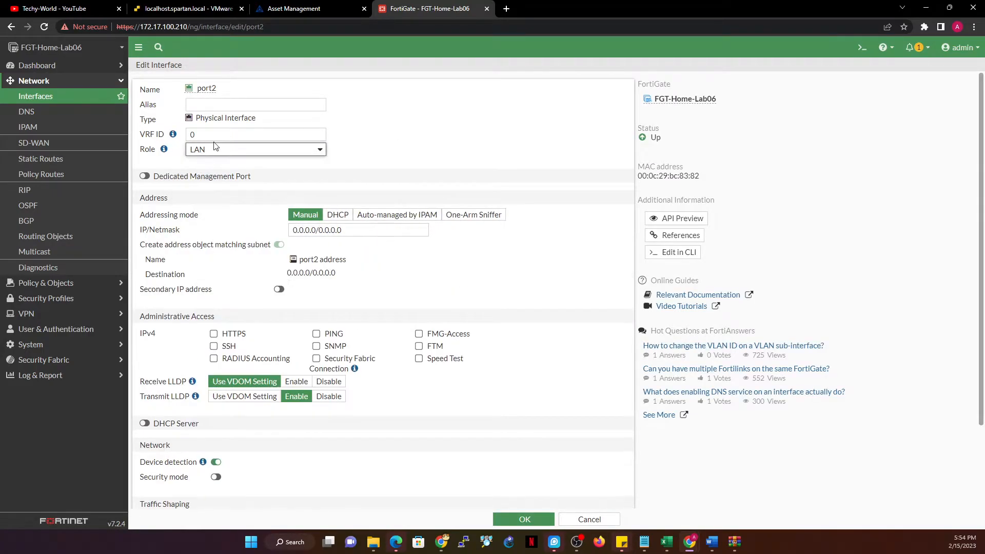
click(249, 101)
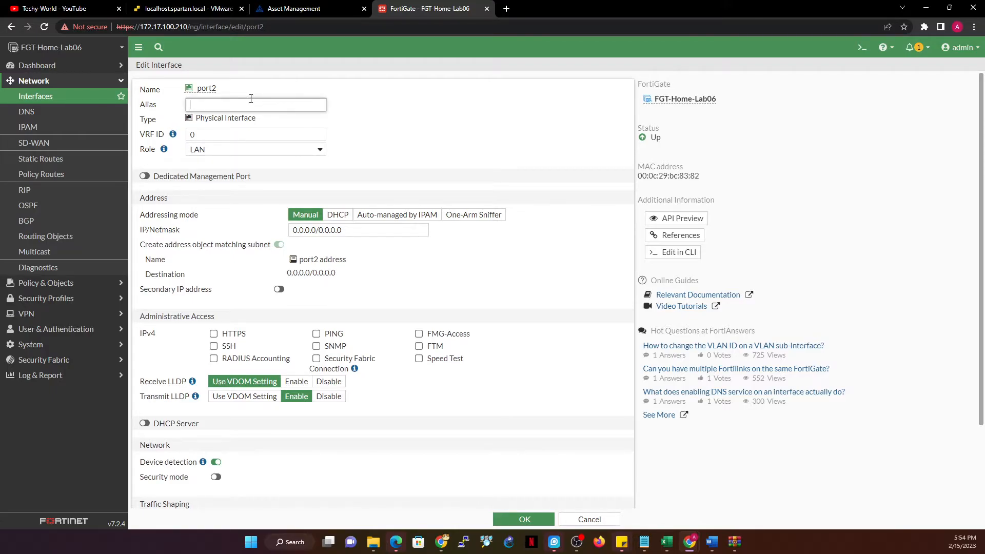
- Enter port2's IP address 192.168.183.254 with a /24 (255.255.255.0) netmask
click(374, 227)
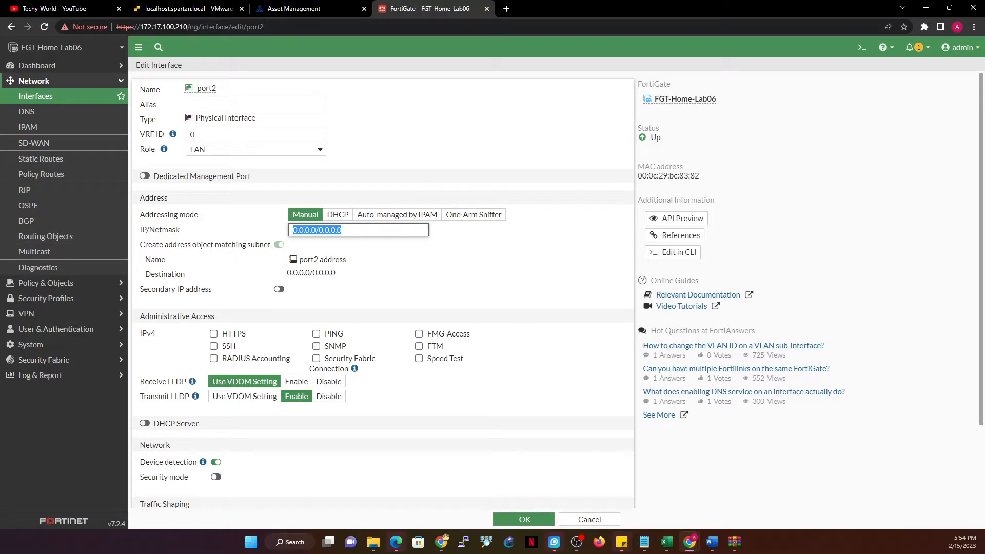
text(192.168)
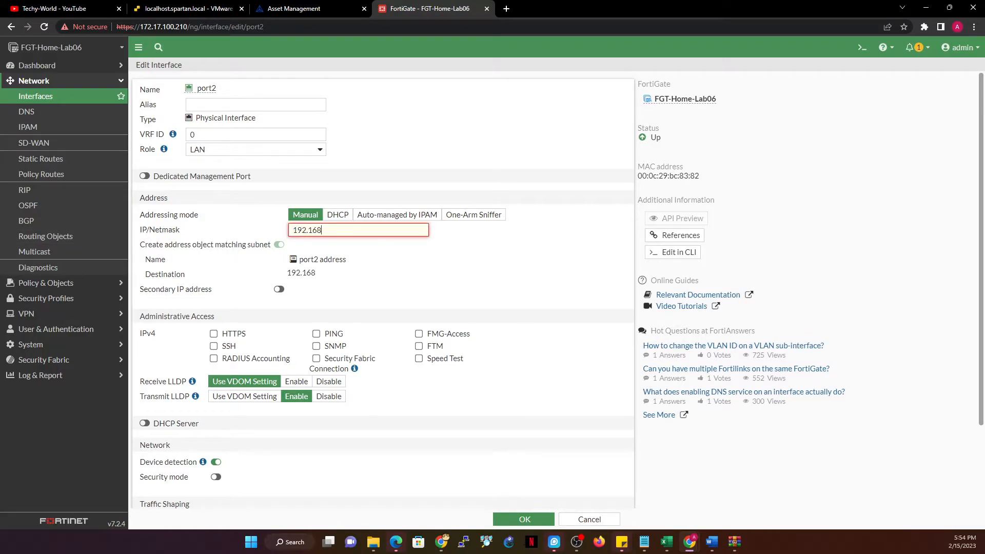
text(.183.254)
text(/24)
key(BackSpace)
text(255.255.255.0)
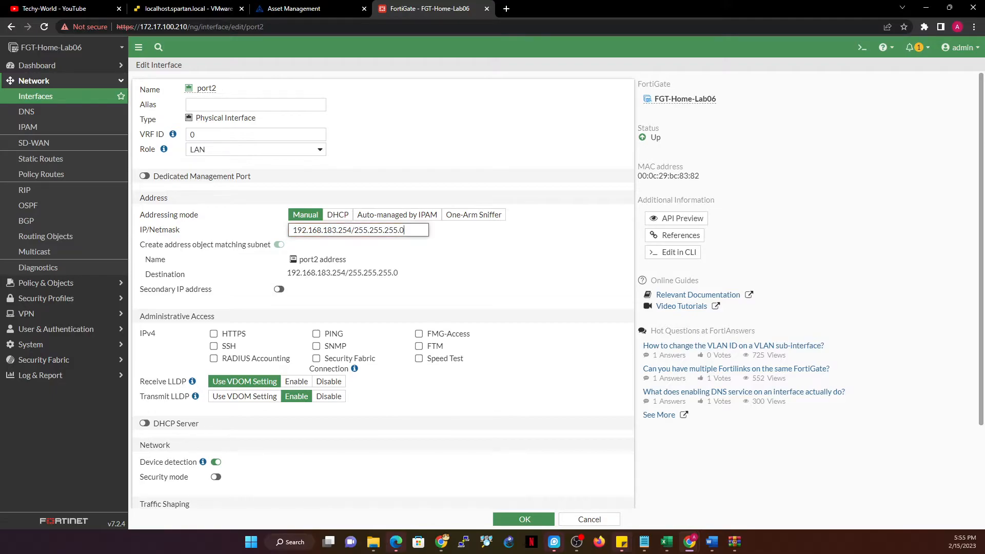
key(BackSpace)
key(BackSpace)
key(BackSpace)
key(BackSpace)
key(BackSpace)
key(BackSpace)
key(BackSpace)
key(BackSpace)
key(BackSpace)
key(BackSpace)
key(BackSpace)
key(BackSpace)
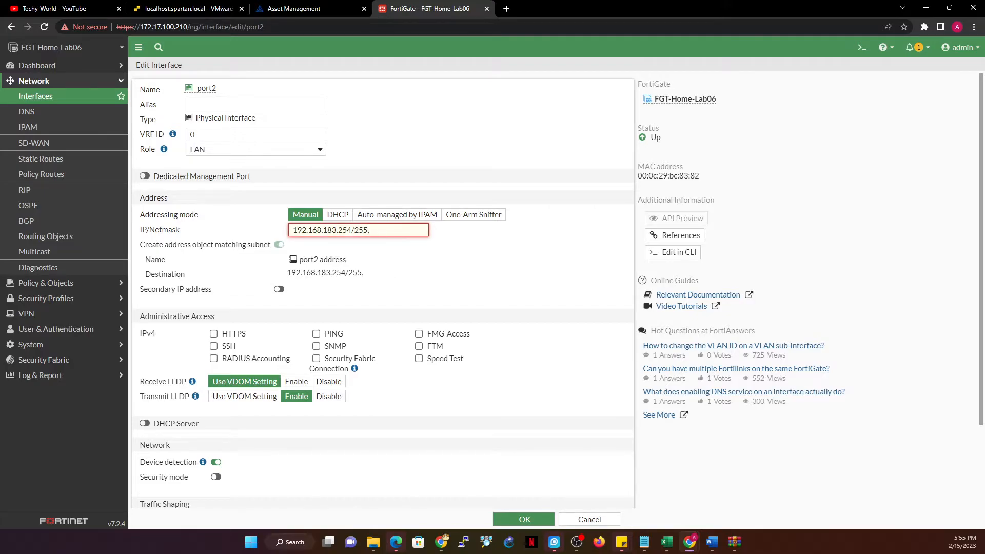
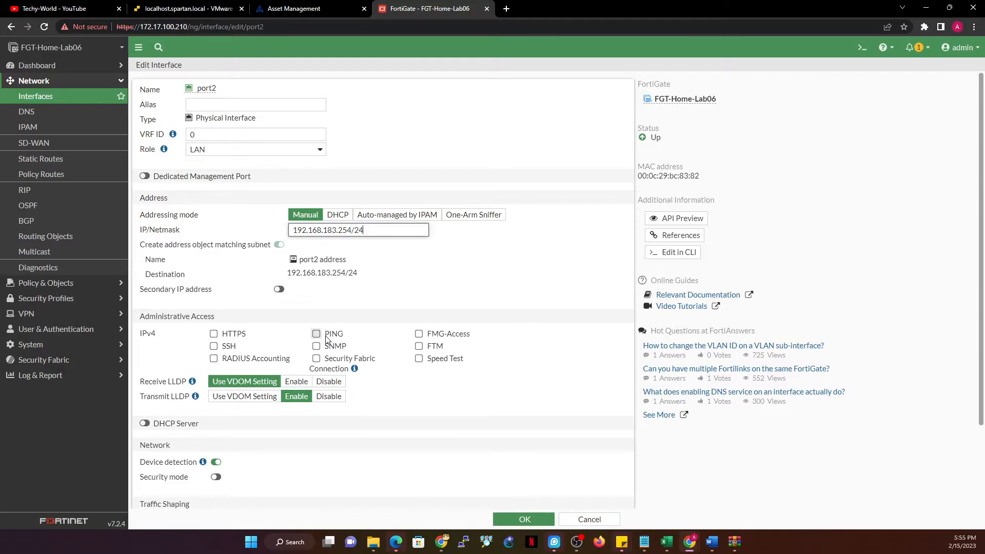
- Check HTTPS, SSH, PING and SNMP access on port2 and switch its DHCP Server toggle on
click(326, 337)
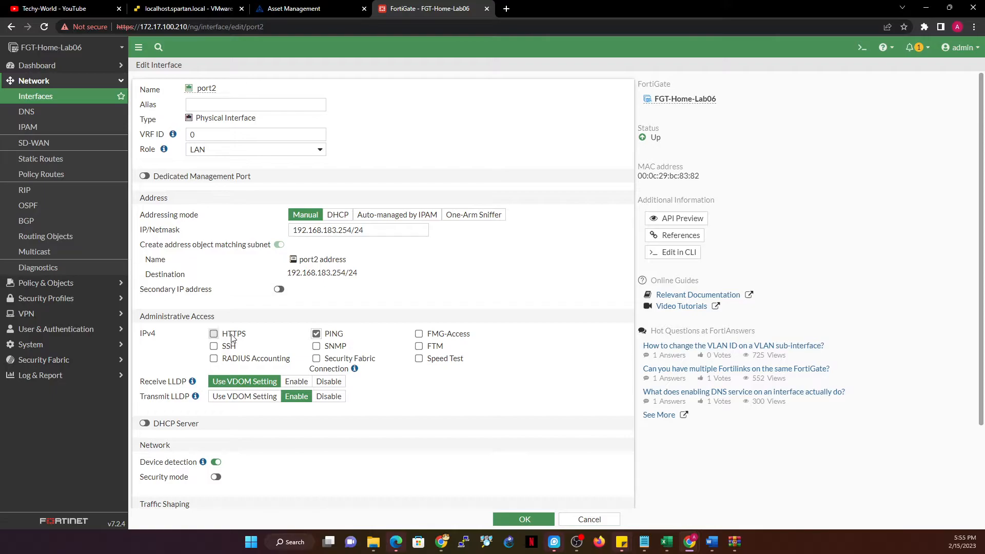
click(317, 335)
scroll(323, 343, down, 2)
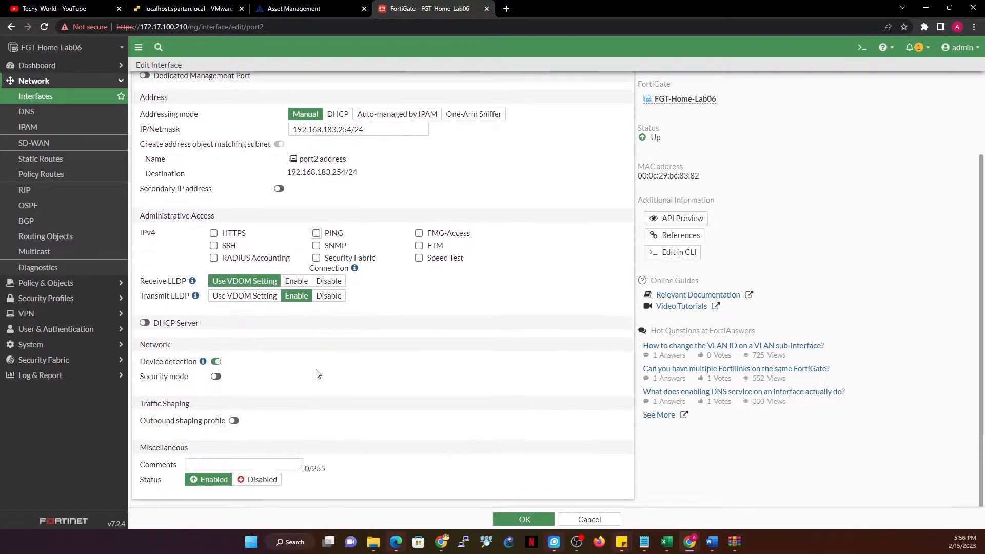
click(144, 323)
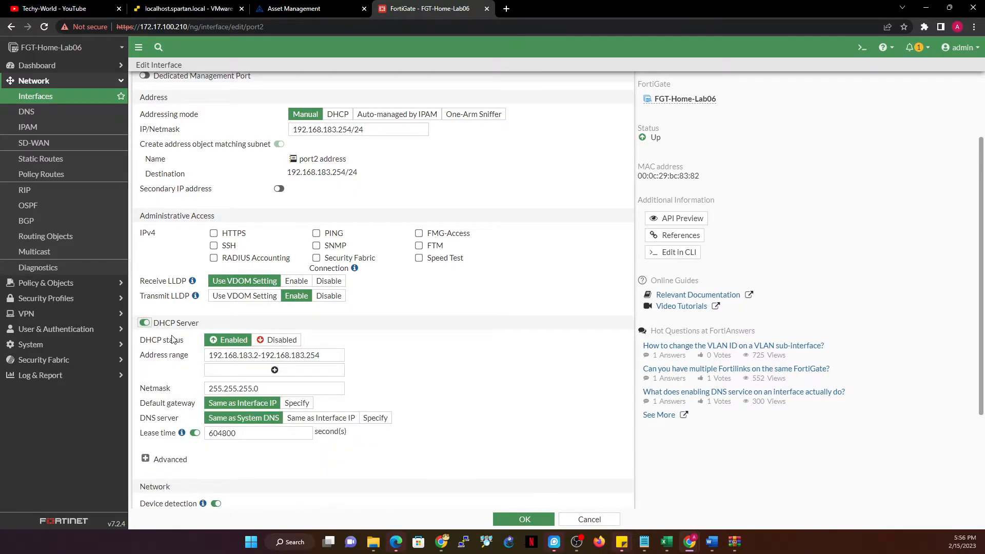
click(145, 322)
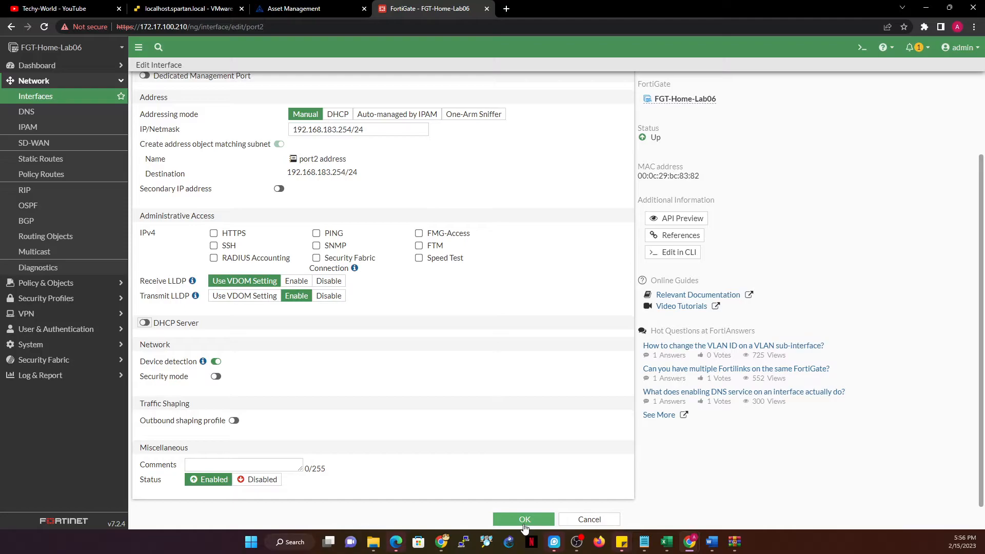
click(214, 233)
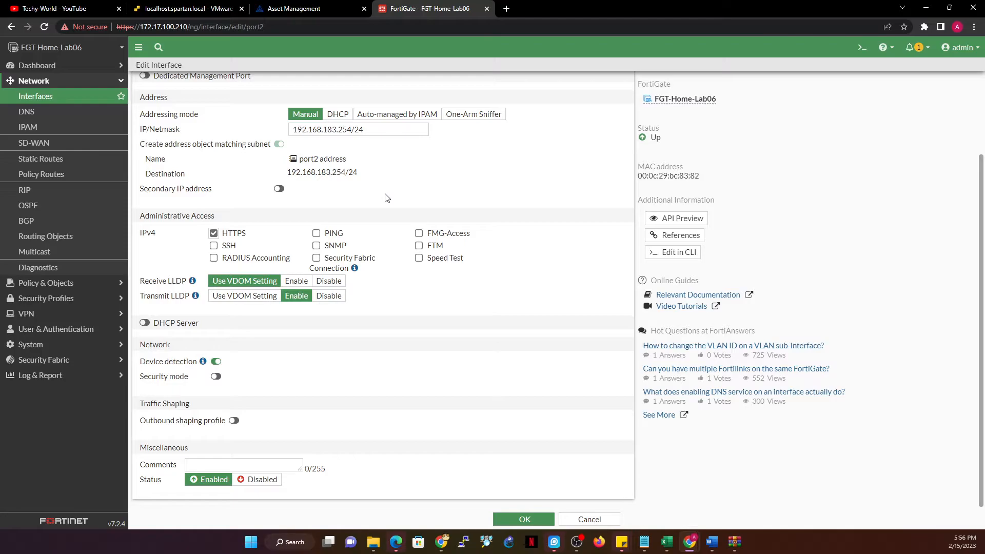
click(224, 248)
click(316, 233)
click(317, 247)
click(145, 323)
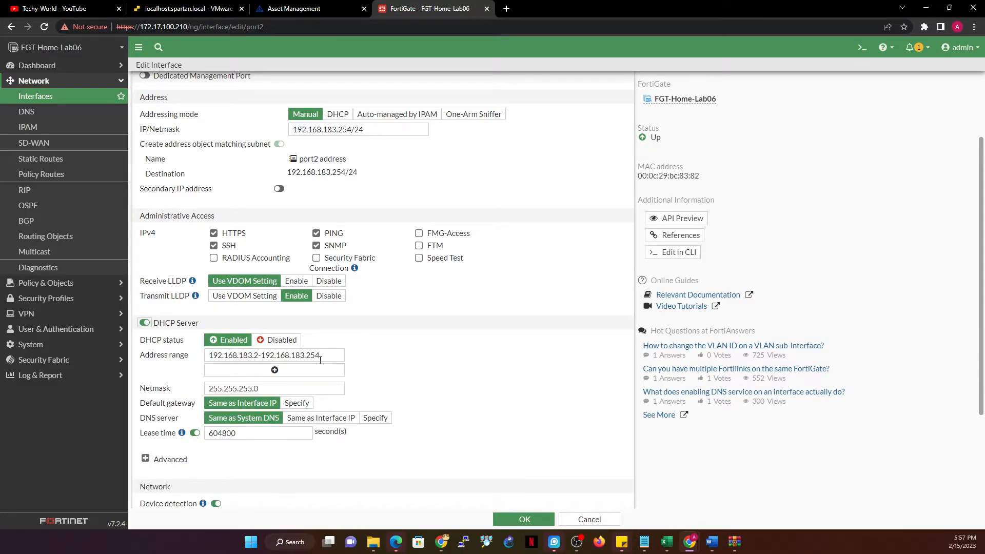
- Draft the first range as .50–.56, trying extra range rows and deleting them again
click(255, 355)
double_click(255, 356)
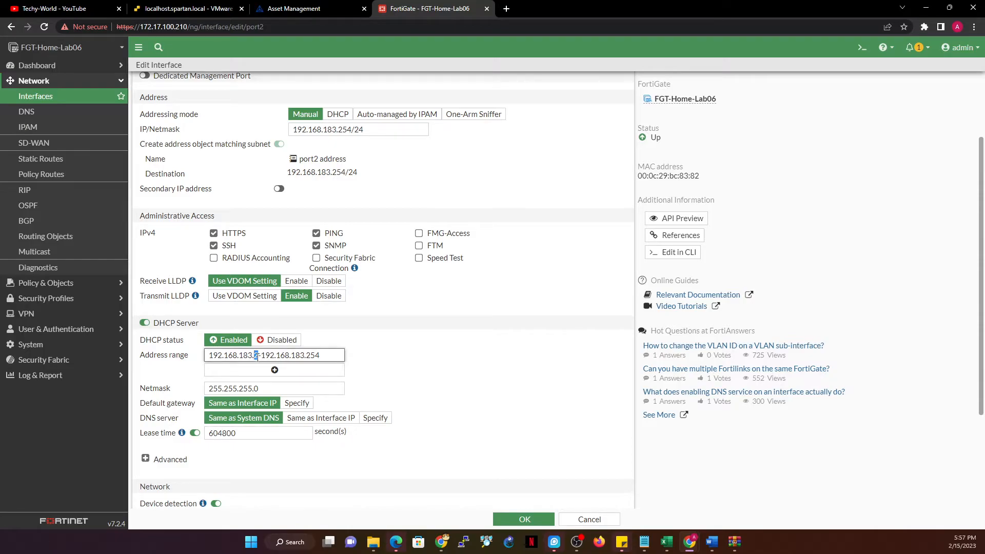
text(50)
double_click(318, 355)
text(56)
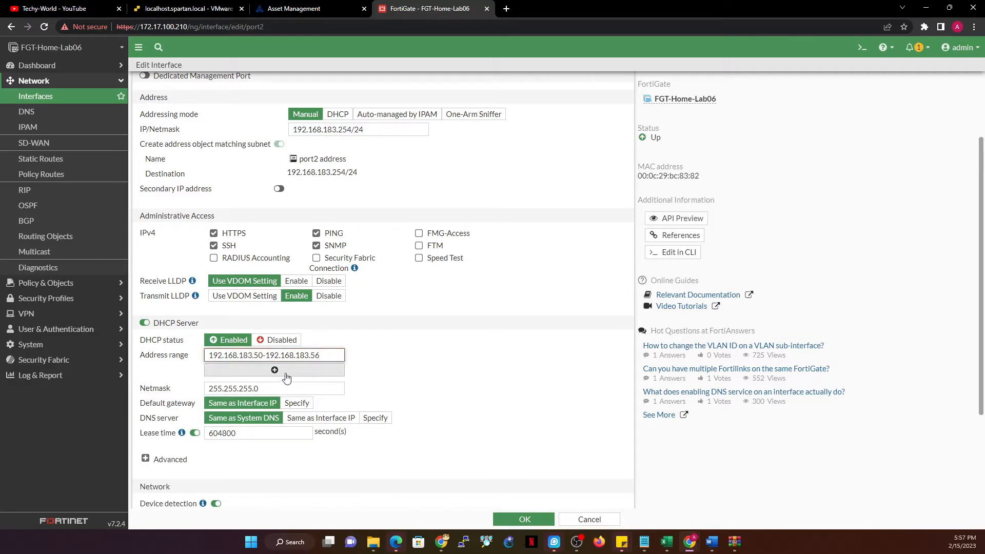
click(275, 370)
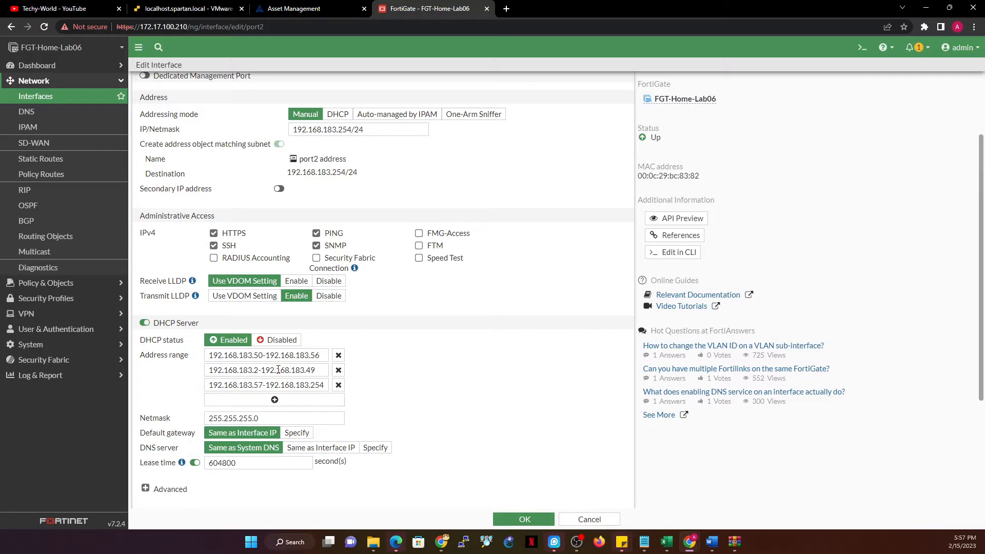
click(338, 385)
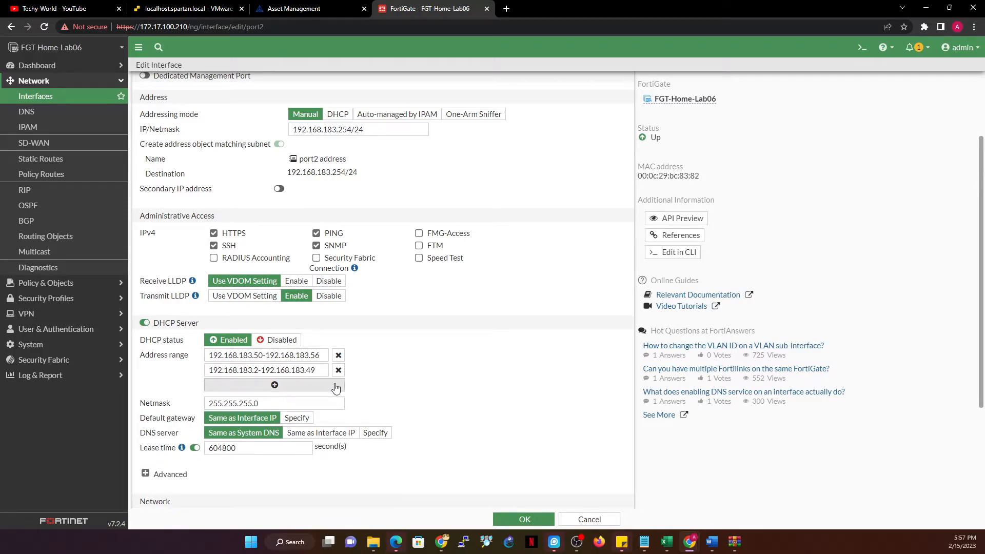
double_click(255, 370)
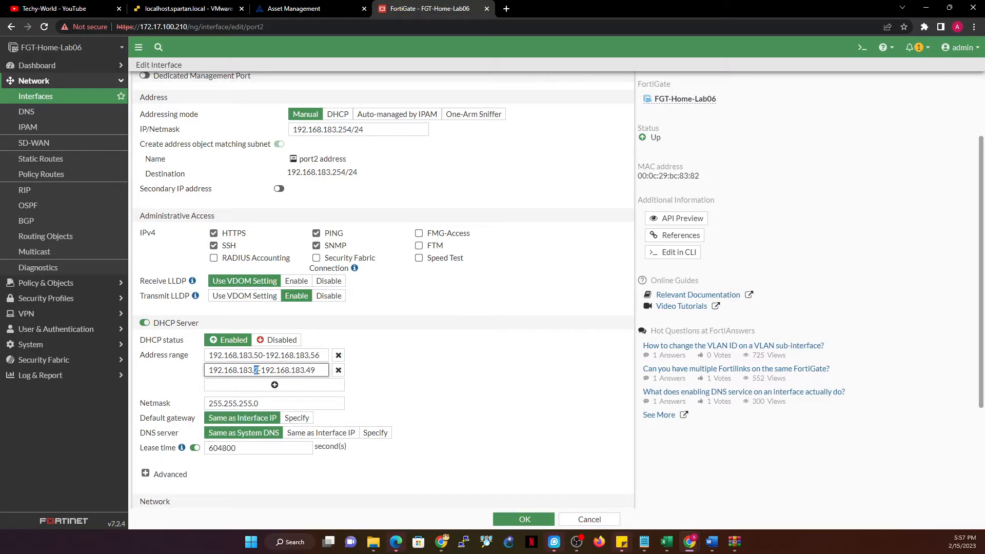
text(75)
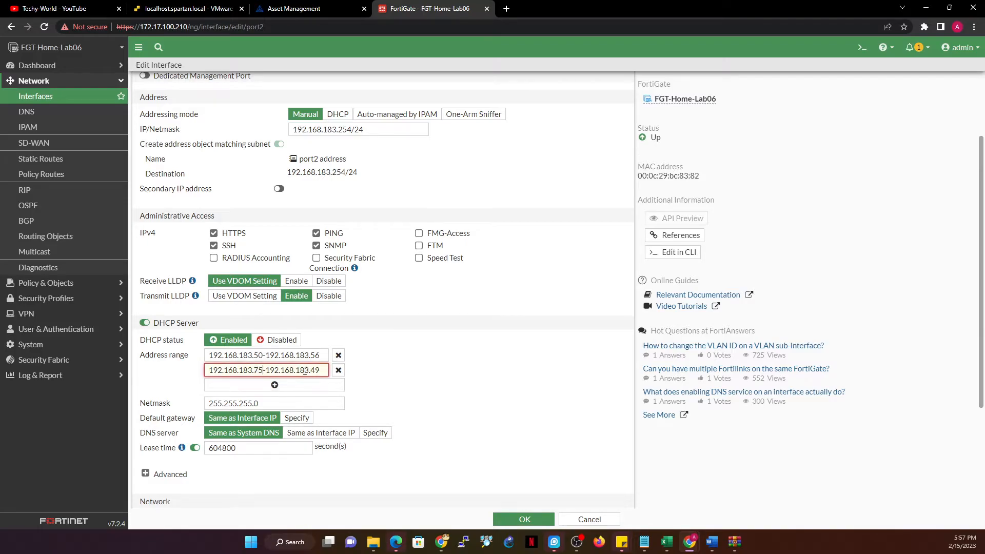
drag(311, 370, 323, 369)
text(100)
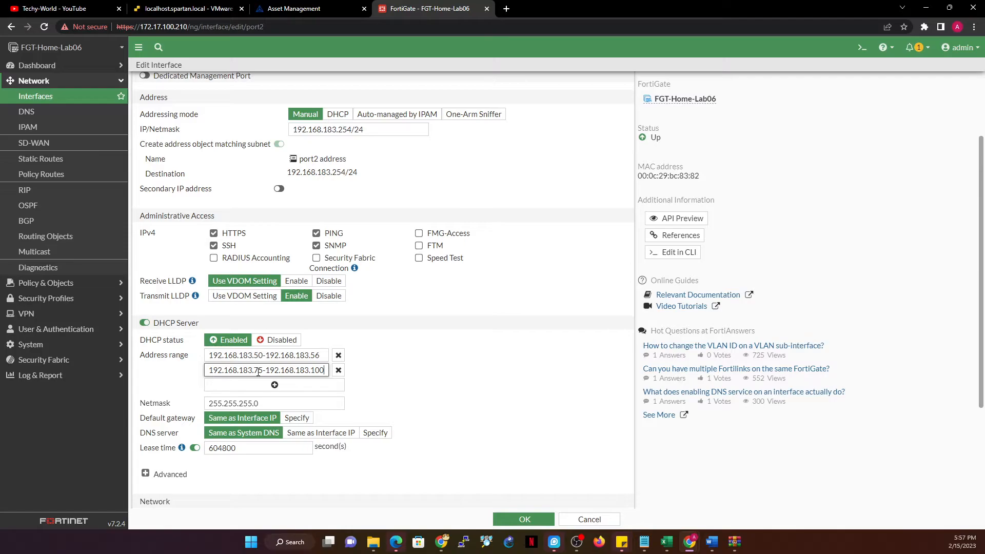
click(338, 370)
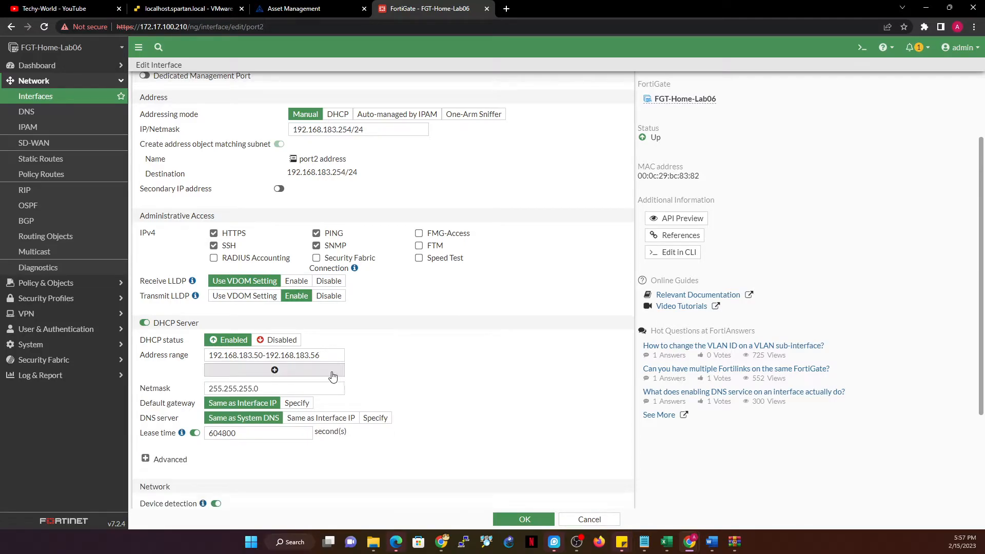
- Set the first address range to 192.168.183.50–192.168.183.99
double_click(258, 355)
text(1)
double_click(319, 354)
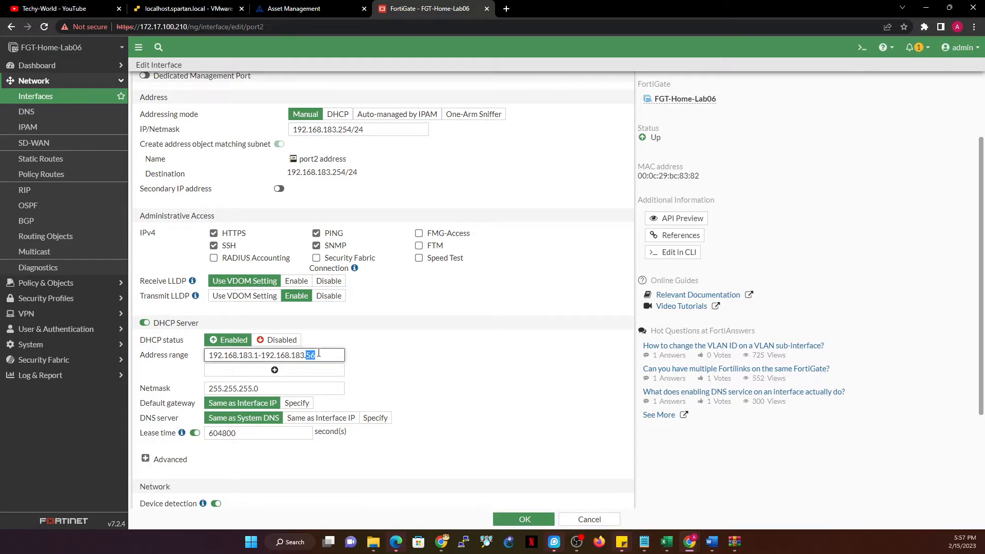
text(253)
double_click(255, 355)
text(50)
drag(310, 356, 328, 355)
click(322, 356)
text(90)
key(BackSpace)
text(99)
- Add a second address range 192.168.183.150–192.168.183.199
click(278, 370)
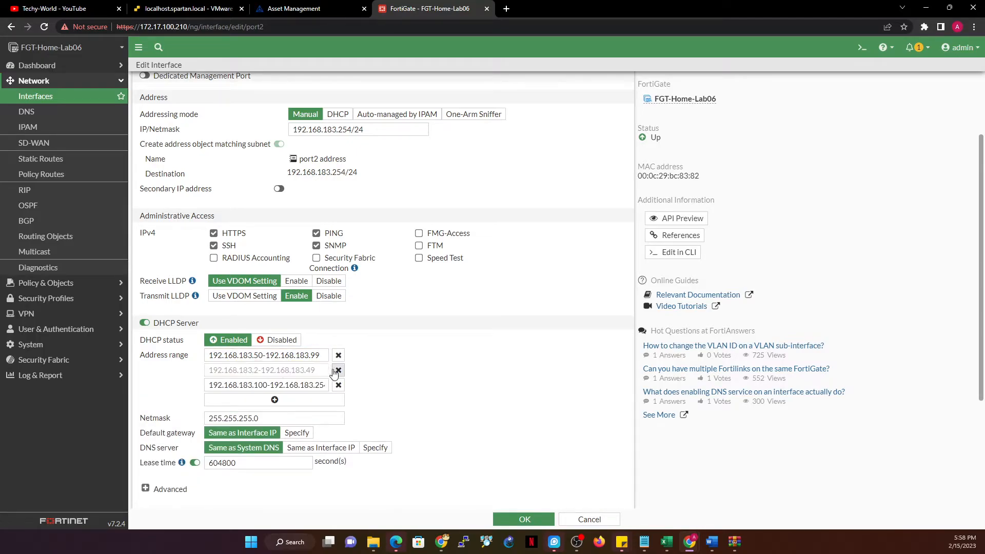
double_click(253, 369)
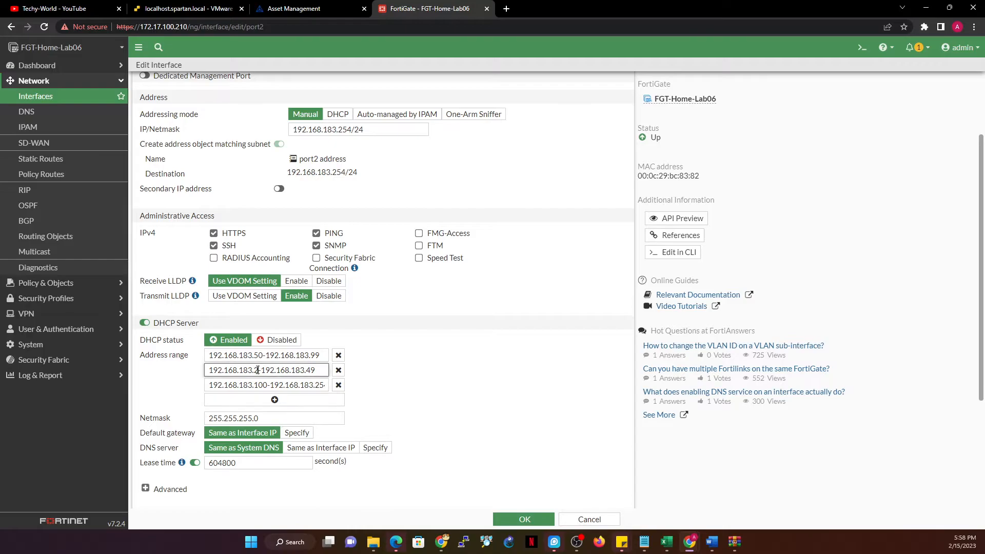
text(150)
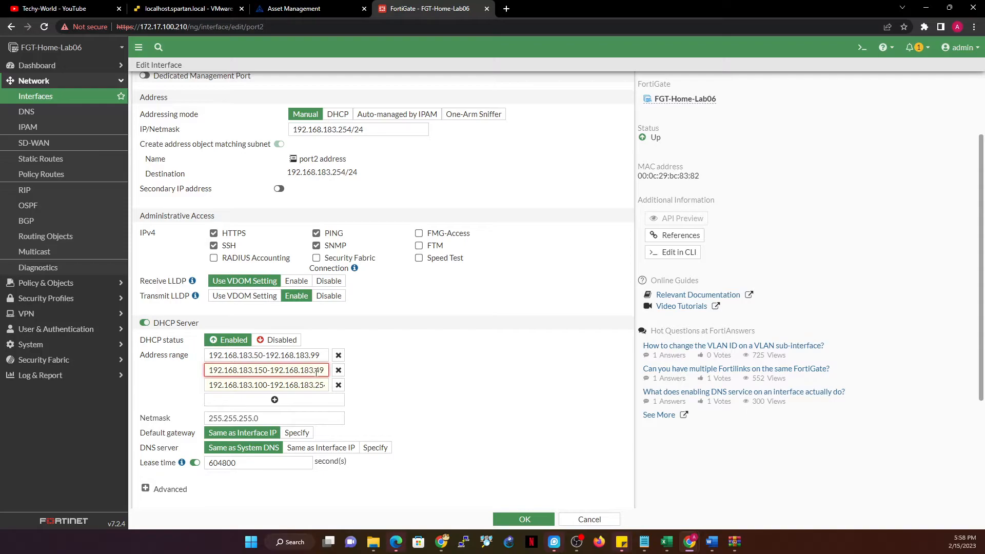
double_click(317, 370)
text(199)
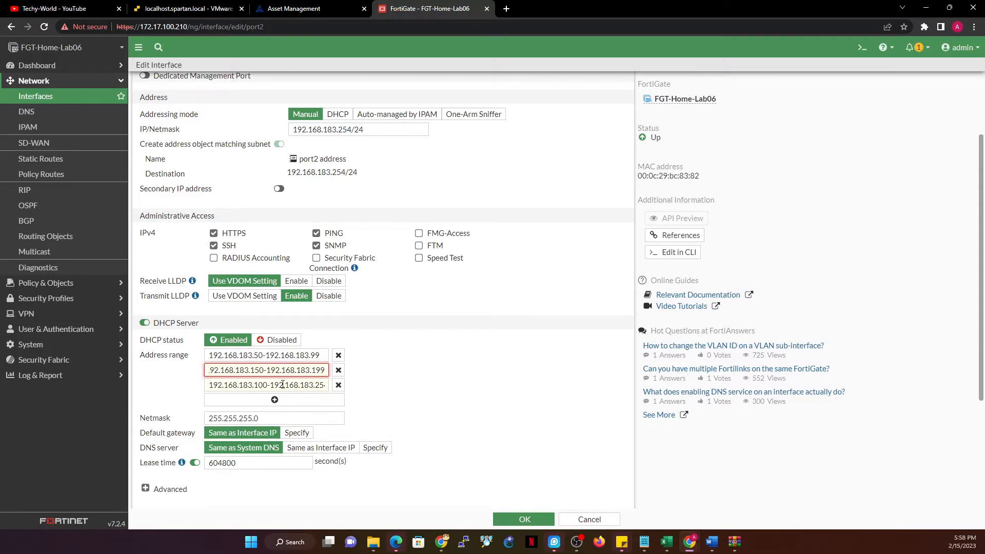
click(258, 384)
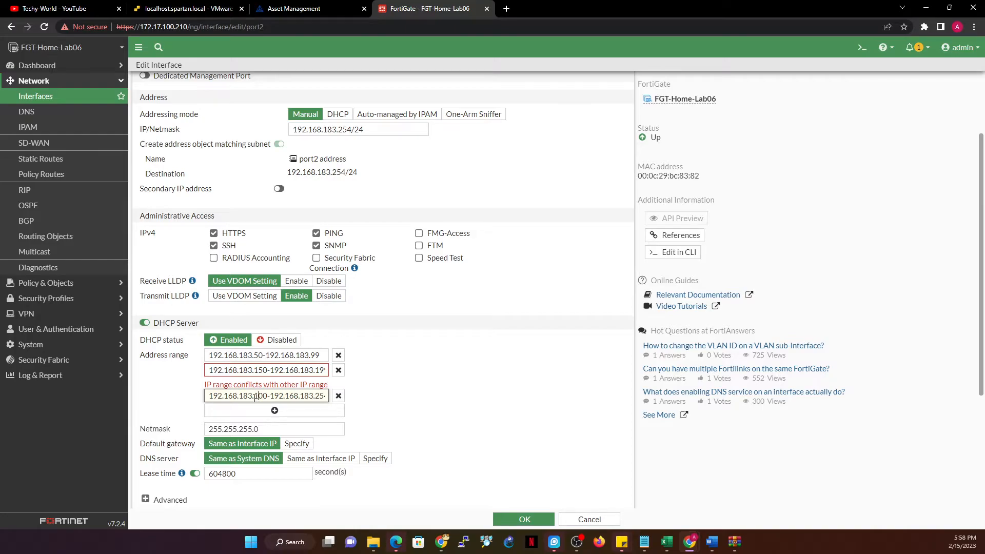
- Set the third address range to 192.168.183.250–192.168.183.253
drag(255, 397, 268, 396)
text(25)
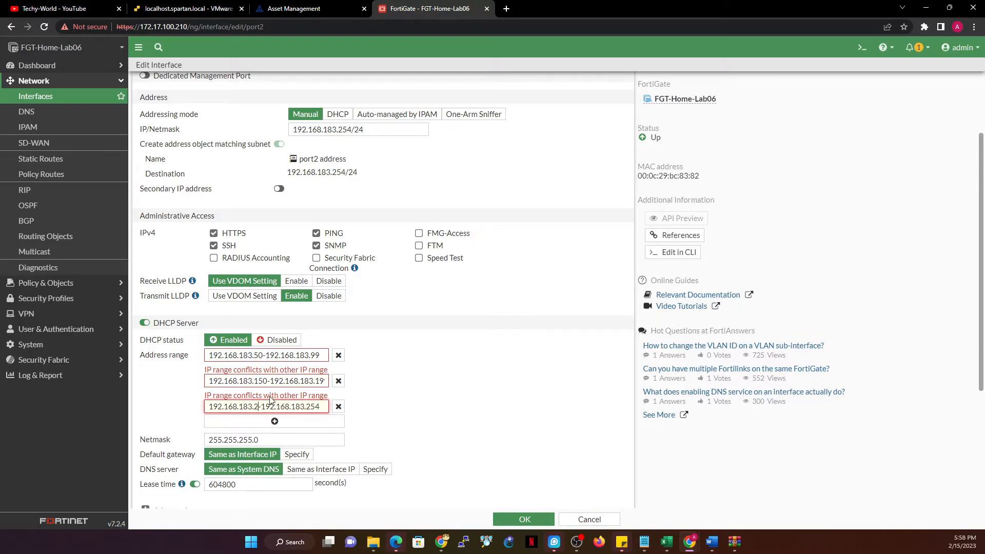
text(0)
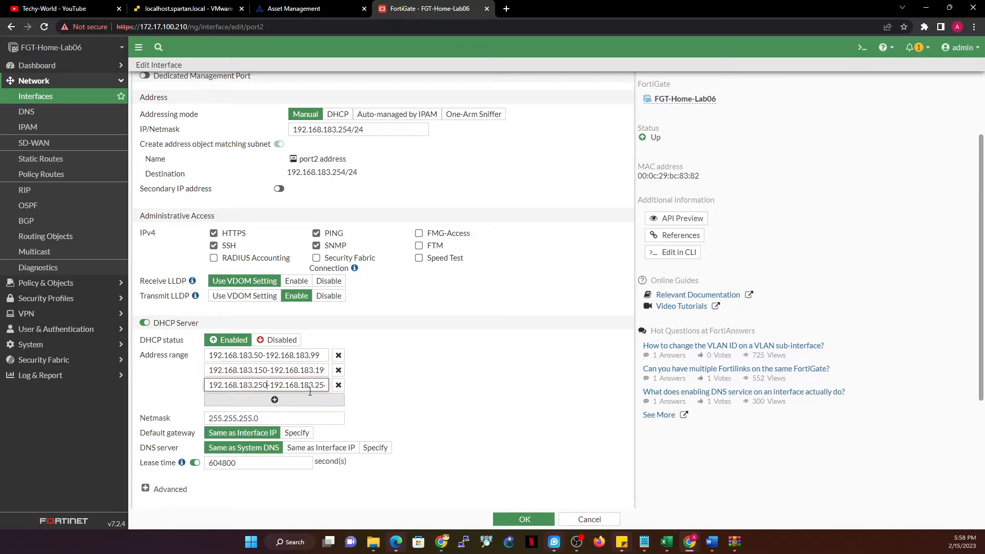
drag(316, 385, 332, 391)
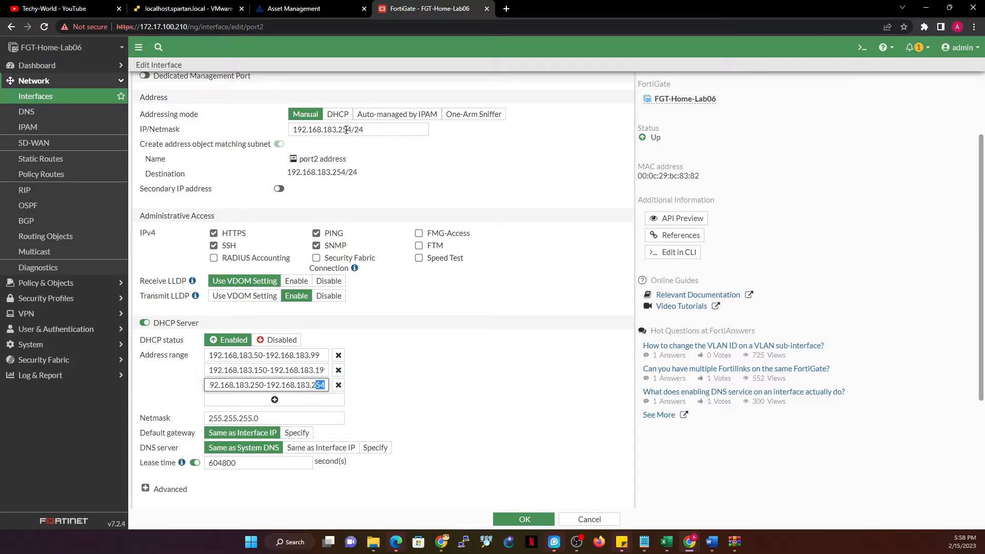
click(326, 385)
key(BackSpace)
text(3)
drag(217, 418, 268, 415)
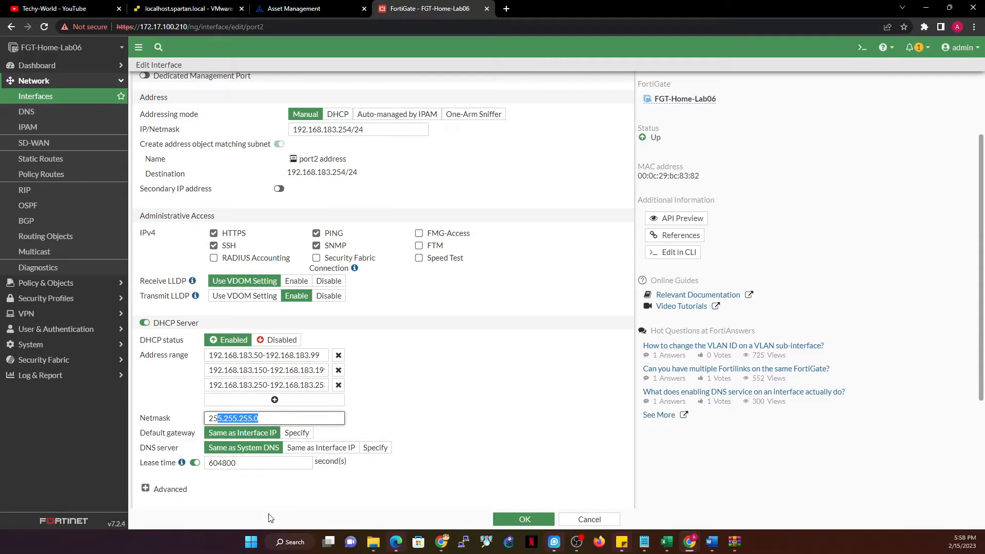
- Specify custom DNS servers 8.8.8.8 and 8.8.4.4 for port2's DHCP server
click(375, 448)
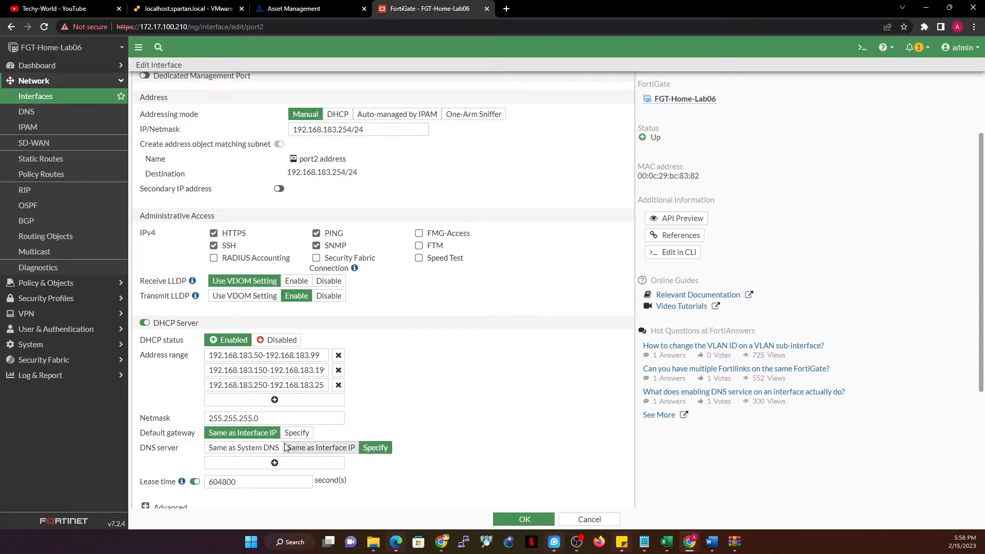
click(274, 463)
click(275, 466)
text(8.8.8.8)
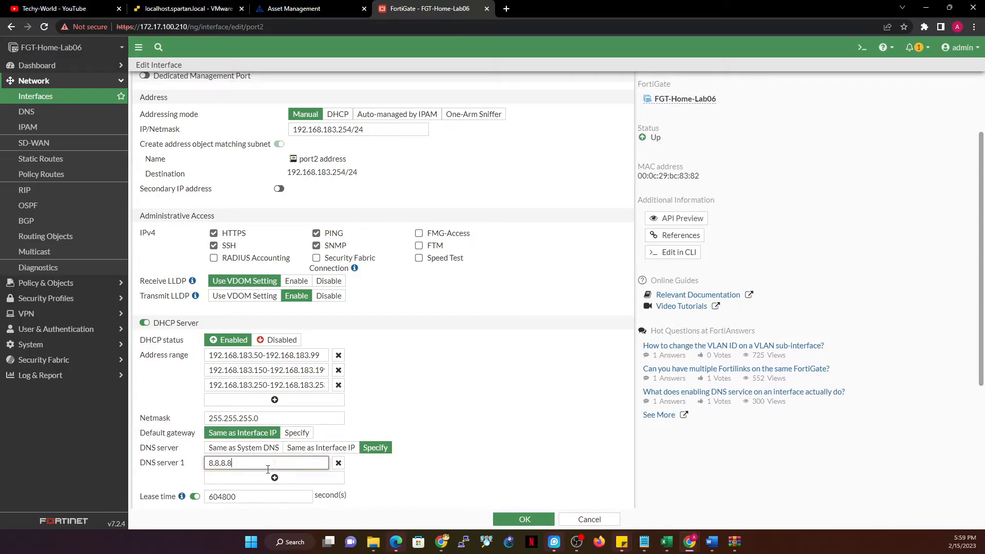
click(275, 477)
click(275, 477)
text(8.8.4.4)
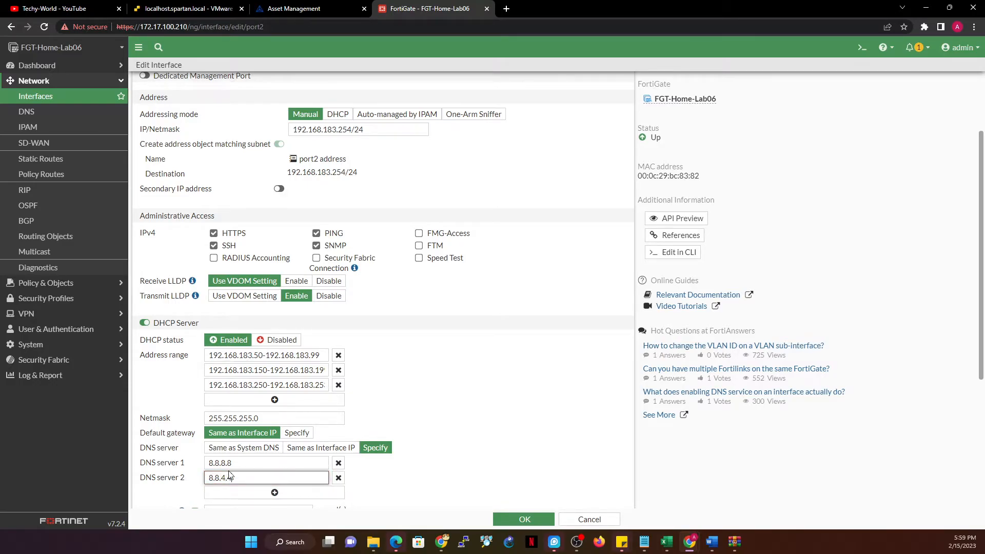
- Replace DNS server 2 with 208.67.222.222 and remove the extra third DNS row
double_click(251, 464)
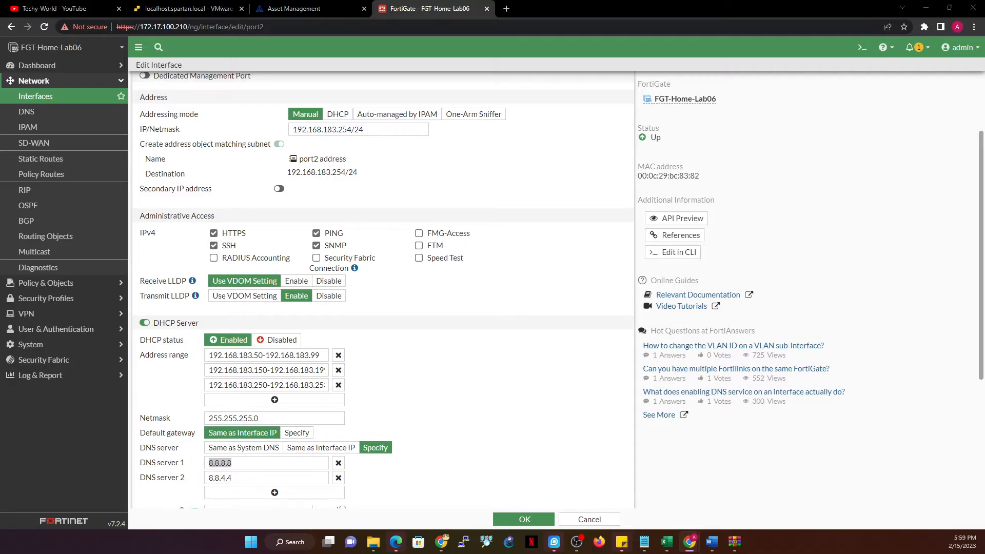
drag(233, 477, 200, 485)
text(208.67.222.222)
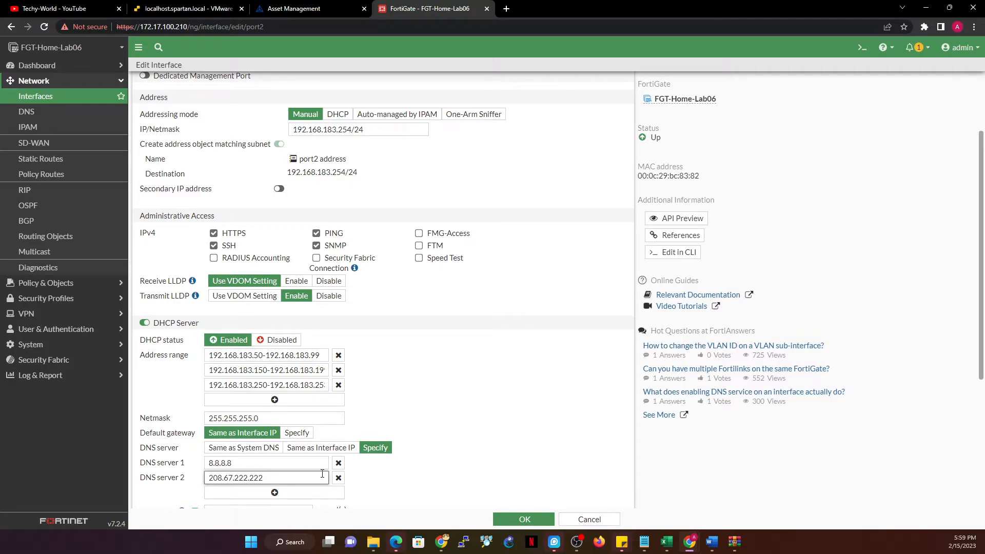
click(275, 493)
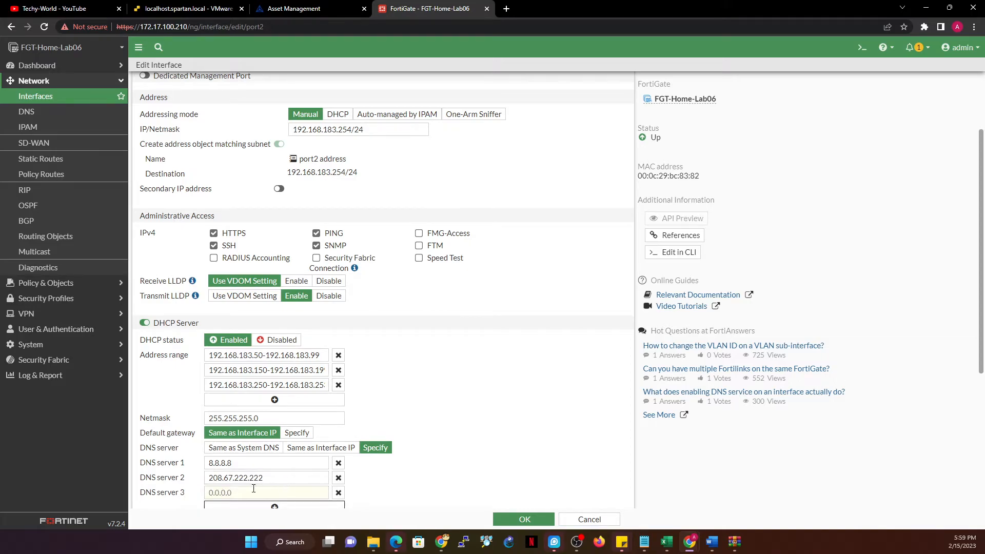
scroll(253, 489, down, 5)
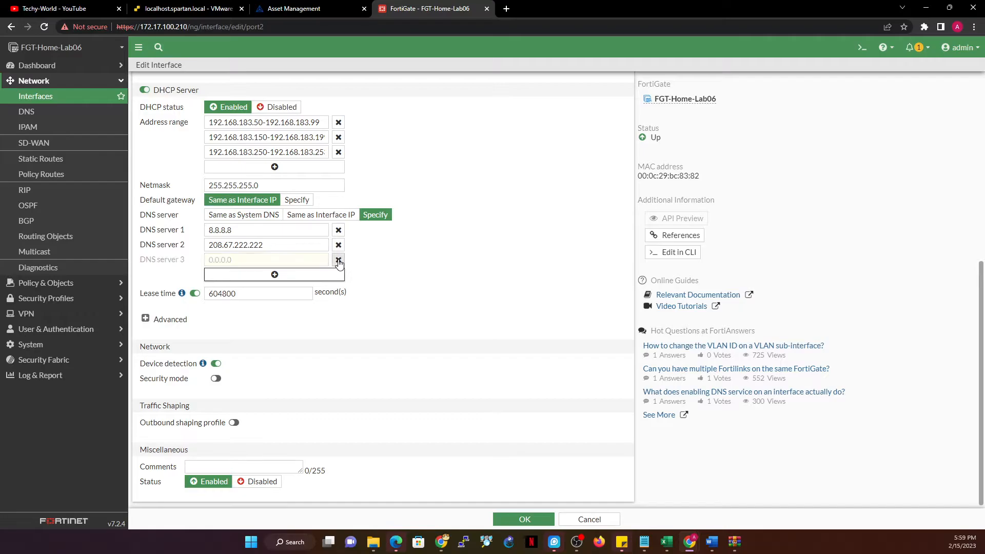
click(338, 261)
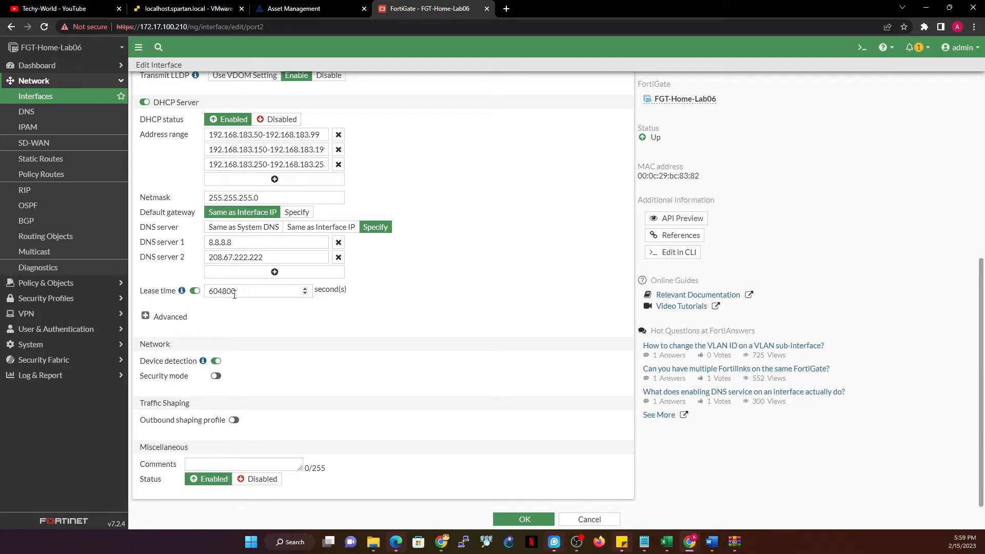
- Set the DHCP lease time to 86400 seconds, leaving Advanced security mode off
drag(248, 292, 205, 292)
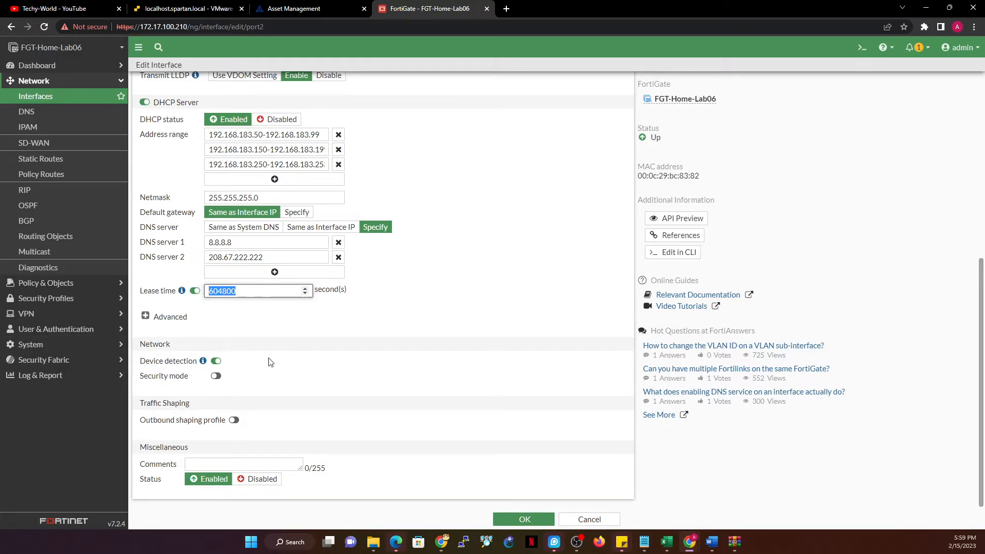
text(86400)
click(145, 316)
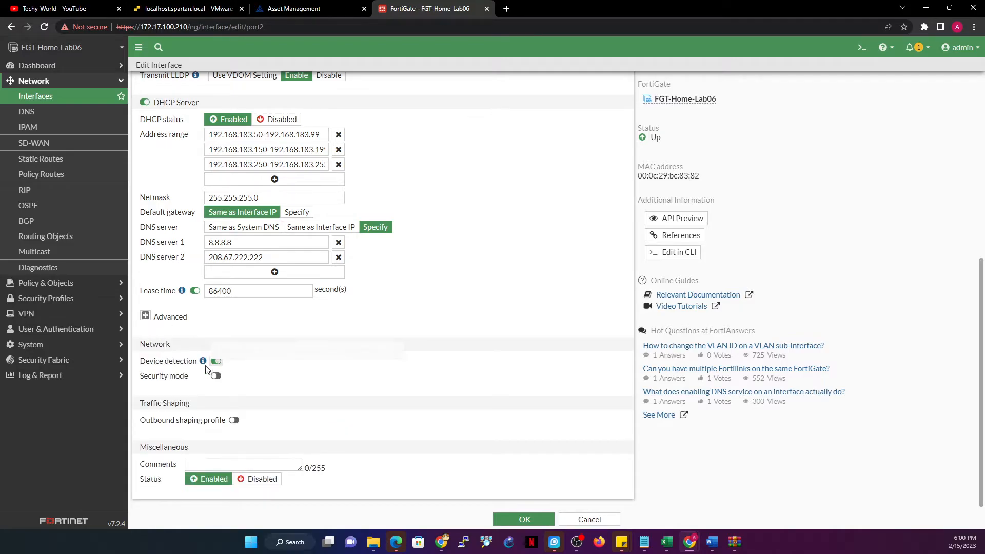
click(215, 376)
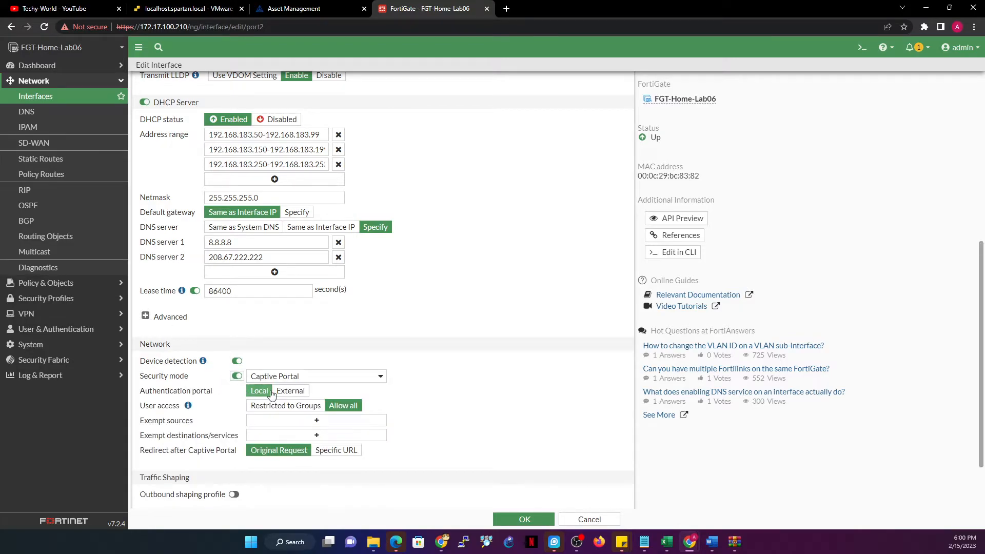
click(236, 376)
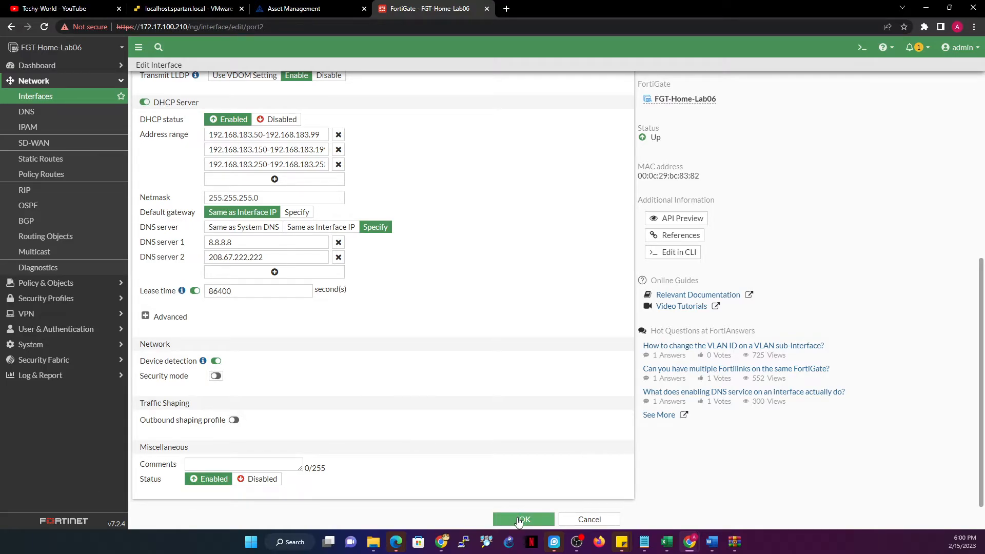
scroll(366, 144, up, 4)
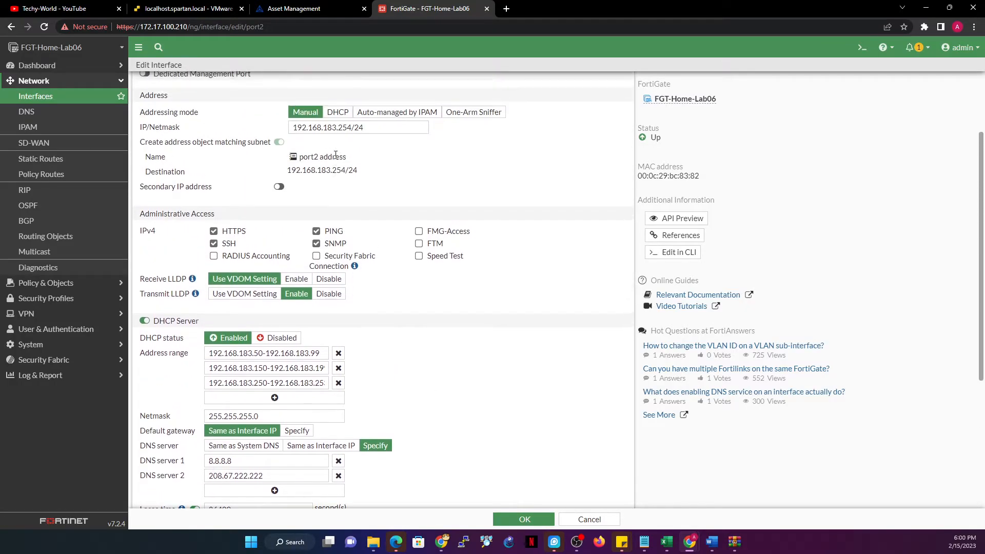
drag(352, 129, 288, 133)
key(ctrl+c)
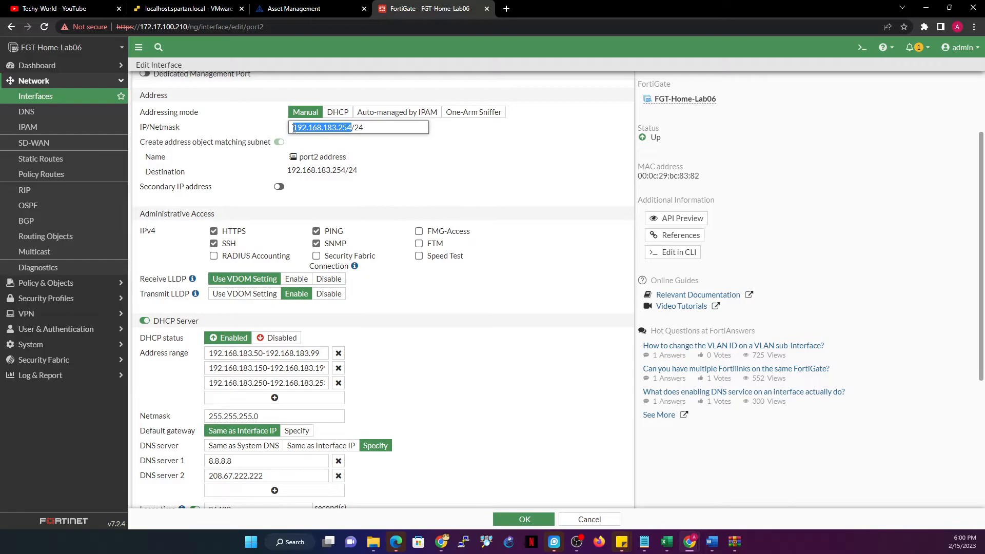
click(507, 9)
text(https:/)
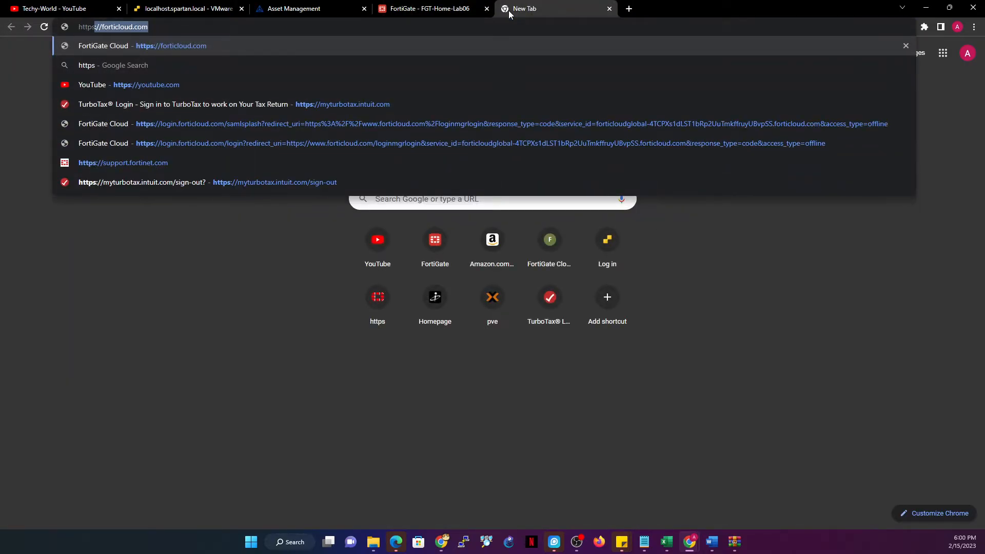
text(/)
key(ctrl+v)
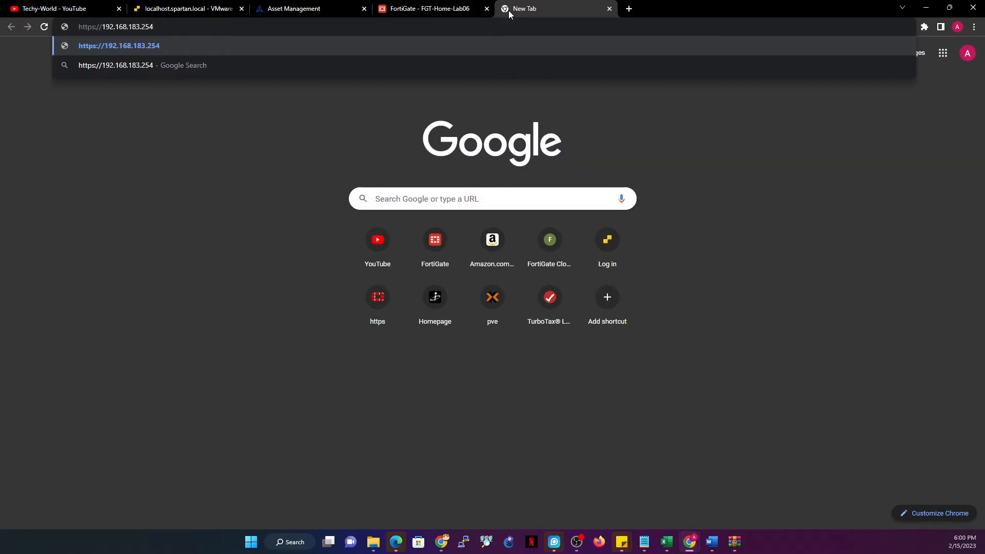
key(Return)
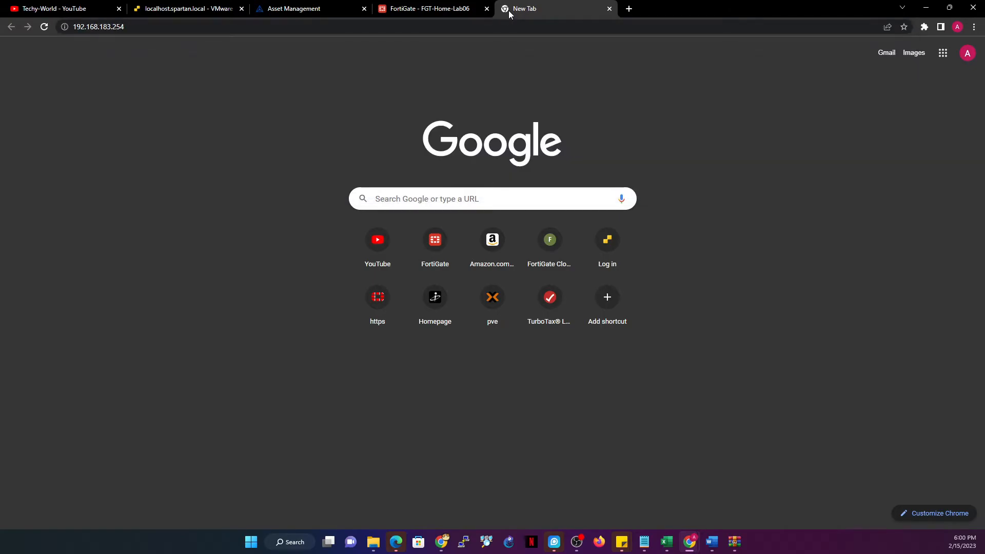
- Remove HTTPS access from port2, save it, and retry the 192.168.183.254 tab
click(421, 9)
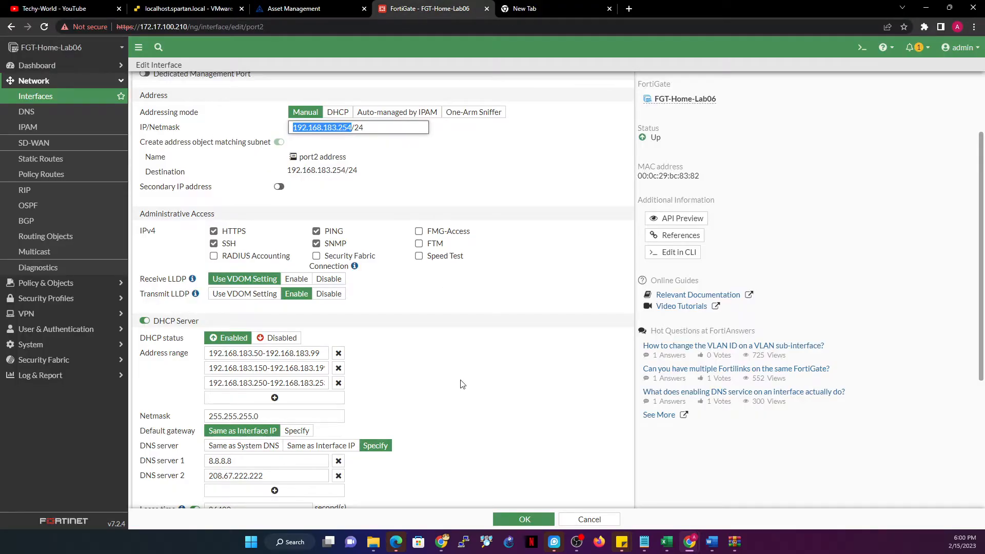
click(213, 231)
click(522, 519)
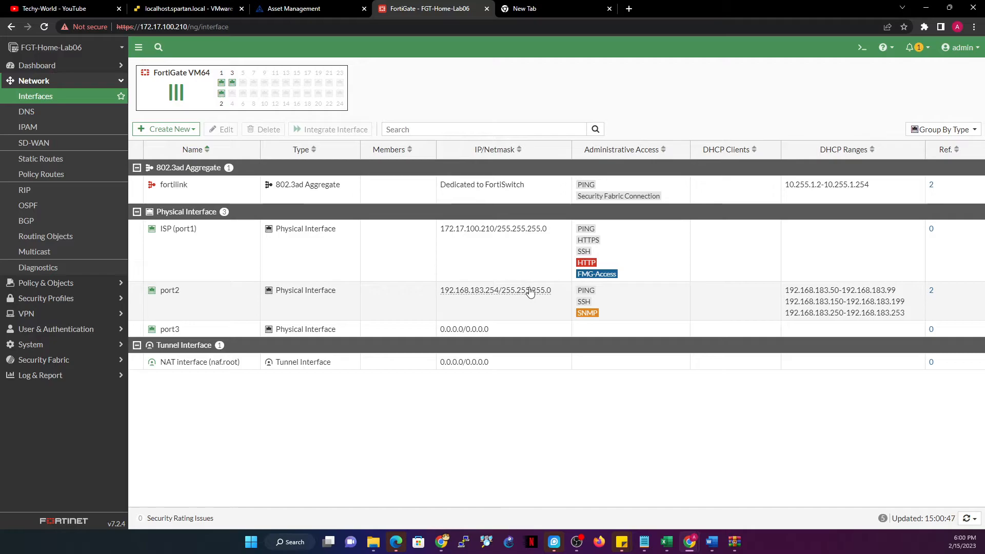
click(545, 3)
click(190, 25)
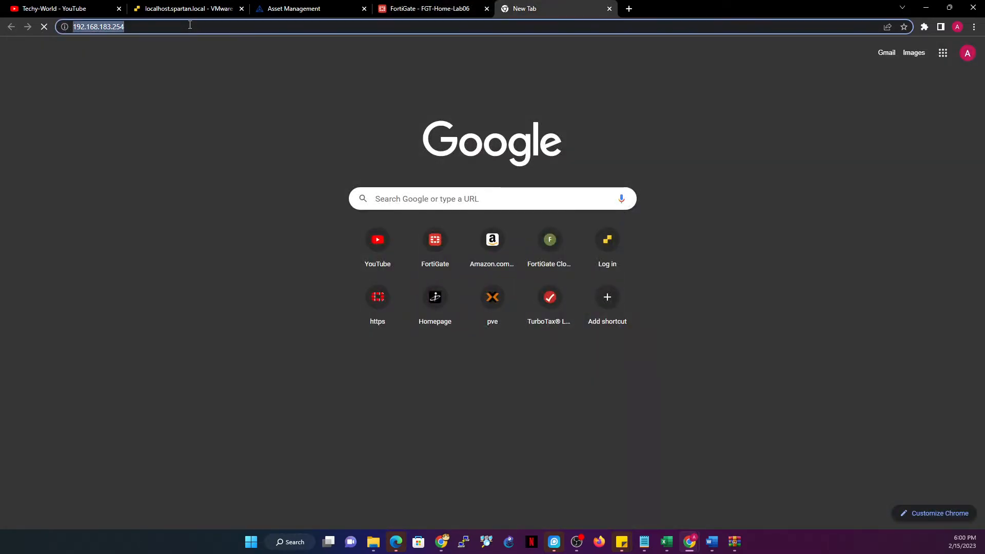
key(Return)
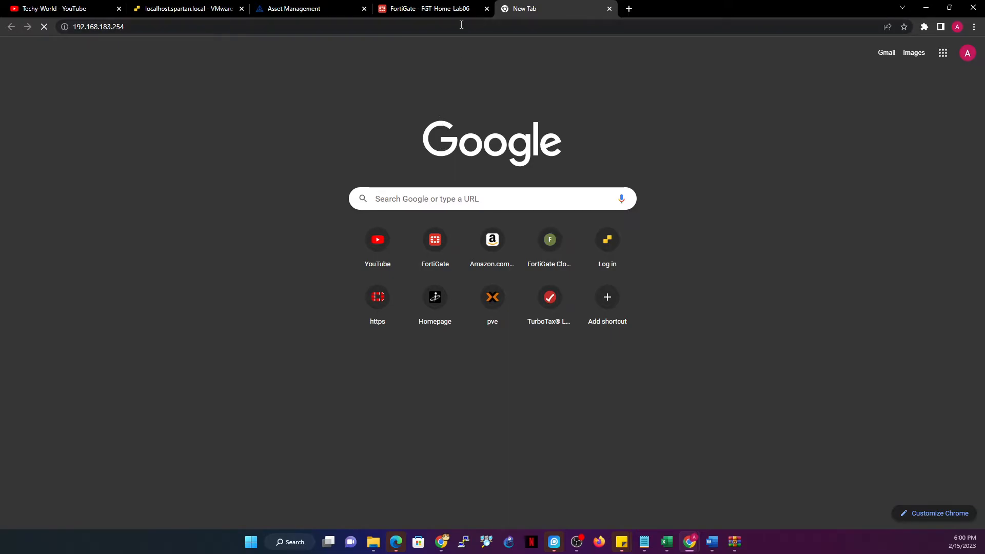
- Re-check HTTPS administrative access on port2 from the Interfaces list and save it
click(439, 6)
click(549, 9)
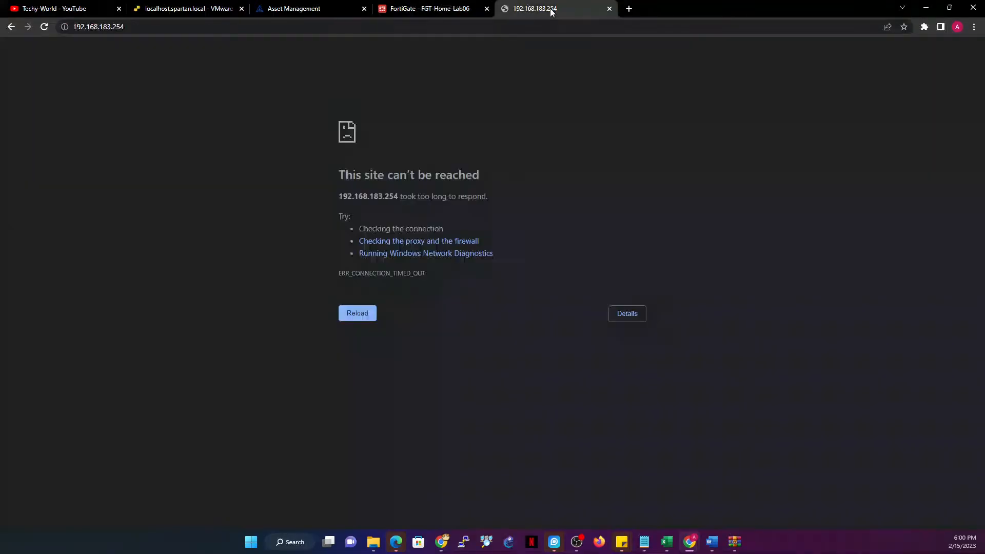
click(429, 12)
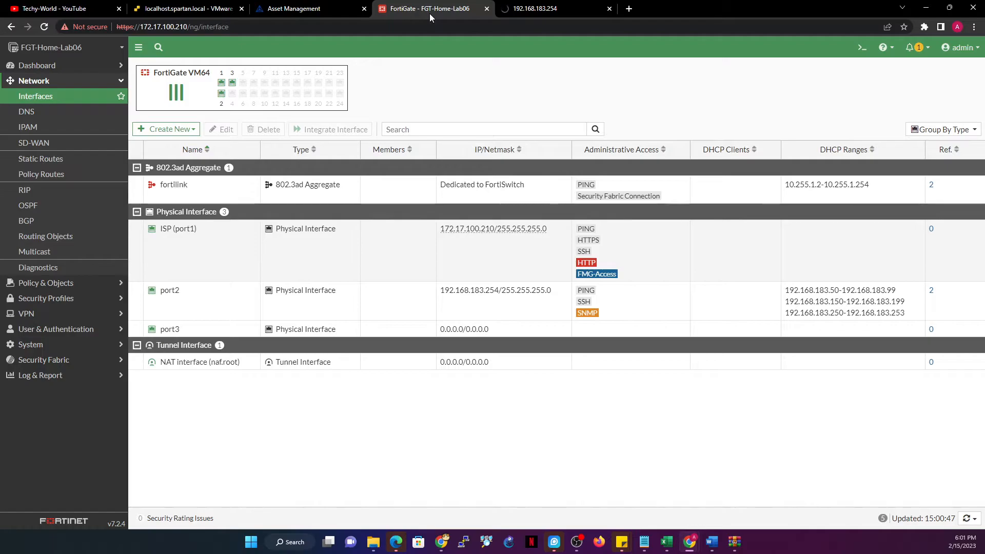
click(174, 296)
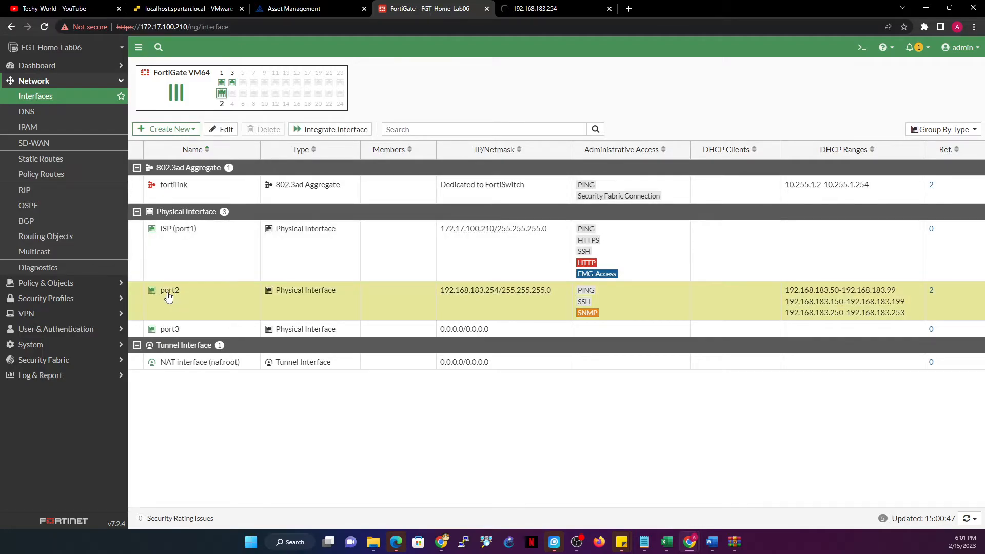
double_click(168, 297)
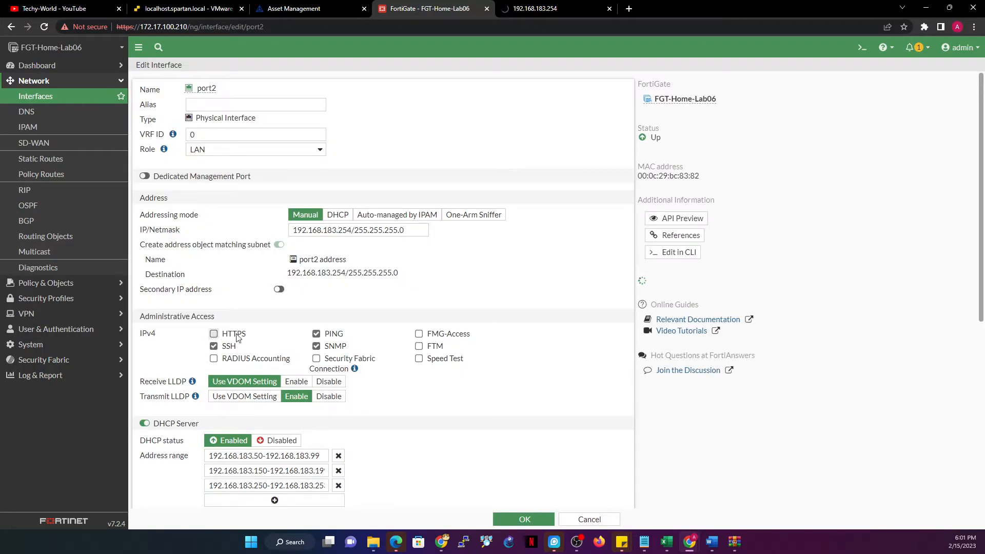
click(224, 338)
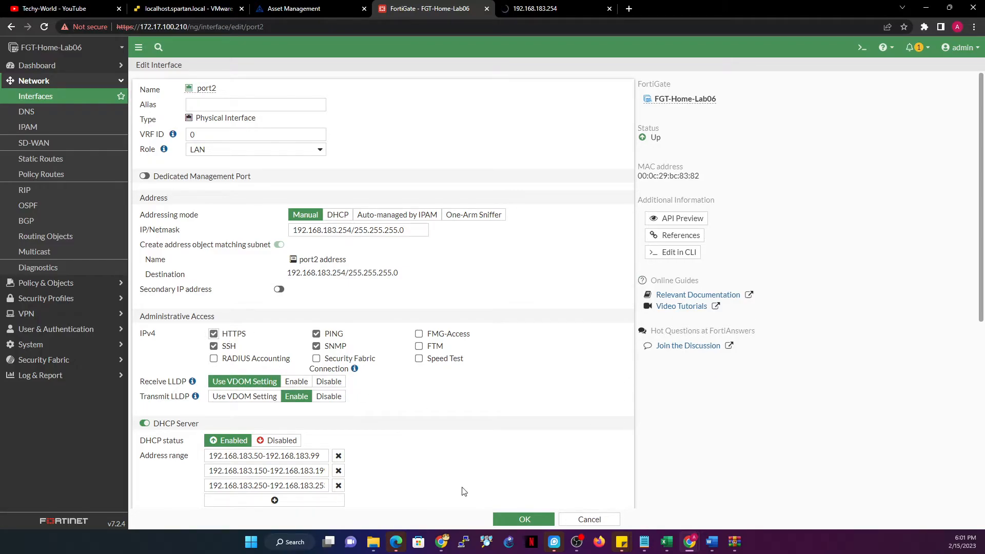
click(524, 519)
click(560, 8)
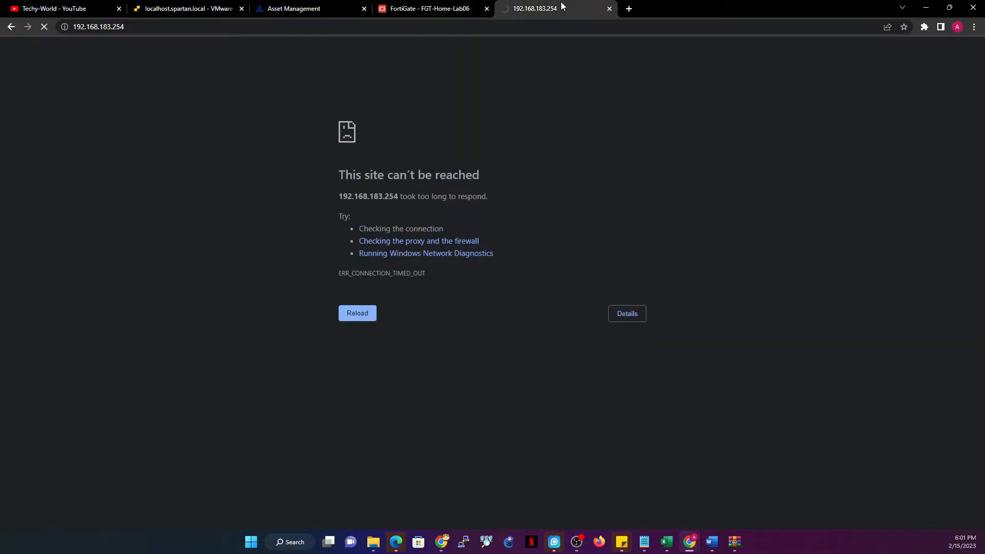
click(216, 26)
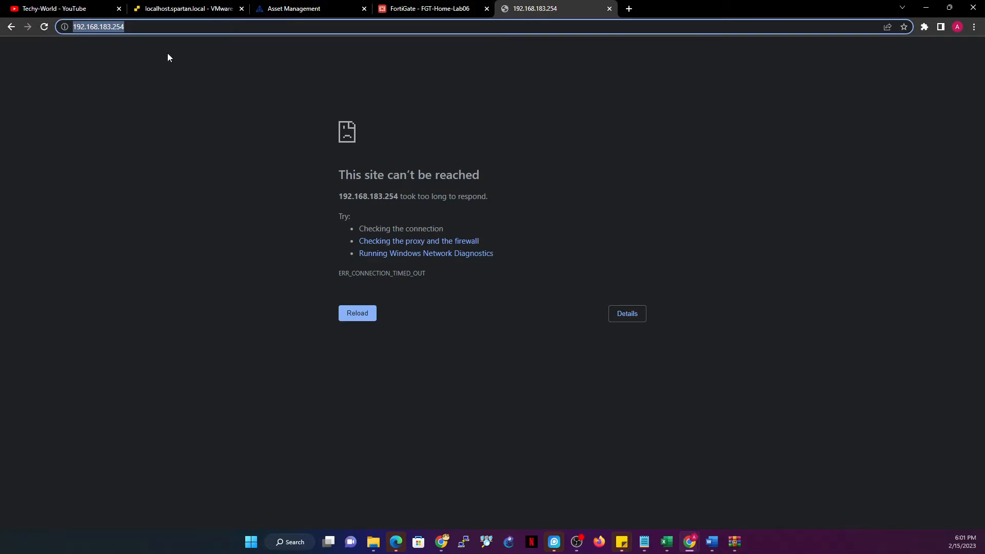
key(Return)
click(142, 30)
key(Return)
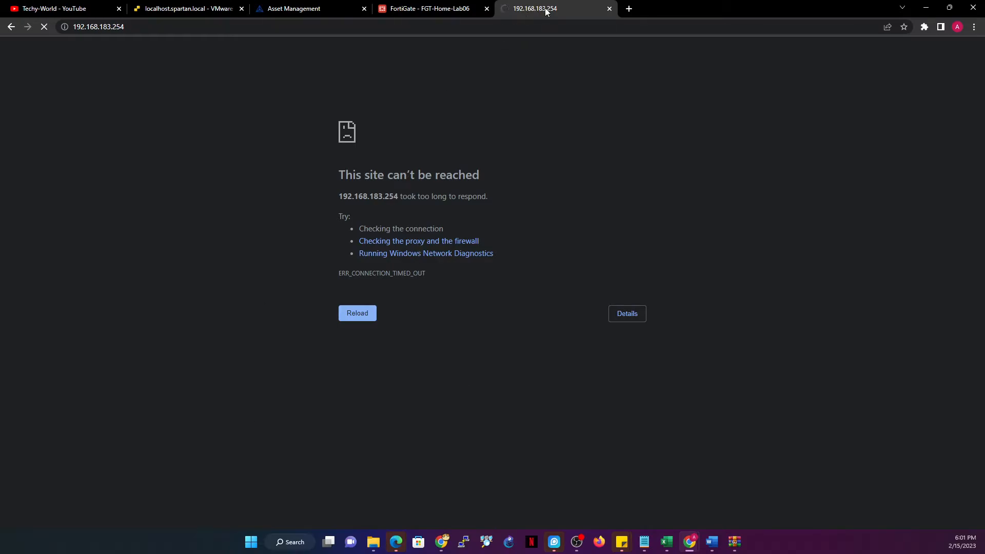
- Open Static Routes and run 'exec ping google.com' in the CLI Console, getting no replies
click(415, 9)
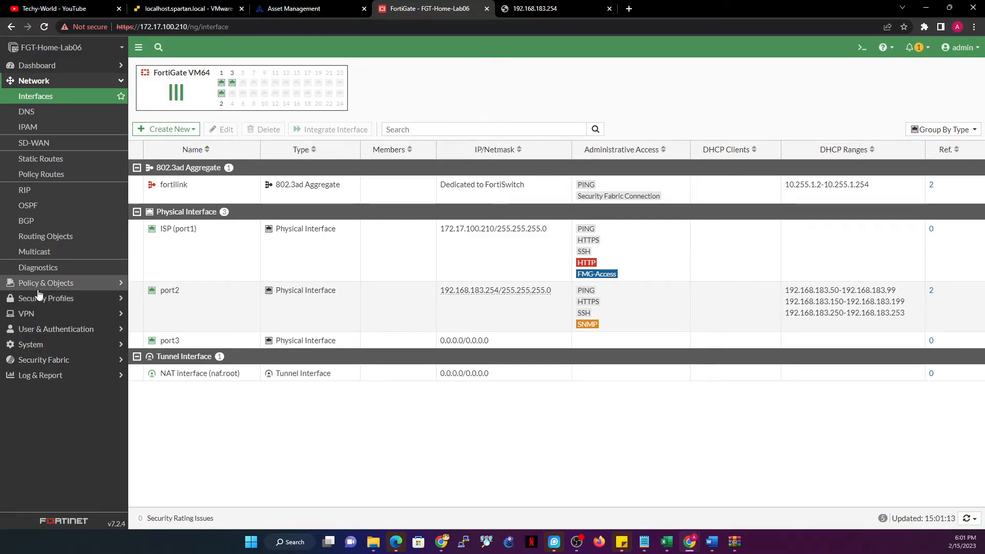
click(36, 160)
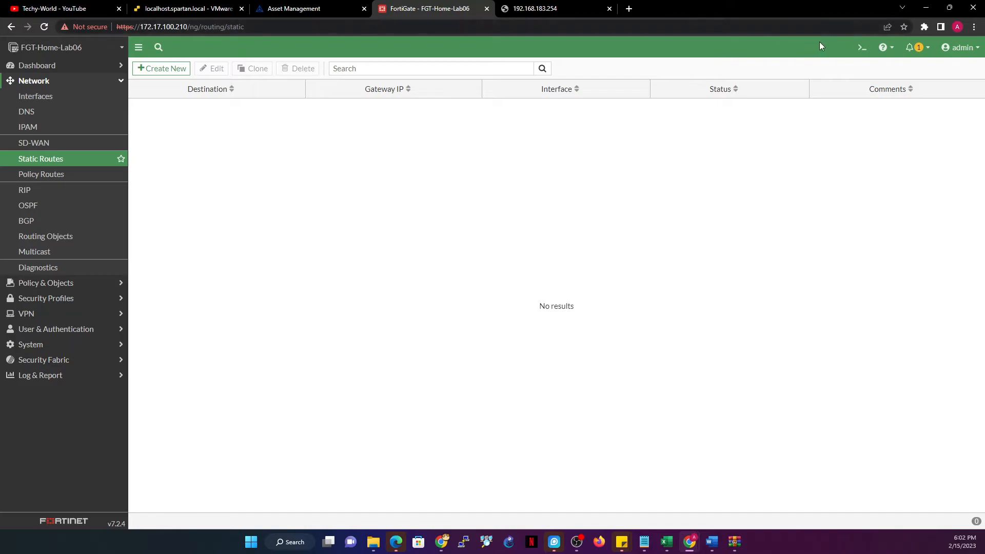
click(862, 47)
text(ping google.c)
text(om)
key(Return)
key(Up)
key(Home)
text(exec)
key(Return)
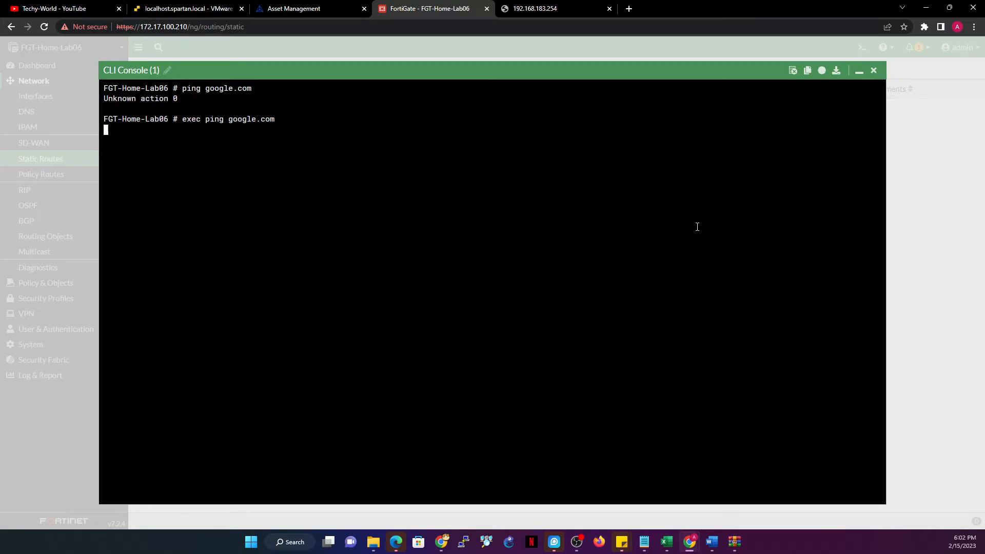
click(859, 73)
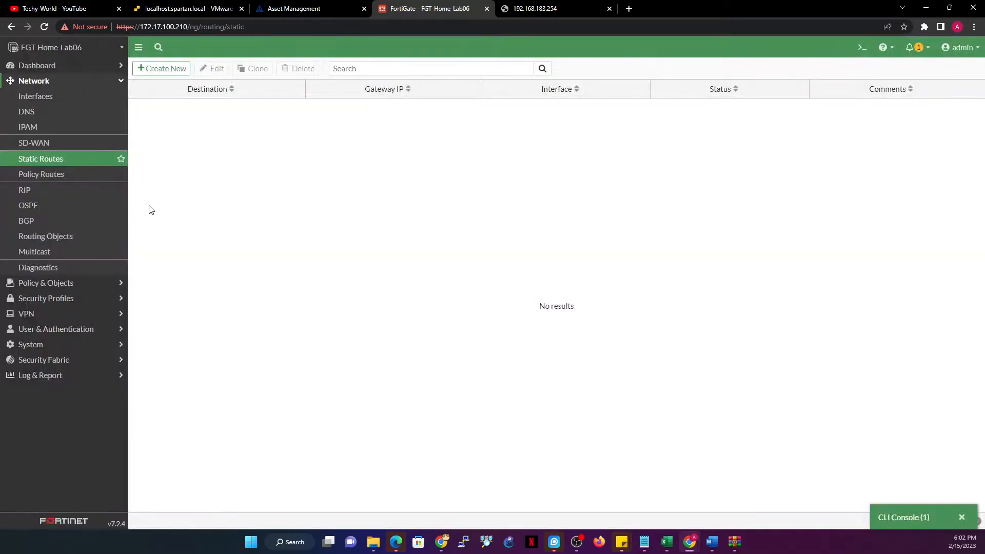
- Create a static route 0.0.0.0/0.0.0.0 via gateway 172.17.100.1 on ISP (port1)
click(153, 72)
click(326, 102)
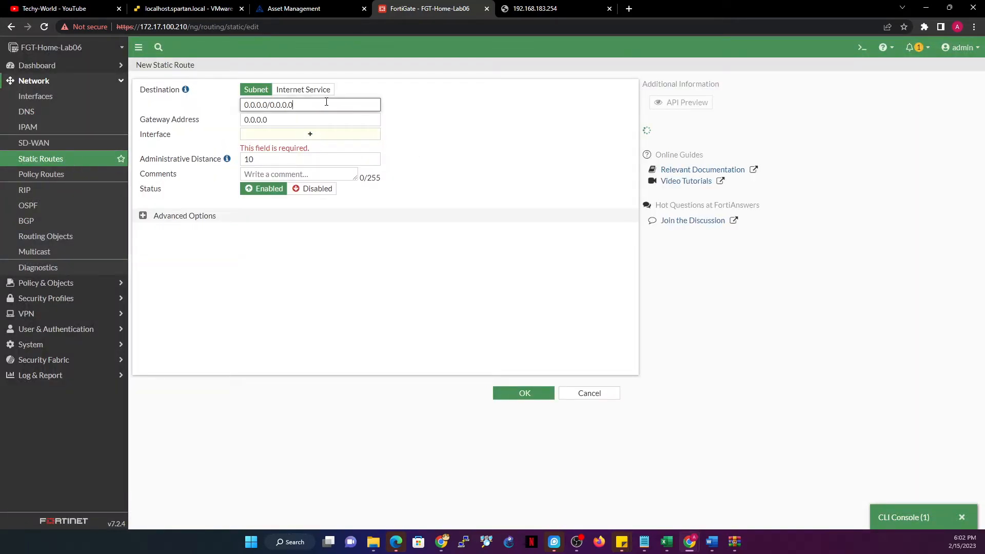
drag(327, 101, 139, 88)
drag(308, 119, 193, 121)
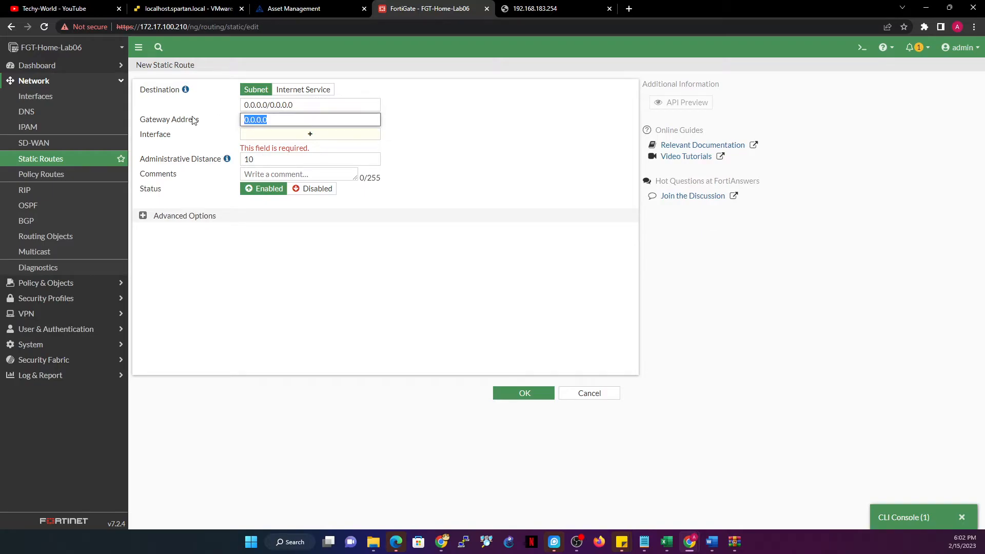
text(172.1)
click(314, 135)
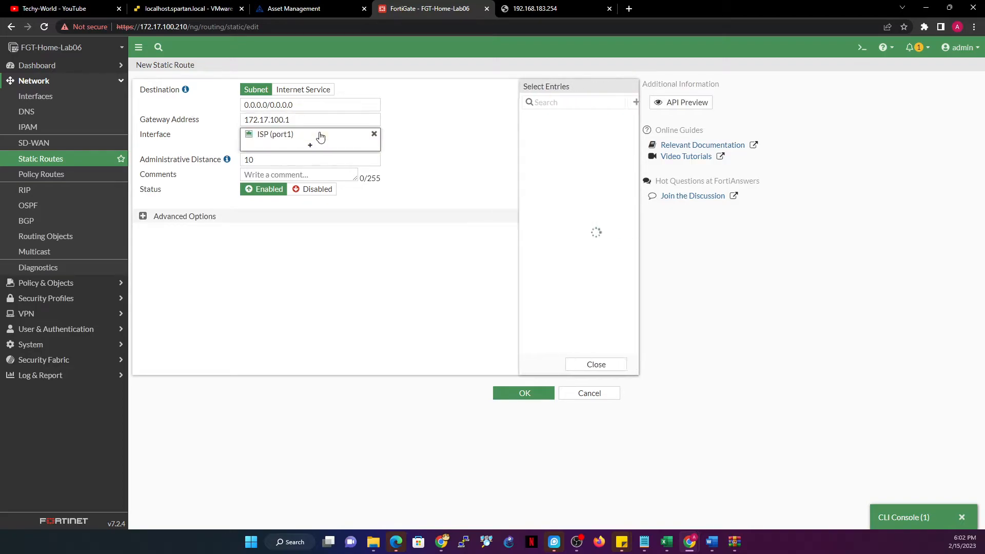
mouse_move(260, 138)
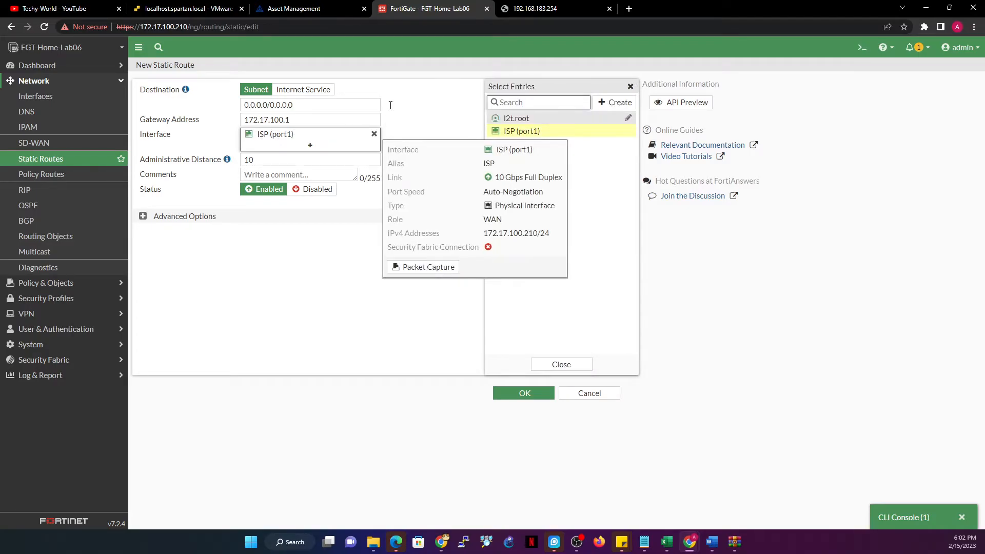
click(407, 106)
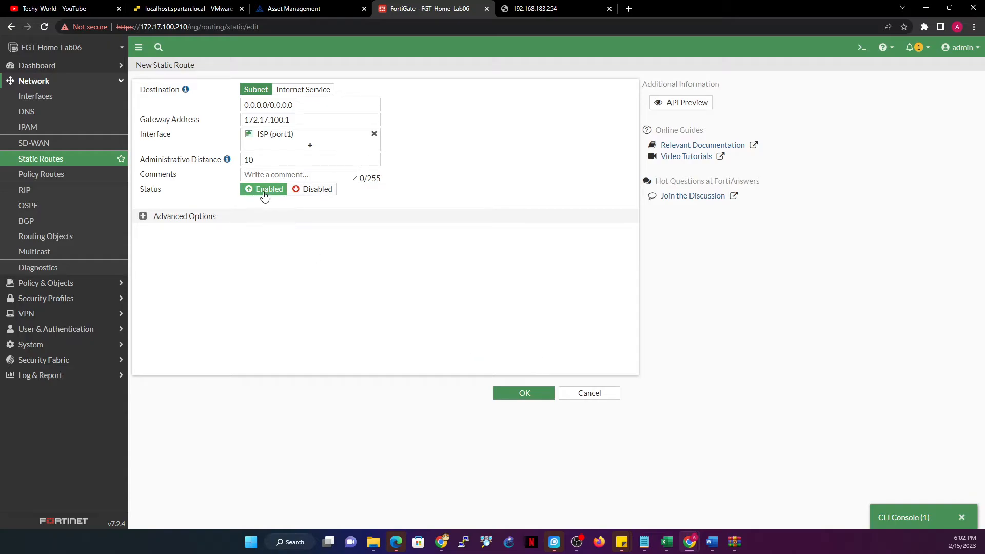
click(525, 393)
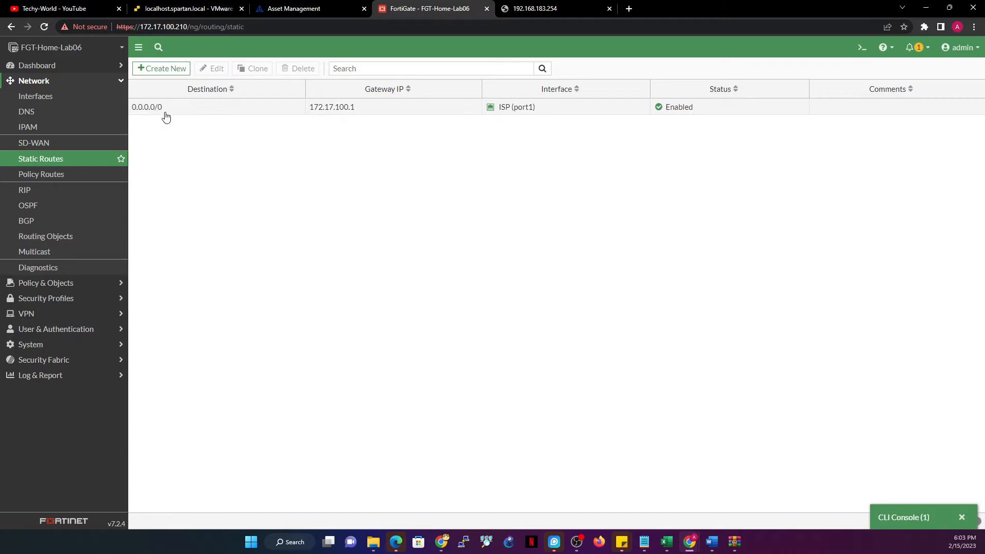
- Run 'exec ping google.com' twice from the CLI Console with the route enabled
click(918, 517)
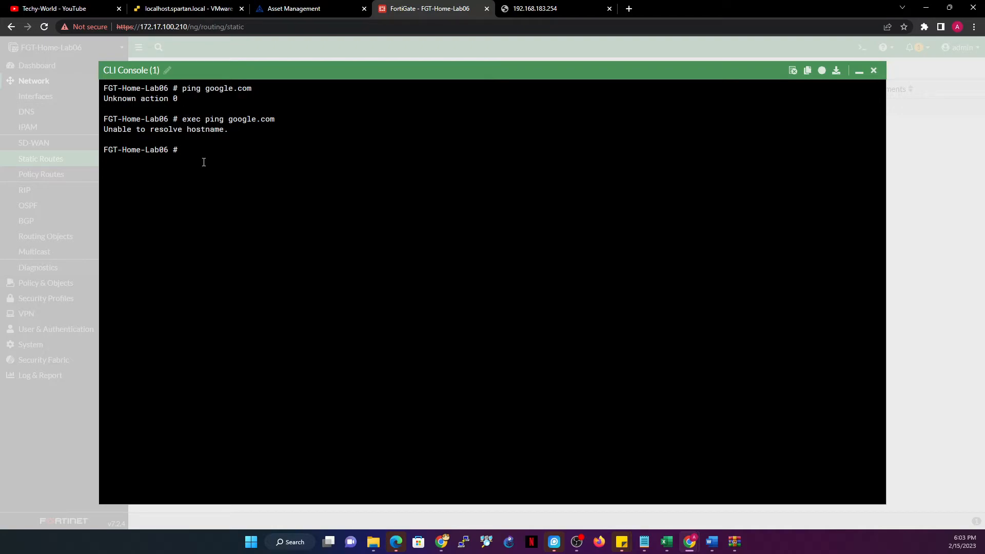
key(Up)
key(Return)
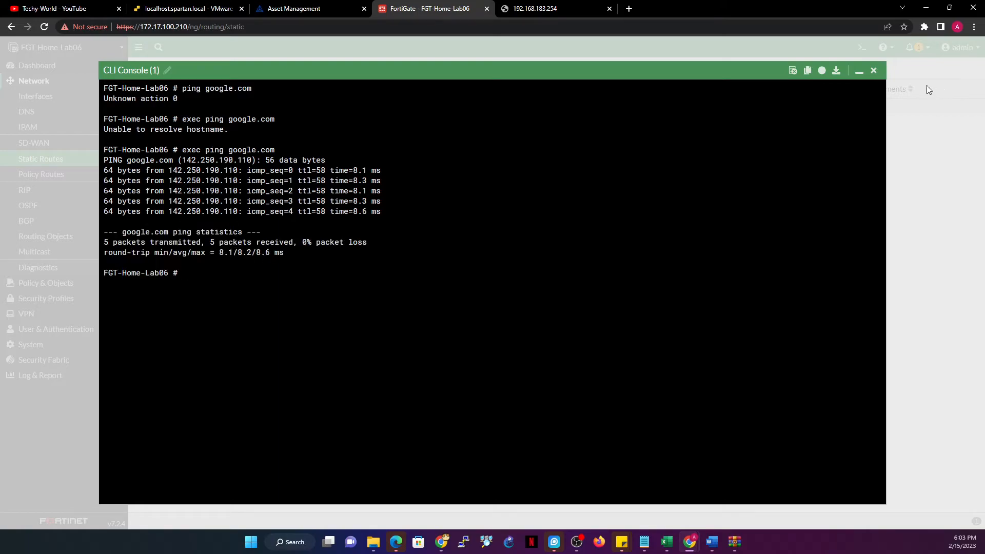
key(Up)
key(Return)
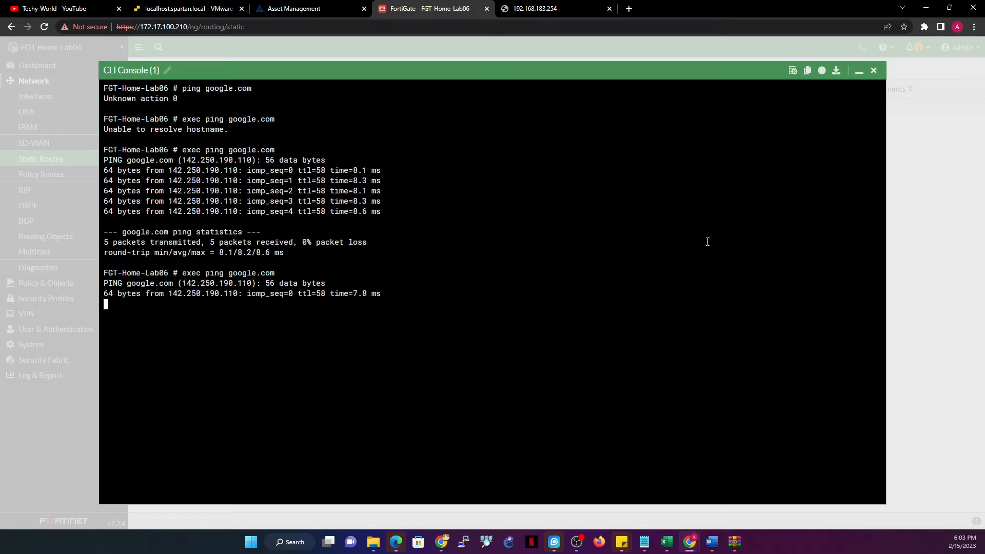
click(859, 69)
- Disable the default static route and ping google.com again
click(275, 113)
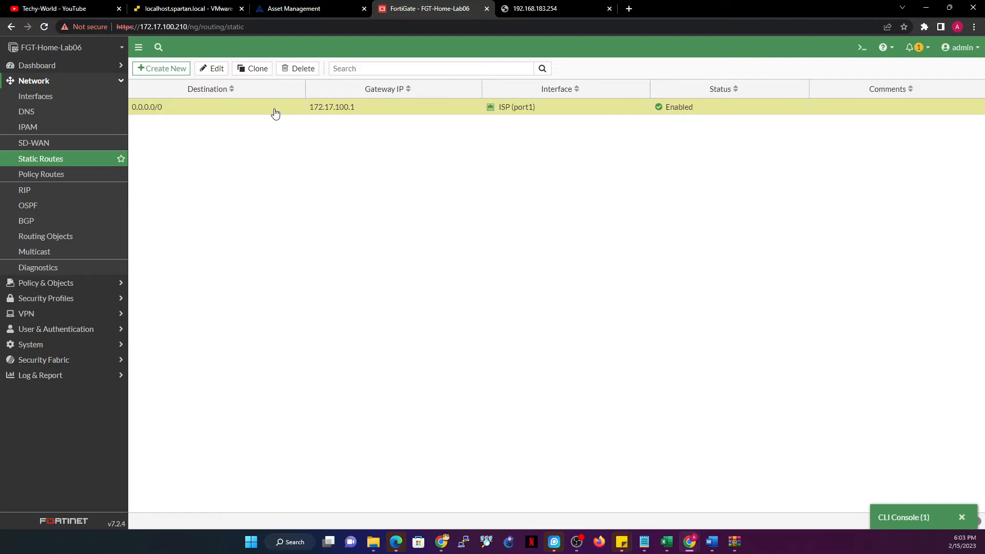
right_click(274, 114)
click(308, 187)
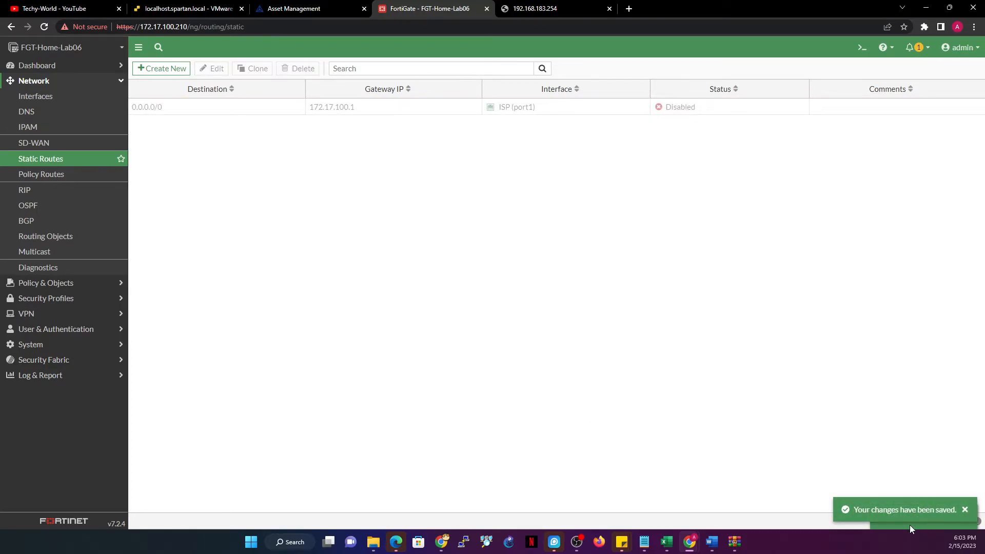
click(891, 519)
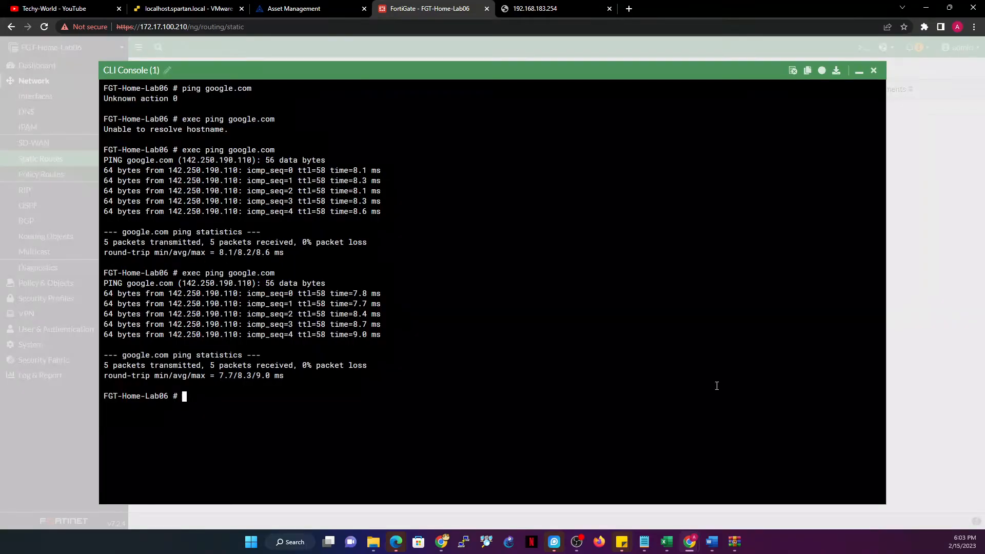
key(Up)
key(Return)
click(860, 71)
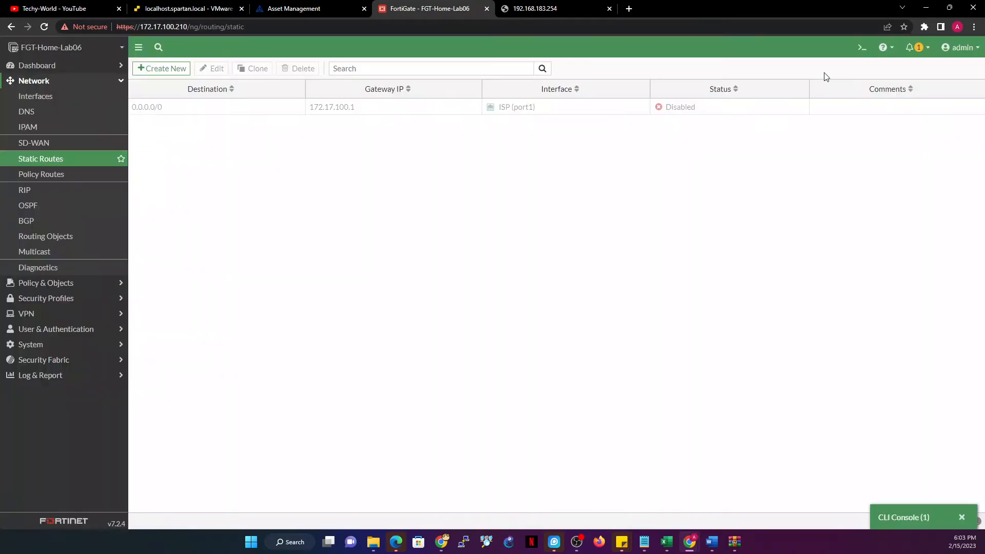
- Re-enable the default route and confirm the ping returns 5 of 5 replies
right_click(278, 109)
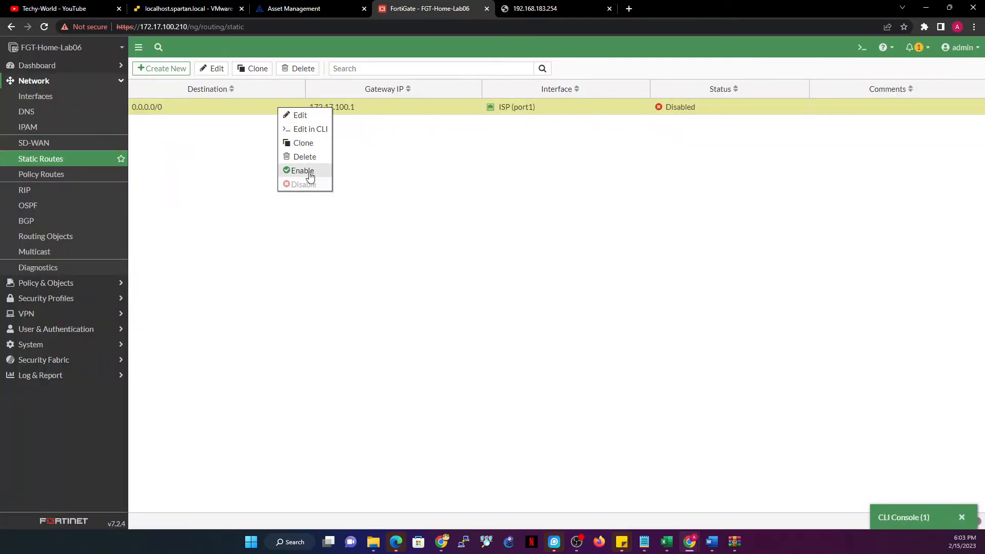
click(316, 174)
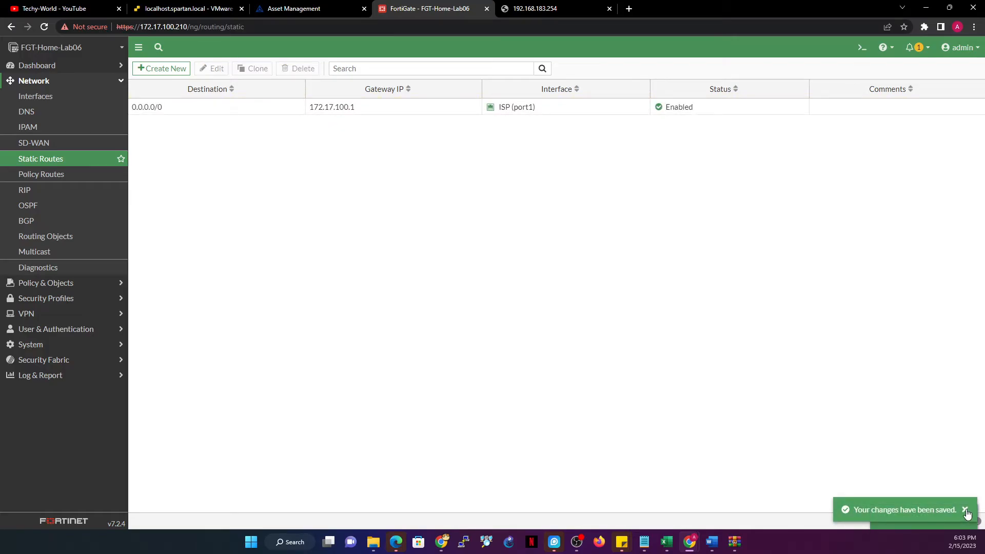
click(915, 519)
key(Up)
key(Return)
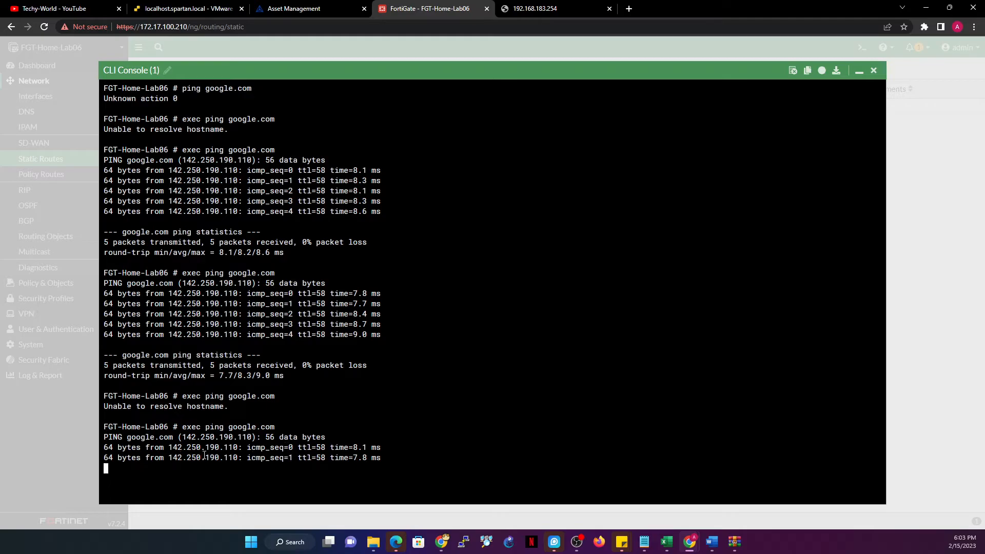
drag(224, 435, 261, 429)
click(216, 451)
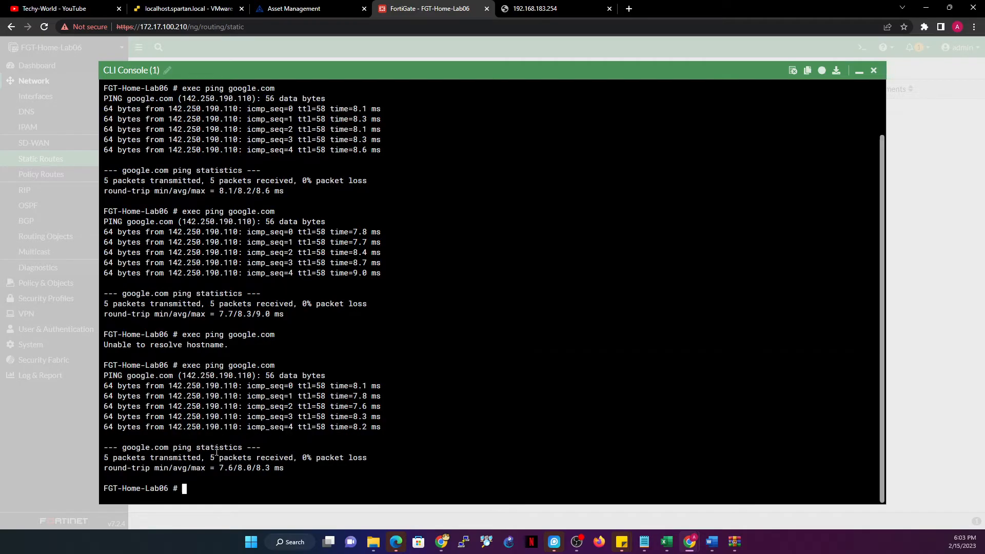
click(859, 72)
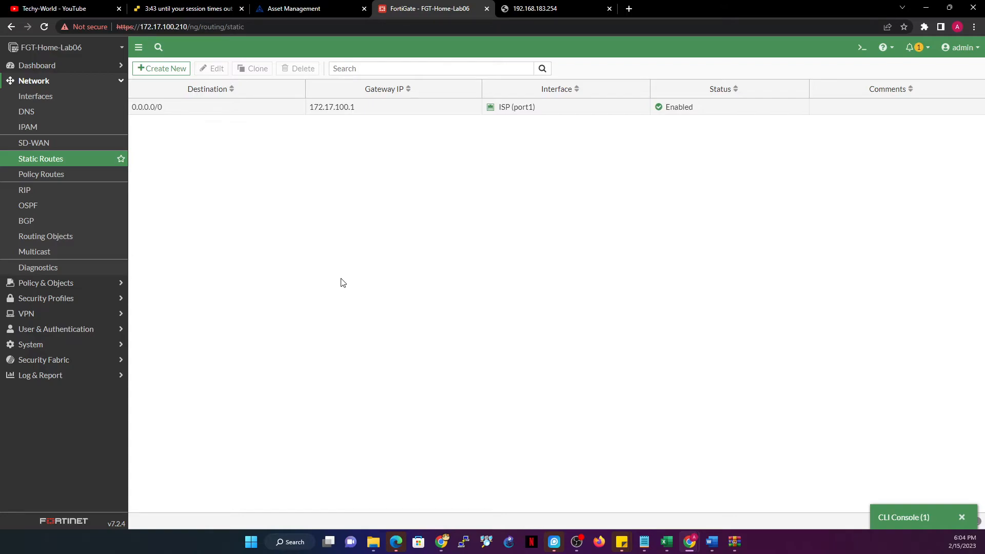
- Open Policy & Objects > Firewall Policy and start a new policy with Create New
click(38, 283)
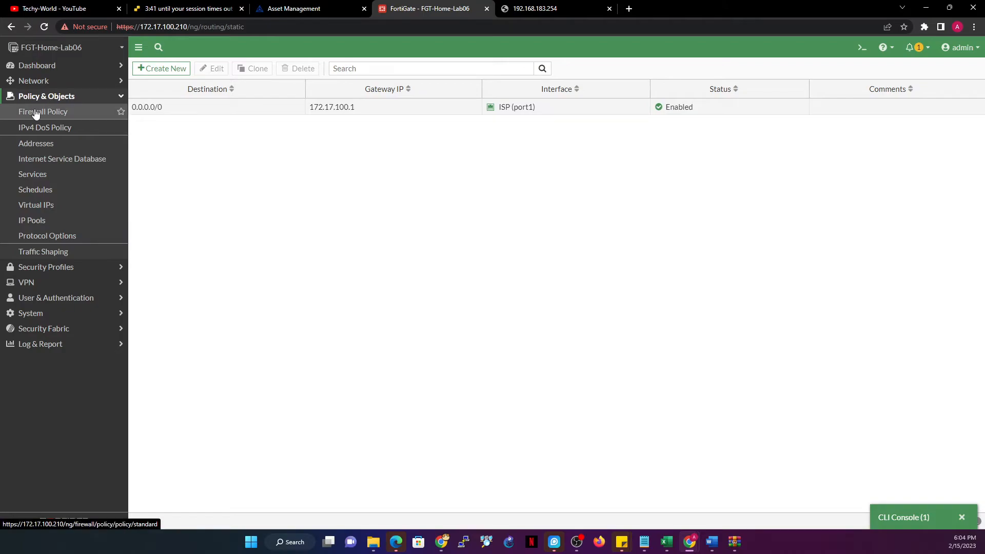
click(35, 113)
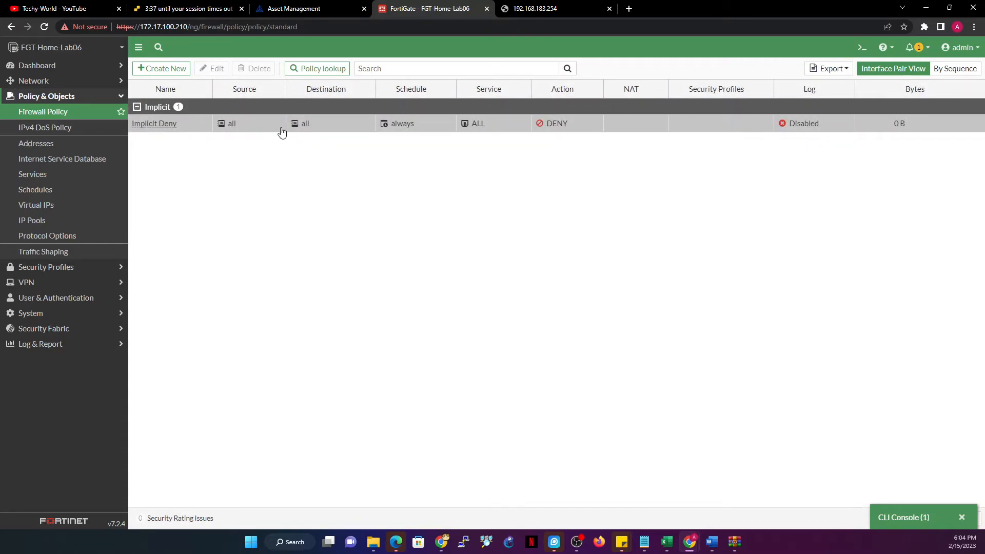
mouse_move(235, 130)
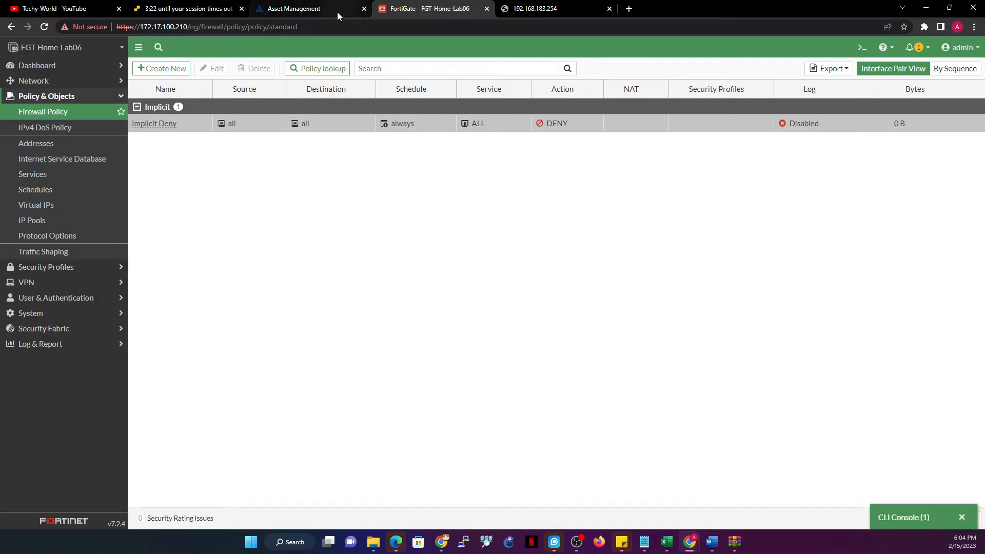
click(179, 71)
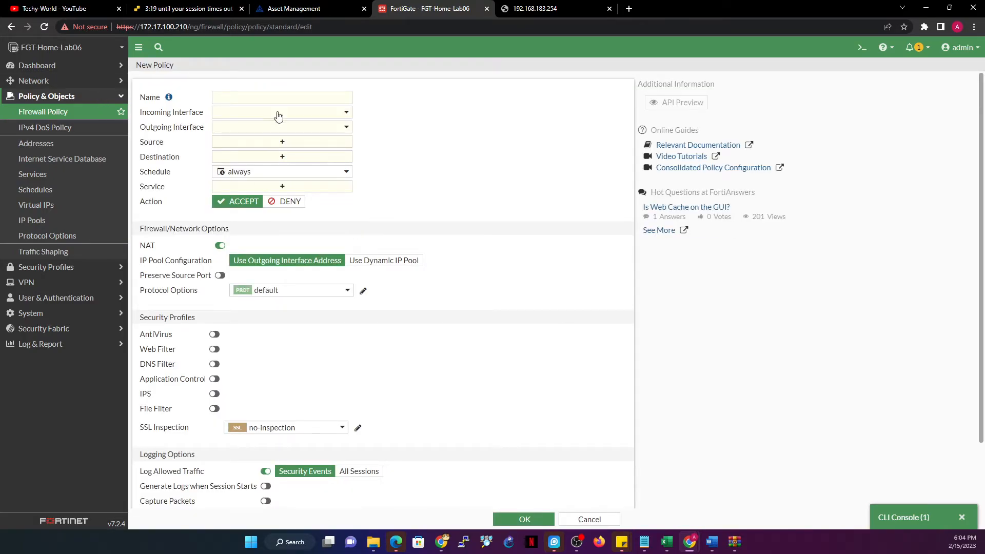
- Name the draft policy LAN-to-ISP with incoming interface port2, then go to Network > Interfaces
click(315, 99)
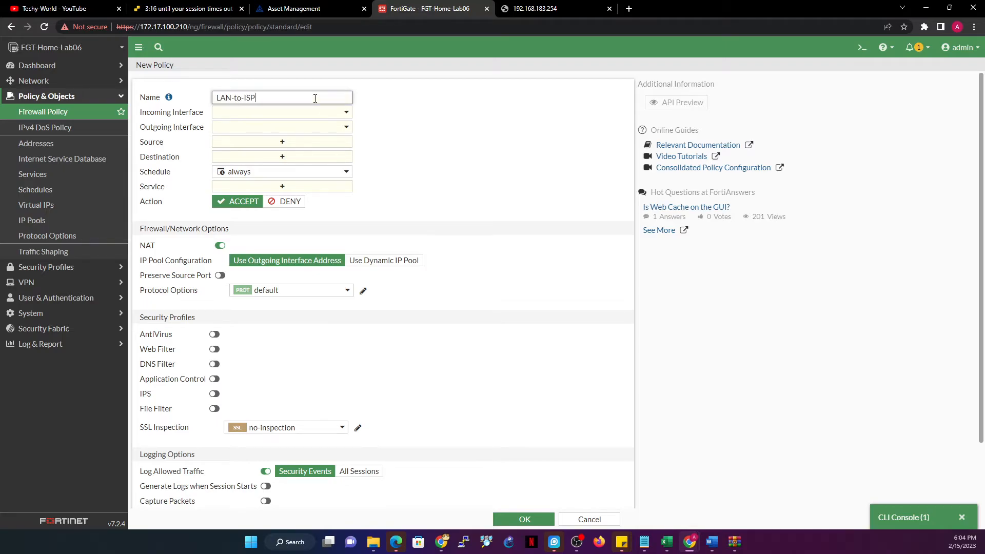
click(340, 114)
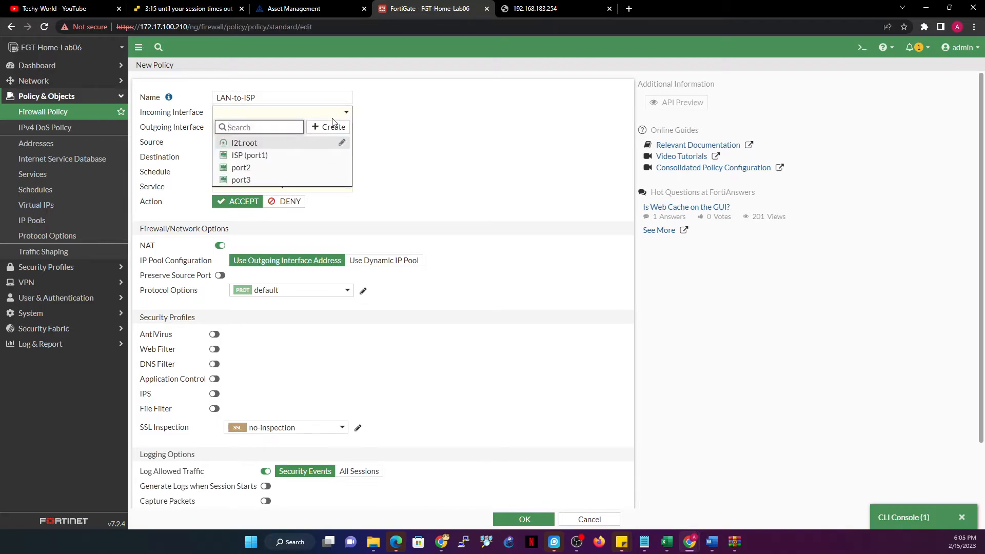
mouse_move(244, 174)
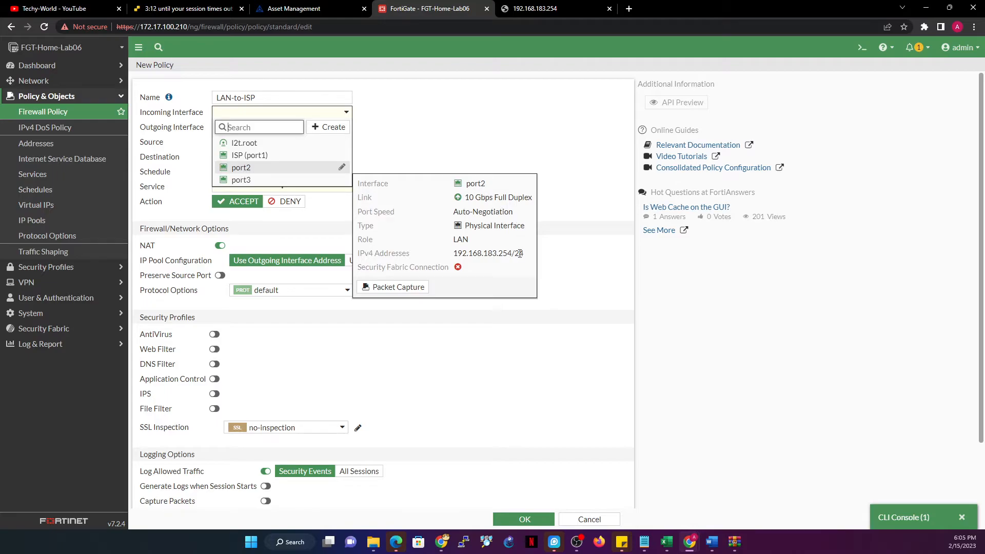
click(248, 169)
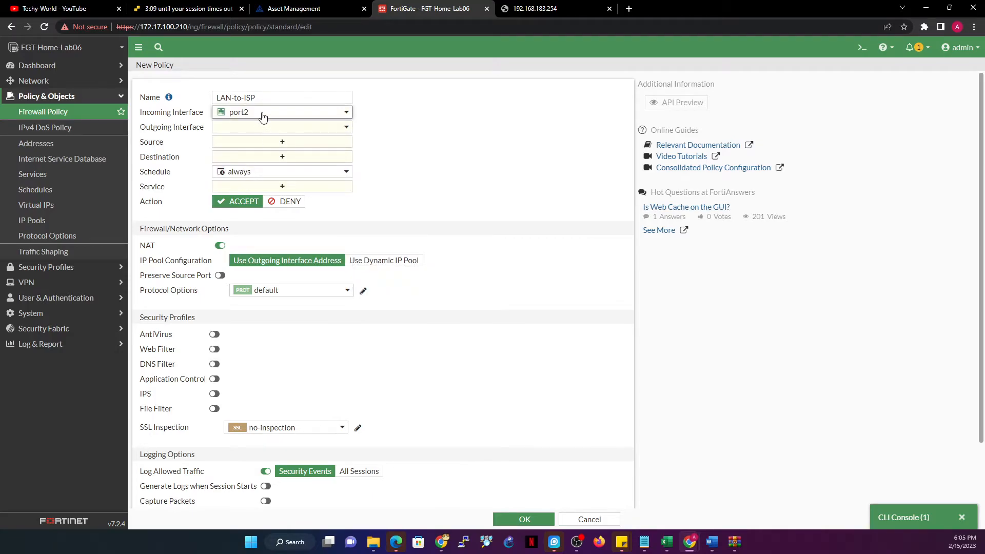
click(244, 114)
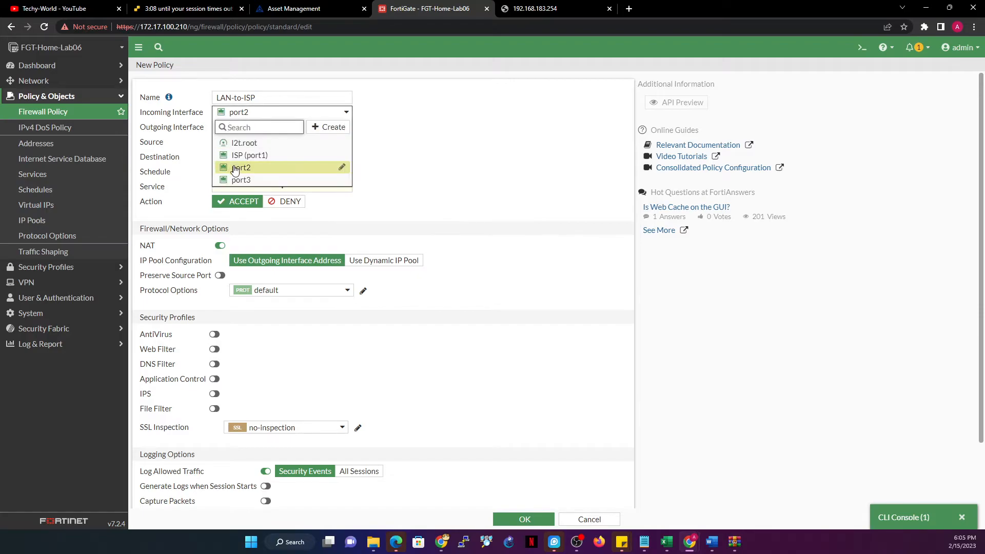
click(45, 82)
click(35, 96)
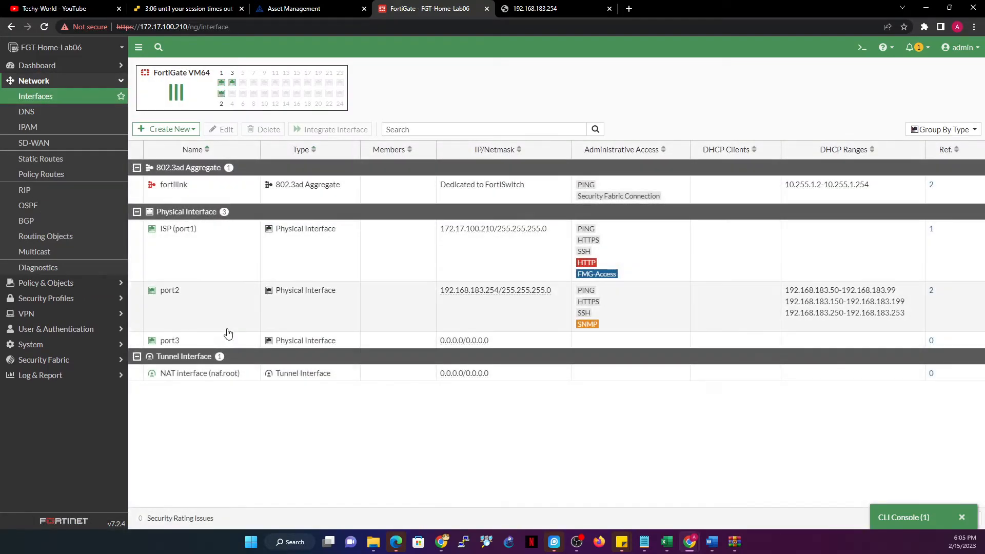
- Open and re-save the port2 interface settings, then start a new firewall policy
double_click(176, 289)
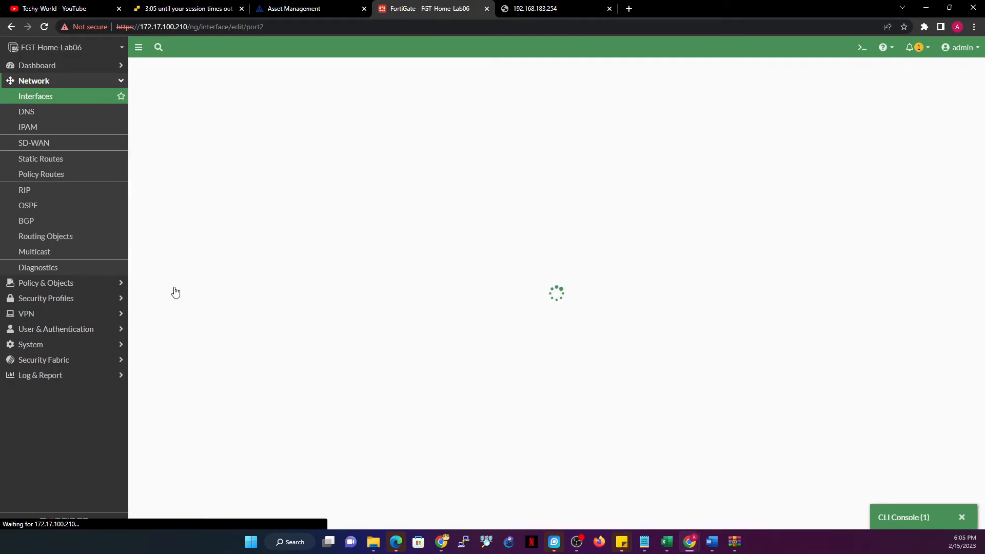
click(230, 105)
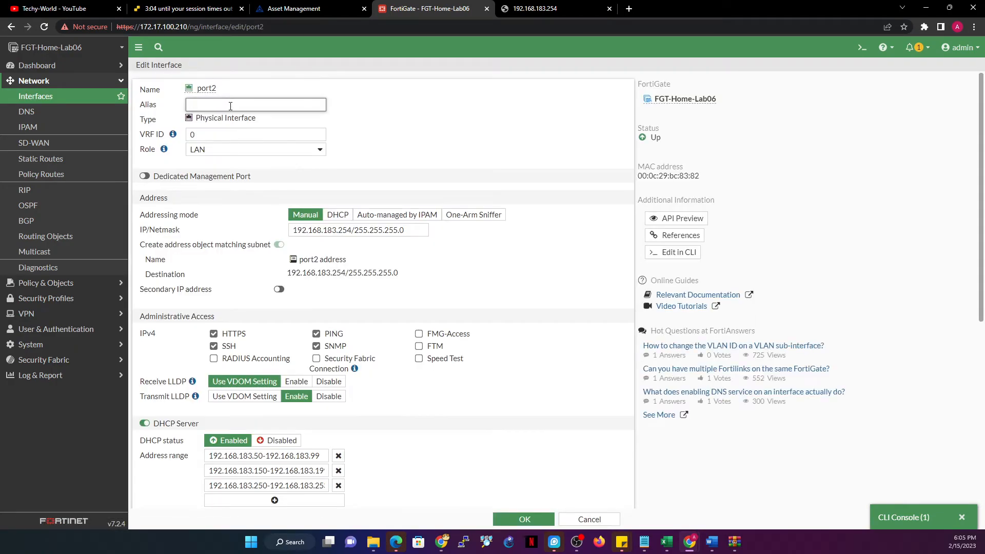
click(524, 519)
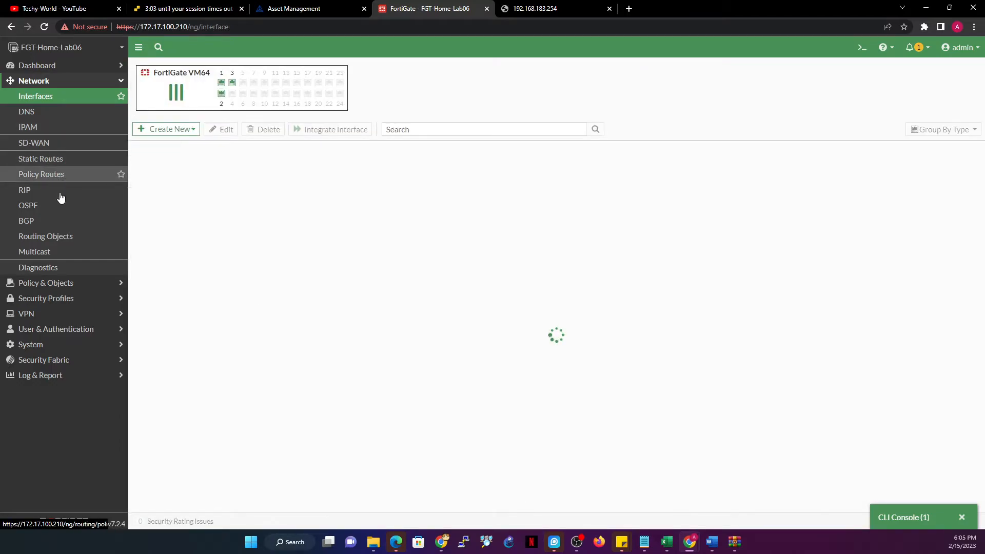
click(44, 283)
click(43, 113)
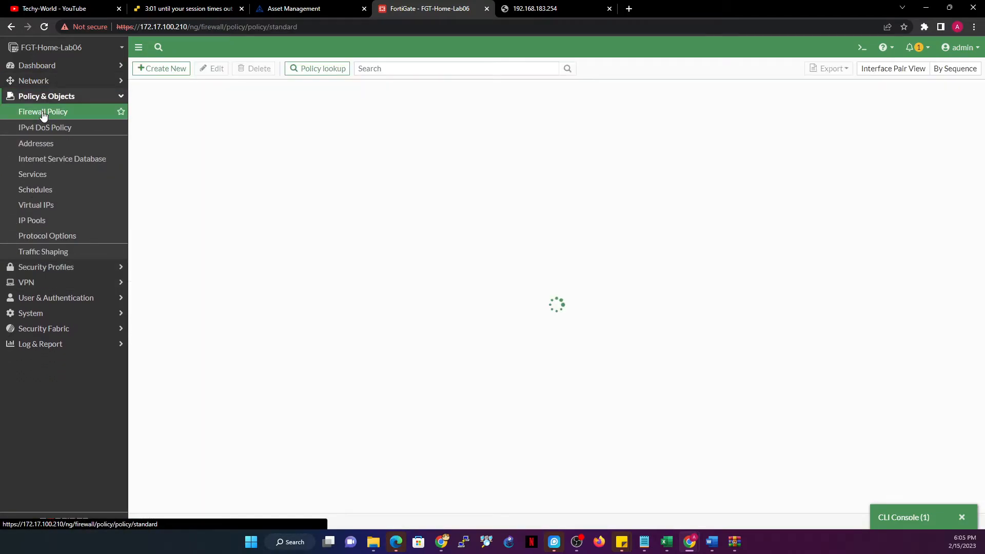
click(156, 69)
- Name the policy LAN-to-ISP, routing LAN (port2) incoming to ISP (port1) outgoing
click(331, 94)
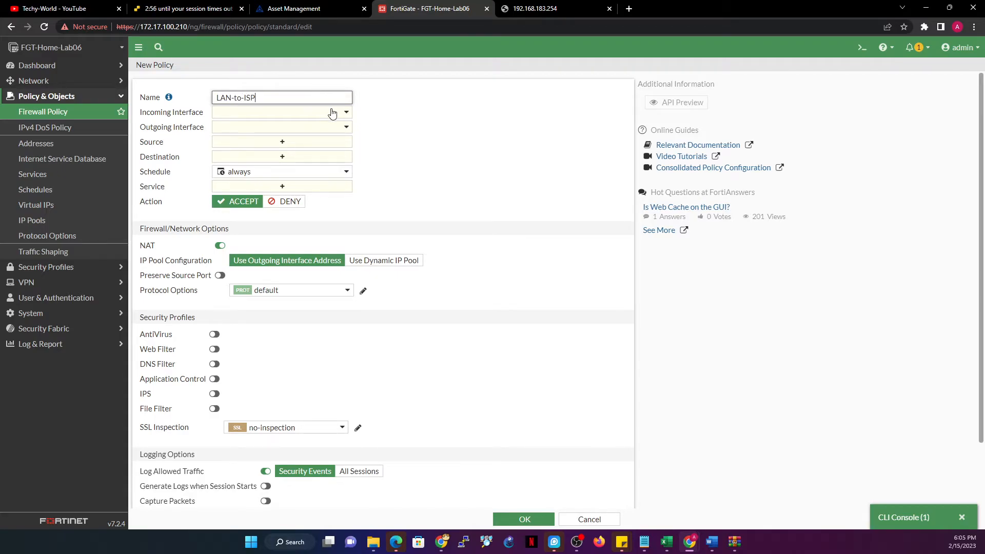
click(332, 112)
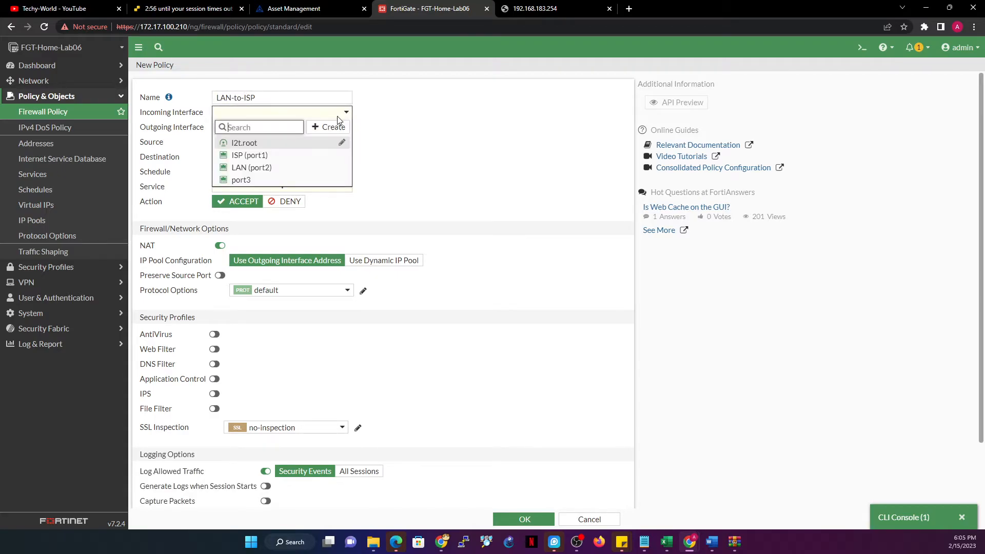
click(246, 168)
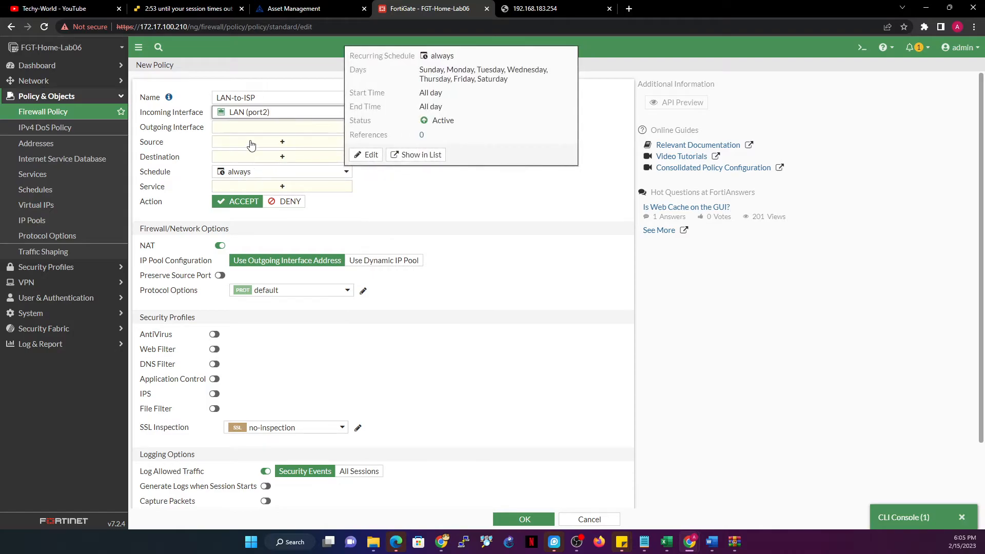
click(324, 129)
click(247, 170)
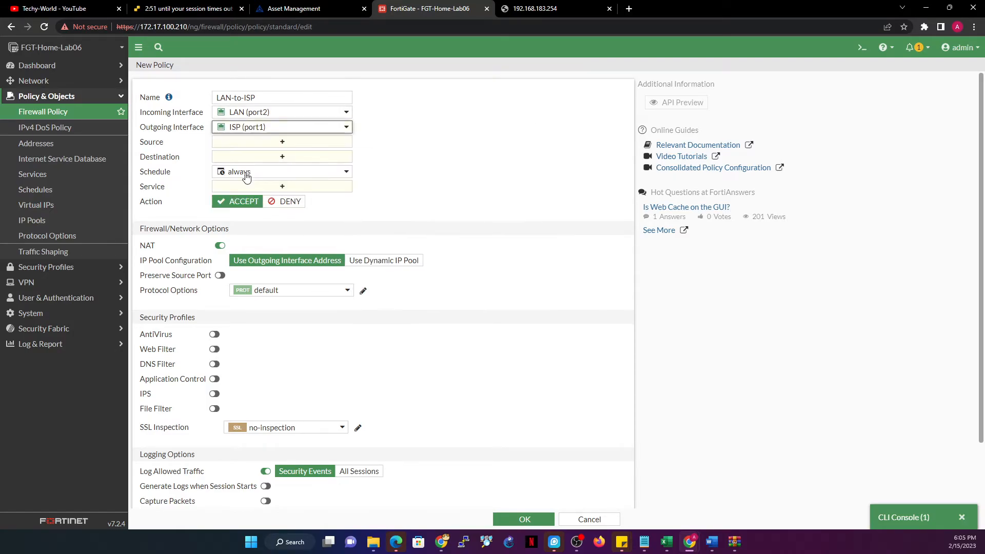
mouse_move(249, 173)
- Set source and destination to all and service to ALL, leaving antivirus off
click(285, 145)
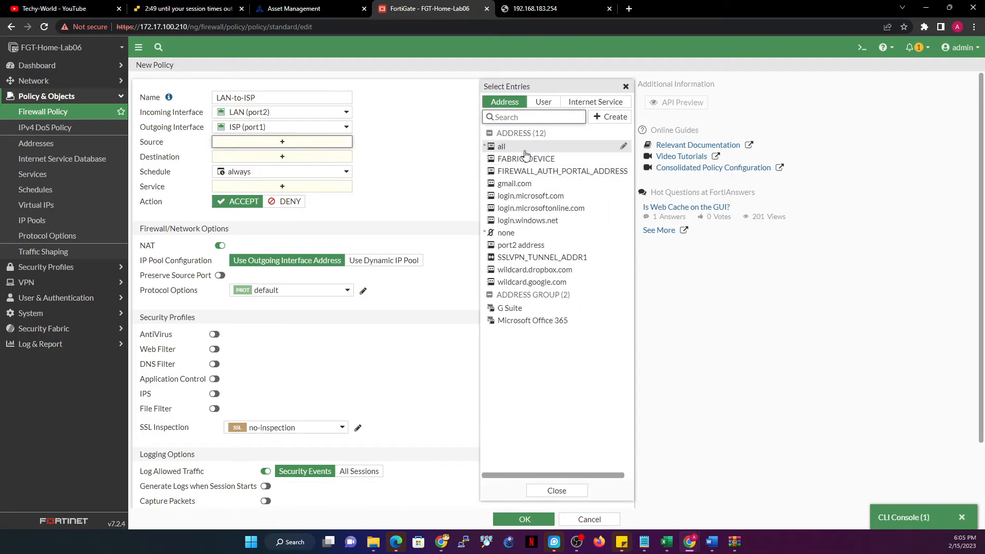
click(502, 147)
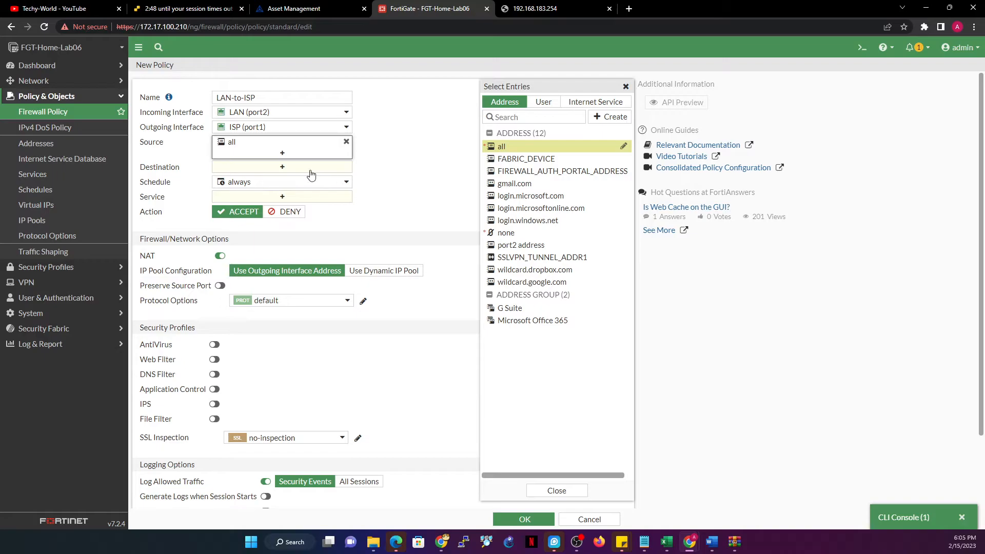
click(295, 169)
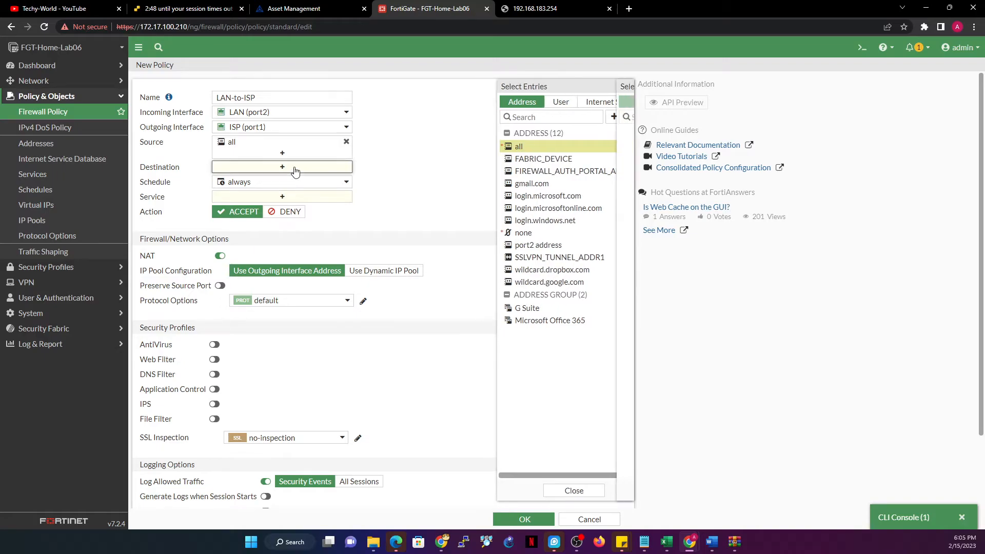
click(504, 148)
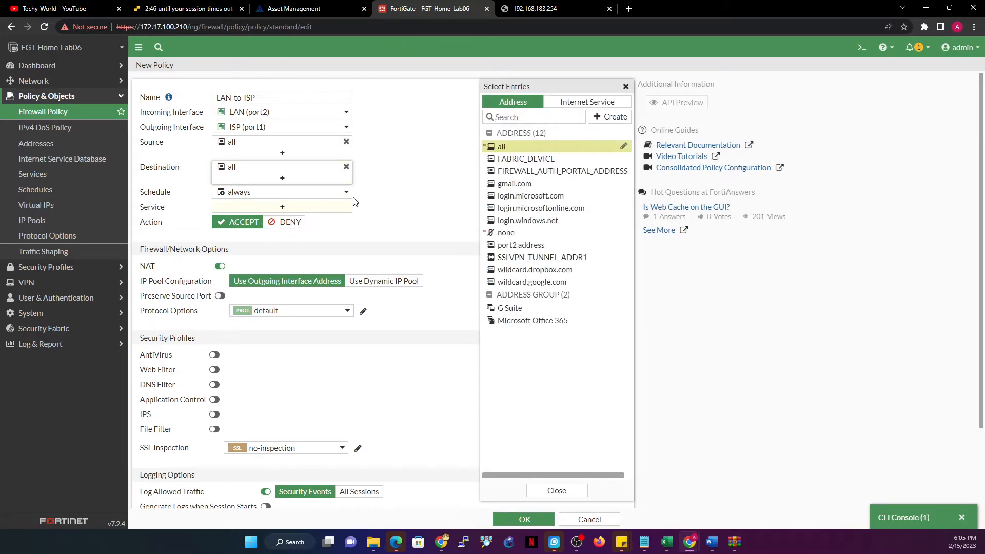
click(282, 207)
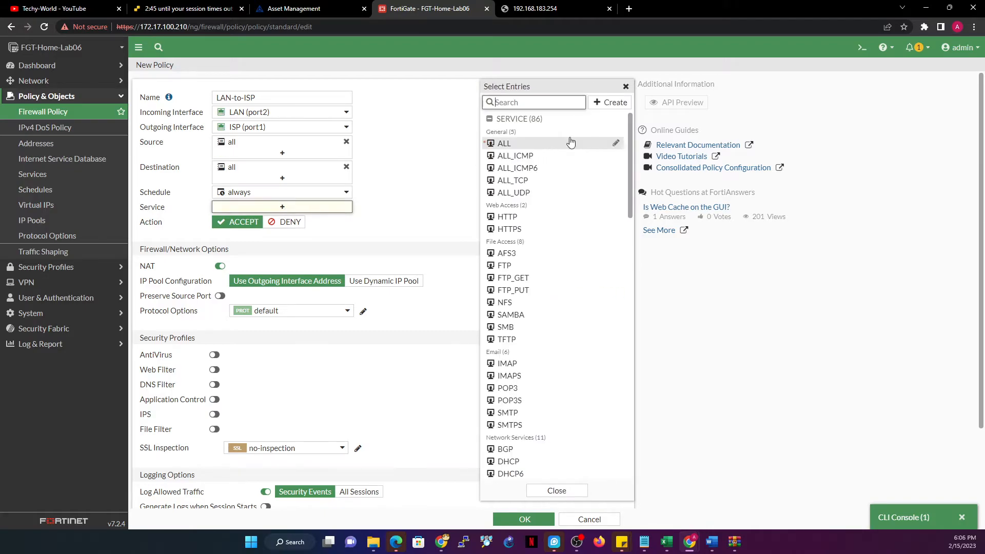
click(505, 146)
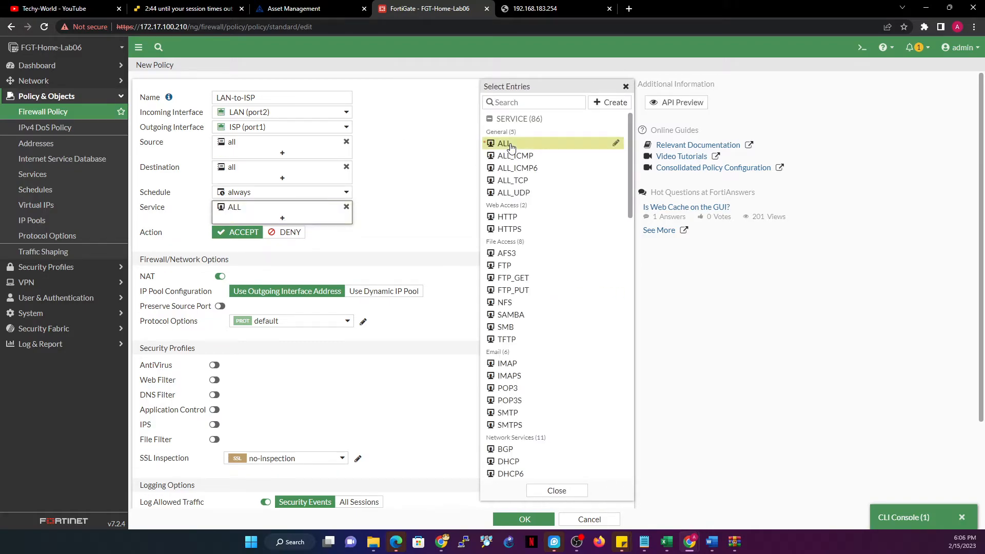
click(442, 103)
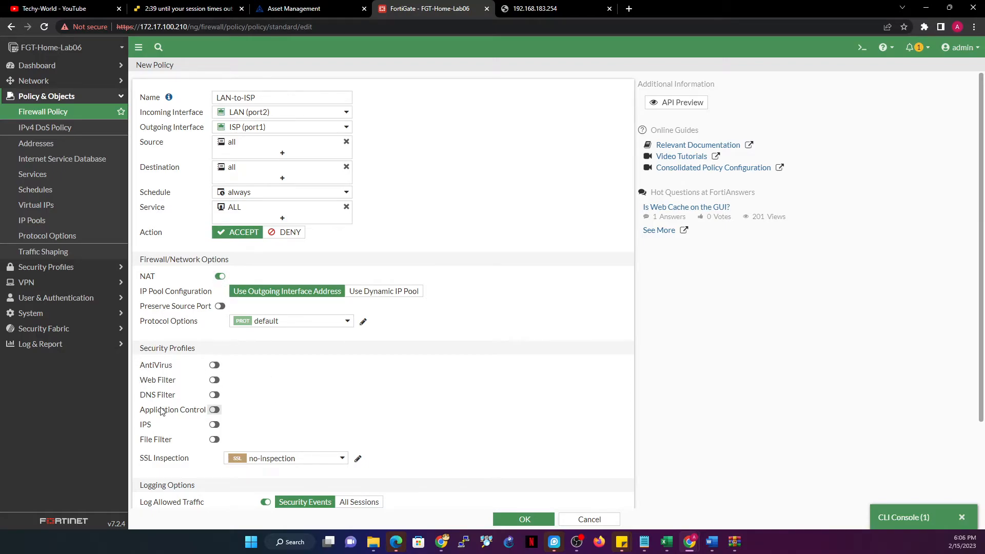
click(214, 365)
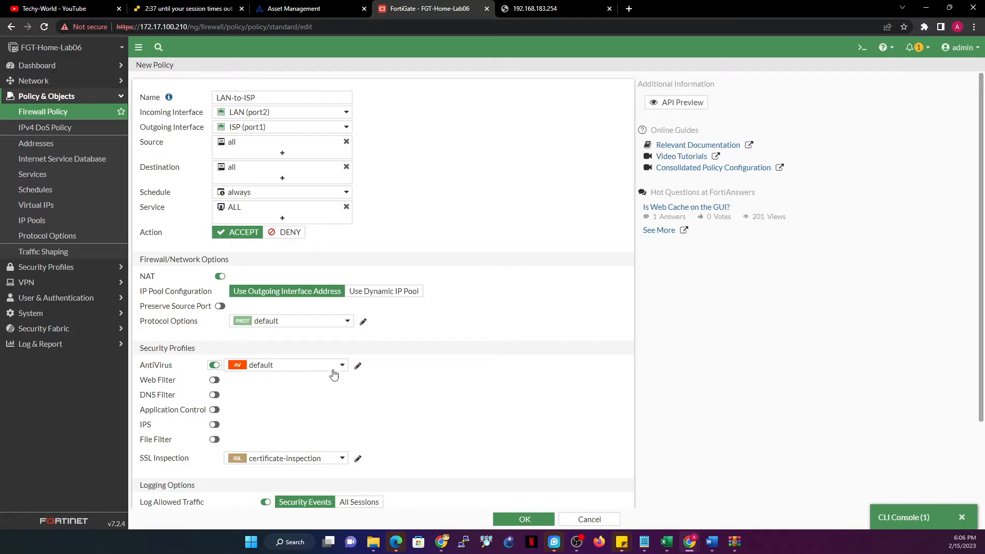
click(221, 367)
scroll(406, 433, down, 2)
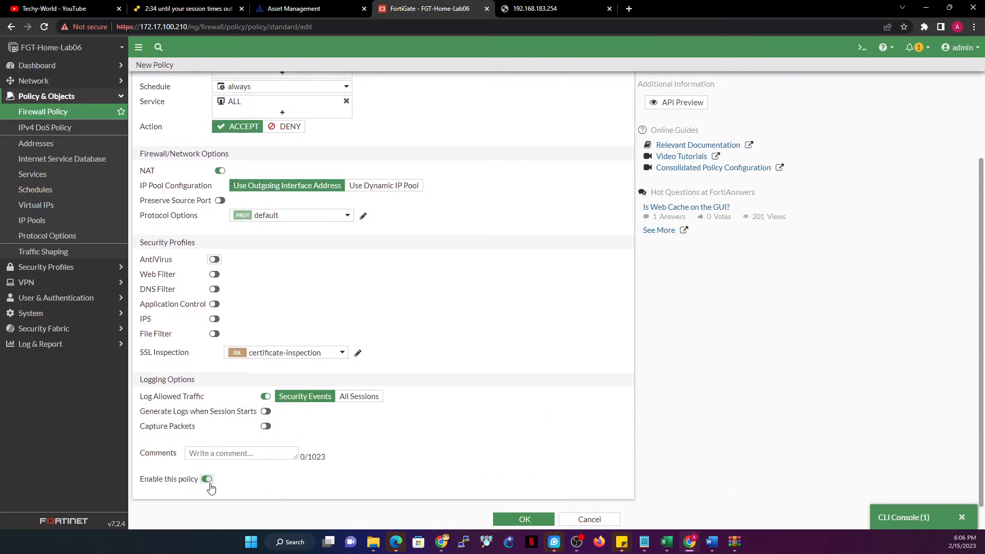
- Save the LAN-to-ISP policy and check its accept rule above Implicit Deny in the list
click(527, 521)
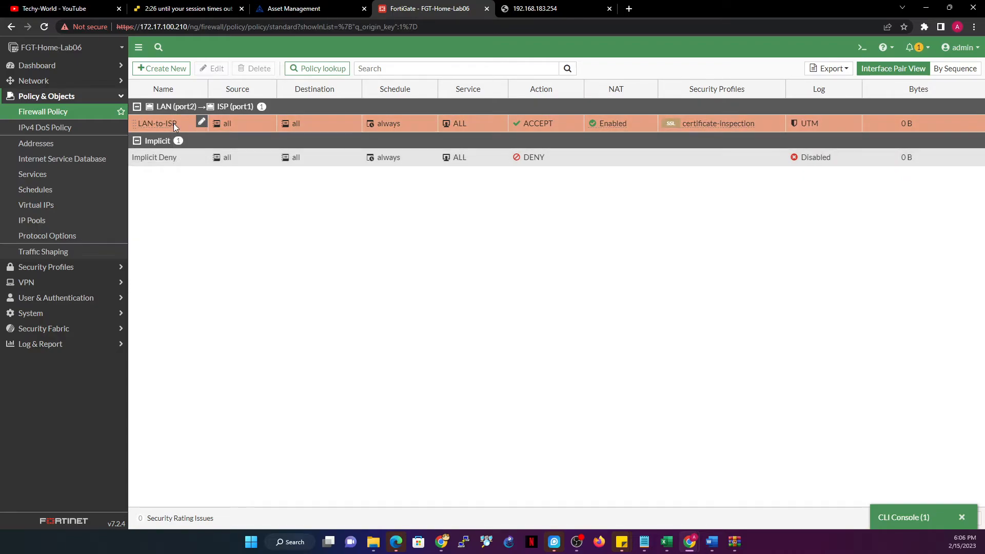
mouse_move(132, 122)
mouse_down()
mouse_move(138, 155)
mouse_move(140, 121)
mouse_up()
mouse_move(160, 125)
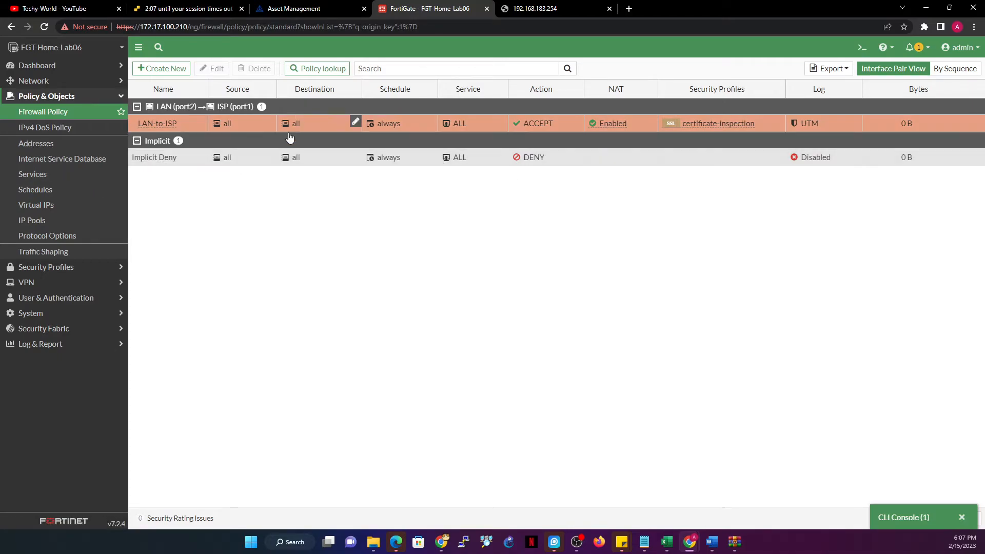
- Navigate the Network menu to the DNS Settings page showing the FortiGuard servers
click(52, 86)
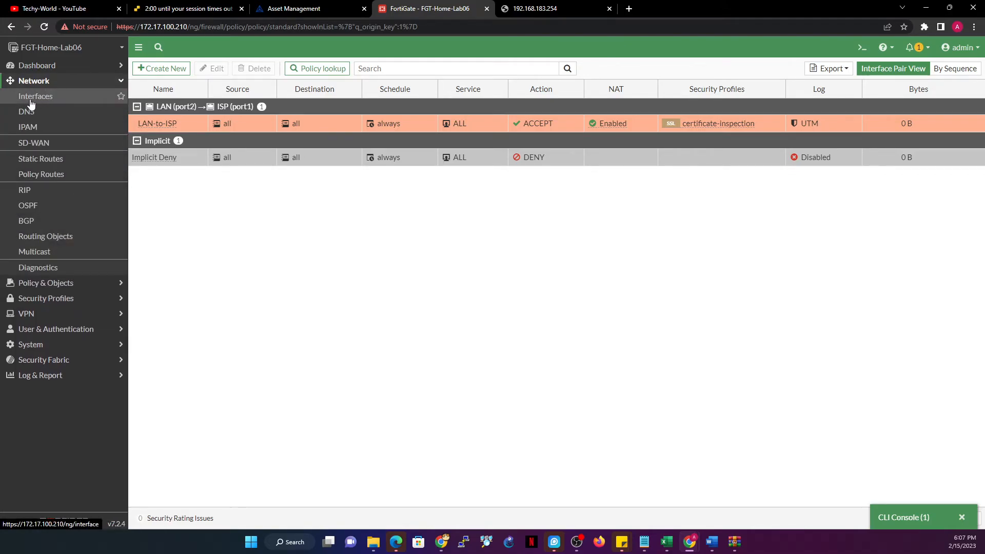
click(31, 102)
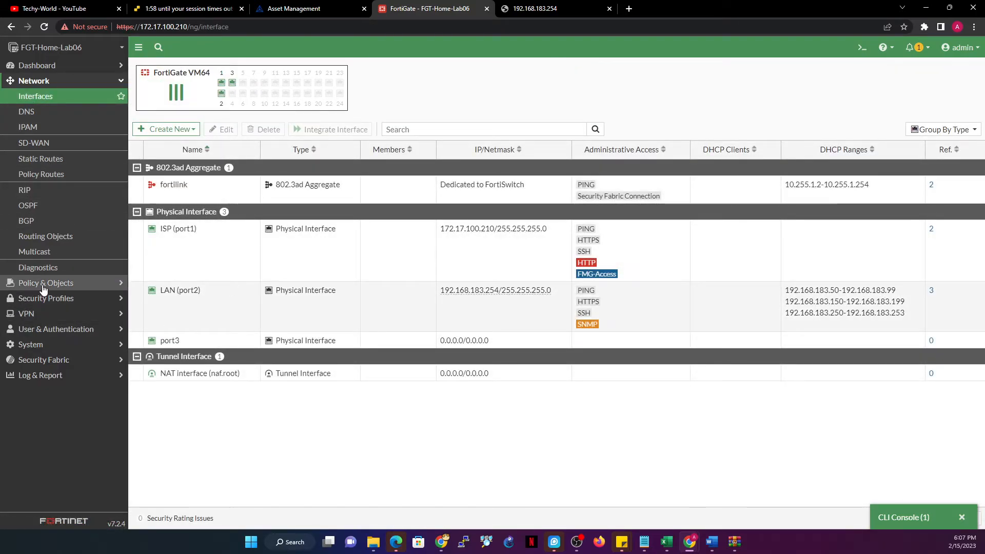
click(43, 284)
click(34, 80)
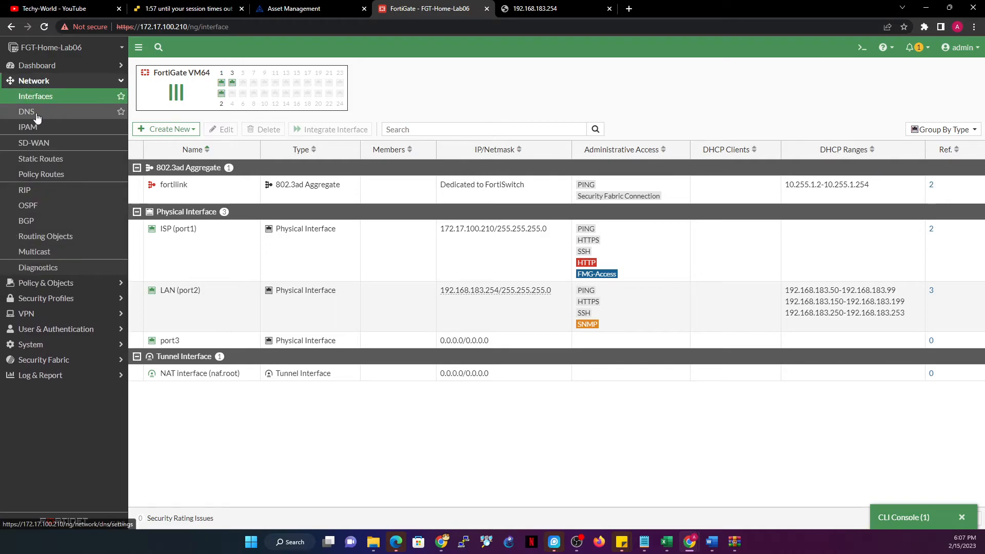
click(34, 116)
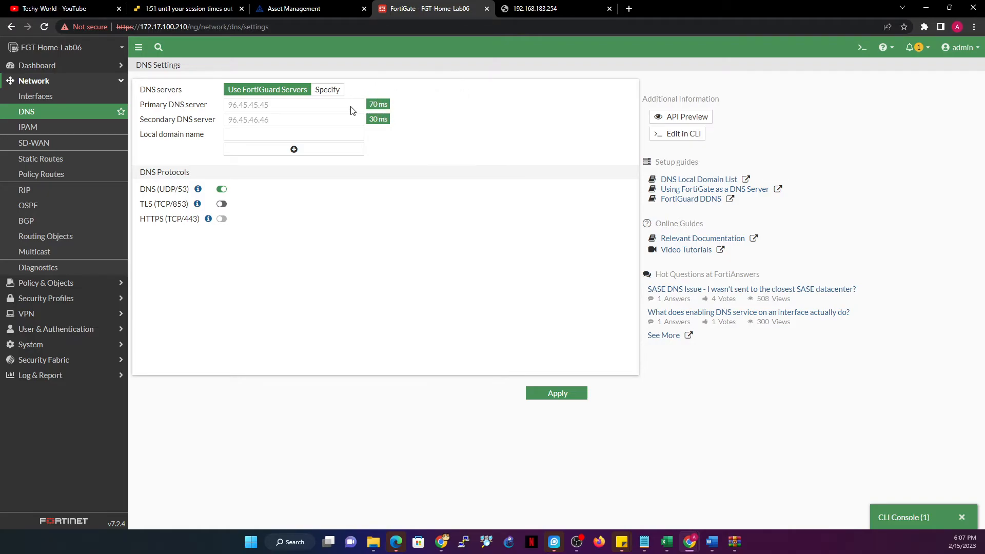
- Specify custom DNS servers with 8.8.8.8 as primary and apply
click(326, 91)
drag(334, 105, 171, 108)
text(8)
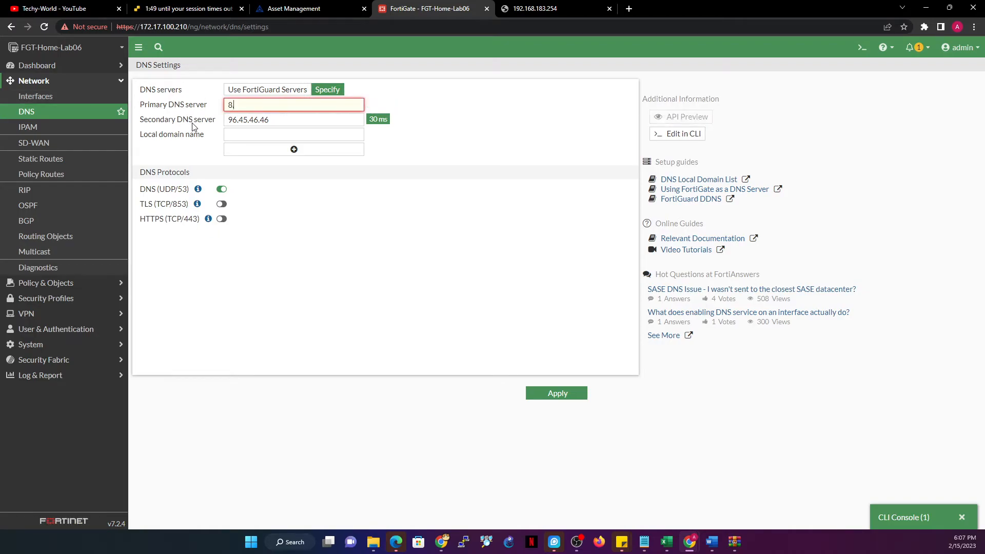
text(.8.8)
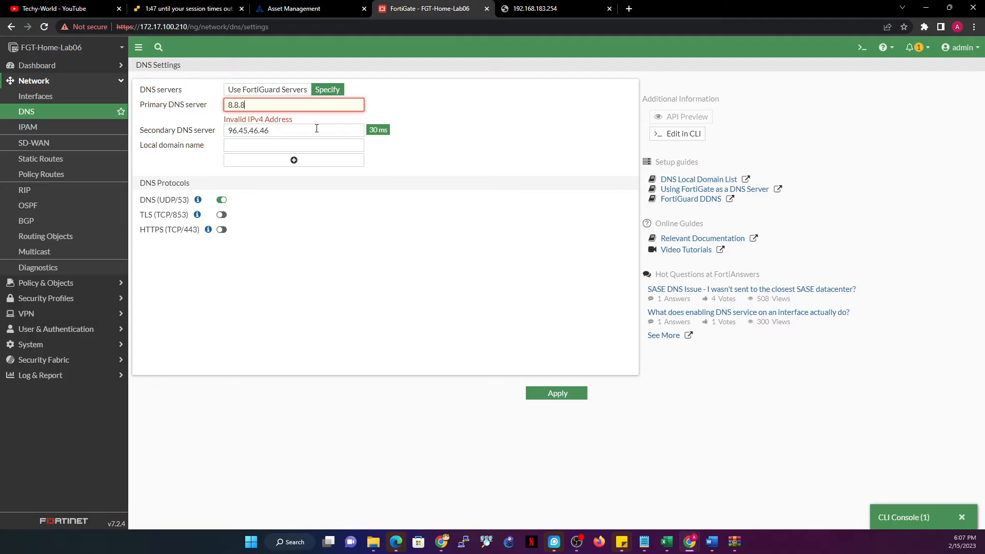
text(8.8)
click(317, 125)
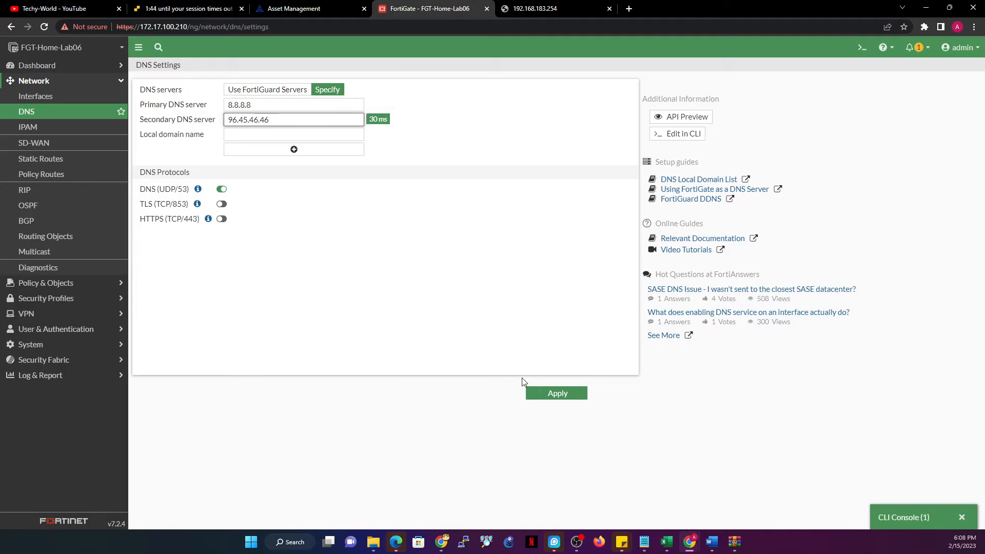
click(553, 393)
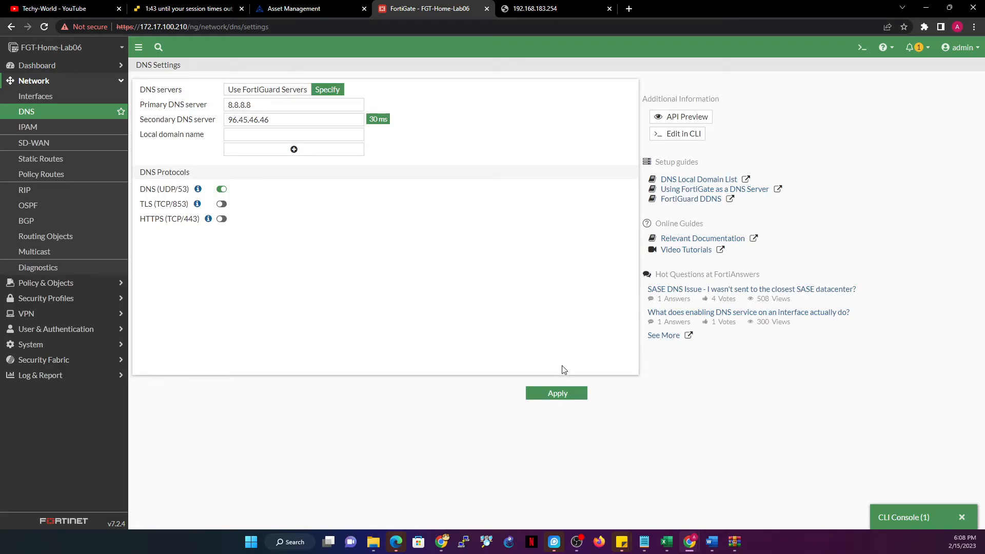
click(563, 393)
- Clear the local domain name field and return to the Network Interfaces list
click(268, 136)
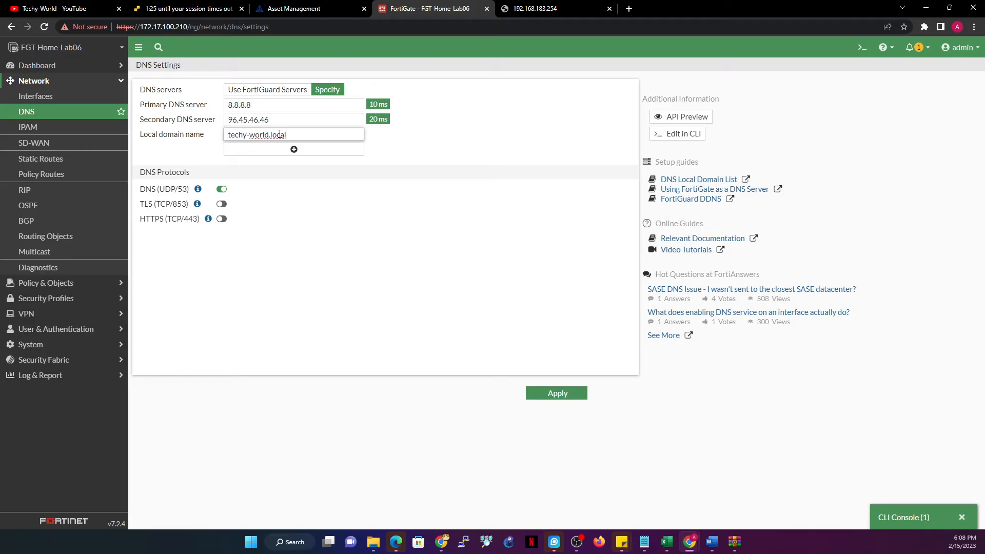
click(251, 134)
key(BackSpace)
drag(303, 135, 137, 139)
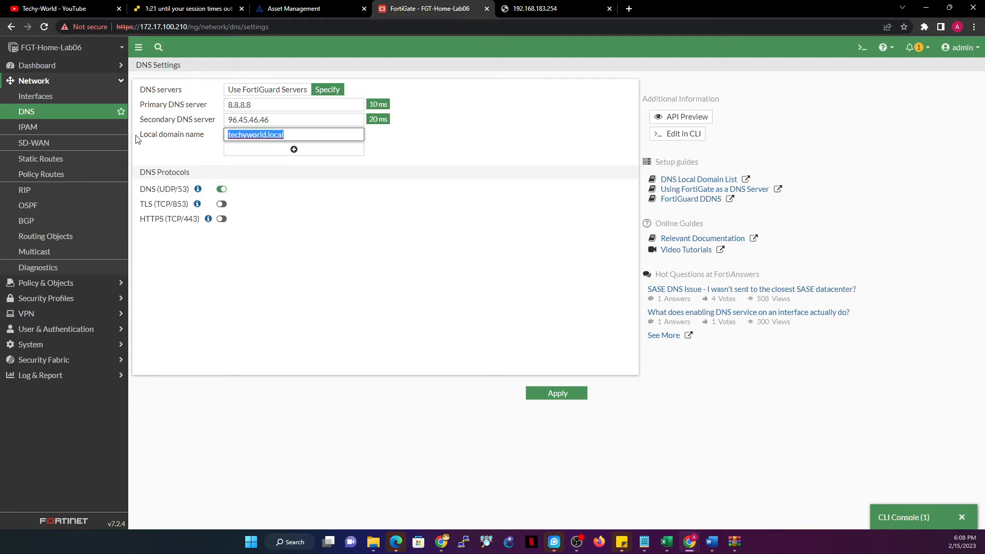
key(BackSpace)
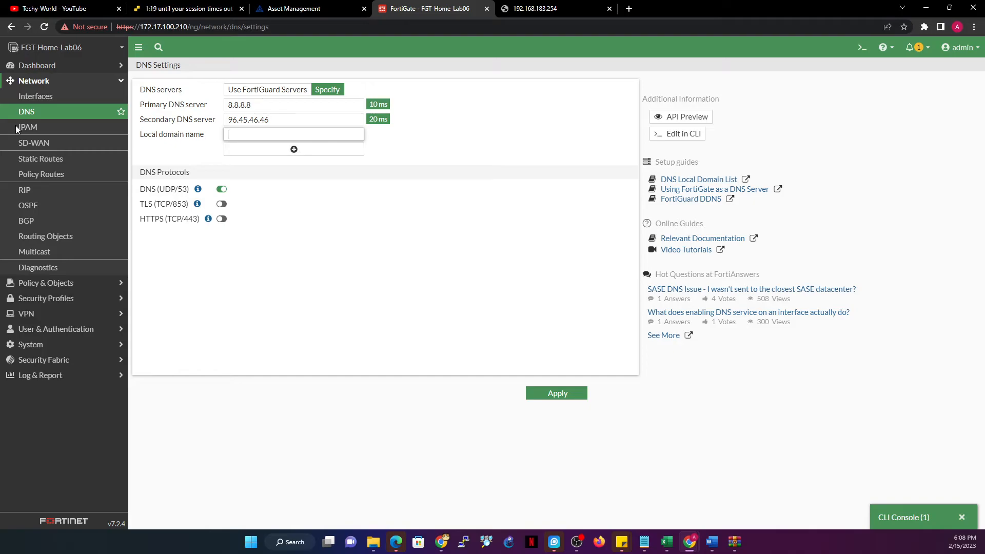
click(37, 97)
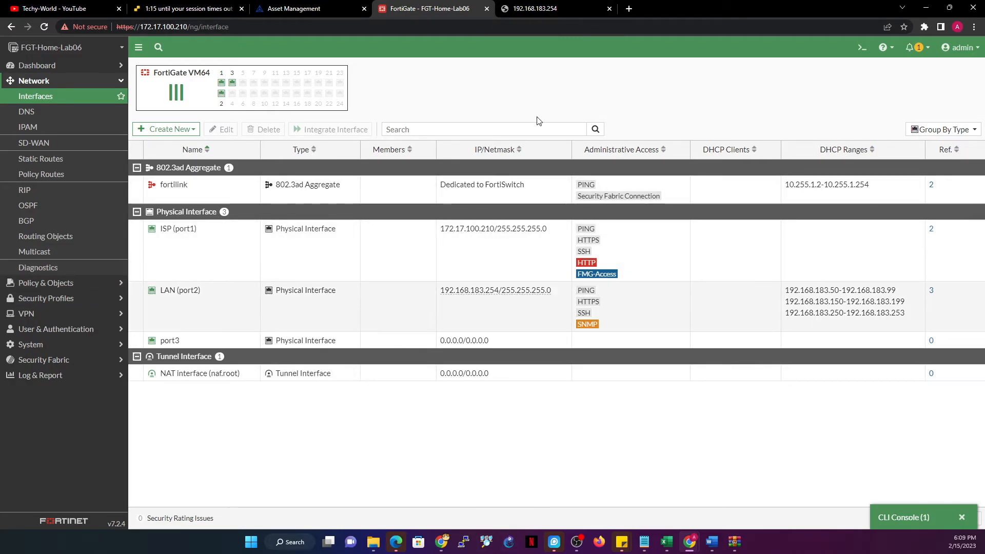
click(534, 10)
click(46, 27)
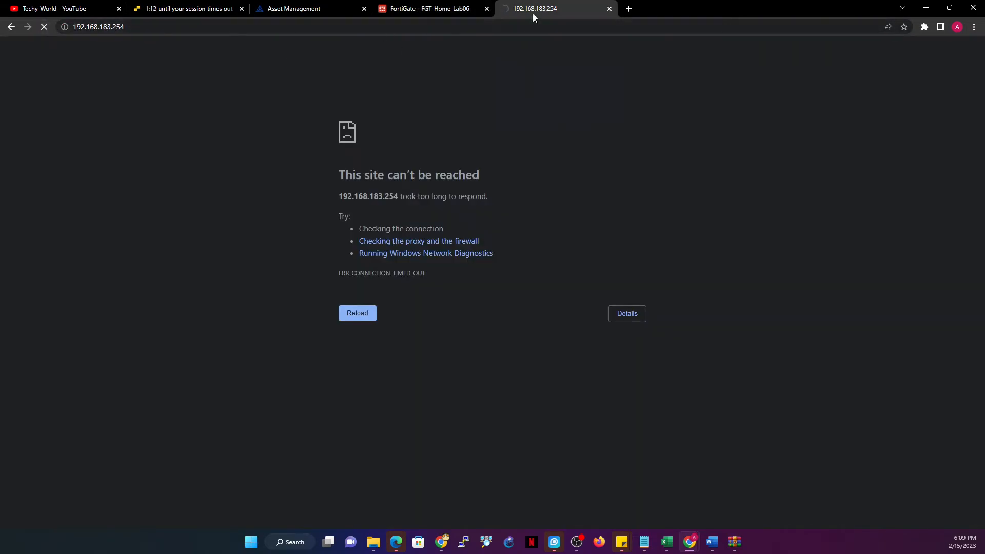
click(432, 9)
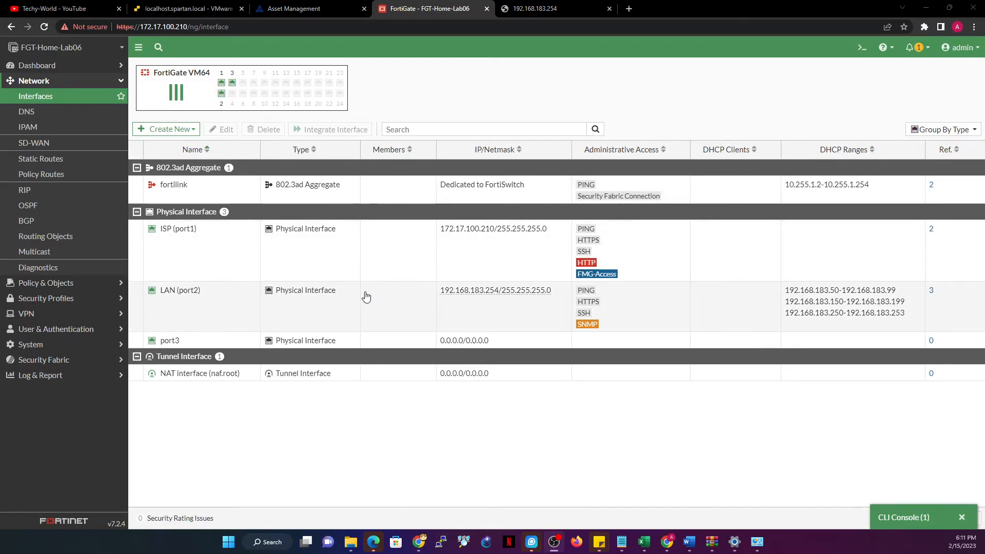
click(201, 7)
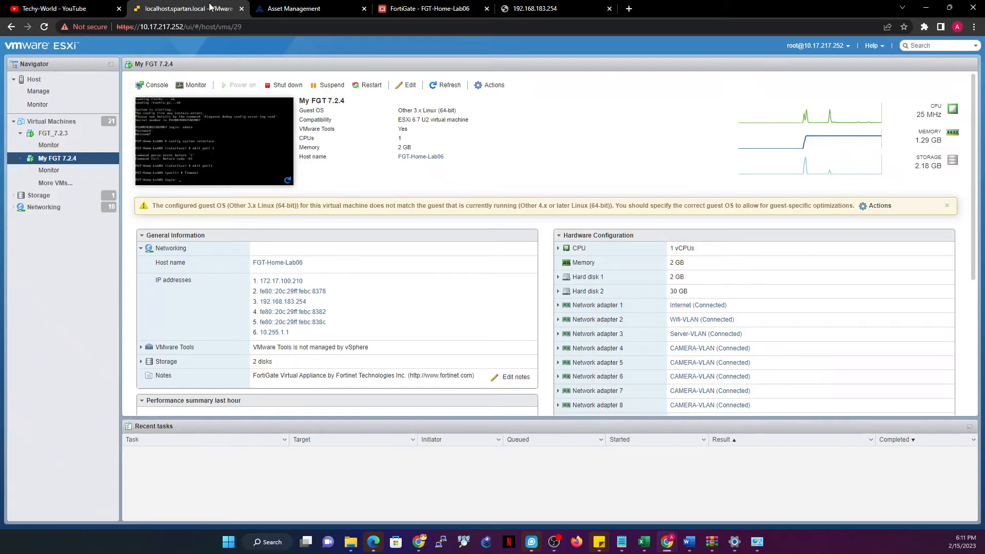
click(430, 8)
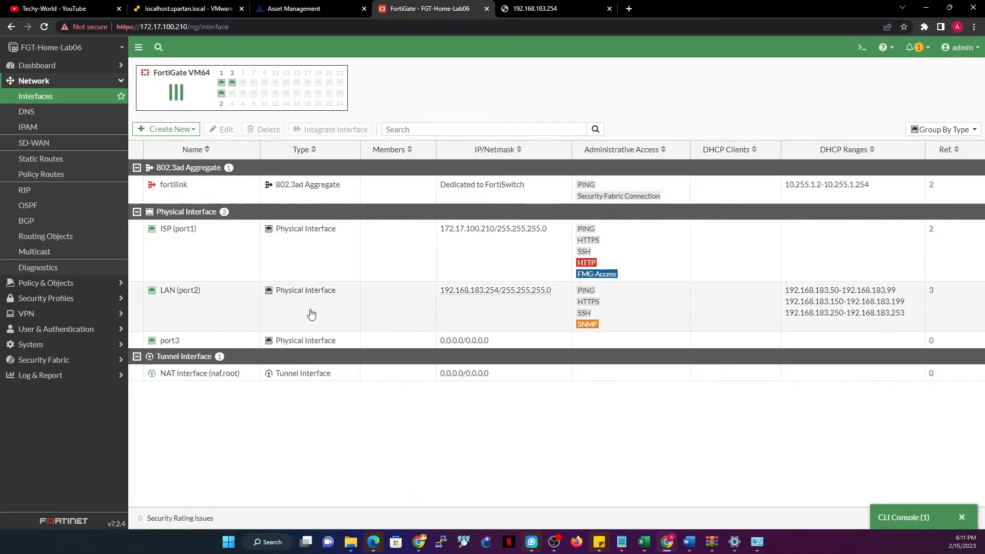
click(185, 8)
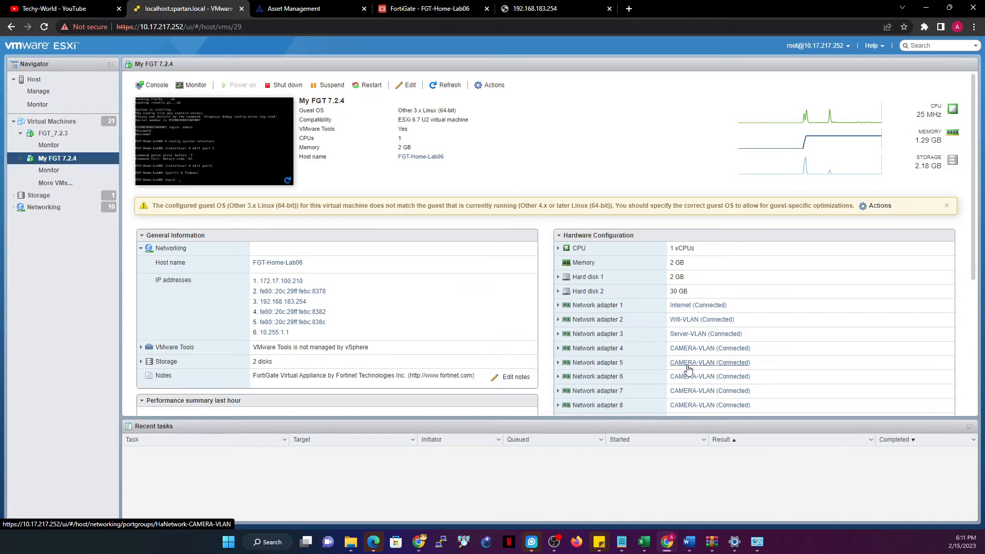
click(430, 8)
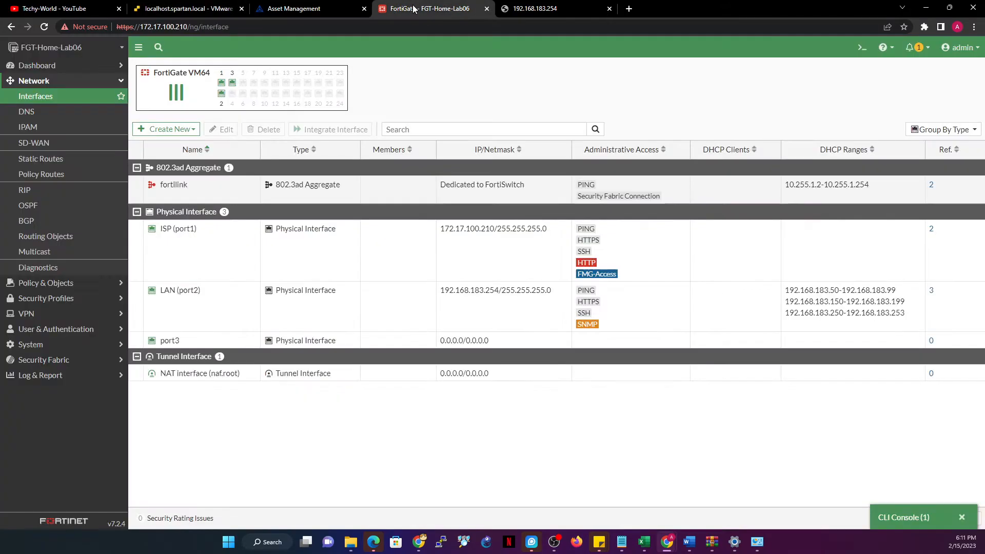
click(172, 293)
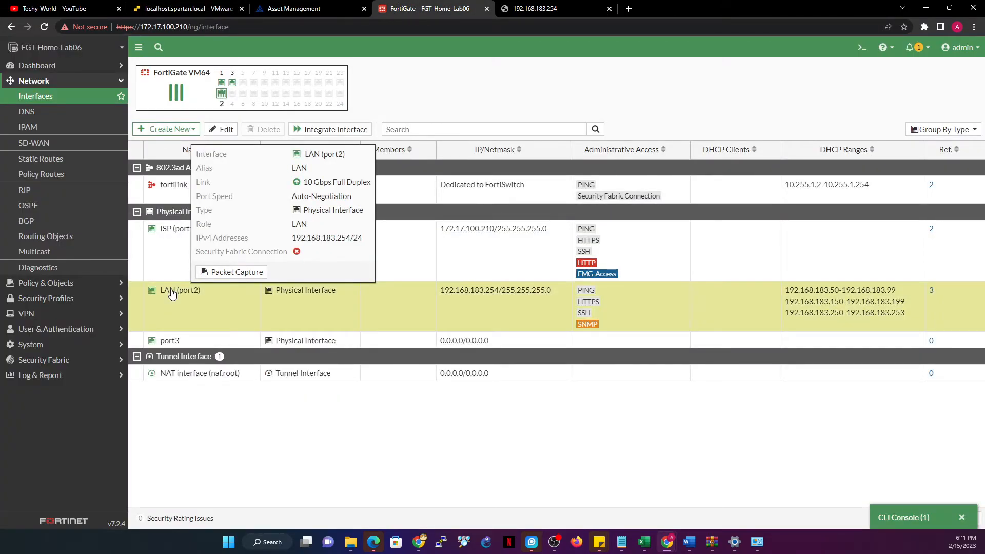
double_click(172, 291)
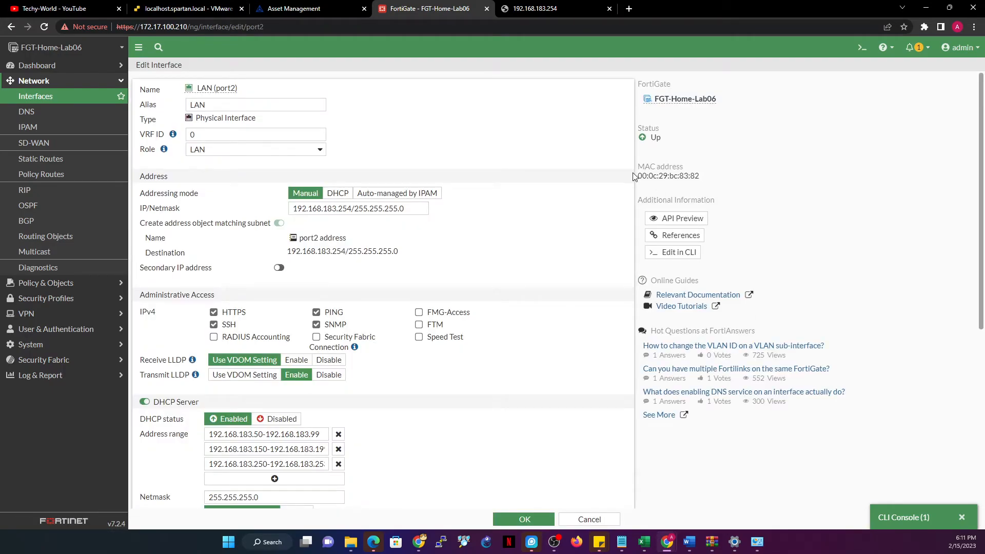
drag(639, 175, 724, 179)
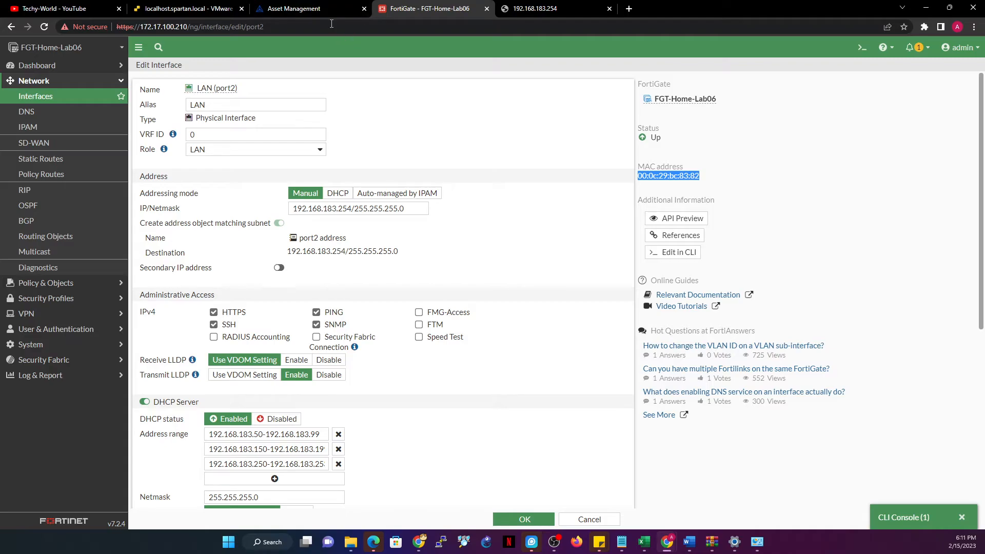
click(172, 11)
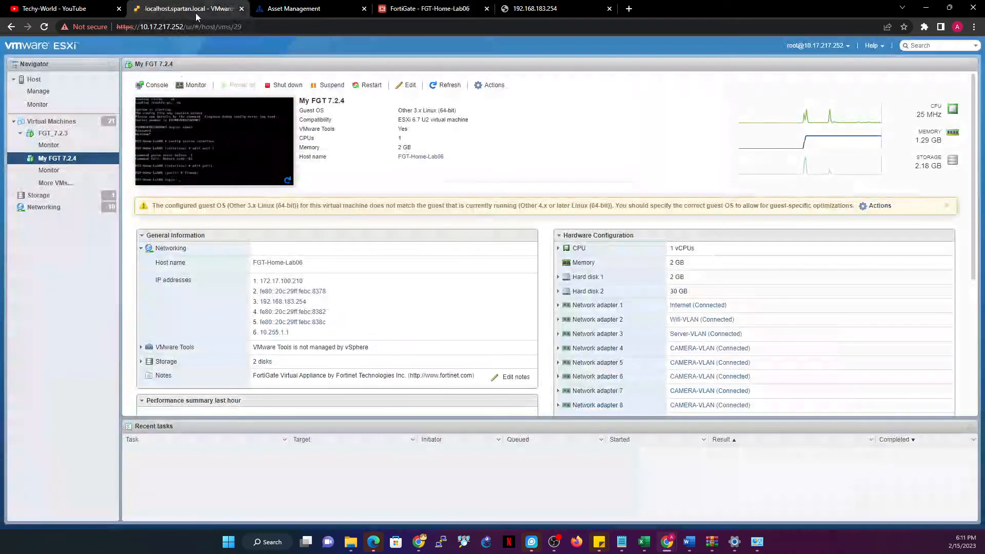
click(557, 305)
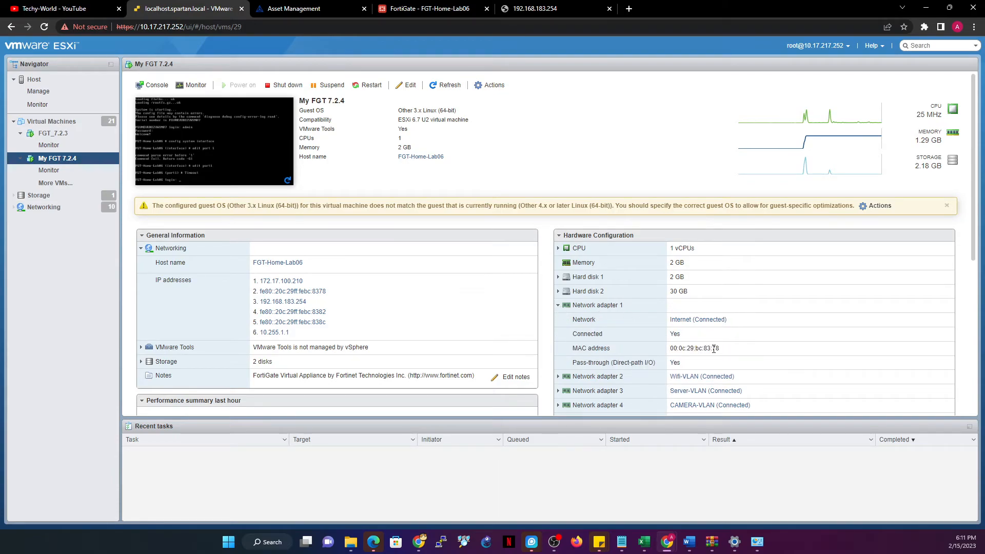
click(431, 9)
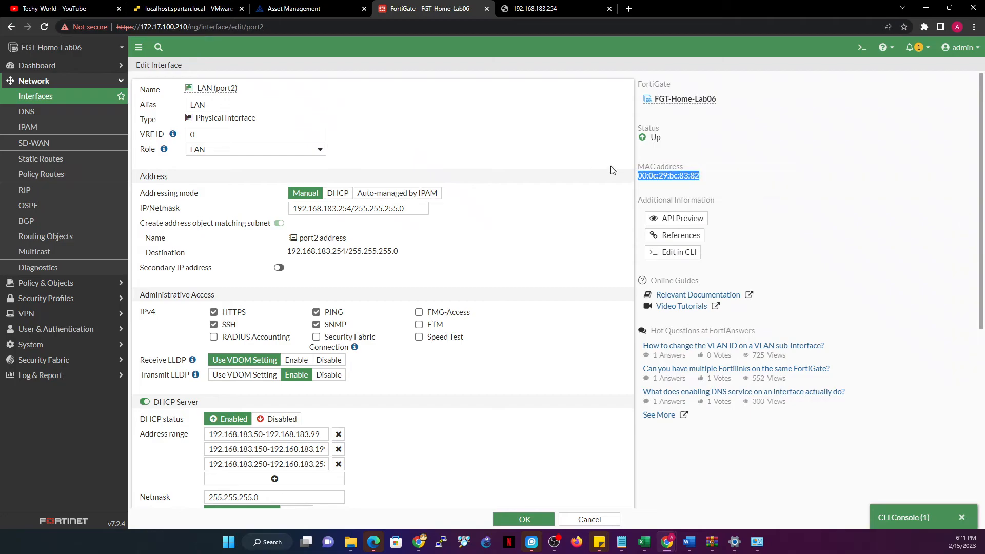
click(674, 176)
drag(681, 176, 717, 178)
click(190, 6)
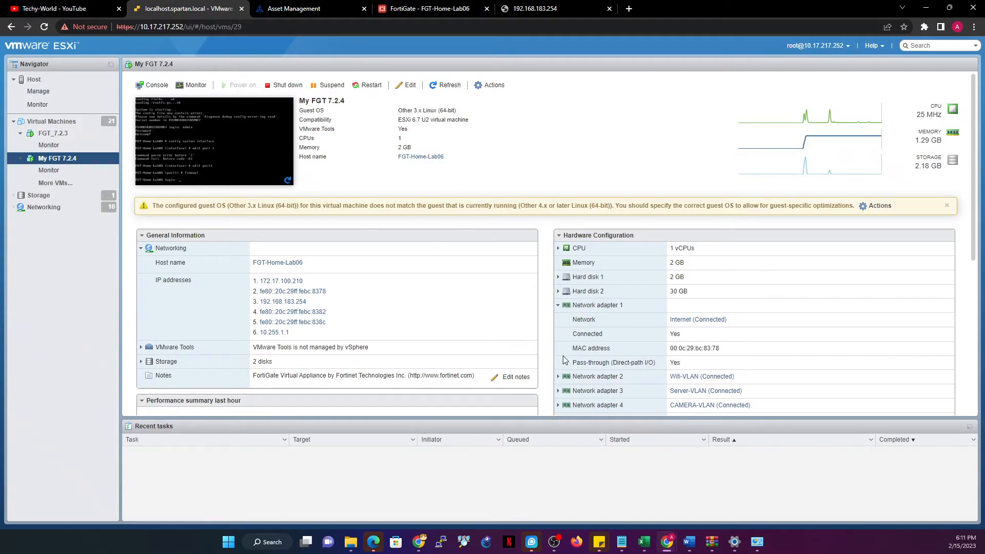
click(557, 377)
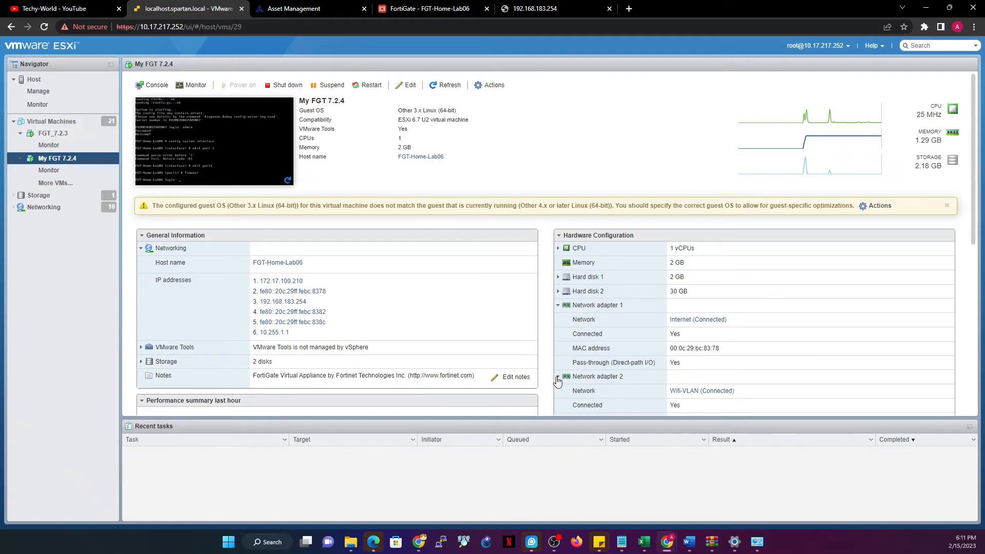
click(556, 306)
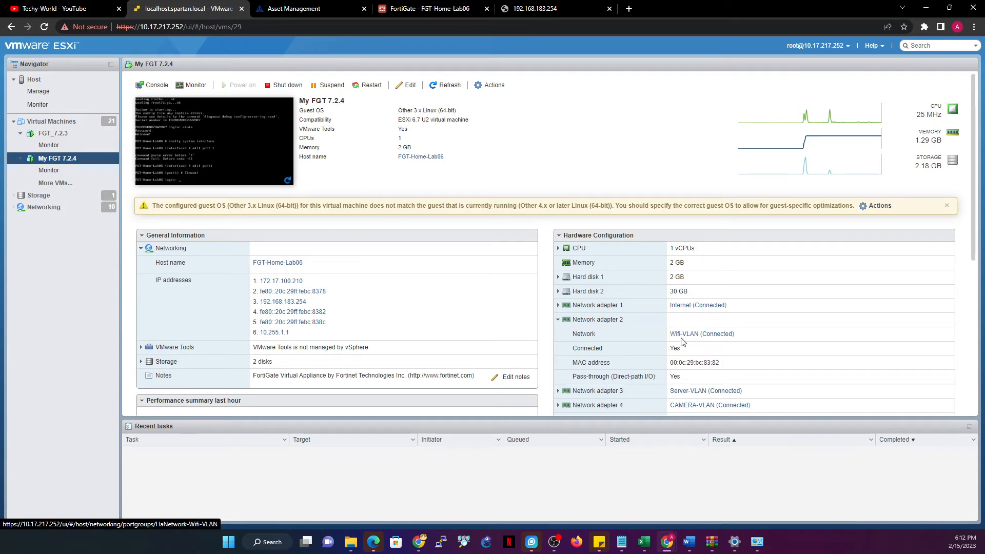
click(558, 320)
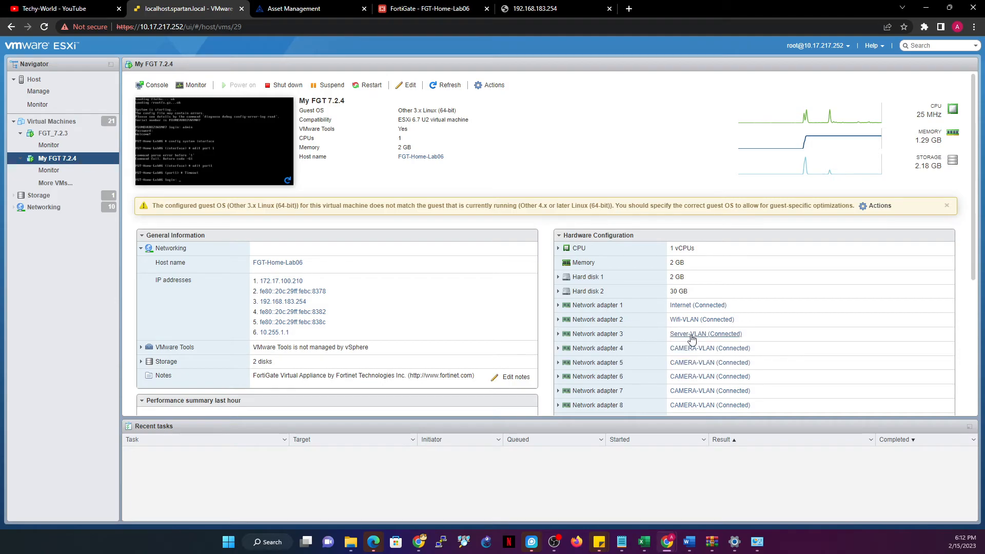
click(558, 335)
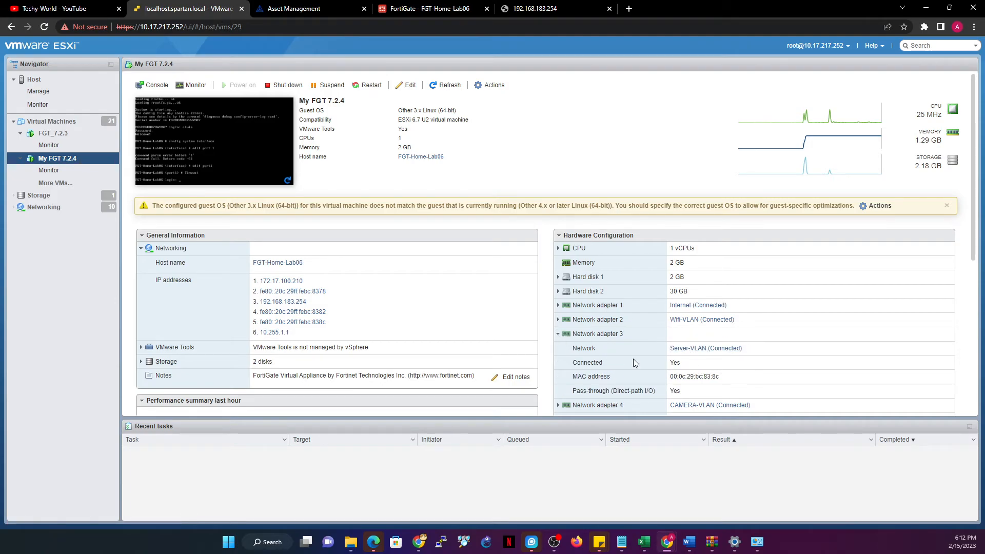
click(558, 335)
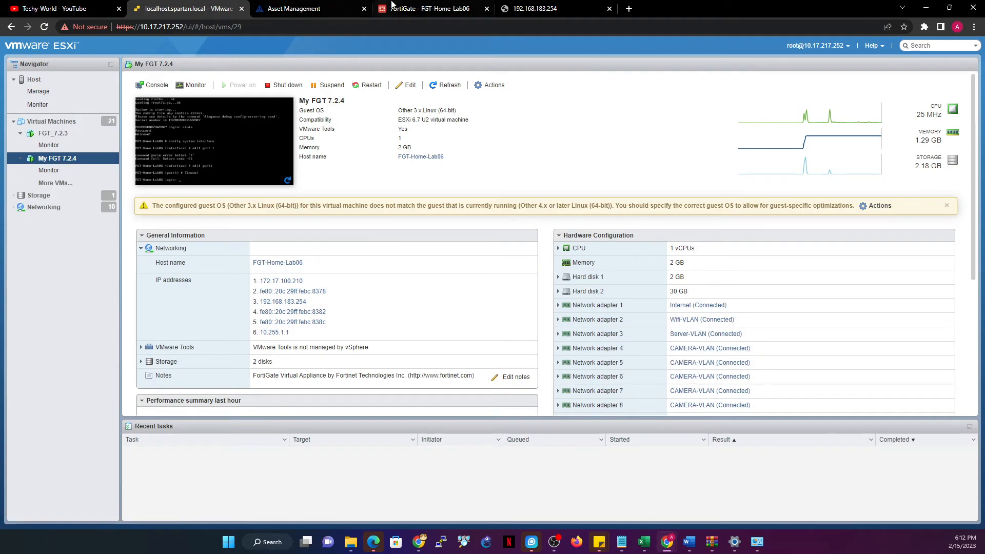
- Open the Wi-Fi adapter's IPv4 properties and look at the advanced TCP/IP settings
click(389, 7)
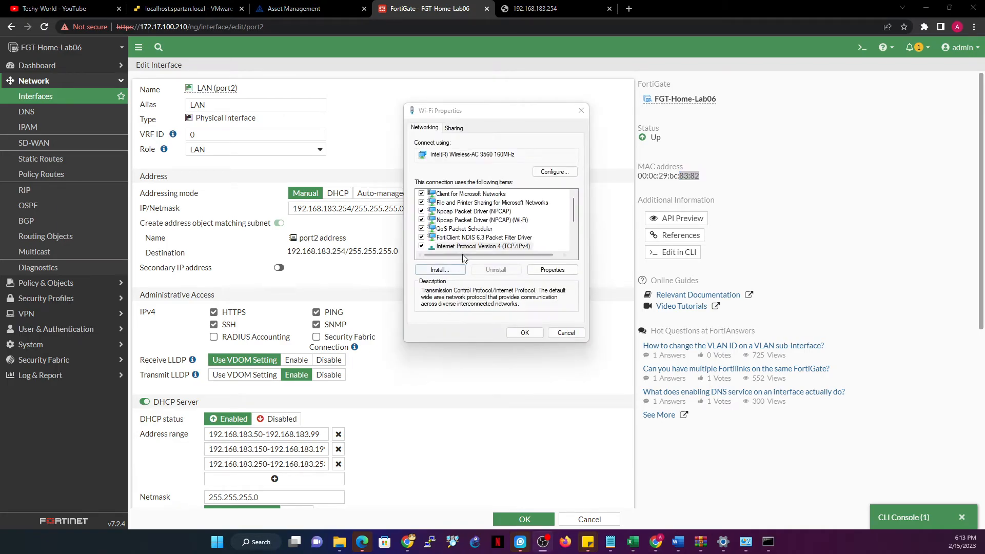
click(493, 246)
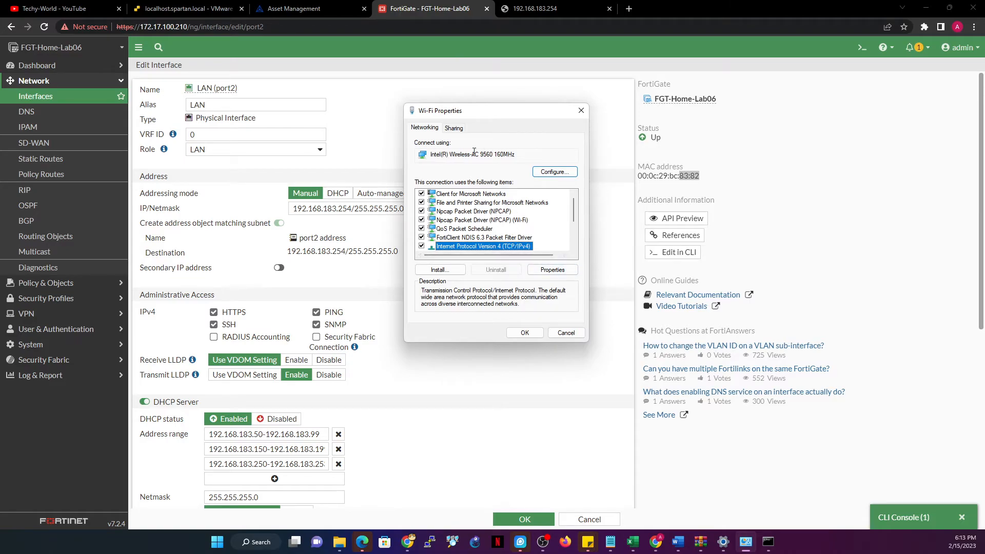
click(561, 273)
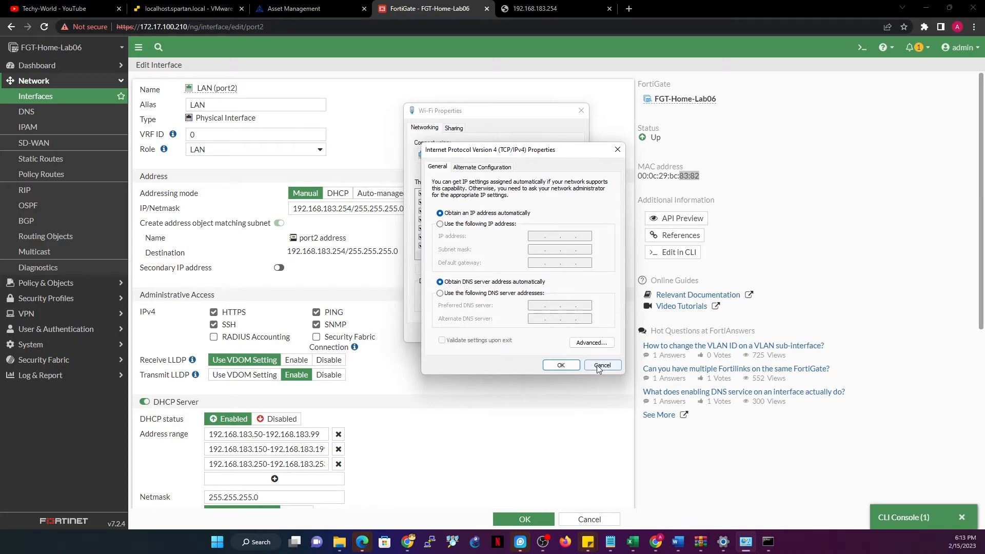
click(590, 342)
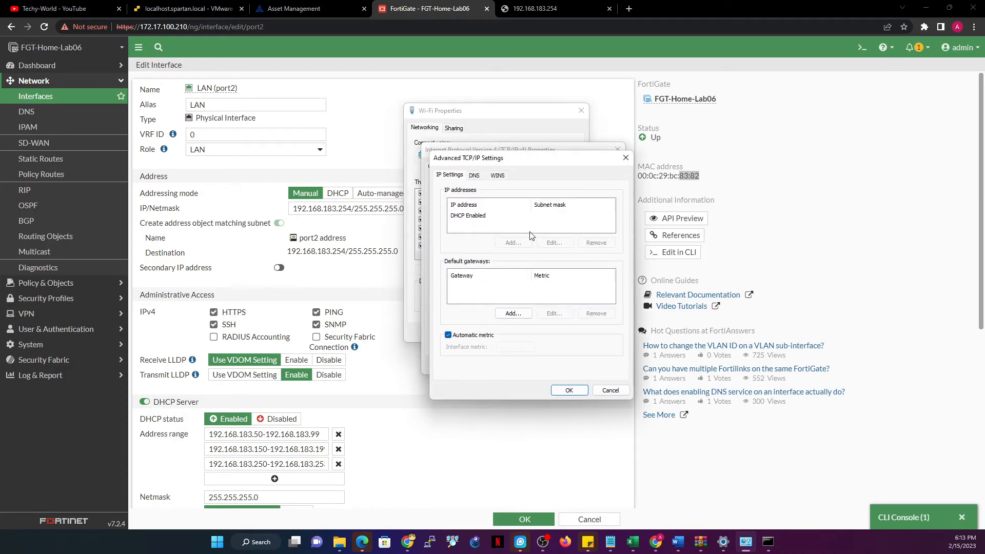
click(614, 392)
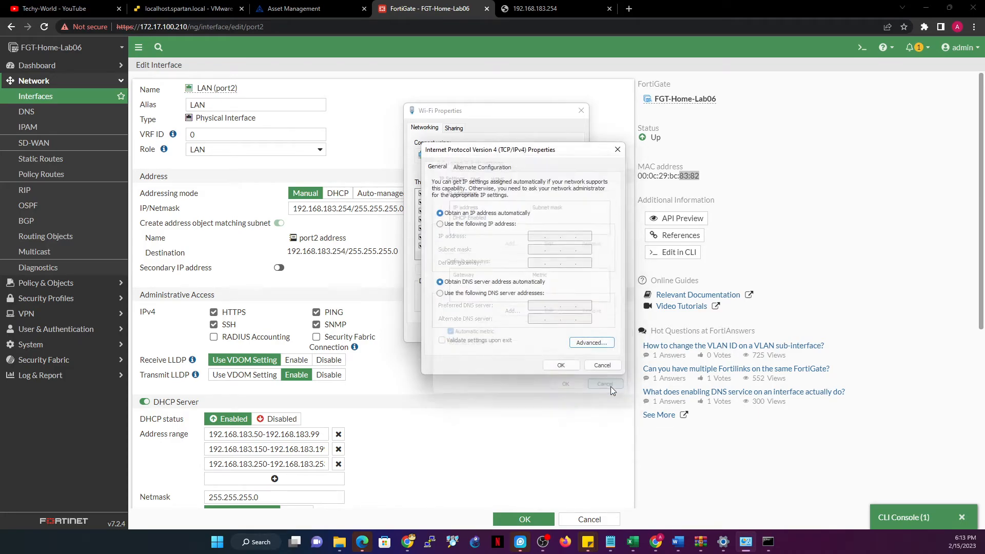
- Enter user-configured alternate IPv4 192.168.183.5/255.255.255.0, gateway 192.168.183.254, DNS 8.8.8.8, and apply
click(468, 168)
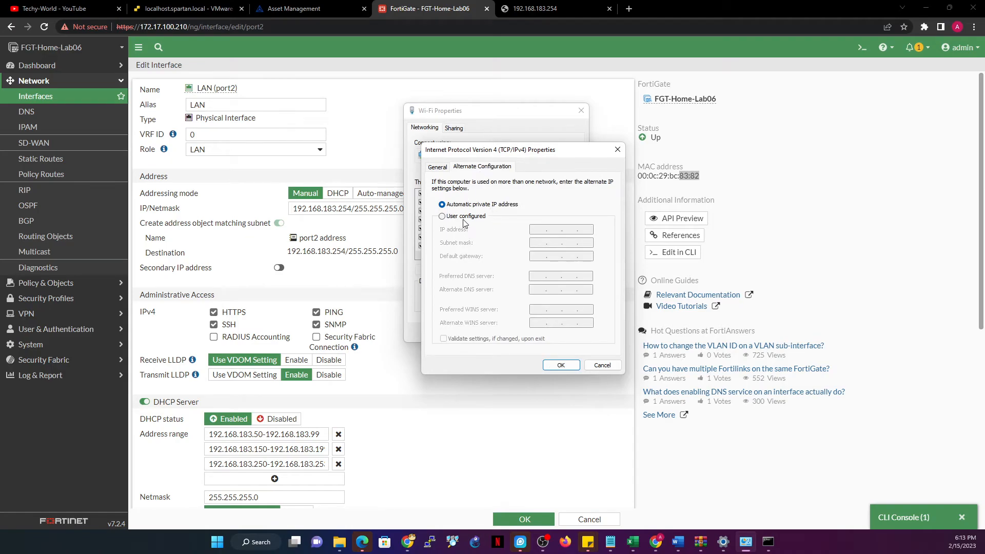
click(442, 216)
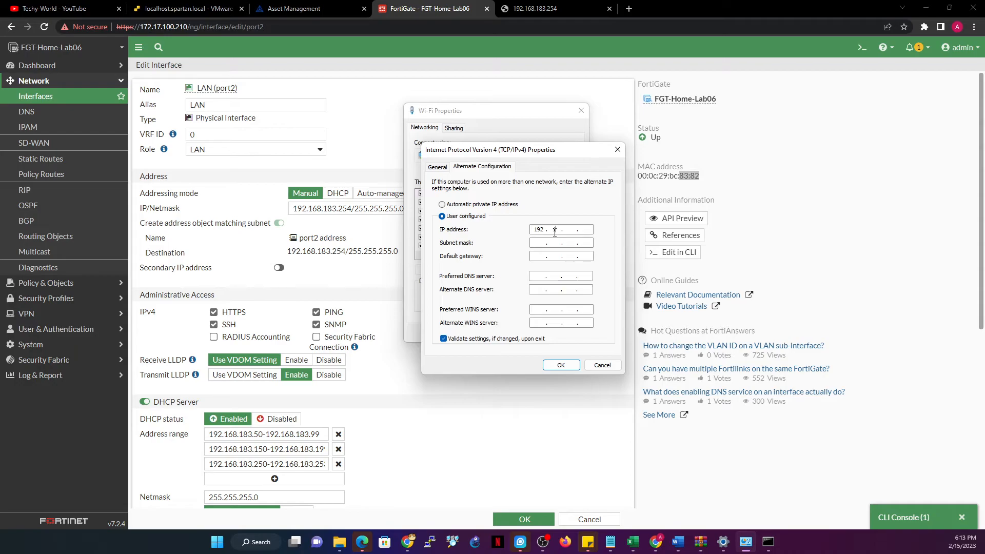
click(438, 168)
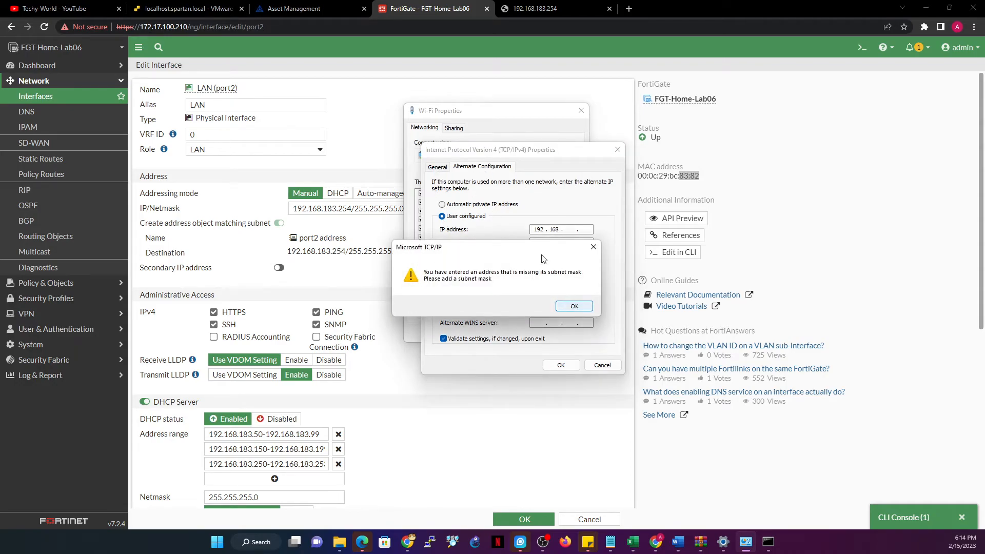
click(573, 306)
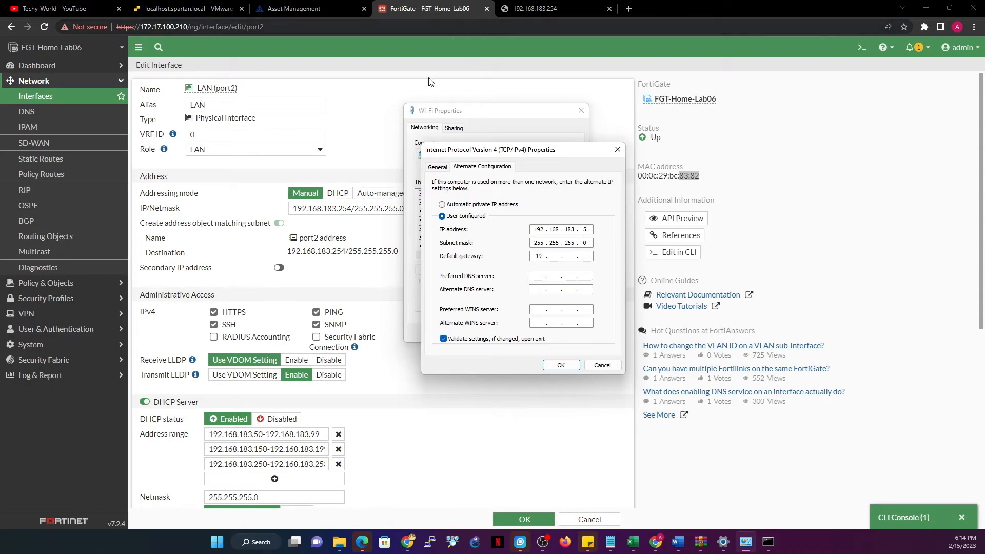
text(68)
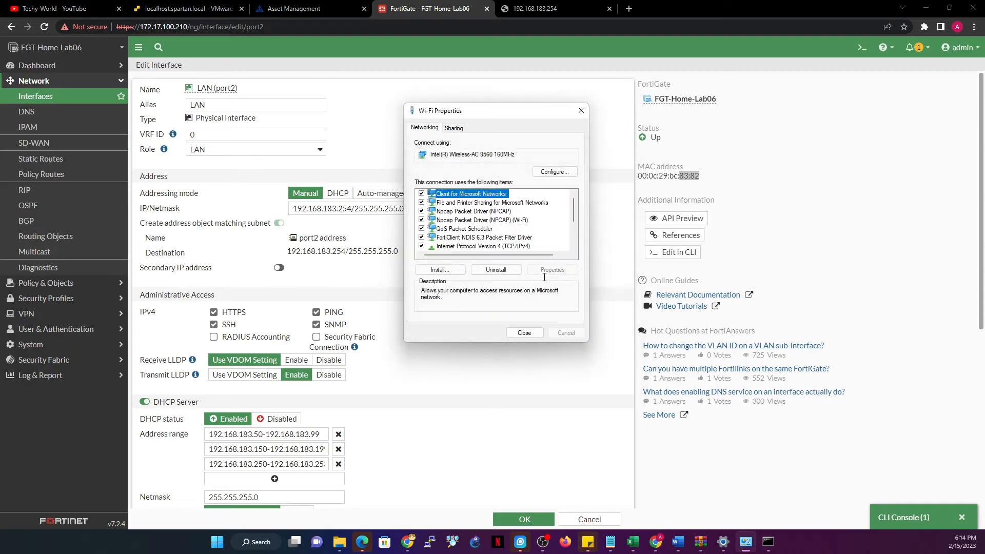
click(482, 246)
- Reopen the IPv4 properties to review the alternate configuration and advanced settings
click(552, 270)
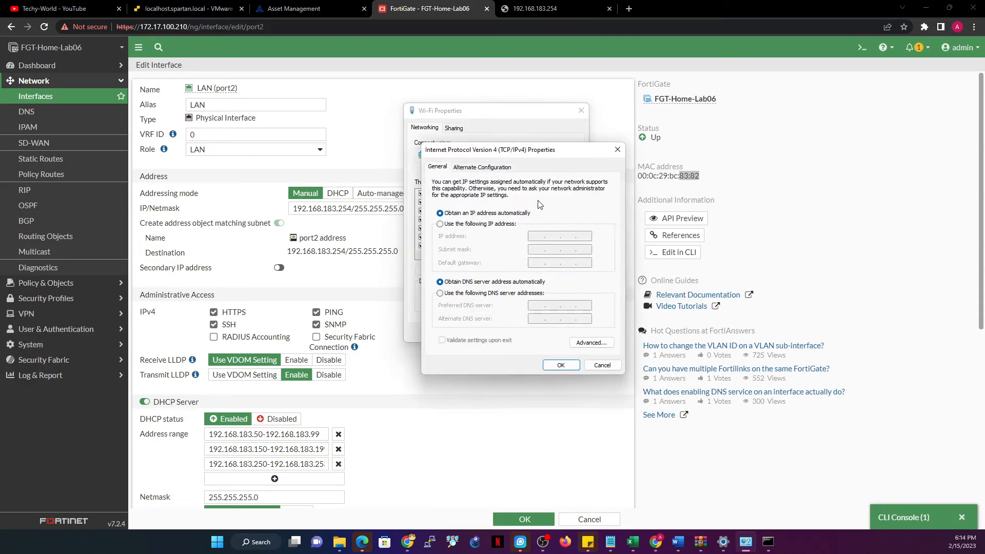
click(492, 168)
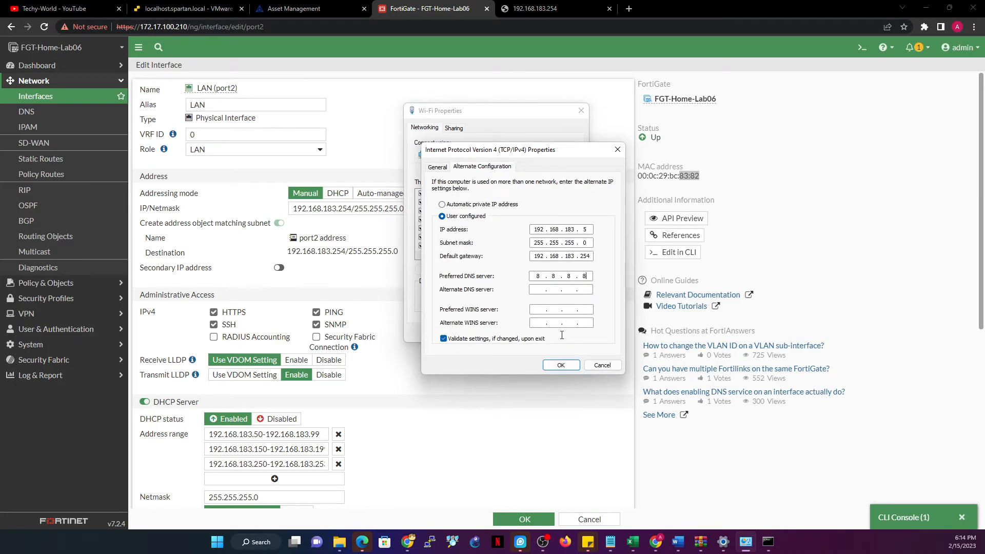
click(564, 365)
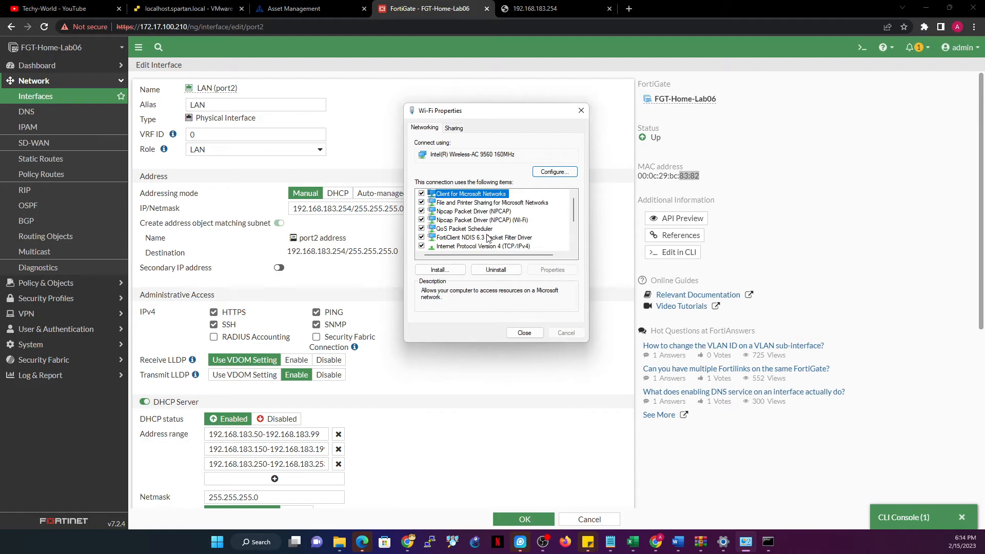
click(492, 245)
click(562, 272)
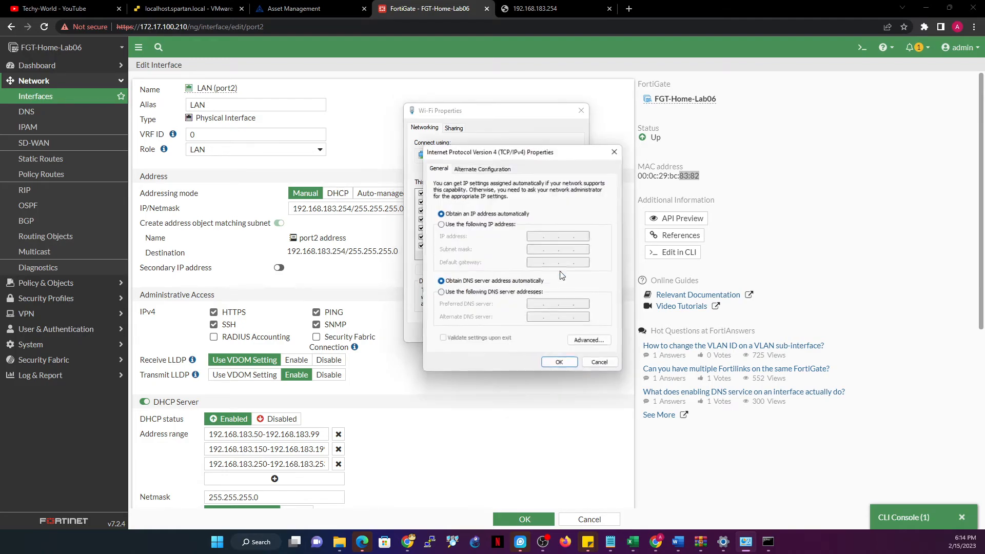
click(591, 342)
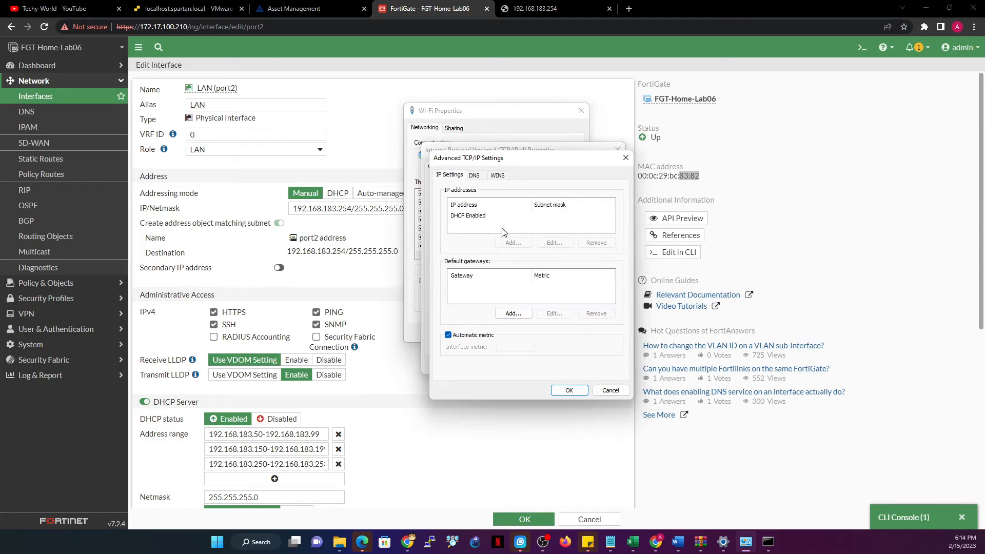
click(610, 392)
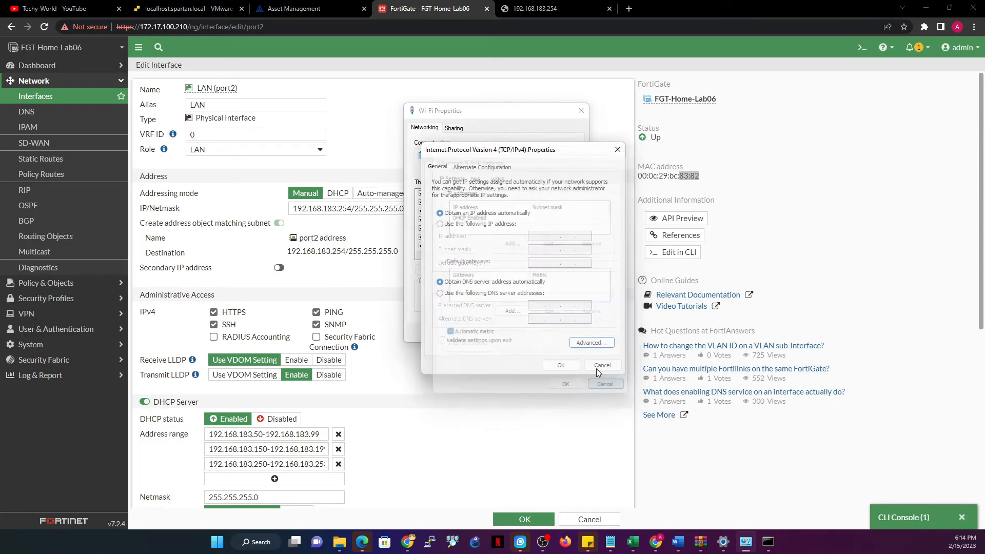
click(479, 165)
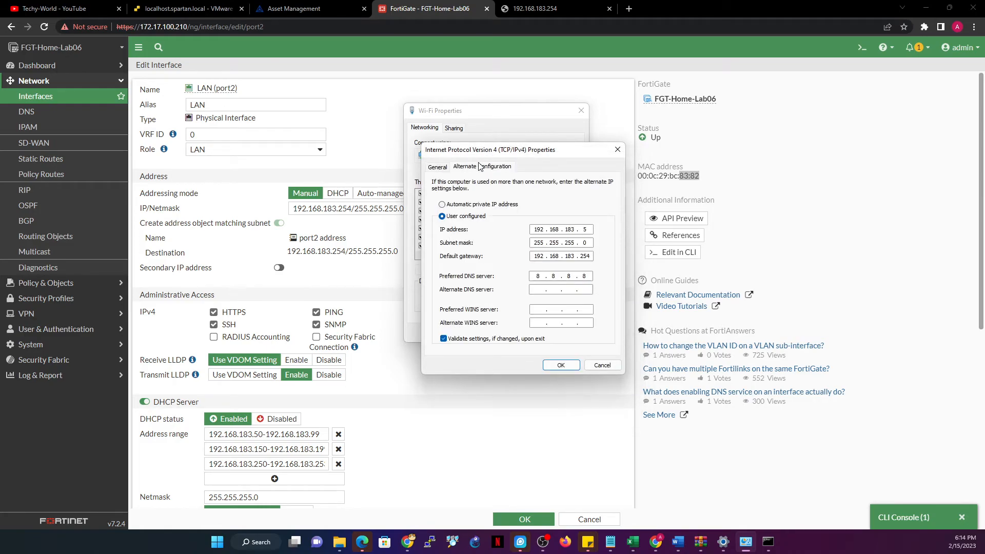
click(437, 168)
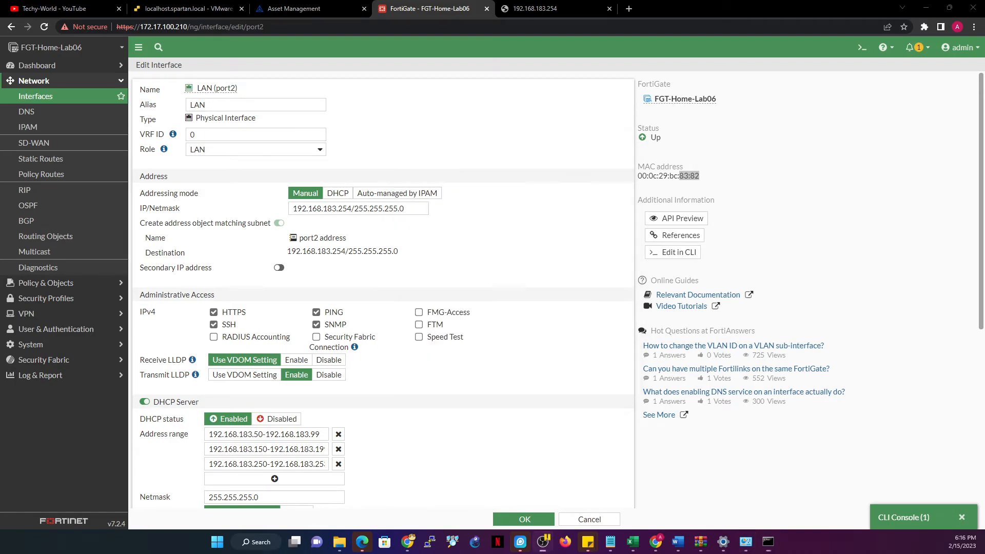
- Reload the 192.168.183.254 tab and proceed past the certificate warning to the login page
click(553, 5)
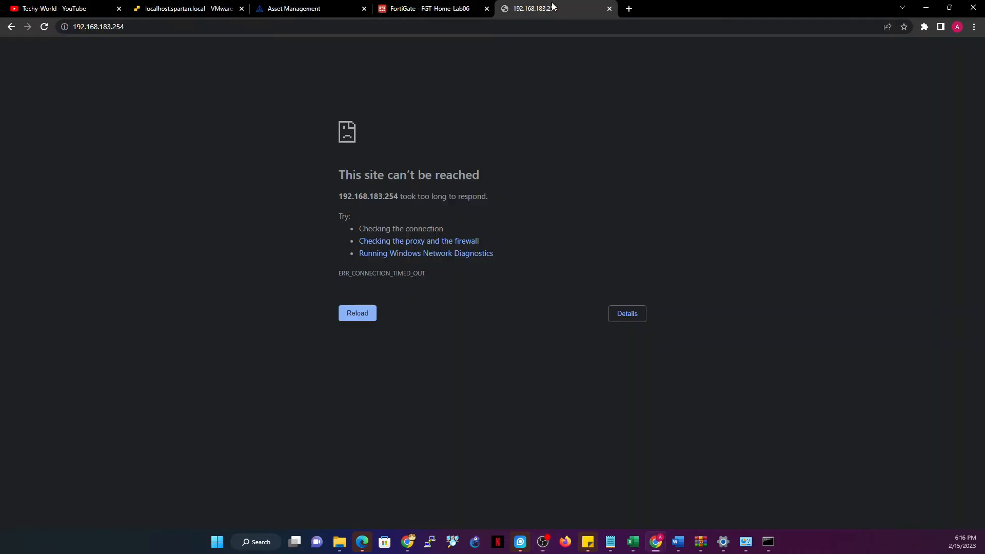
click(44, 26)
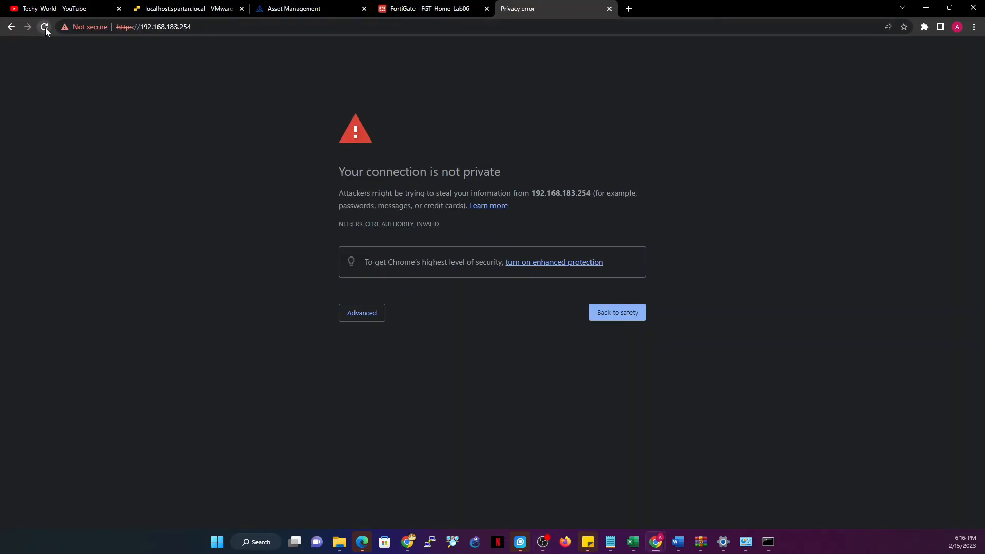
click(342, 313)
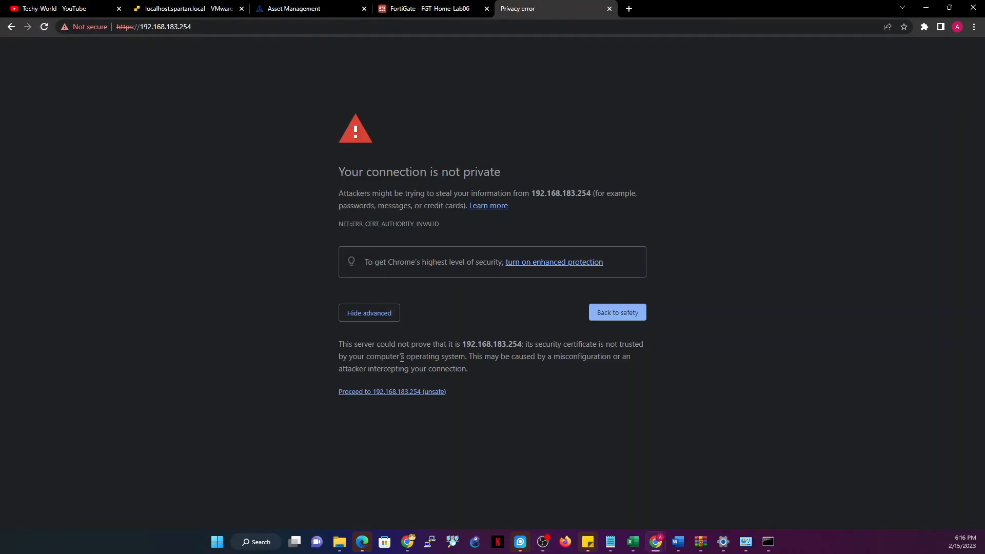
click(398, 391)
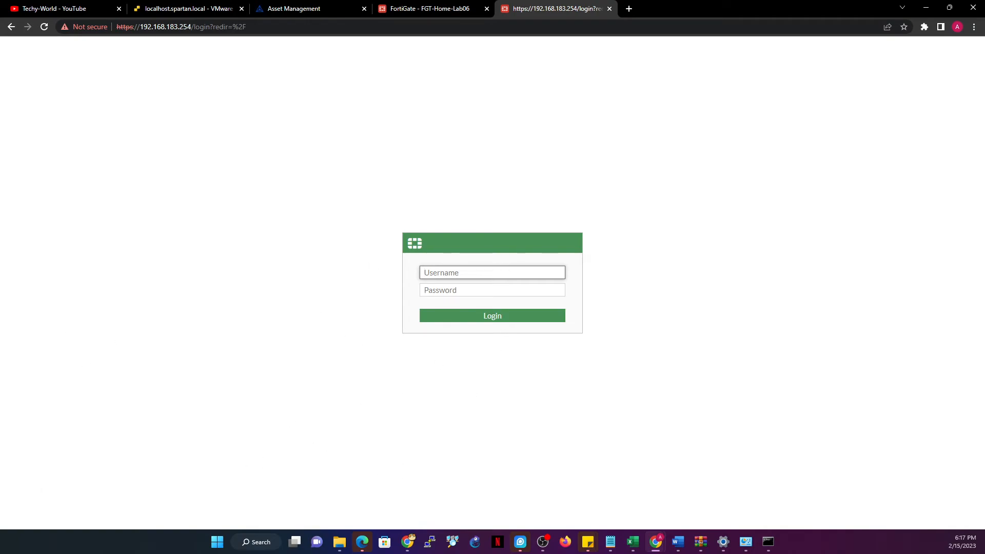
key(alt+Tab)
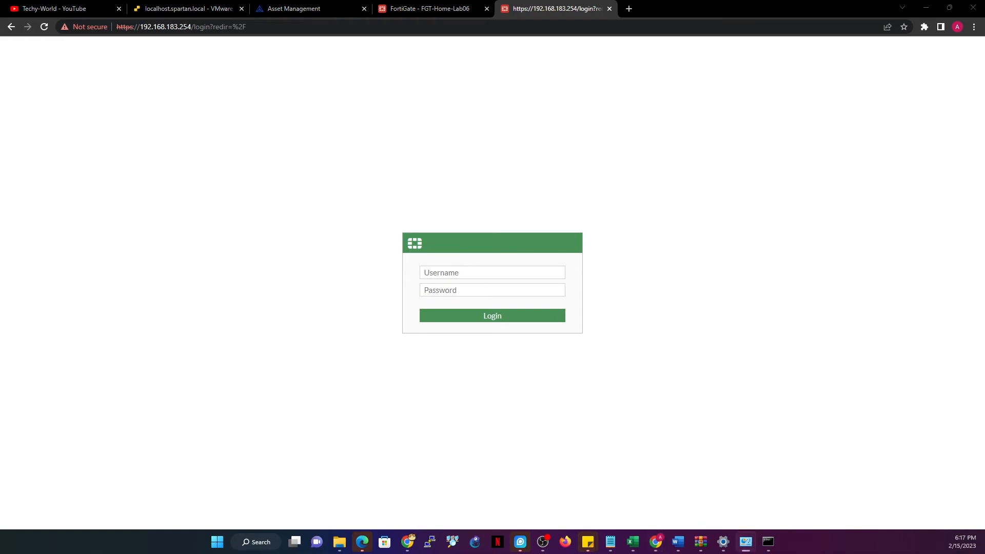
- Review the Wi-Fi advanced TCP/IP settings listing 192.168.183.5 and gateway 192.168.183.254
drag(479, 17, 507, 54)
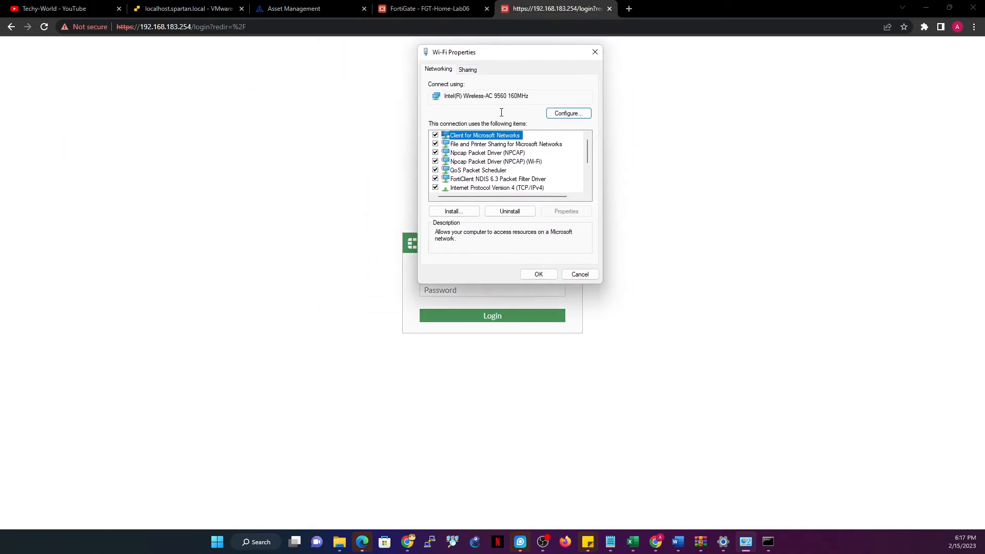
click(510, 188)
click(566, 211)
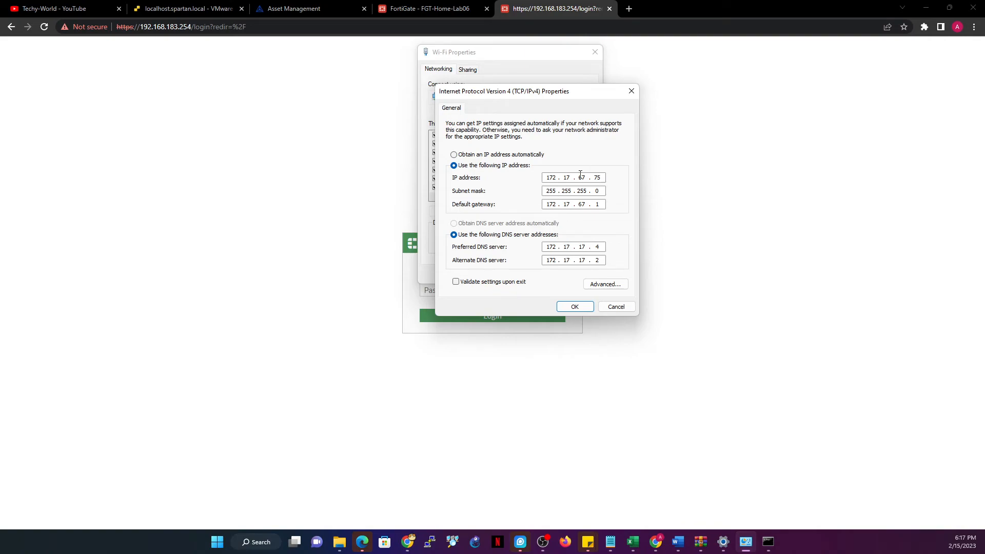
click(613, 283)
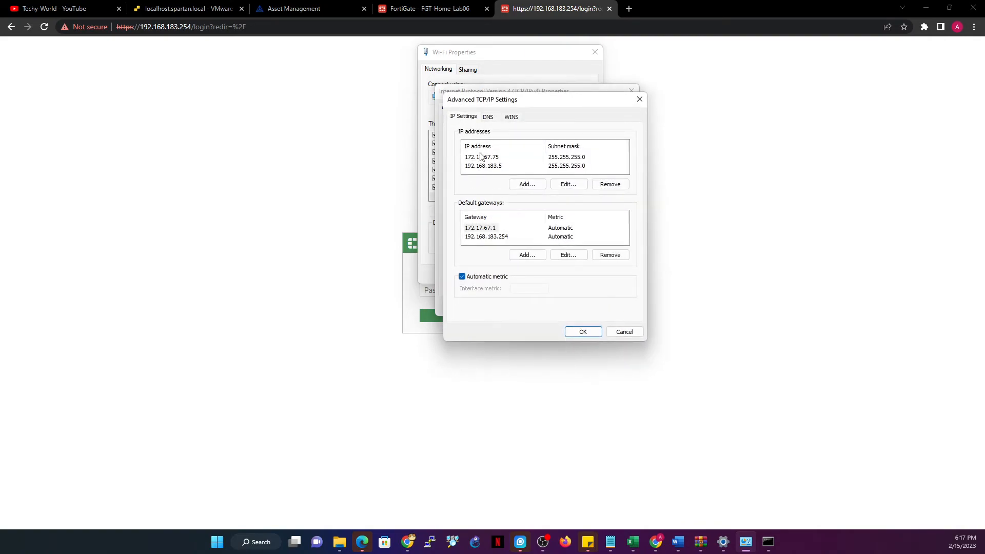
click(526, 184)
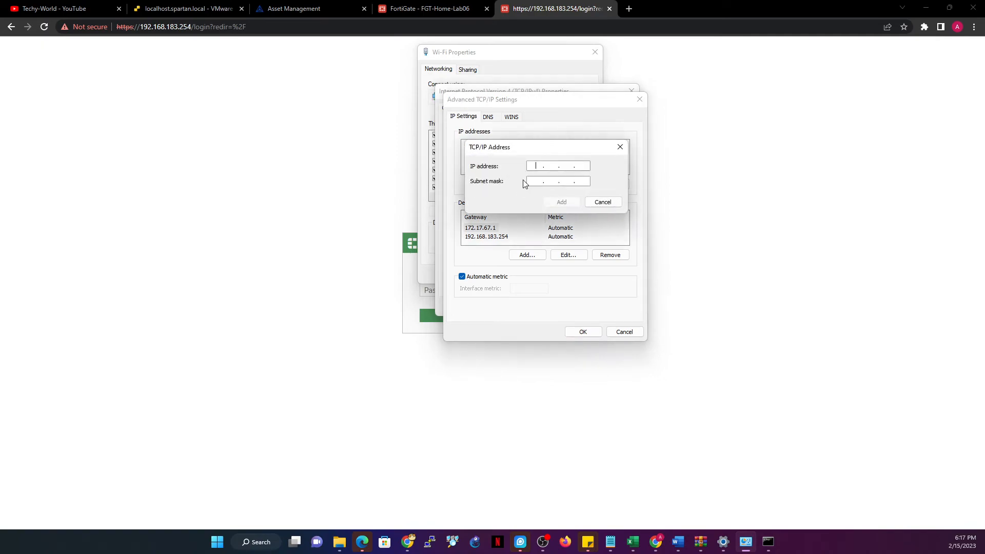
click(603, 202)
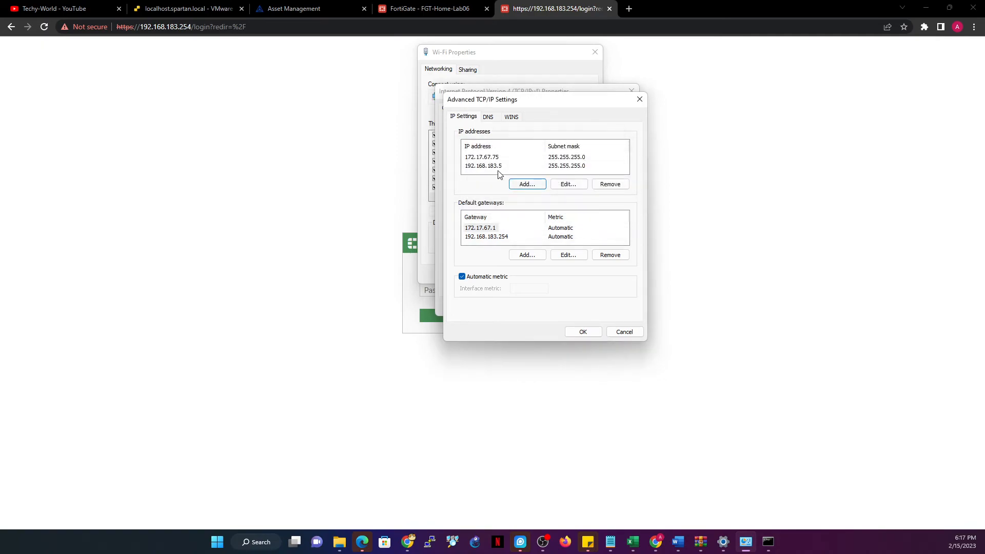
click(488, 237)
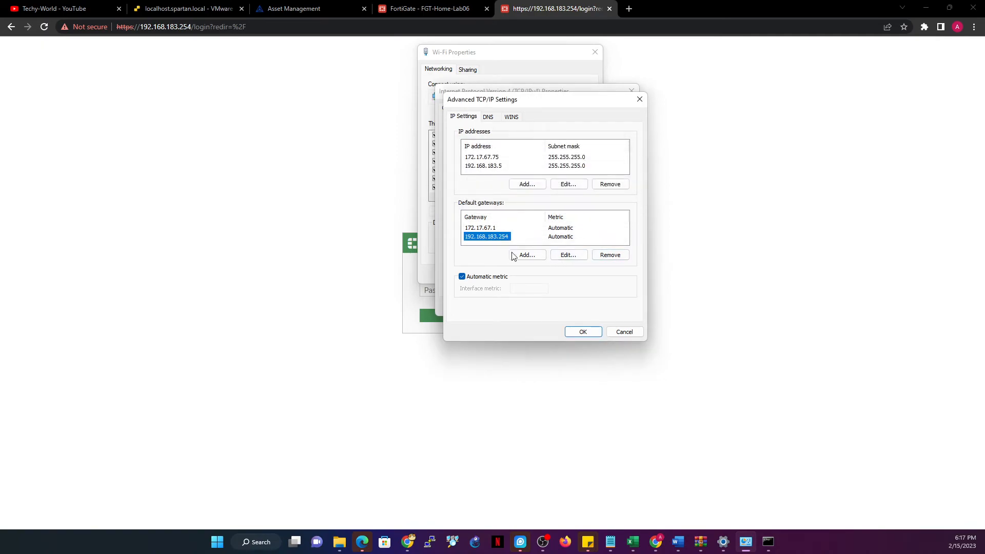
click(618, 334)
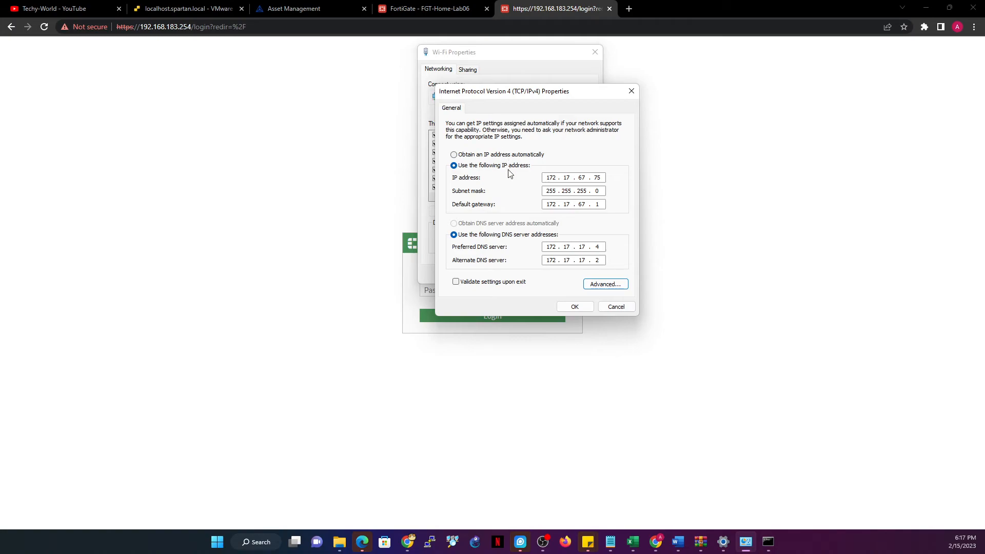
- Apply the IPv4 settings, accept the multiple-gateways warning, and close the Wi-Fi dialogs
click(613, 285)
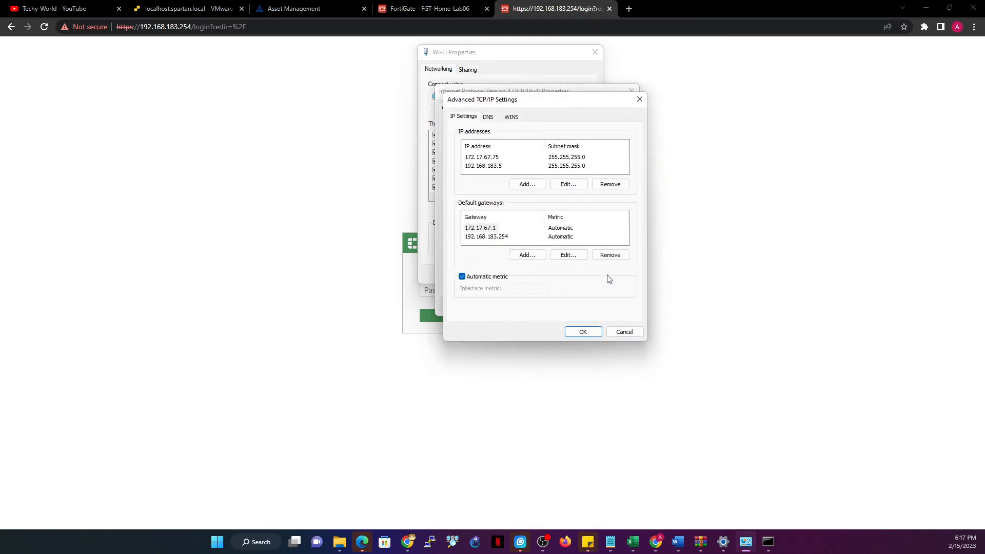
click(625, 332)
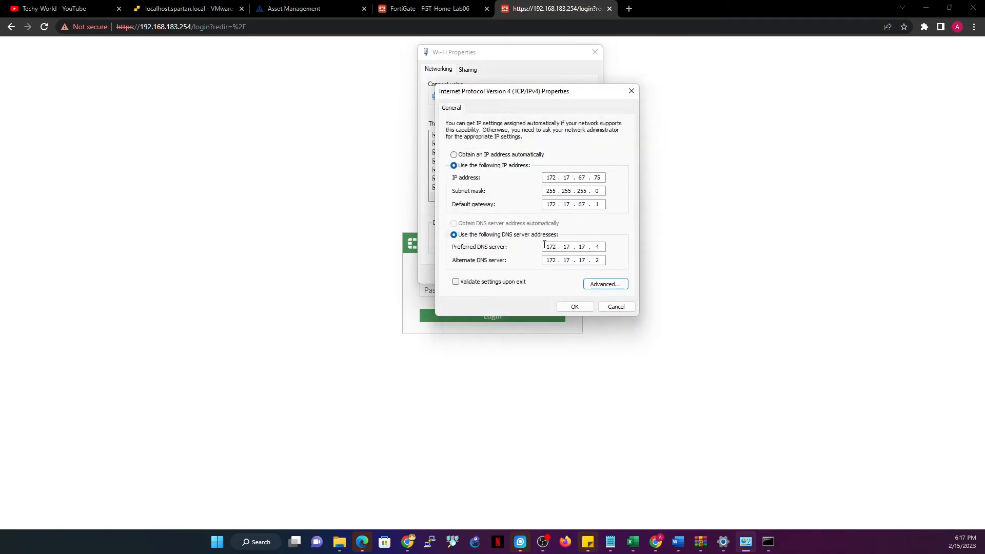
click(569, 309)
click(581, 318)
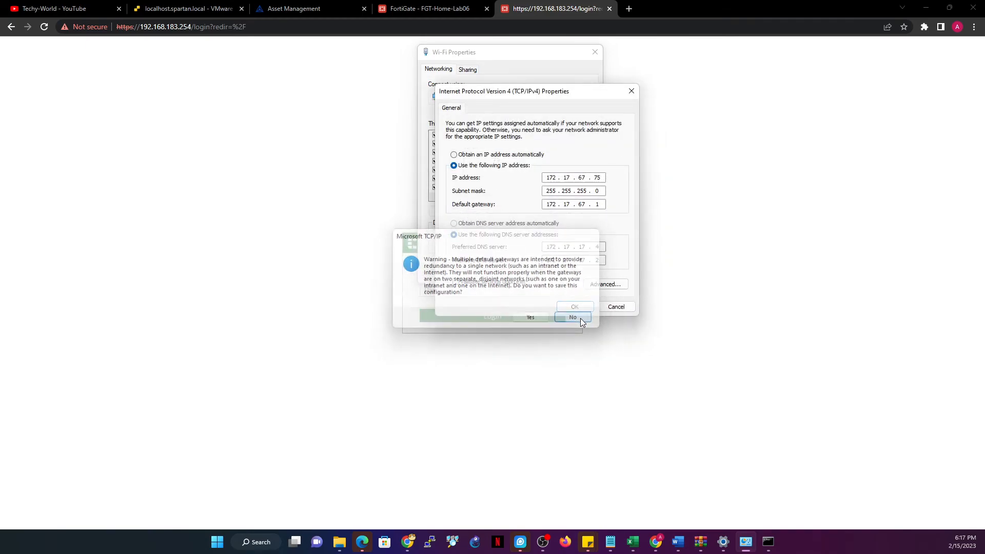
click(619, 307)
click(570, 274)
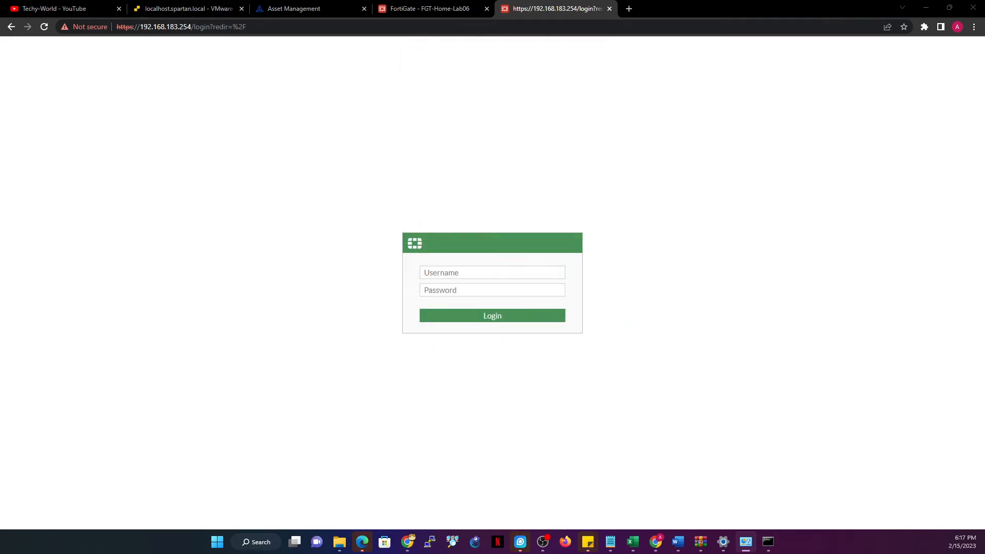
click(44, 27)
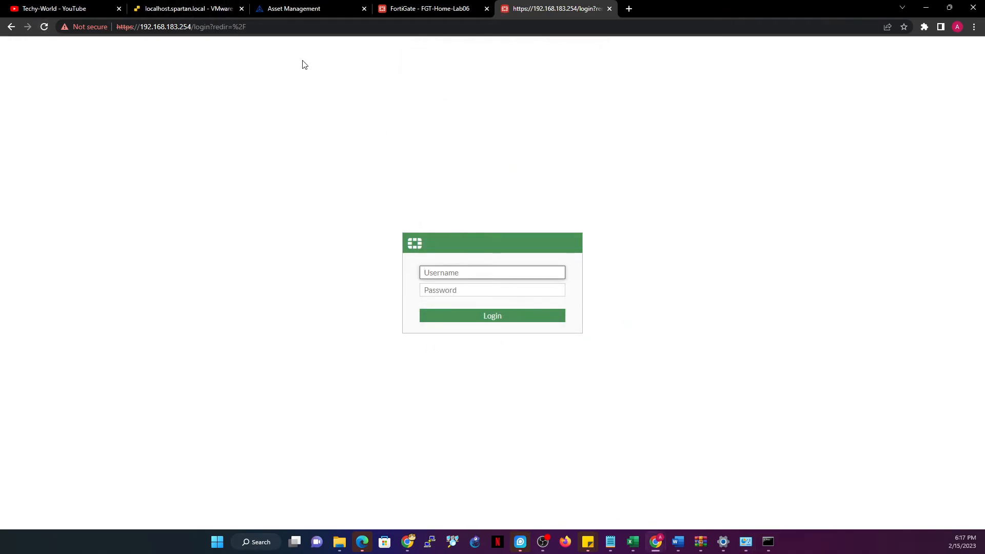
- Log in at 192.168.183.254 with the admin account and dismiss the FortiOS 7.2.0 notice
click(426, 9)
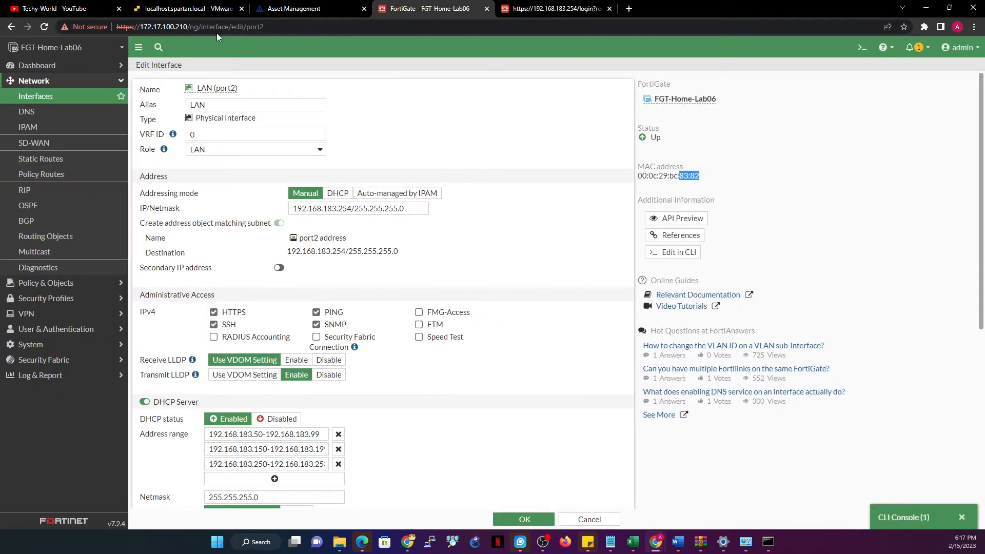
click(38, 97)
click(604, 11)
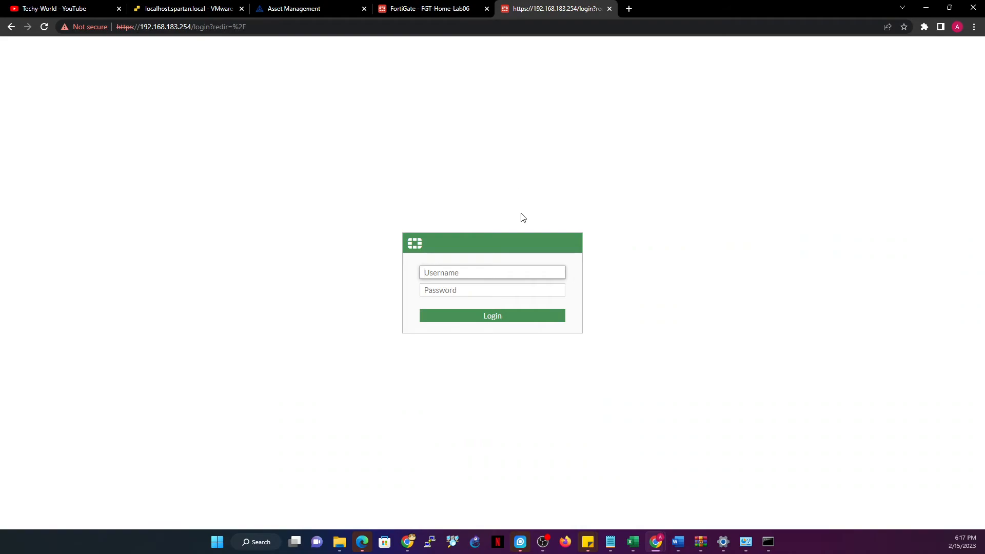
text(admin)
key(Tab)
text(••)
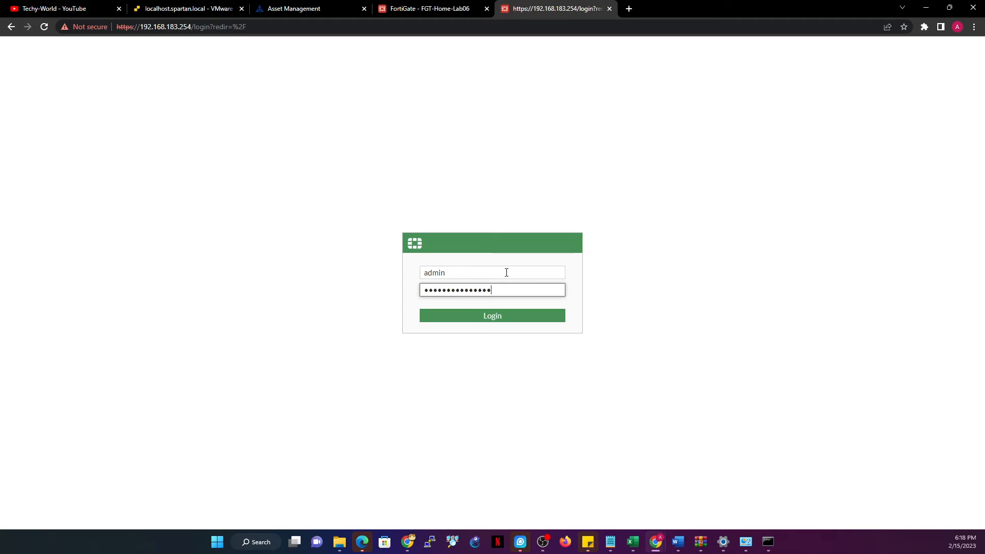
click(500, 315)
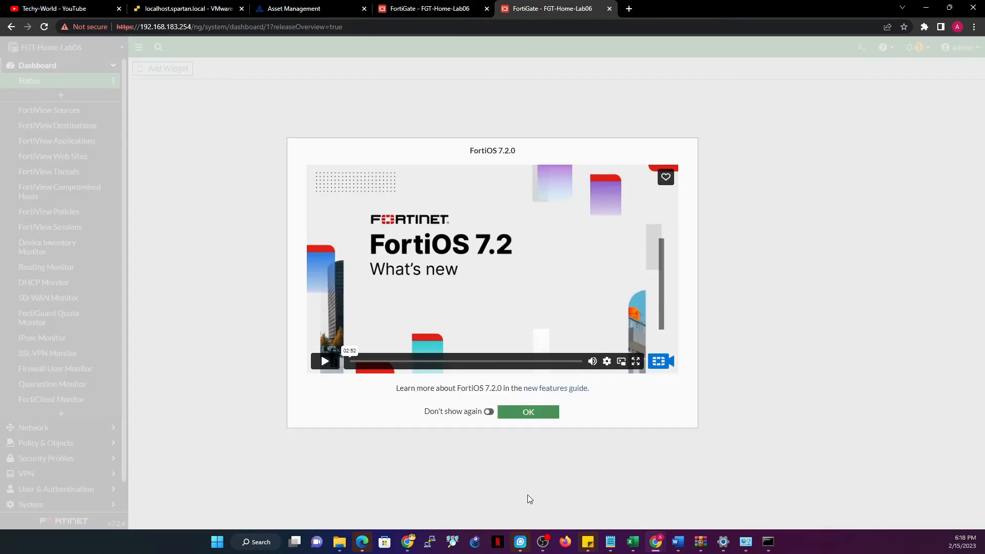
click(528, 413)
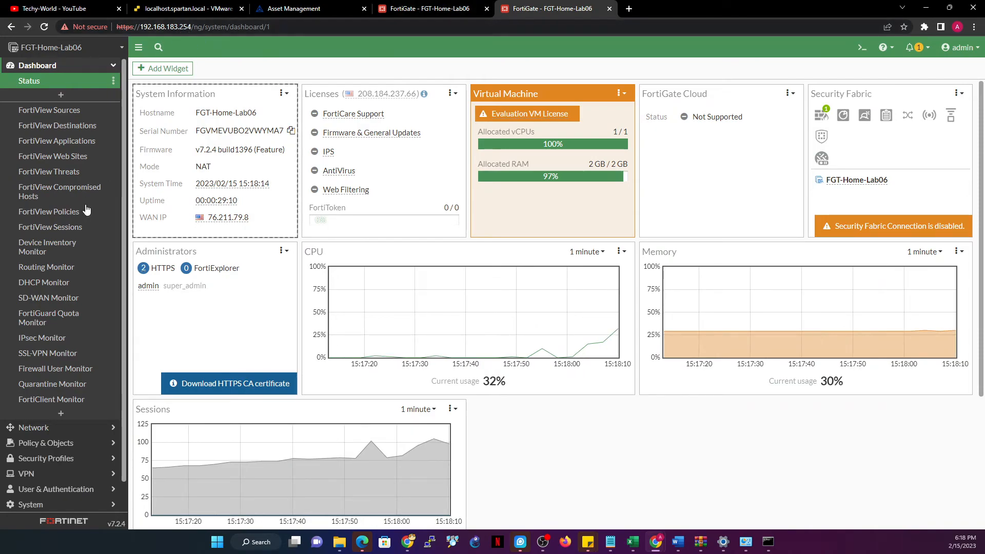
- Edit ISP (port1) and uncheck HTTPS, HTTP, SSH and FMG-Access, then save
click(430, 8)
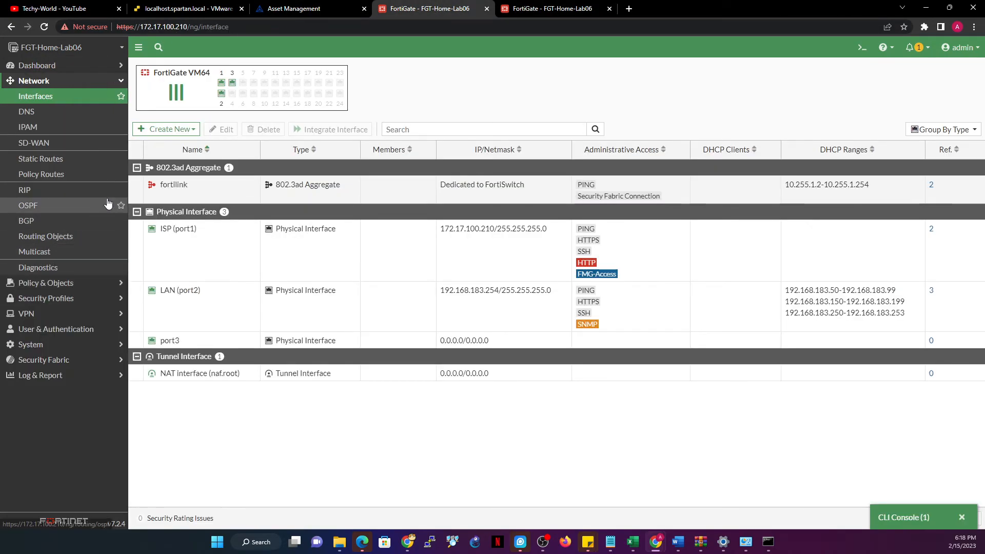
click(533, 9)
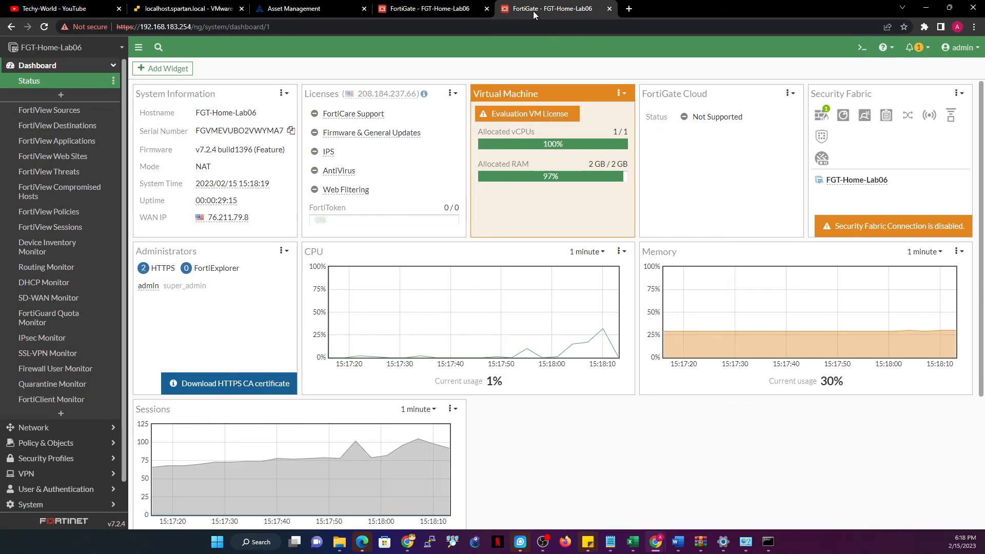
click(47, 428)
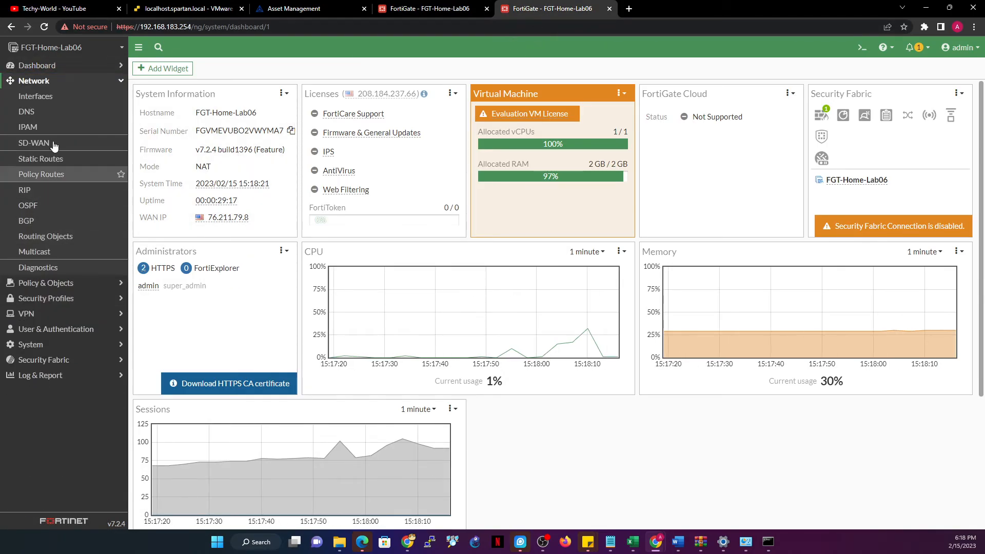
click(8, 97)
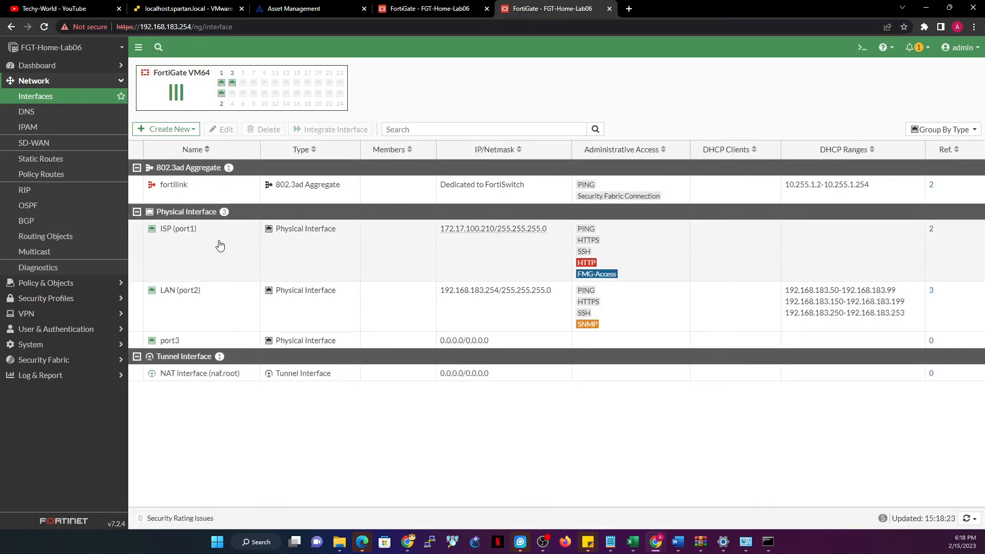
double_click(175, 230)
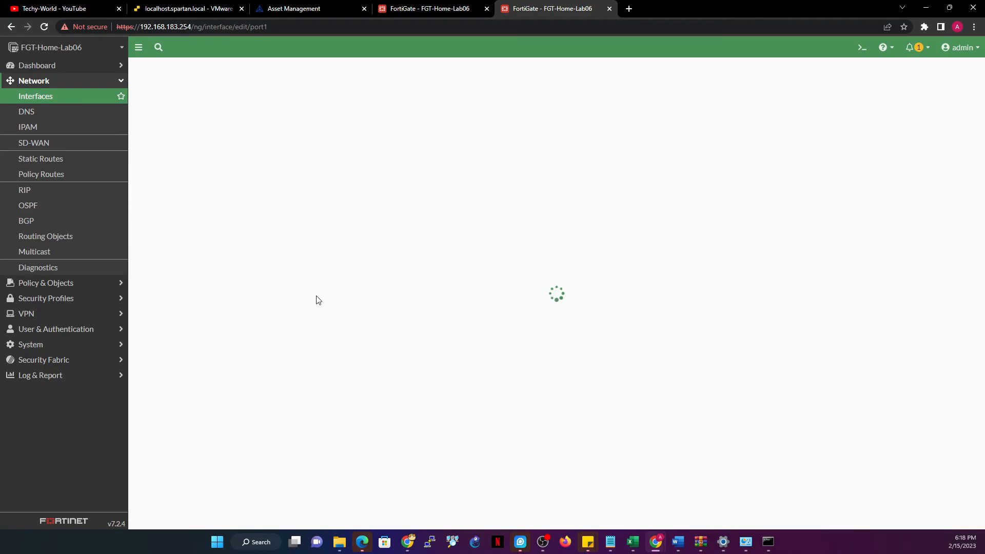
click(214, 298)
click(316, 298)
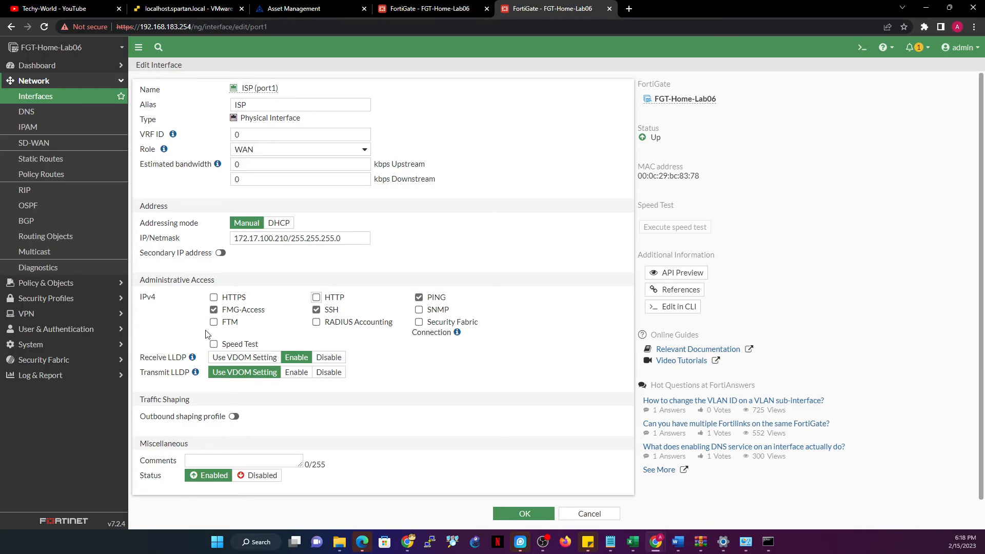
click(316, 310)
click(213, 310)
click(524, 514)
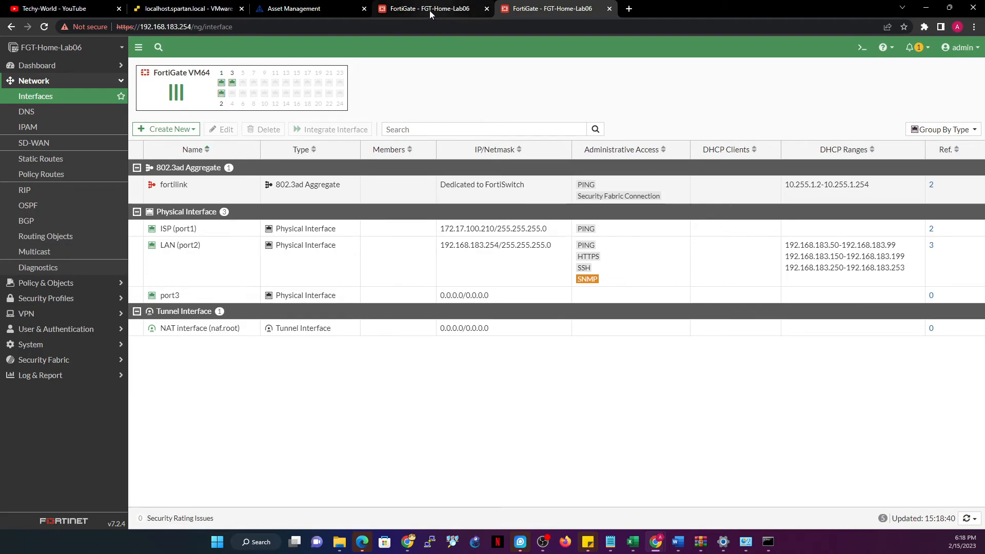
- Reload the 172.17.100.210 session at its root address to test WAN access
click(430, 10)
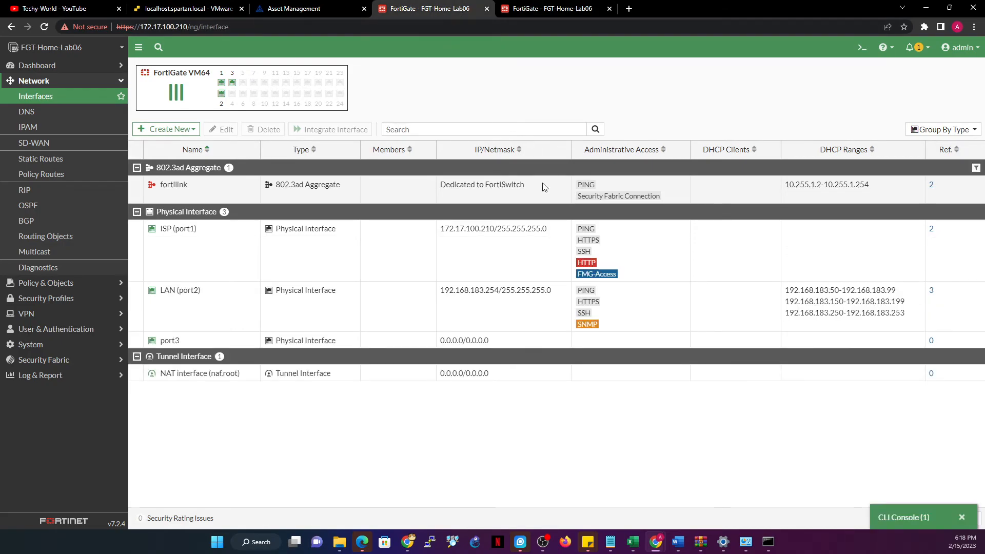
click(43, 98)
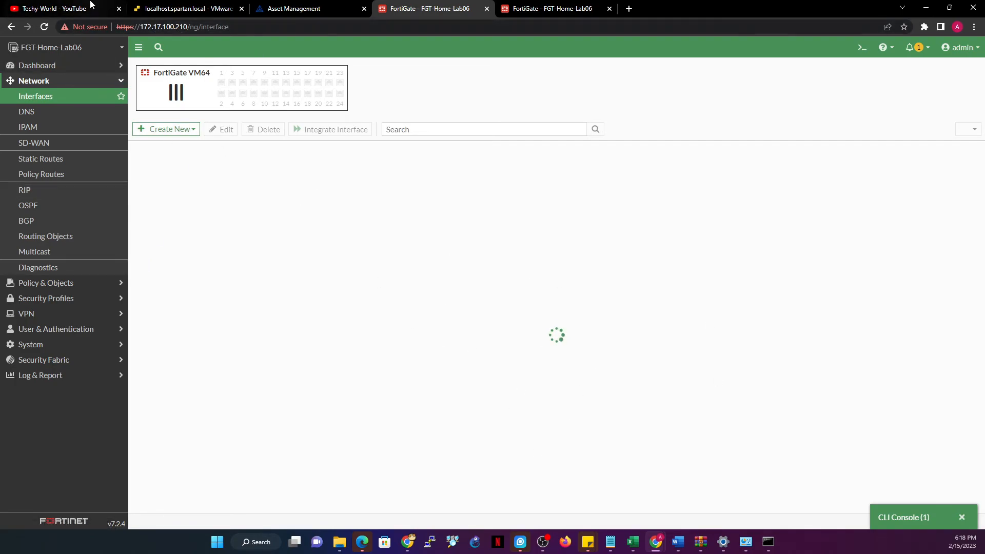
drag(185, 26, 360, 24)
key(BackSpace)
key(Return)
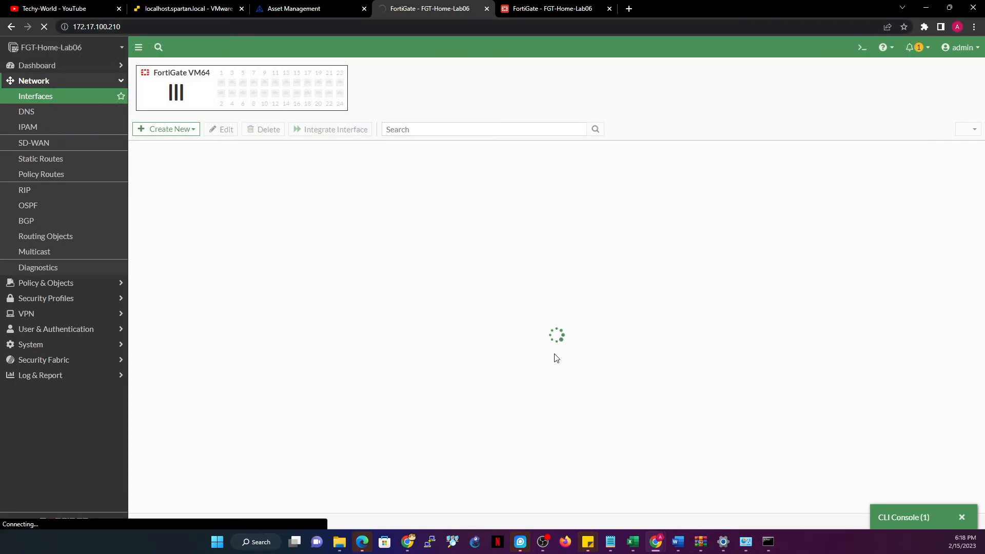
- Allow HTTPS, SSH, FMG-Access and SNMP administrative access on ISP (port1) and save
click(565, 7)
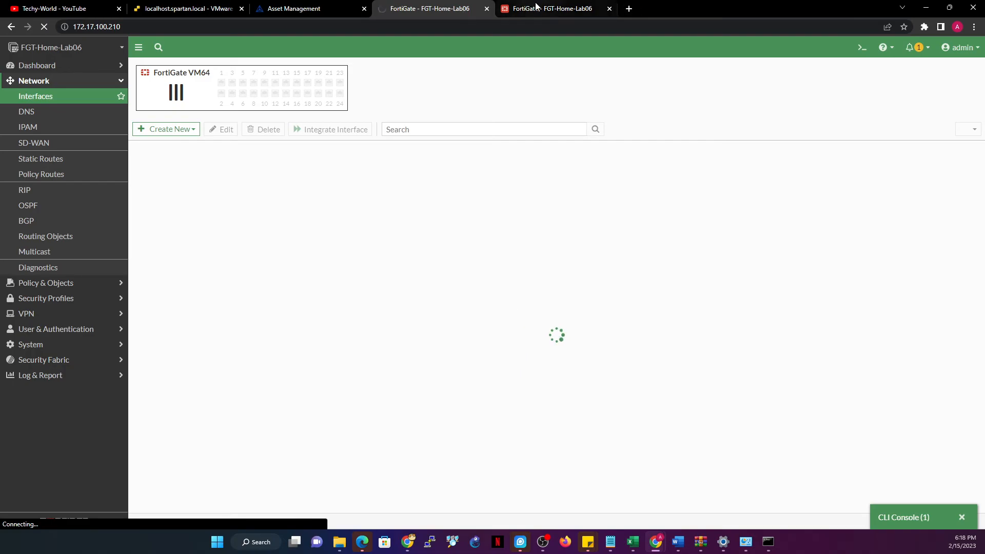
double_click(183, 229)
click(213, 297)
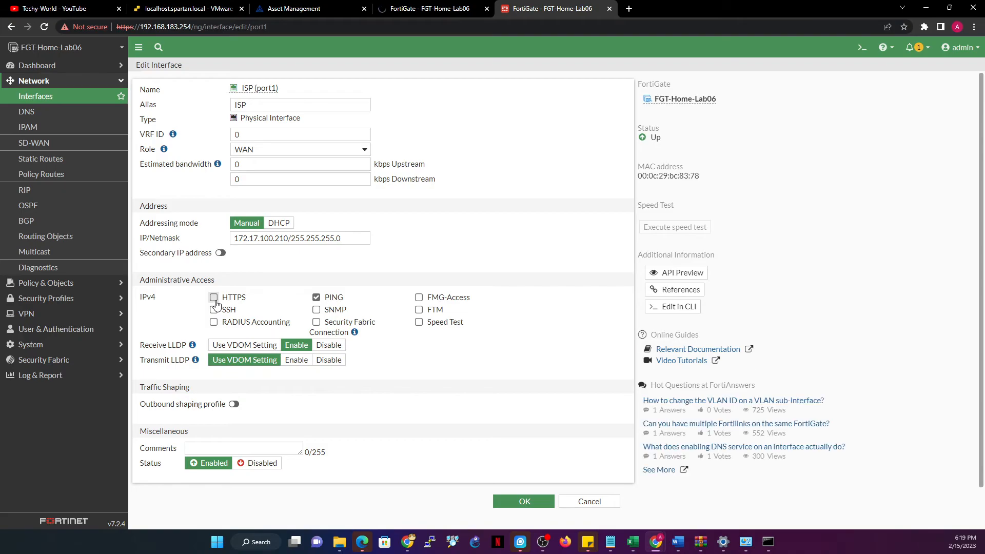
click(213, 309)
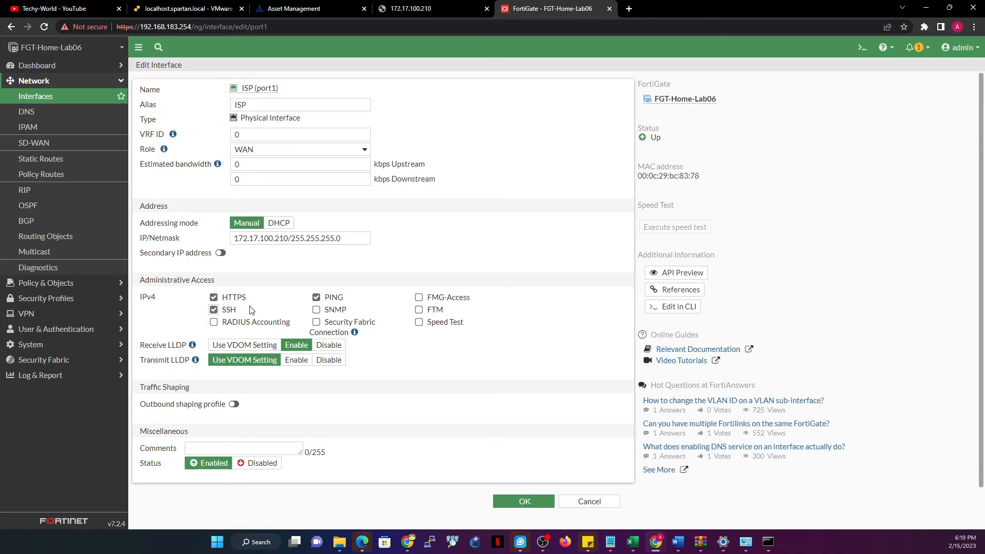
click(433, 299)
click(328, 310)
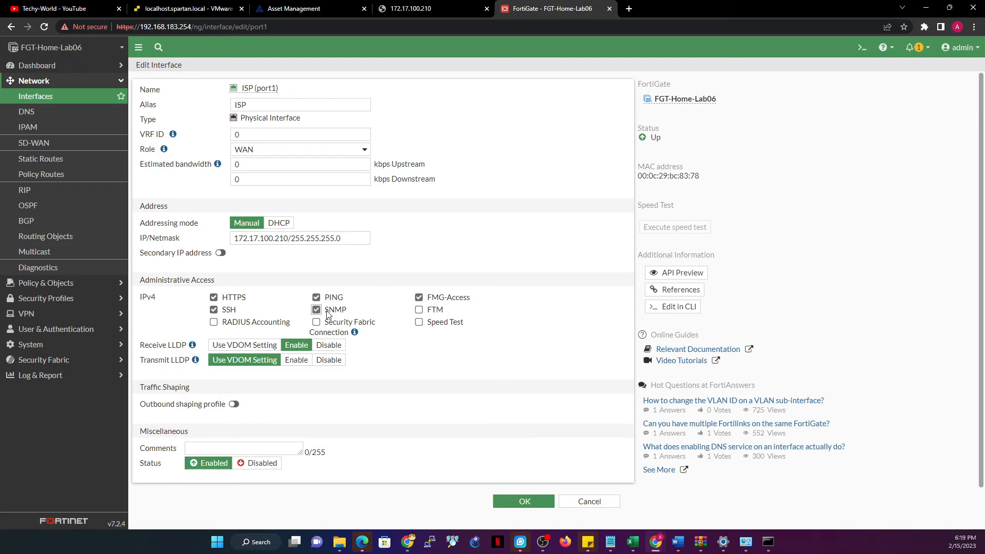
click(529, 501)
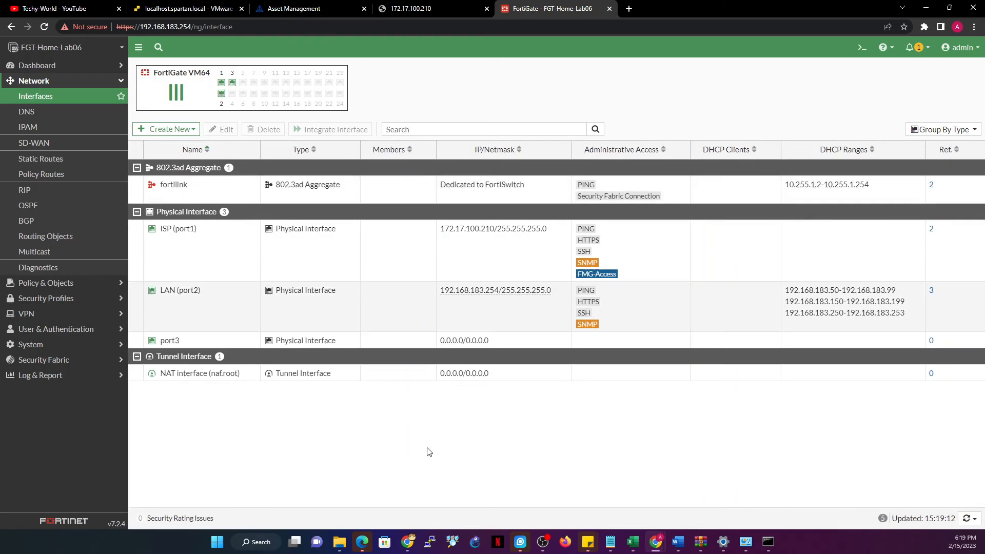
- Clear HTTPS, SSH, PING, SNMP and FMG-Access from ISP (port1), then dismiss the FortiOS 7.2.0 notice
click(393, 9)
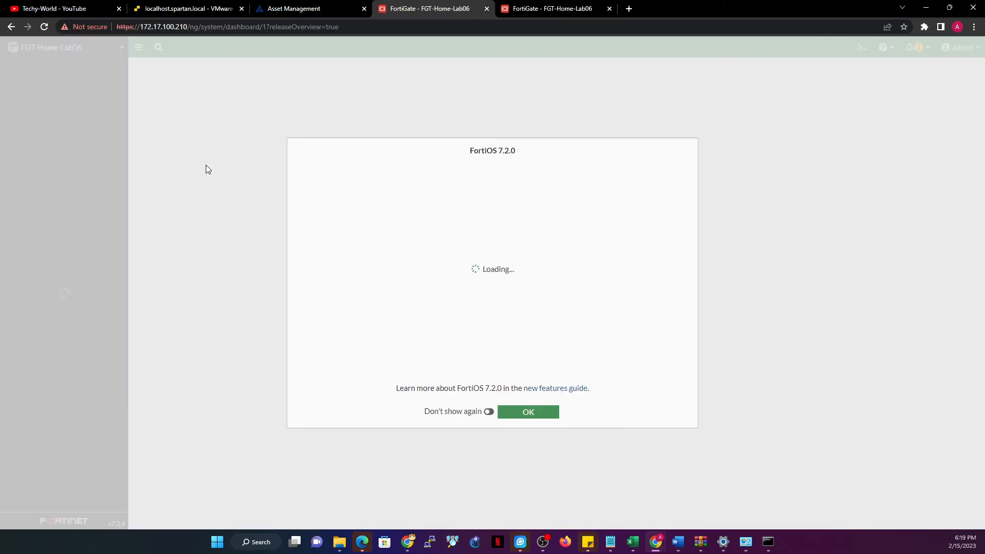
click(545, 9)
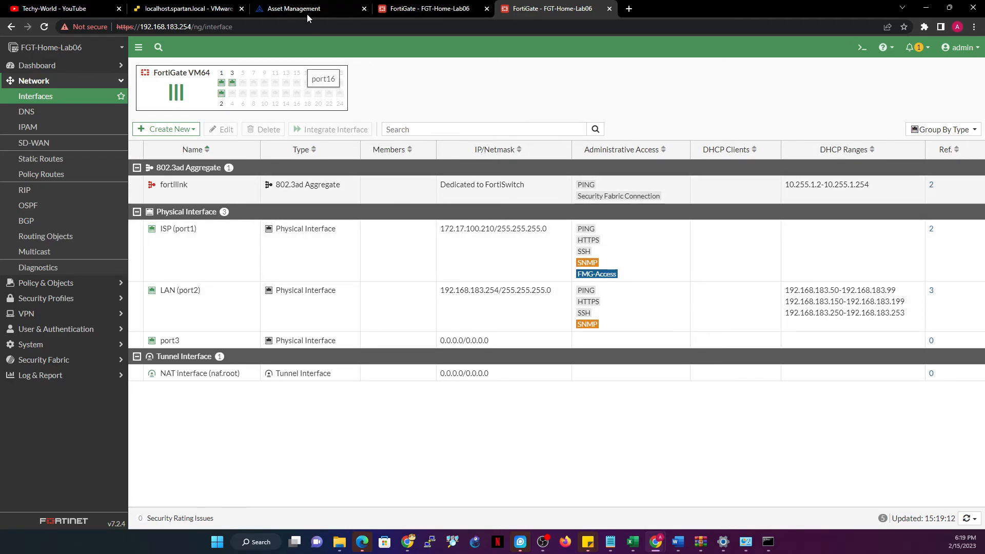
click(186, 232)
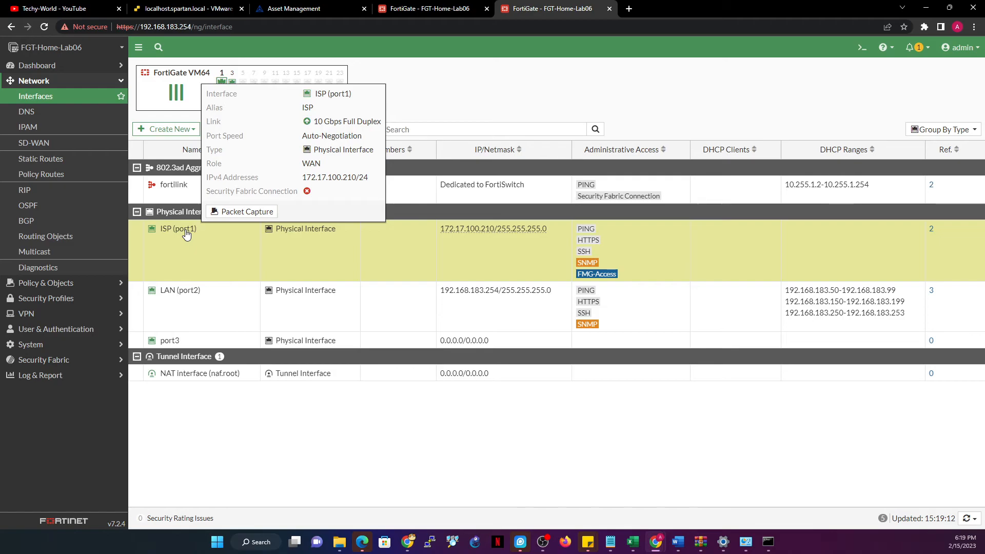
double_click(187, 232)
click(213, 297)
click(213, 310)
click(334, 299)
click(316, 310)
click(419, 297)
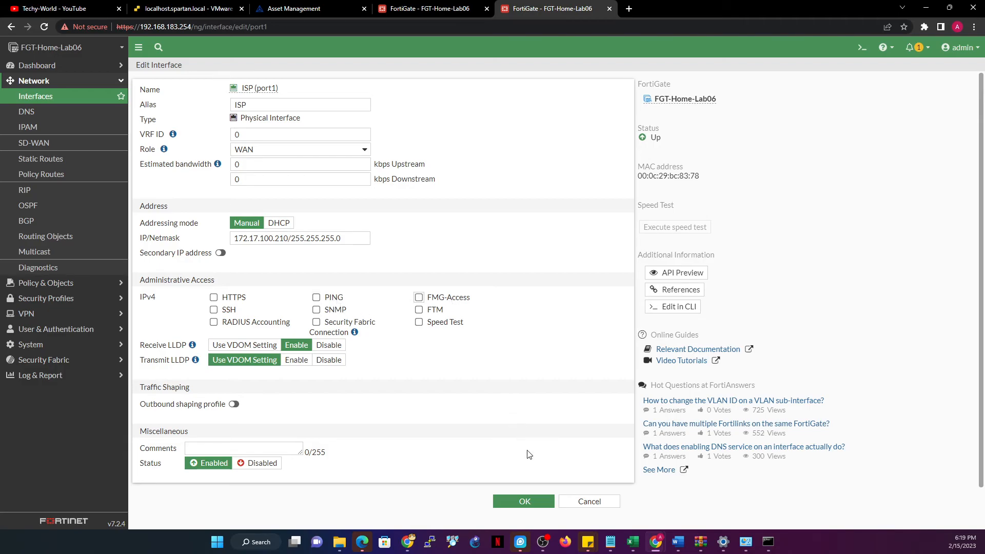
click(524, 501)
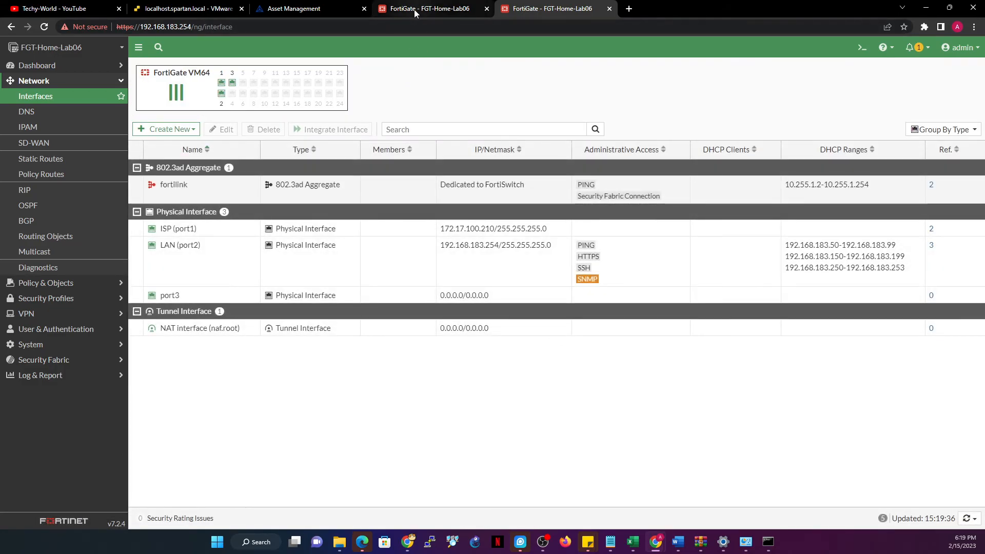
click(414, 10)
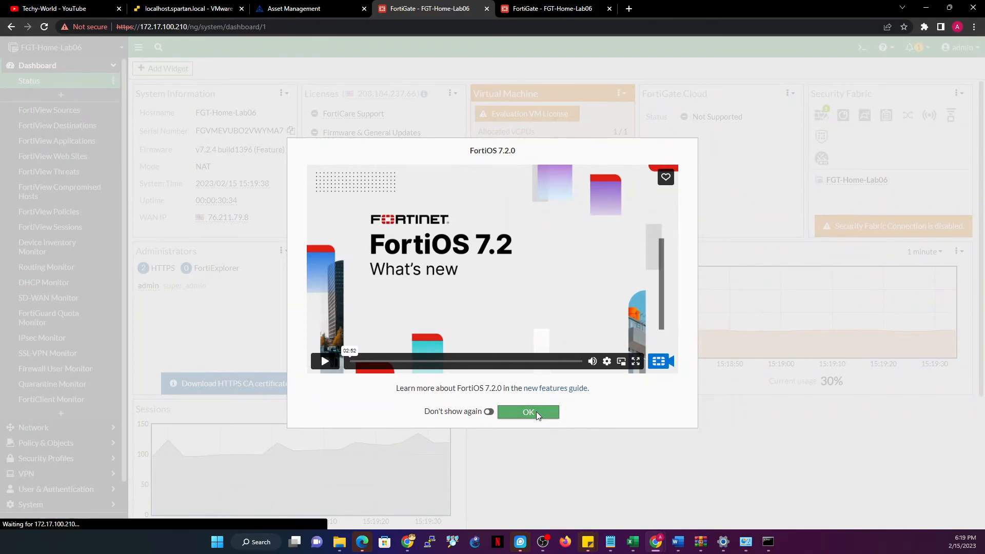
click(529, 412)
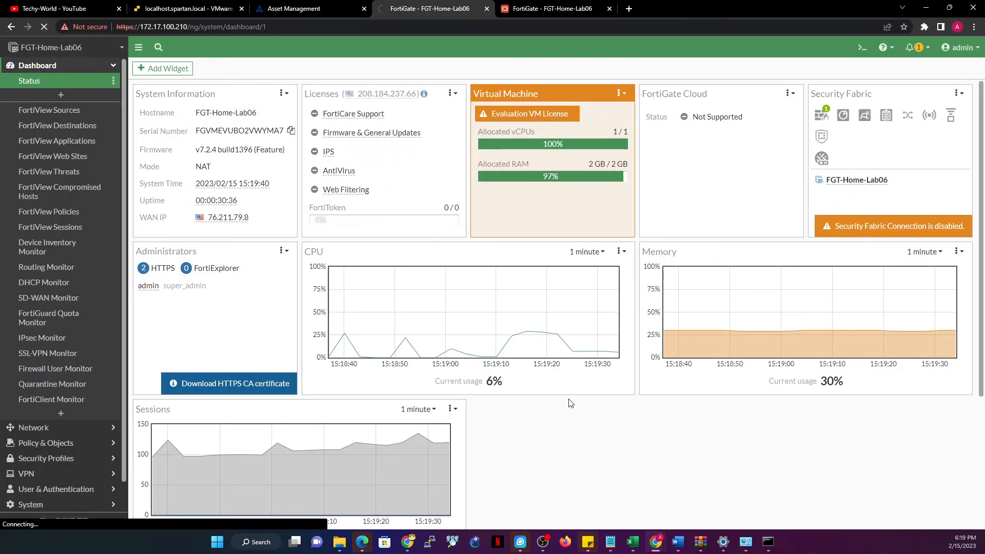
- Log in to the FortiGate VM console in ESXi as admin
click(176, 7)
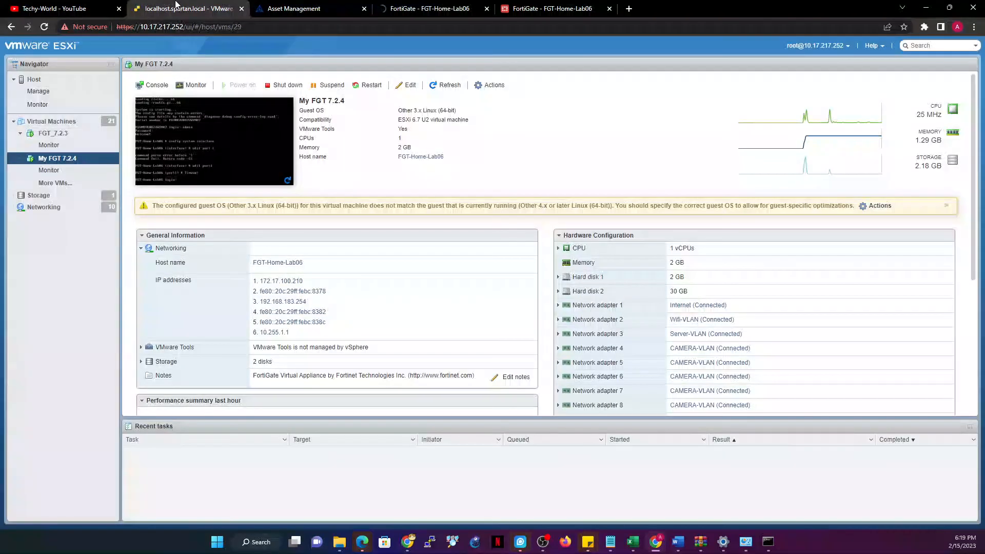
click(209, 164)
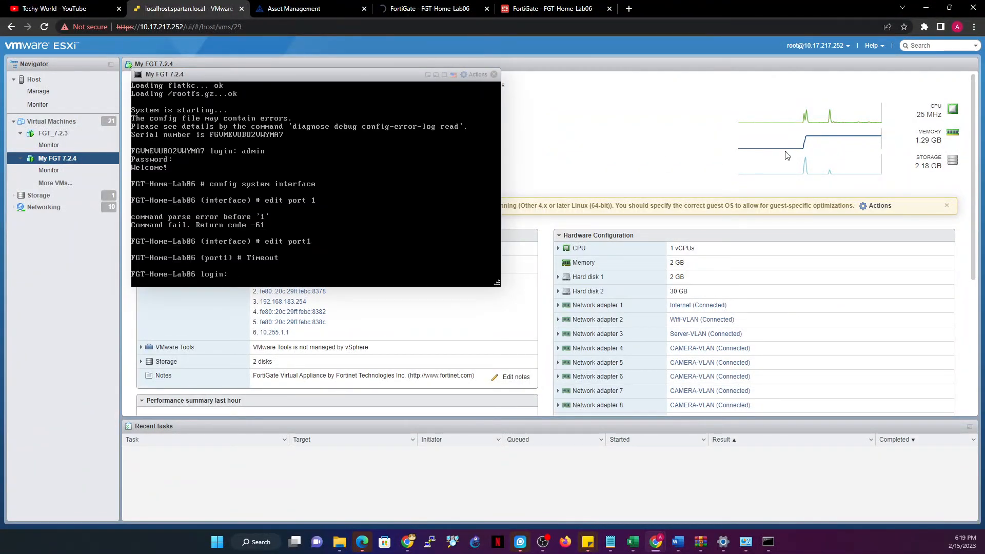
text(admin)
key(Return)
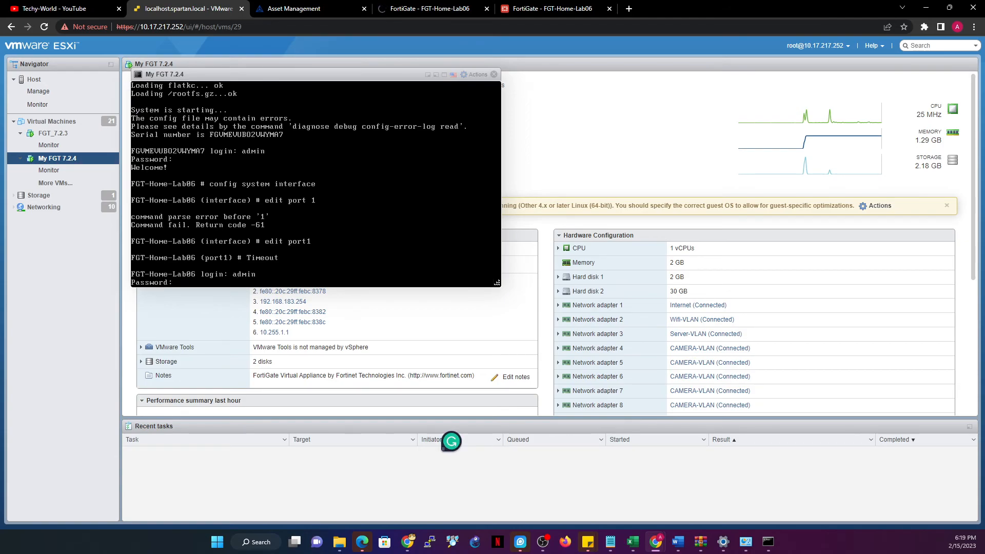
key(Return)
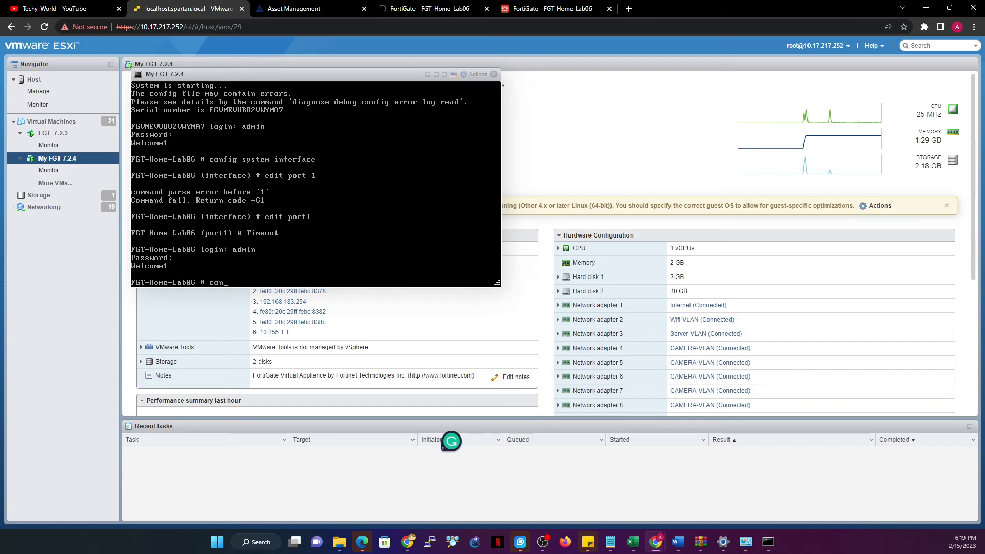
- Under config system interface, edit port1 and set allowaccess to ping https http ssh fgfm snmp
text(config system interface)
key(Return)
text(e-Lab06 (interface) # edit)
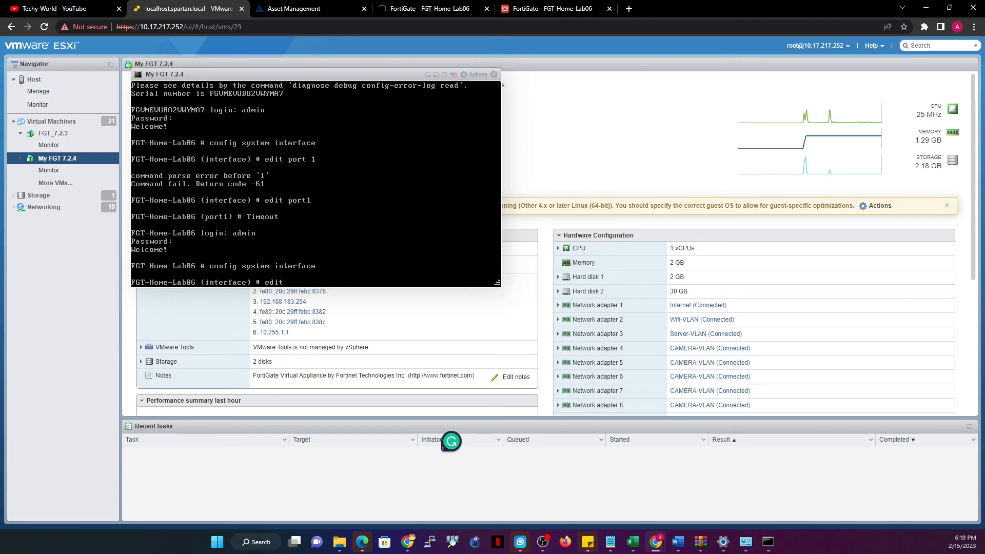
key(Return)
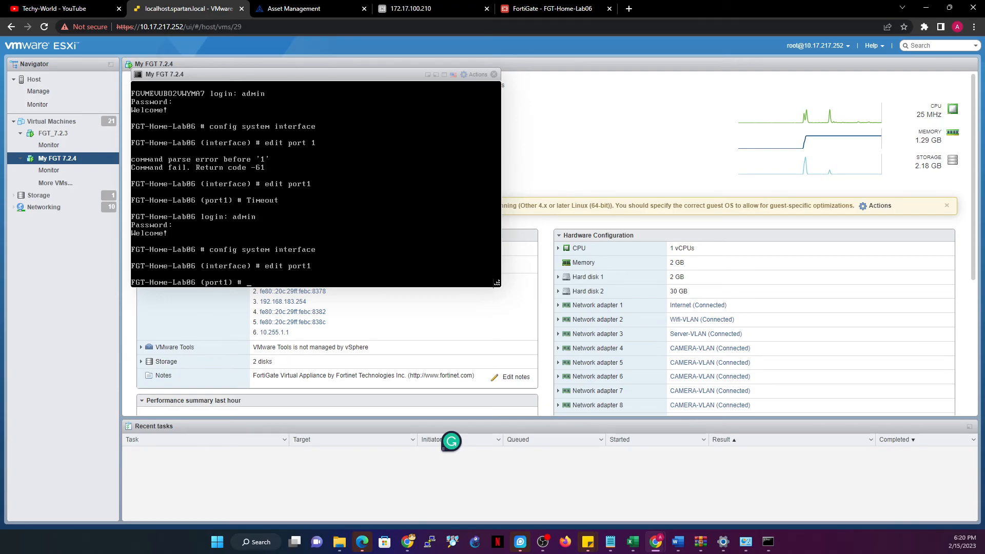
click(431, 8)
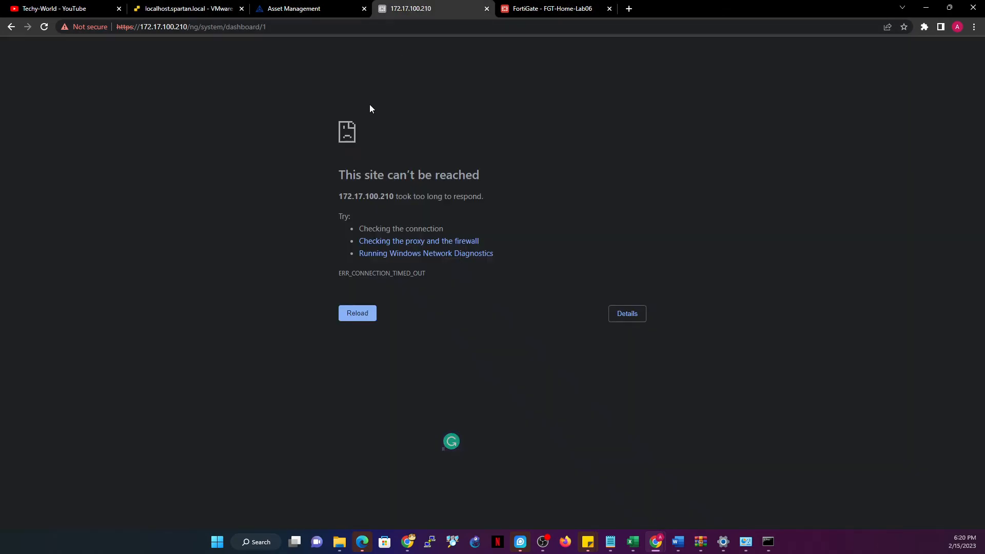
click(553, 8)
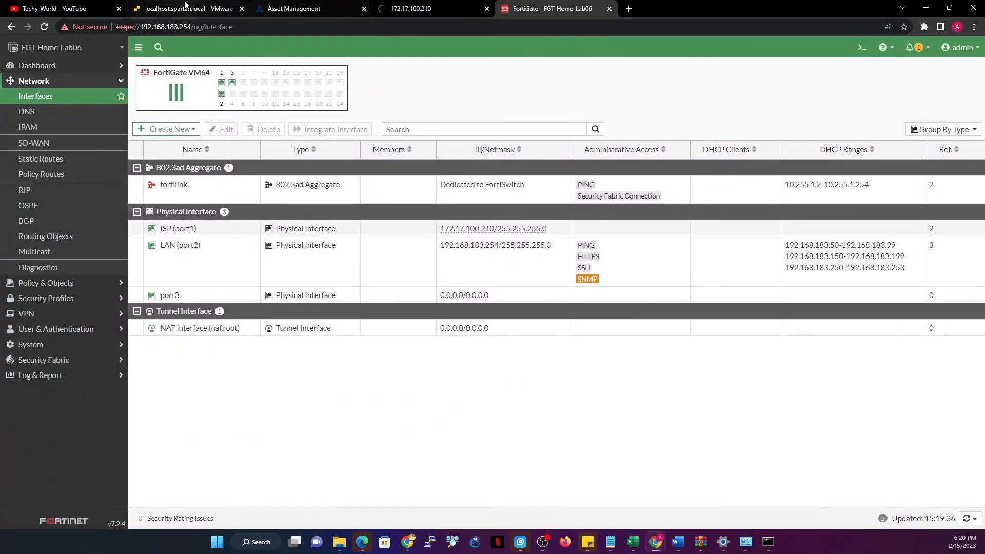
click(186, 6)
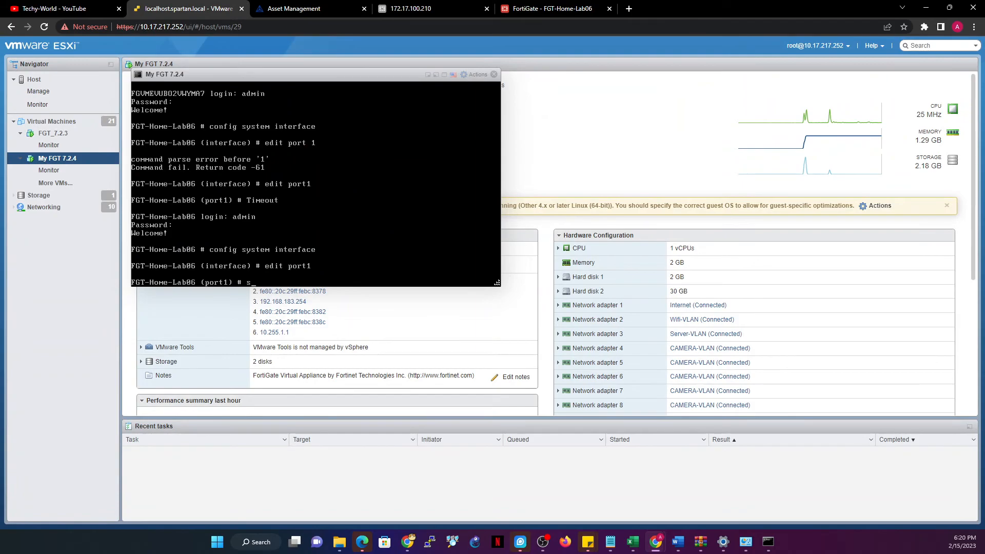
text(allowaccess ping https http ssh fgfm snmp)
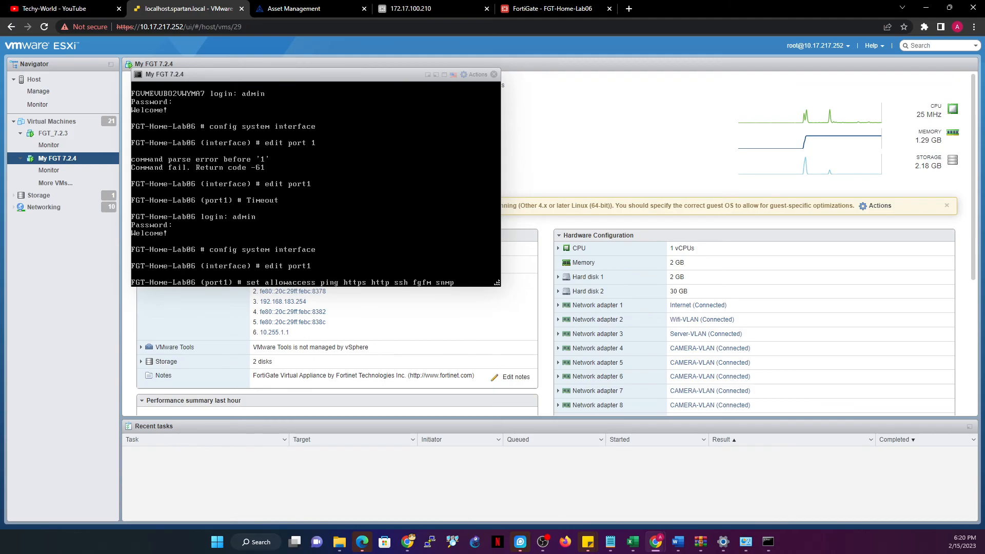
key(Return)
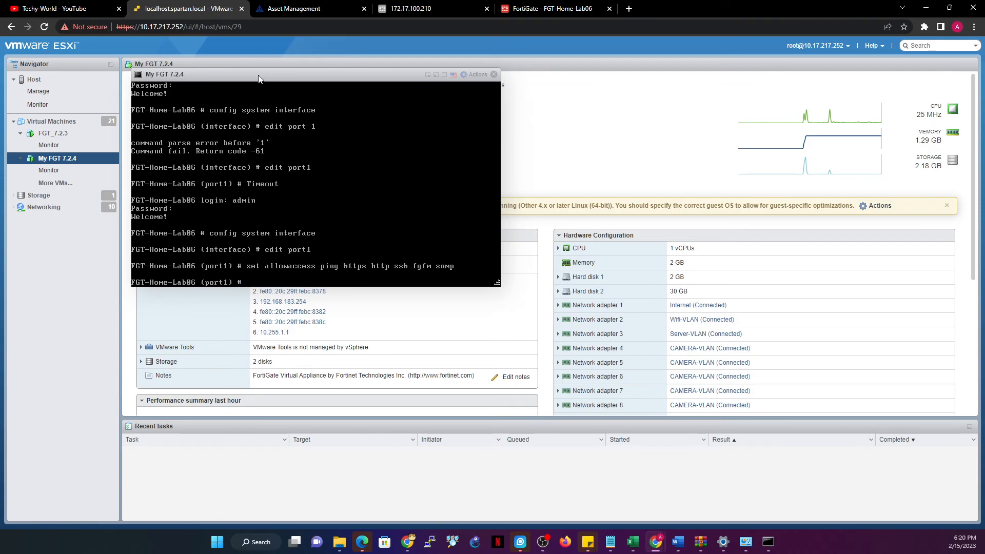
- Reload the 172.17.100.210 management page until the FortiGate dashboard appears
click(442, 9)
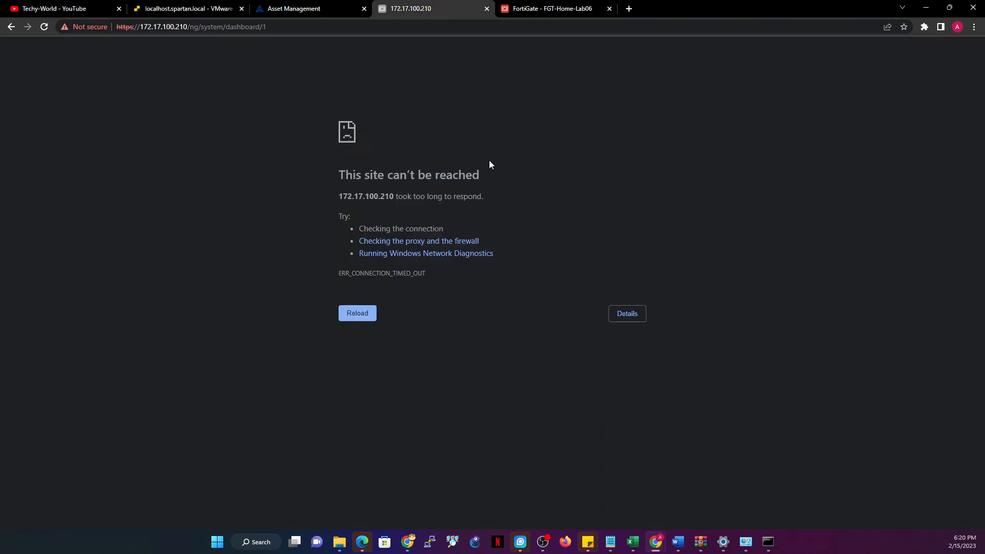
click(44, 27)
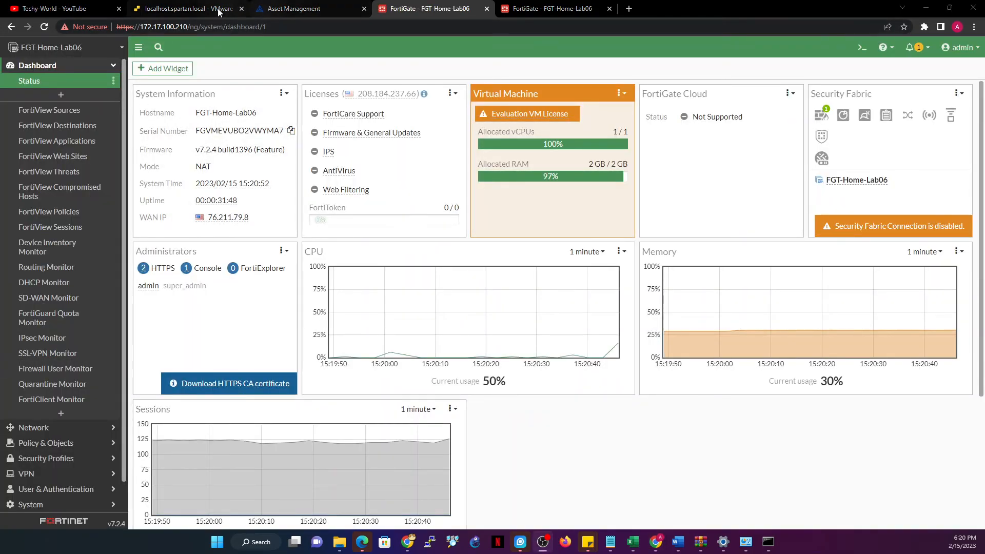
click(185, 9)
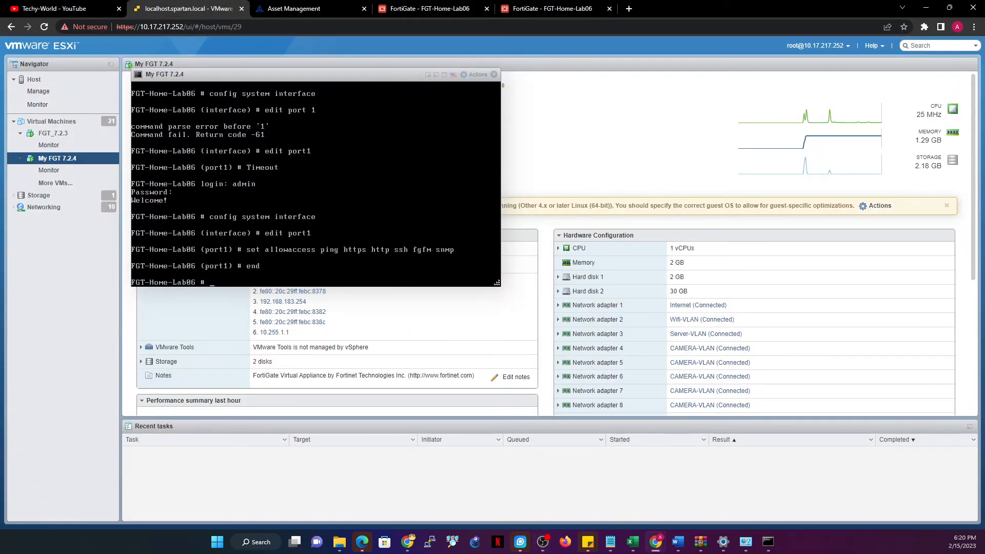
click(440, 7)
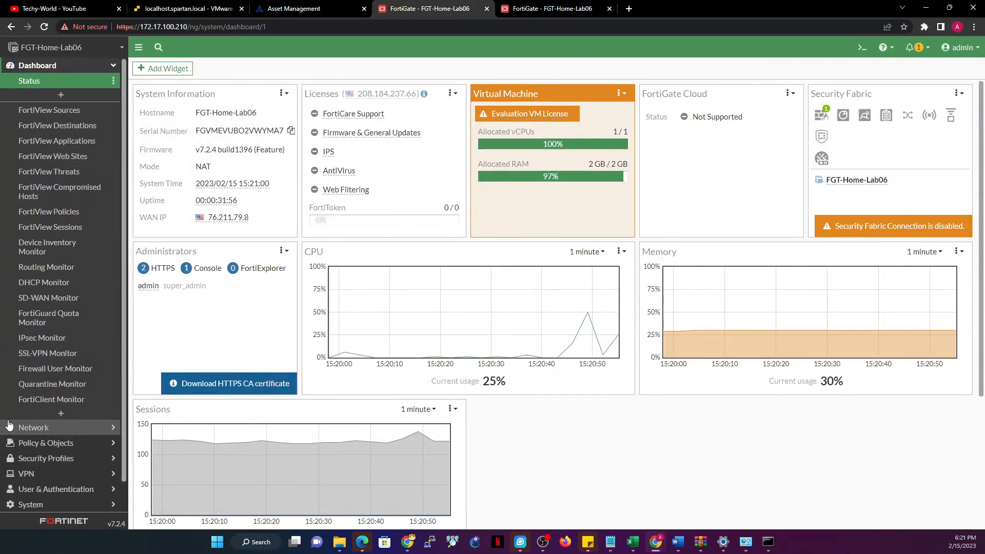
- Show Network > Interfaces and review ISP (port1)'s PING, HTTPS, SSH, SNMP access entries
click(25, 429)
click(35, 96)
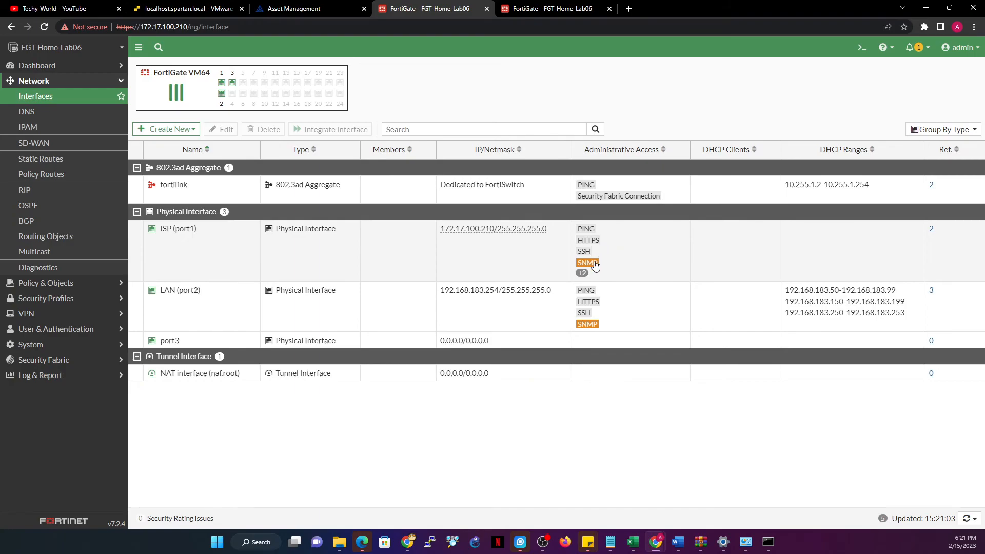
mouse_move(583, 278)
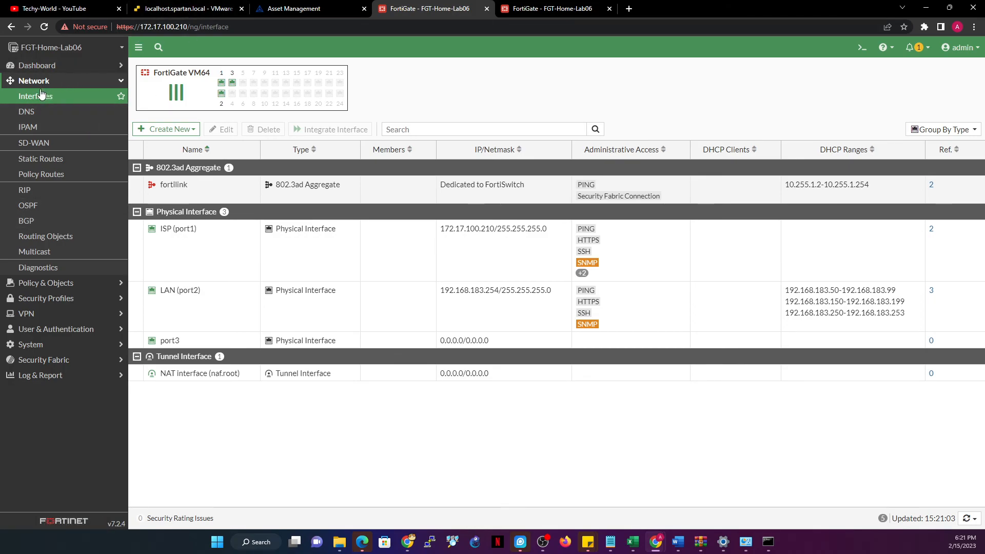
- Go from Static Routes to Policy & Objects > Firewall Policy to view the LAN-to-ISP rule
click(52, 160)
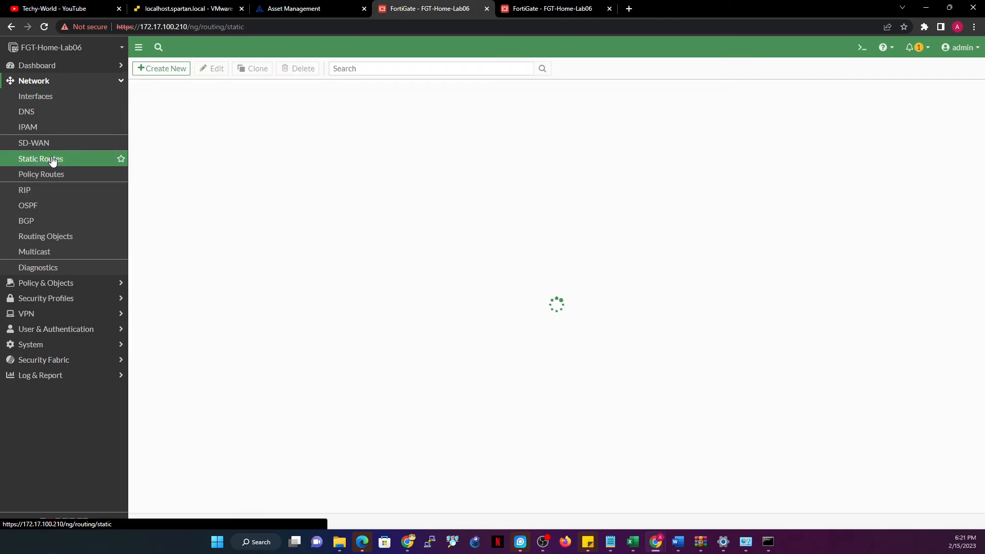
click(43, 285)
click(59, 111)
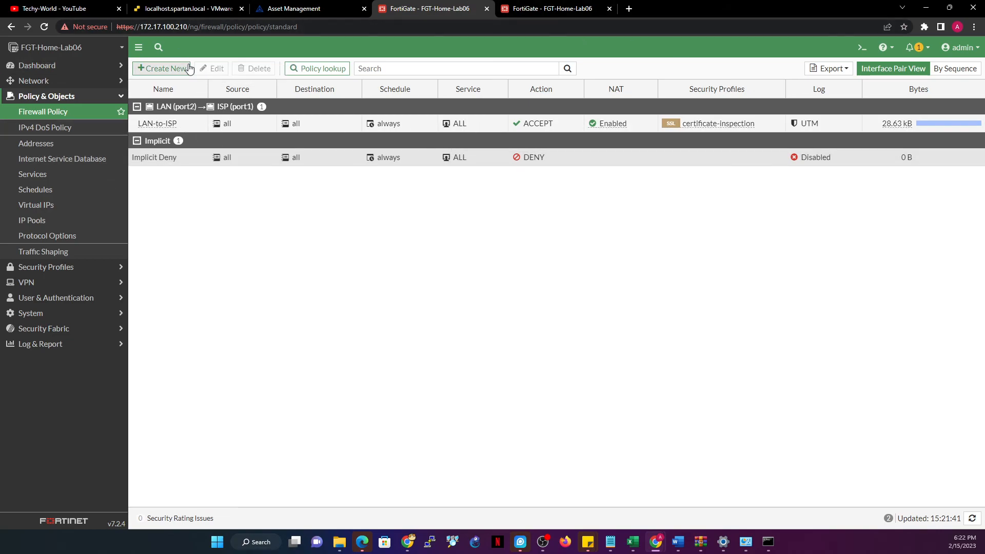
- Create a new policy named ISP-to-LAN from incoming ISP (port1) to outgoing LAN (port2)
click(156, 68)
click(272, 97)
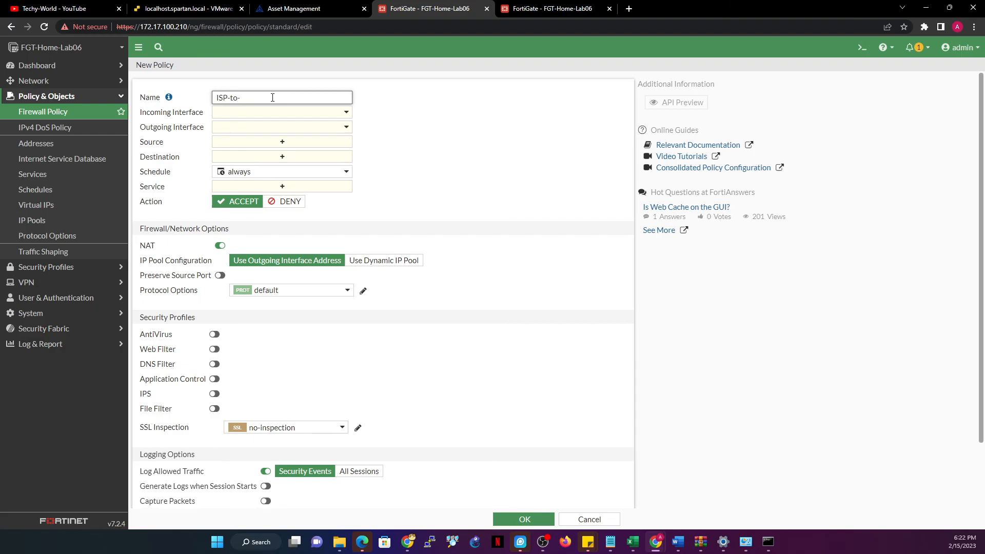
click(346, 114)
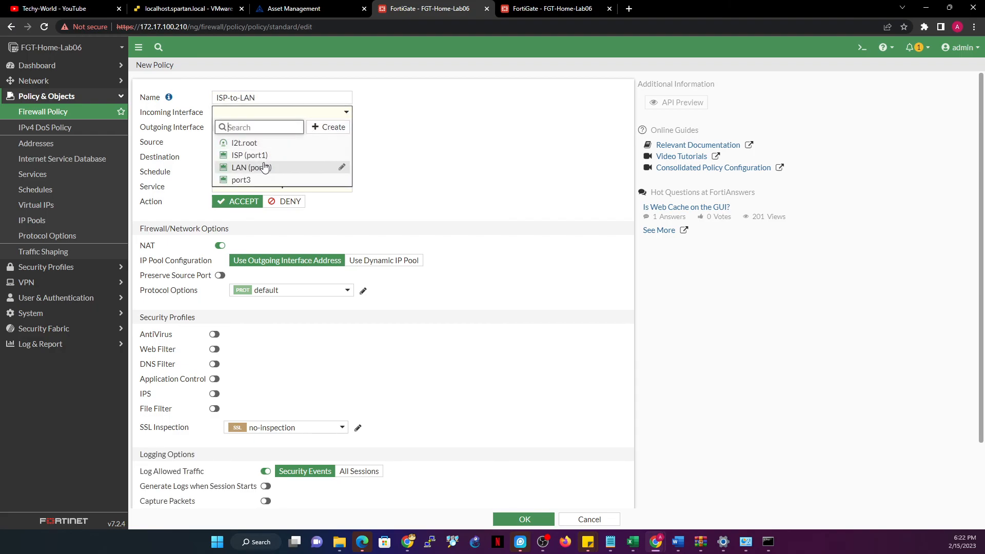
click(254, 155)
click(341, 129)
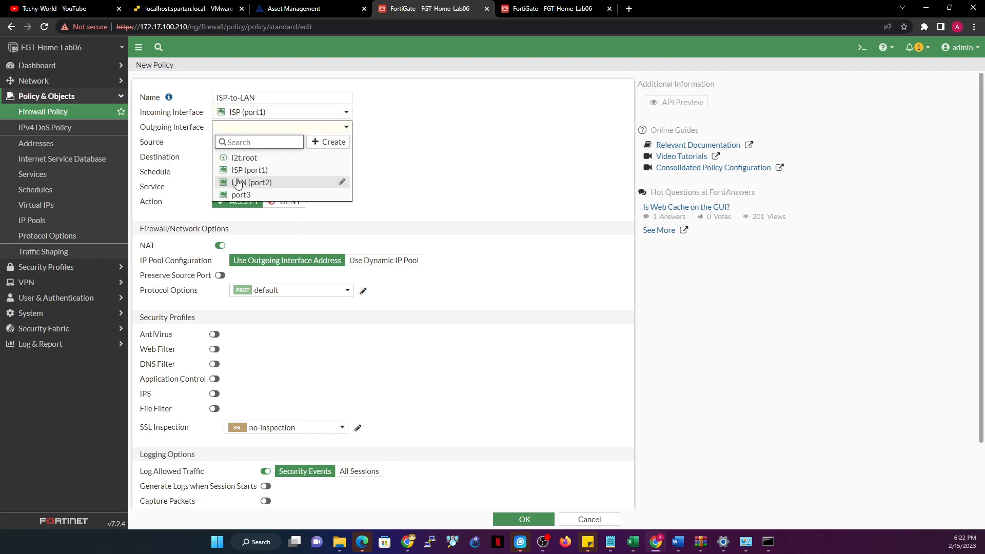
click(288, 182)
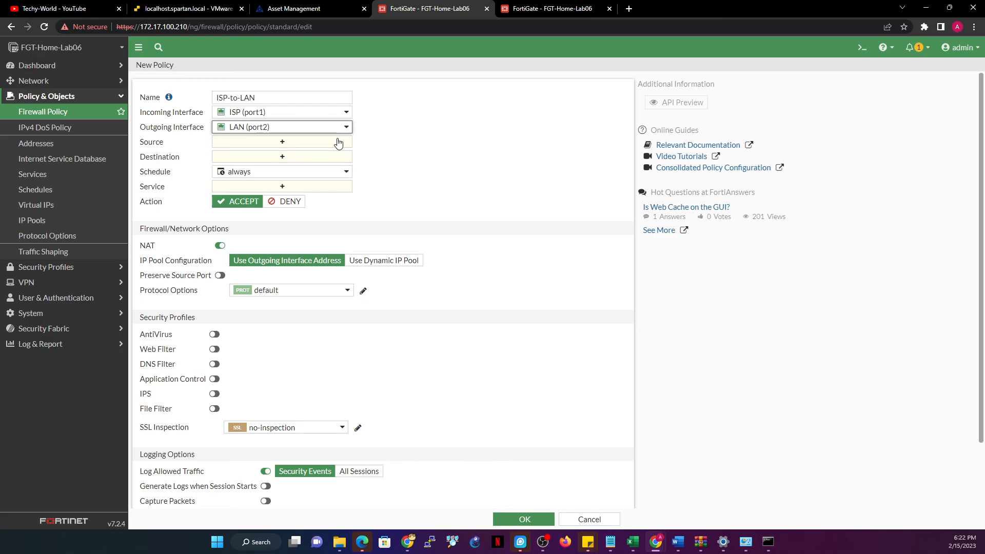
- Set the policy's source to all and destination to port2 address
click(283, 144)
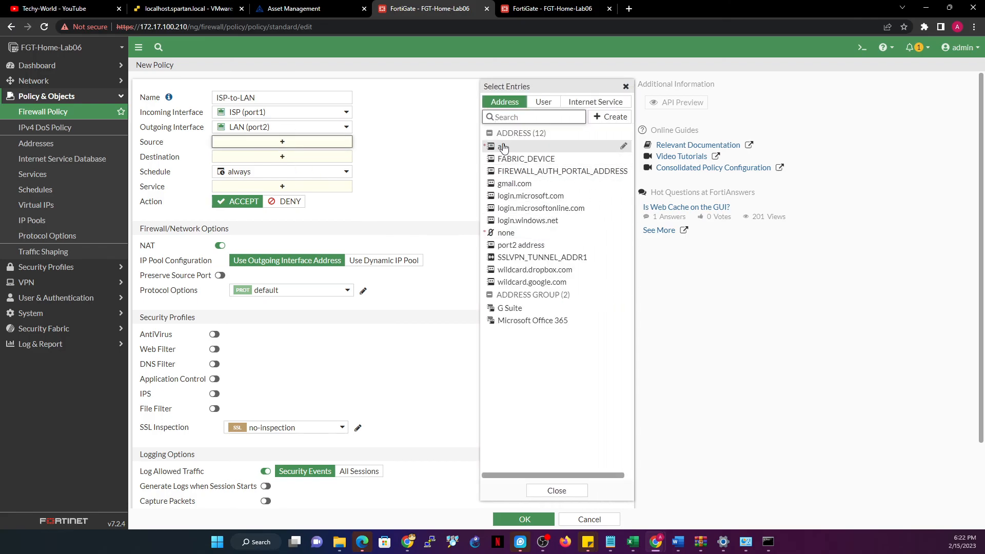
click(507, 147)
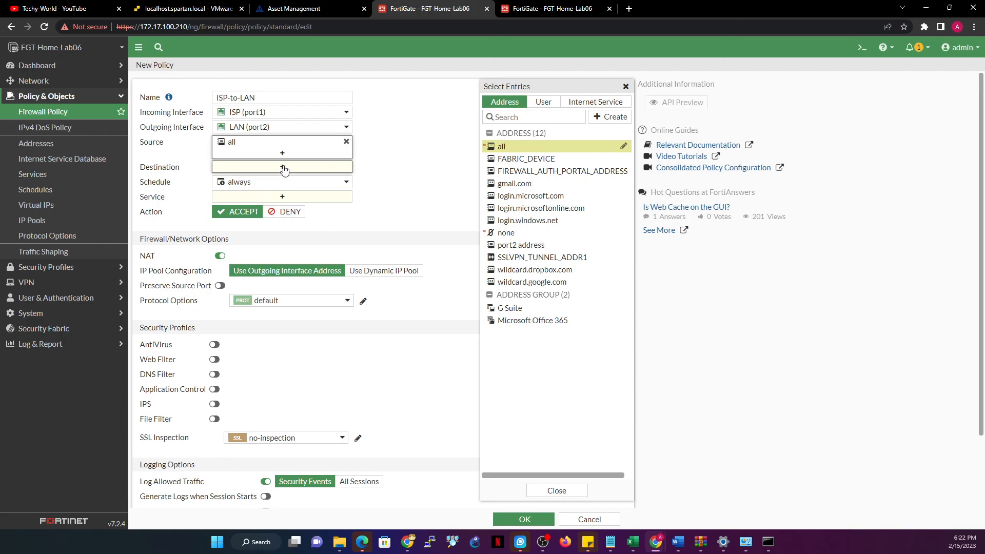
click(347, 170)
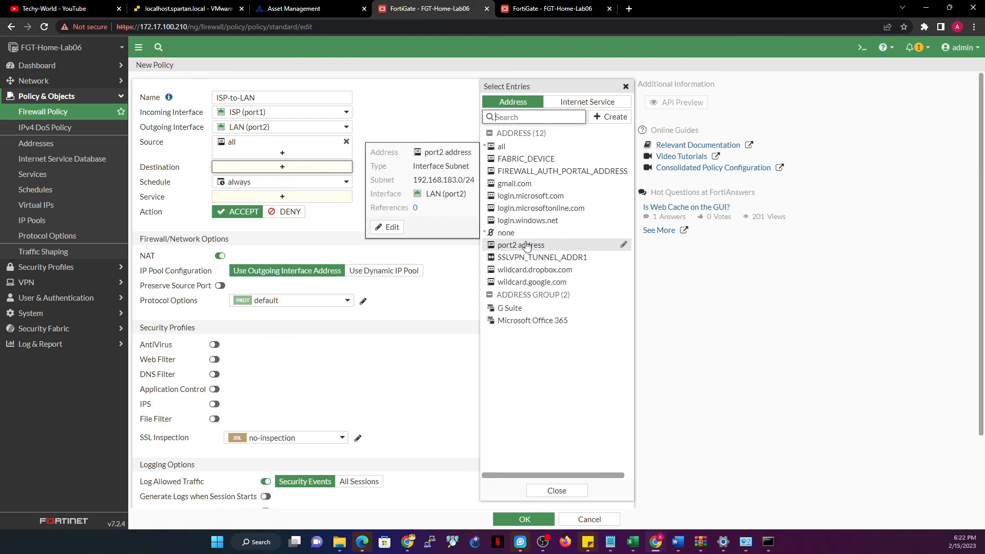
click(527, 245)
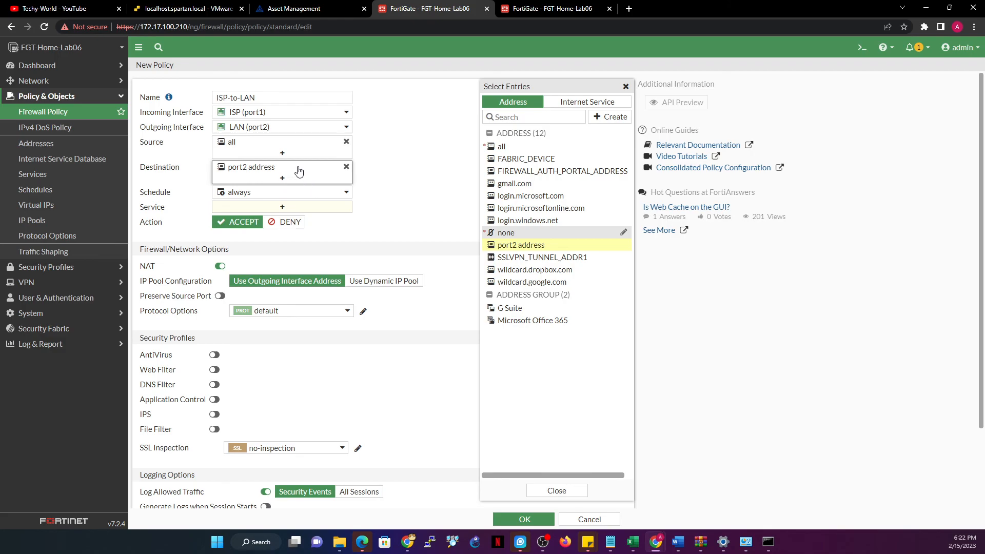
mouse_move(526, 246)
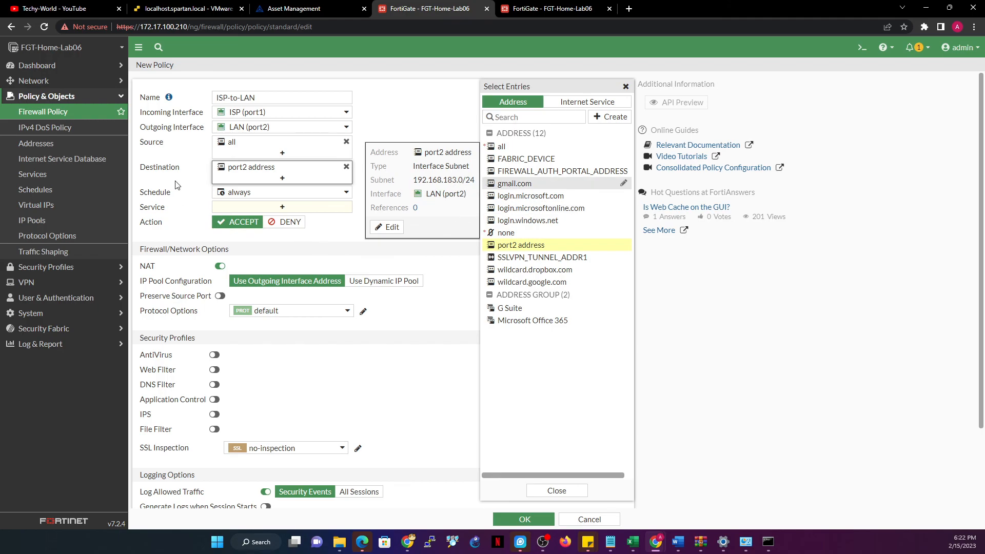
- Set the ISP-to-LAN policy's service to ALL
click(282, 208)
click(523, 142)
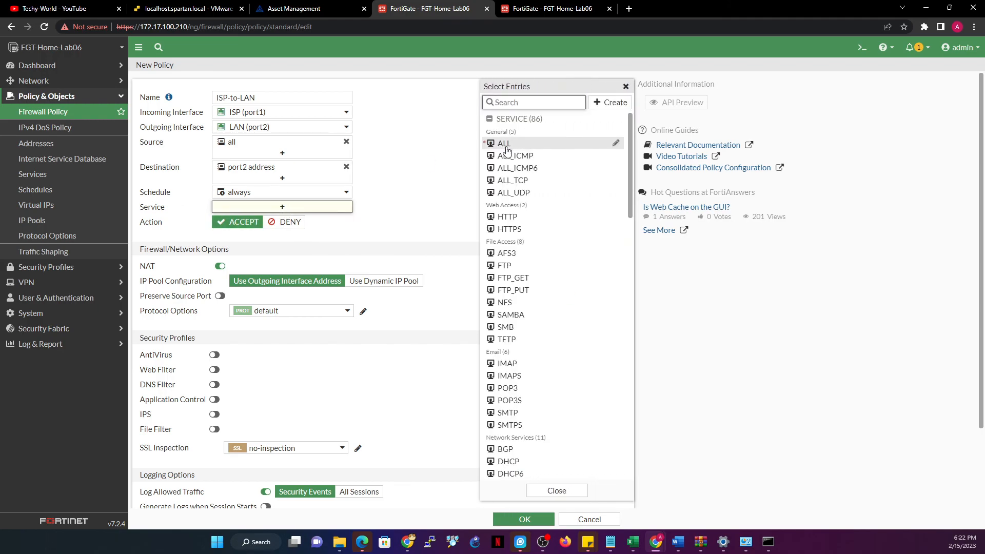
click(436, 182)
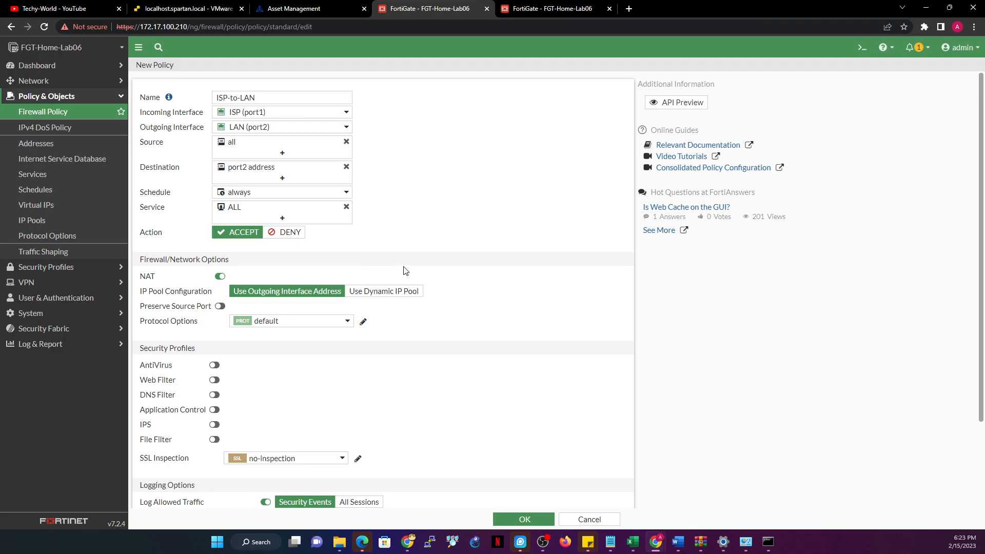
- Enable default AntiVirus, Web Filter, DNS Filter, Application Control and IPS profiles, then save the policy
click(216, 365)
click(215, 380)
click(215, 394)
click(215, 410)
click(214, 425)
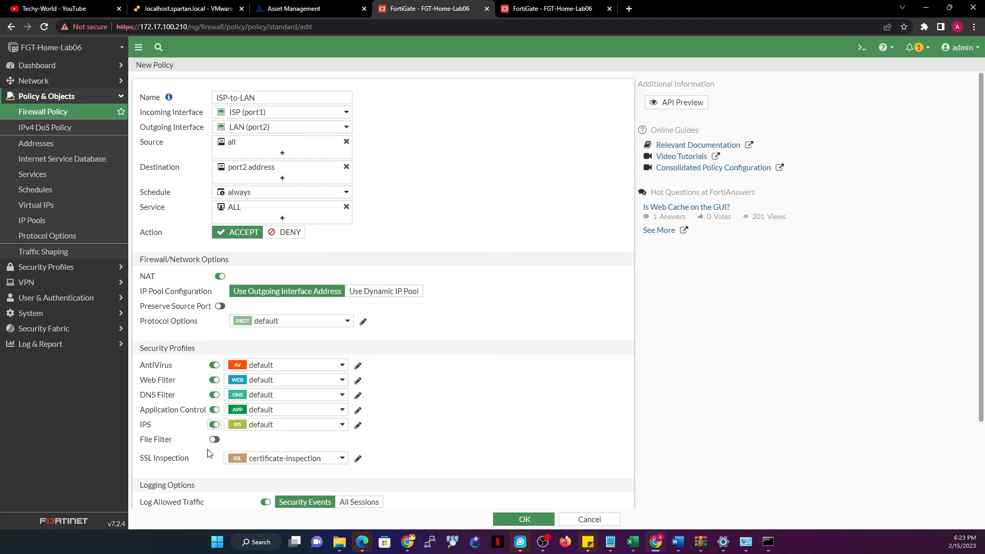
scroll(380, 354, down, 2)
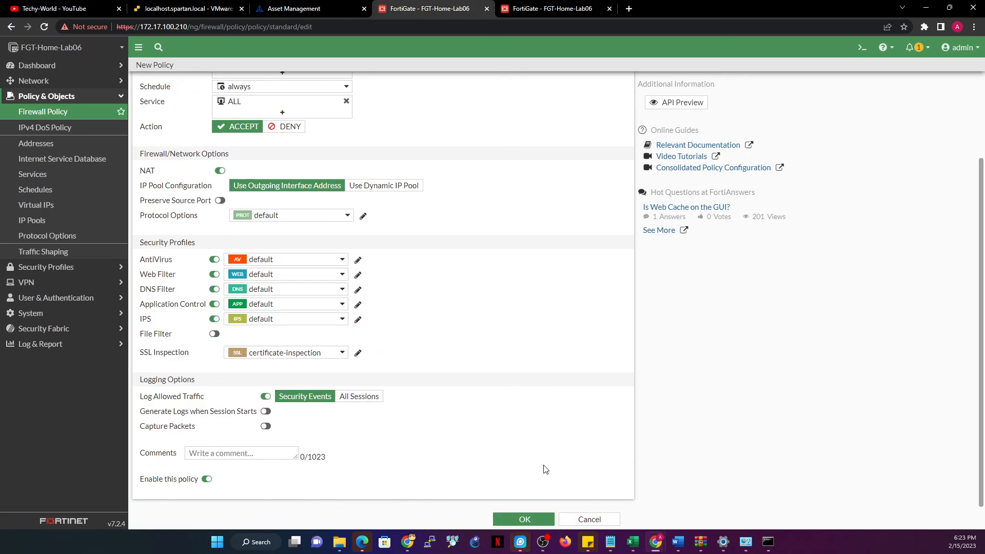
click(524, 520)
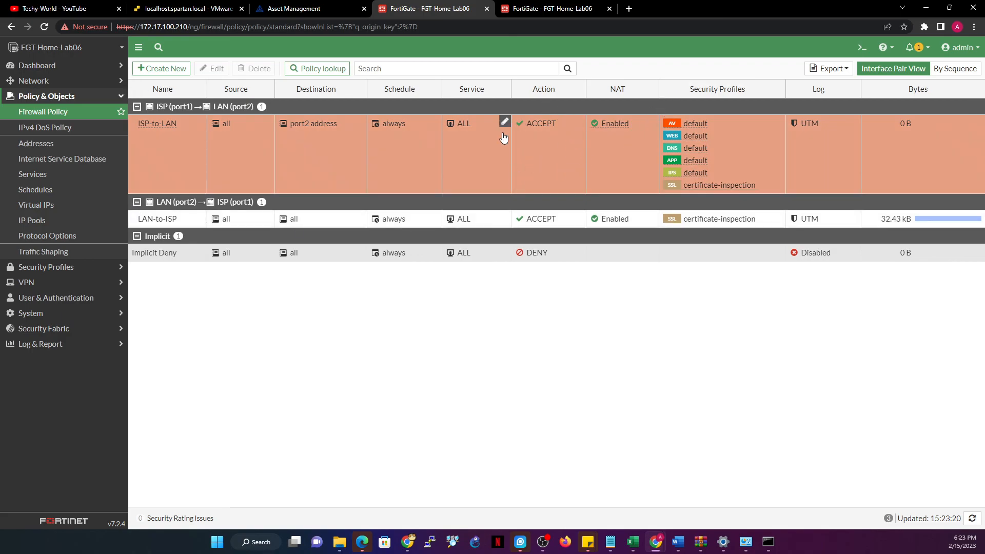
- Set the ISP-to-LAN policy's status to Disable from its right-click menu
right_click(196, 154)
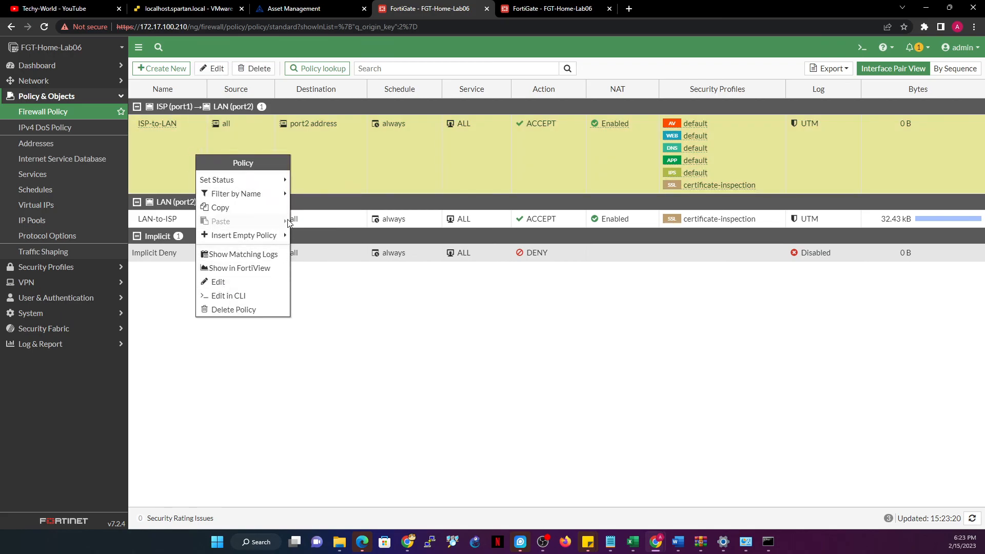
mouse_move(288, 195)
click(331, 193)
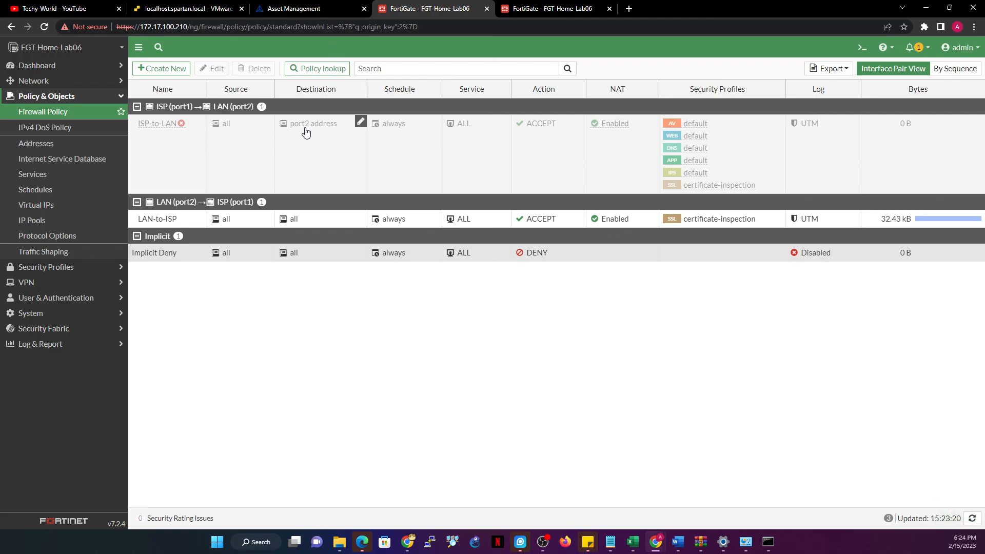
mouse_move(322, 129)
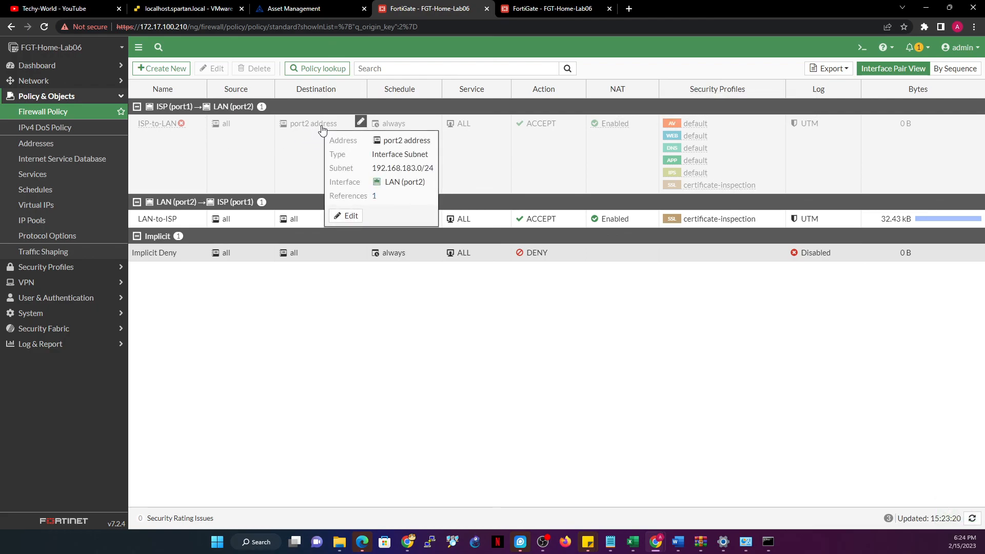